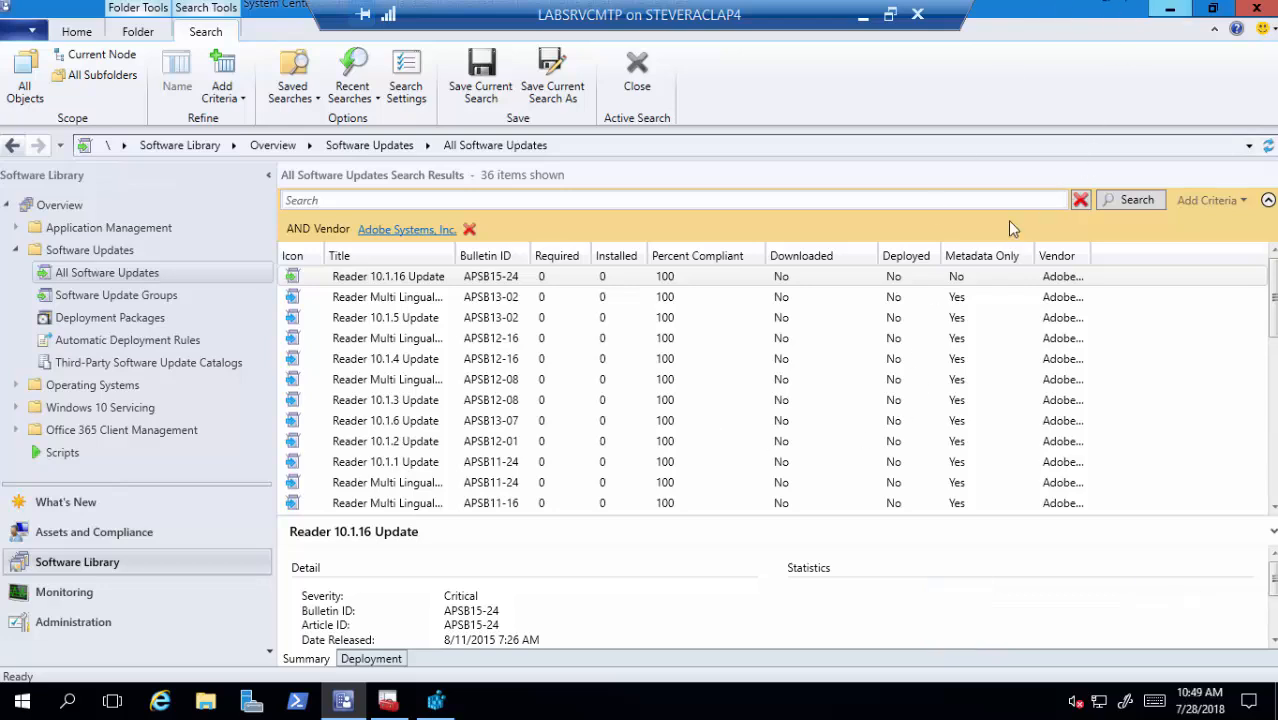
Minimize the Configuration Manager console, the Registry Editor and the certificates console to reveal the desktop
click(1169, 10)
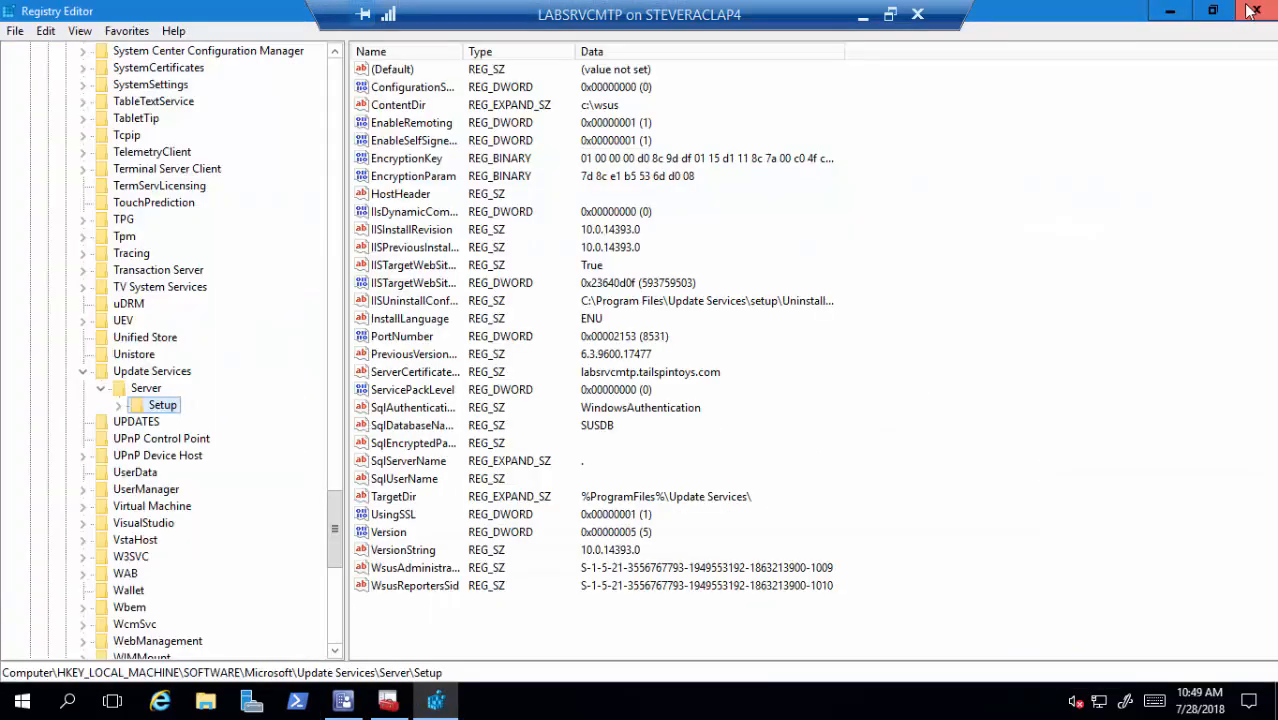
click(1169, 10)
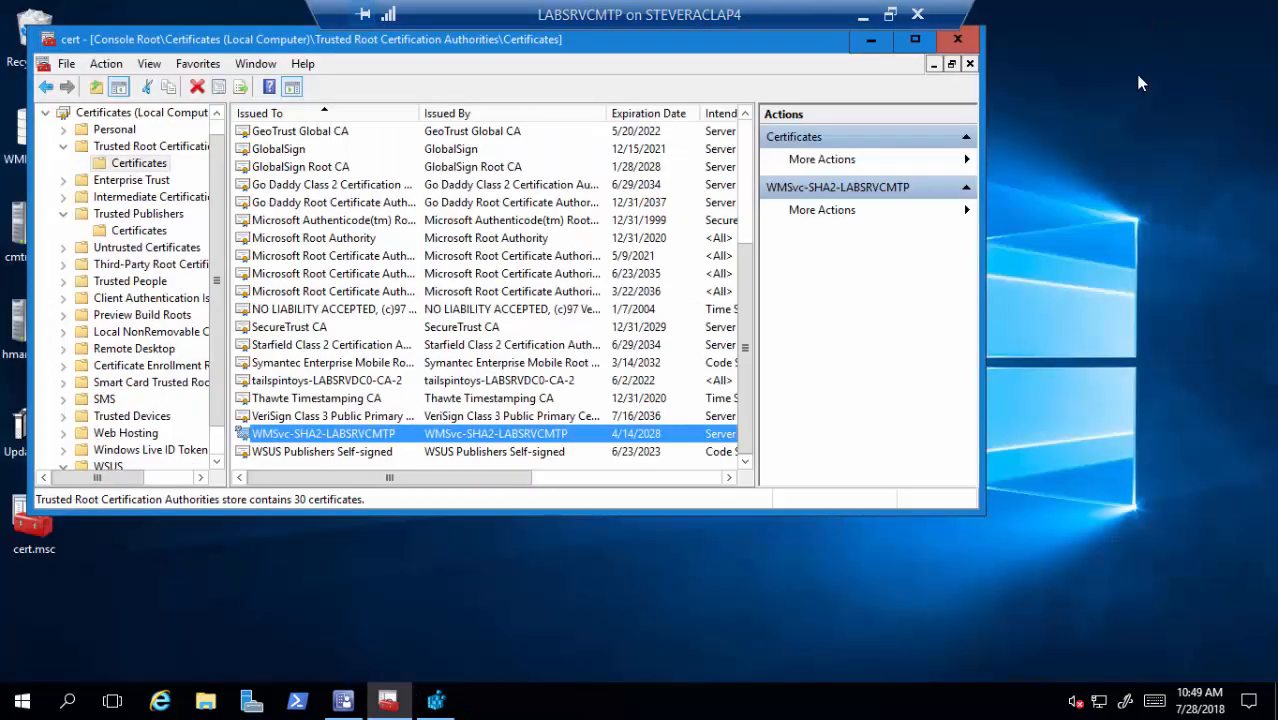
click(870, 40)
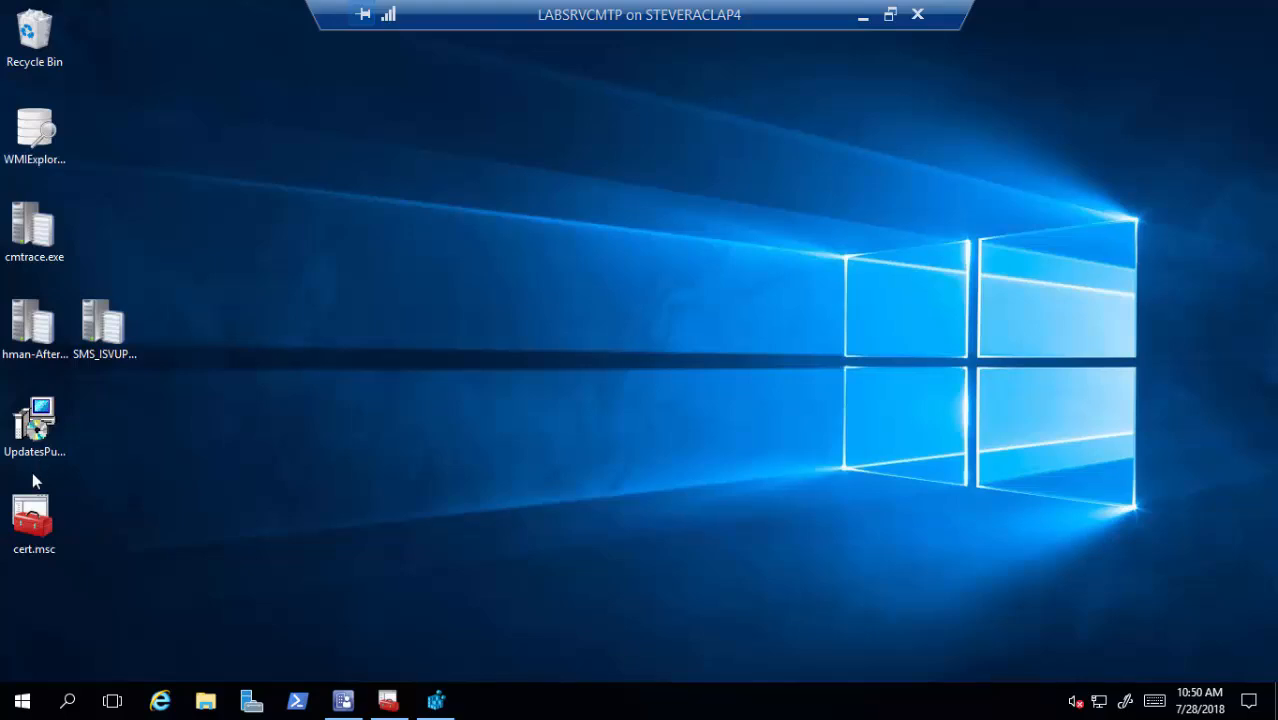
Open Internet Information Services (IIS) Manager from the Windows Administrative Tools
click(22, 705)
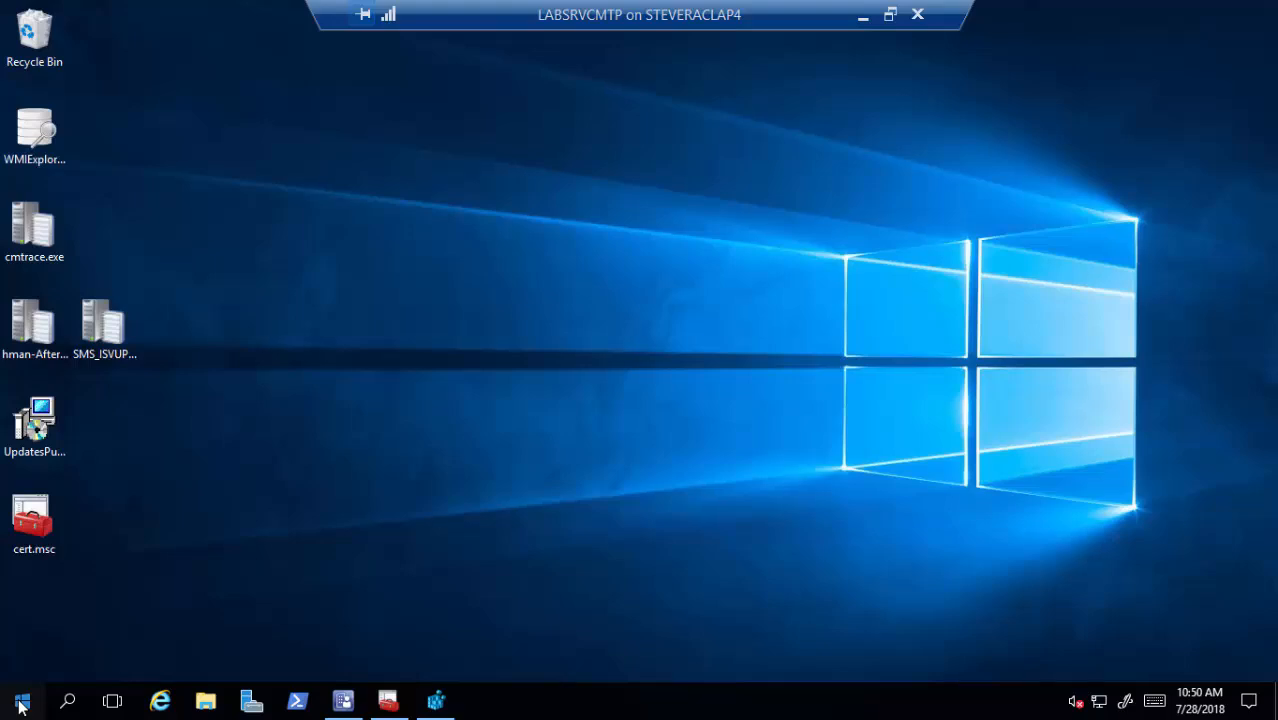
scroll(211, 511, down, 3)
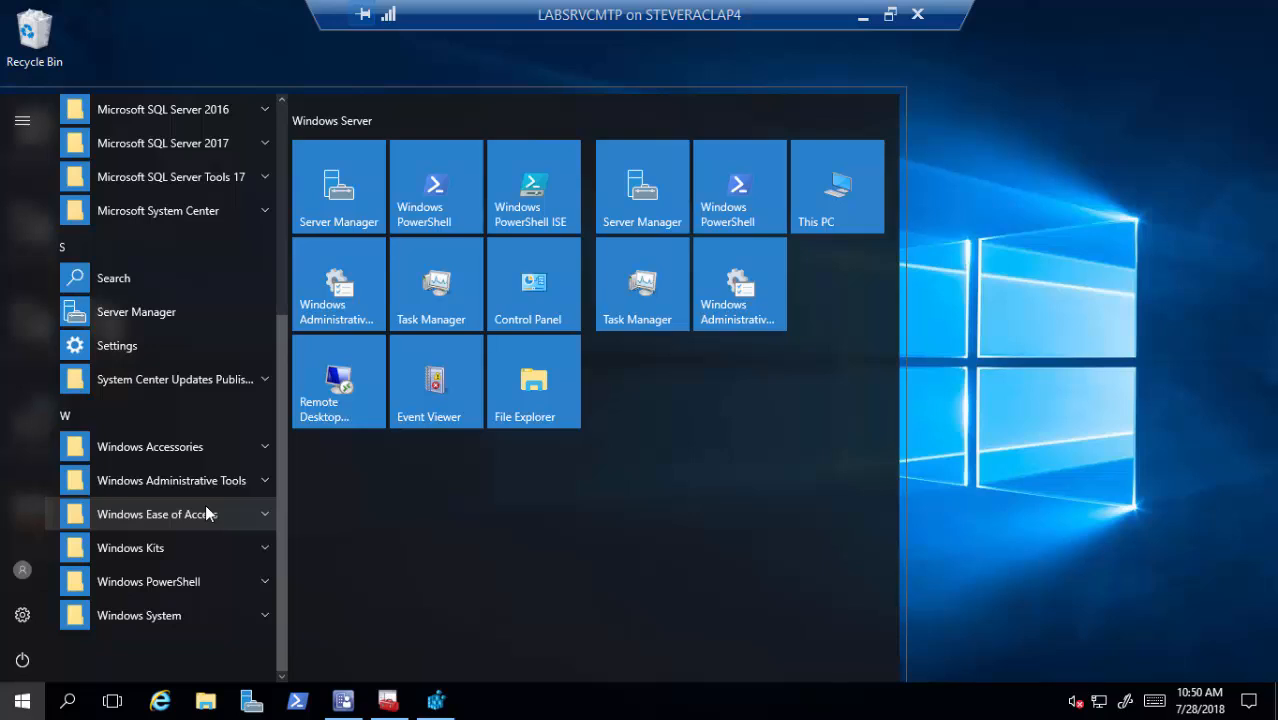
click(215, 482)
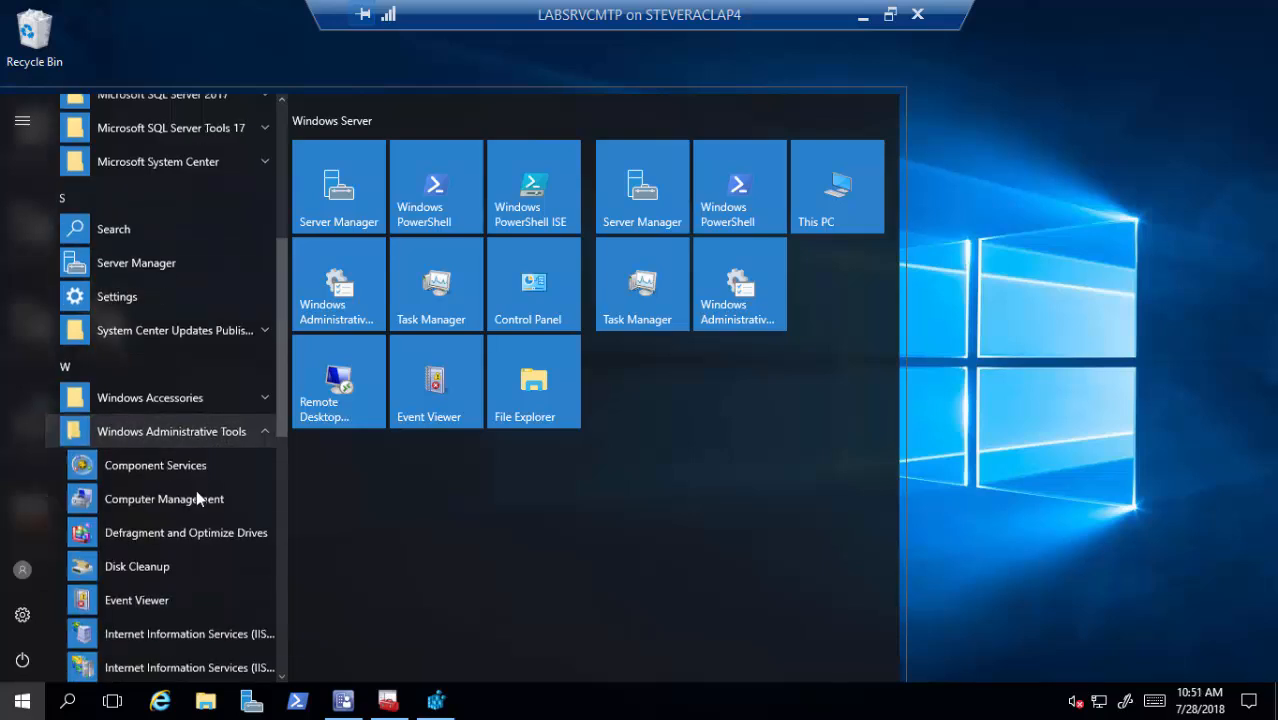
click(227, 369)
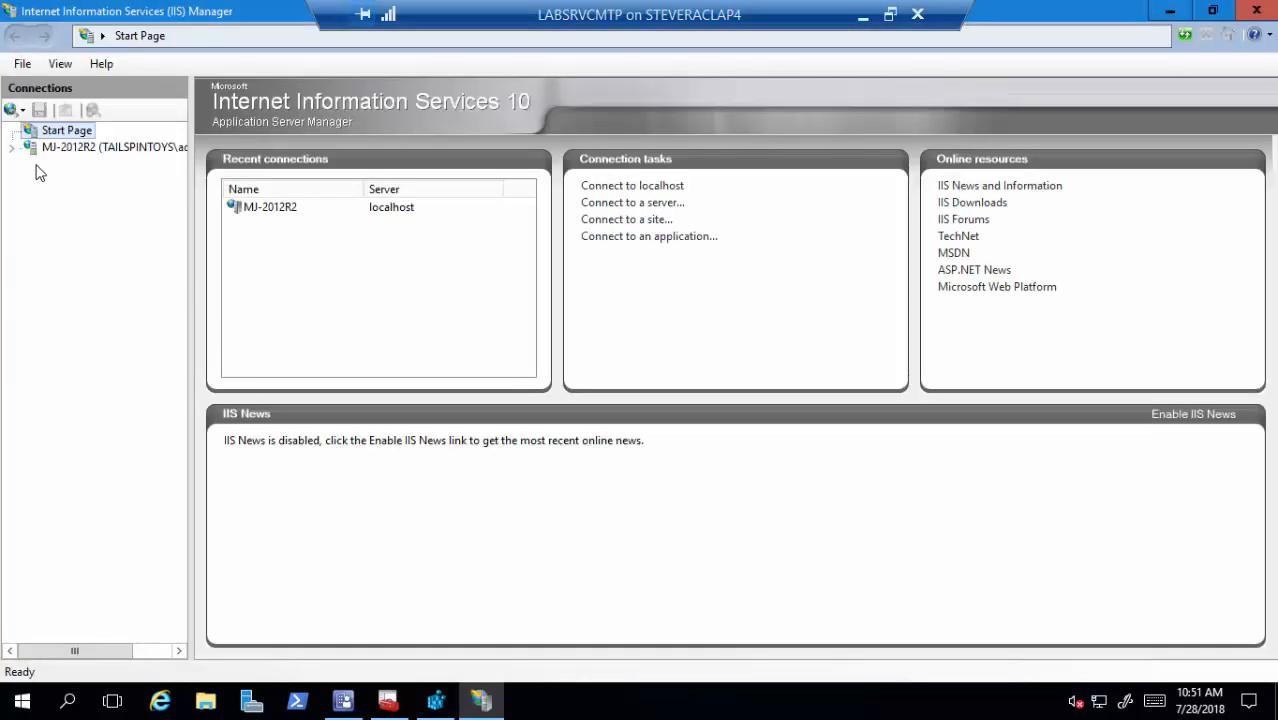
Expand the MJ-2012R2 server's sites and open the site bindings of WSUS Administration
click(11, 149)
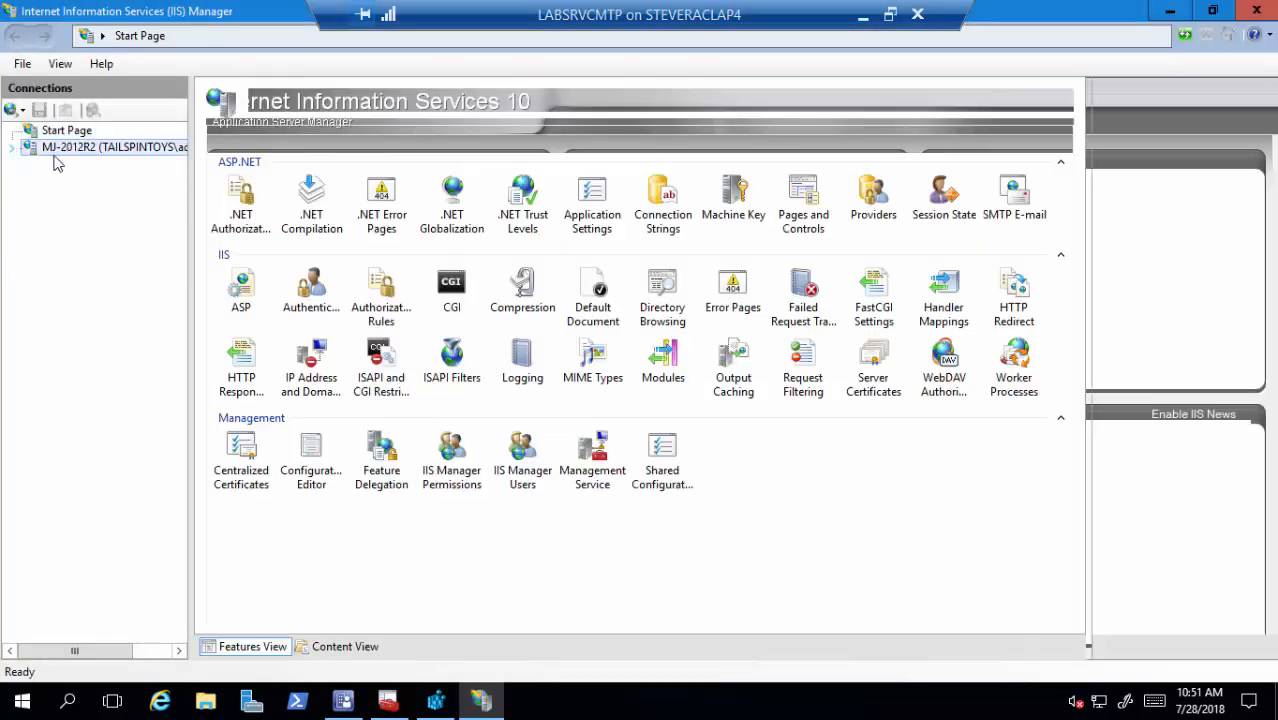
click(31, 180)
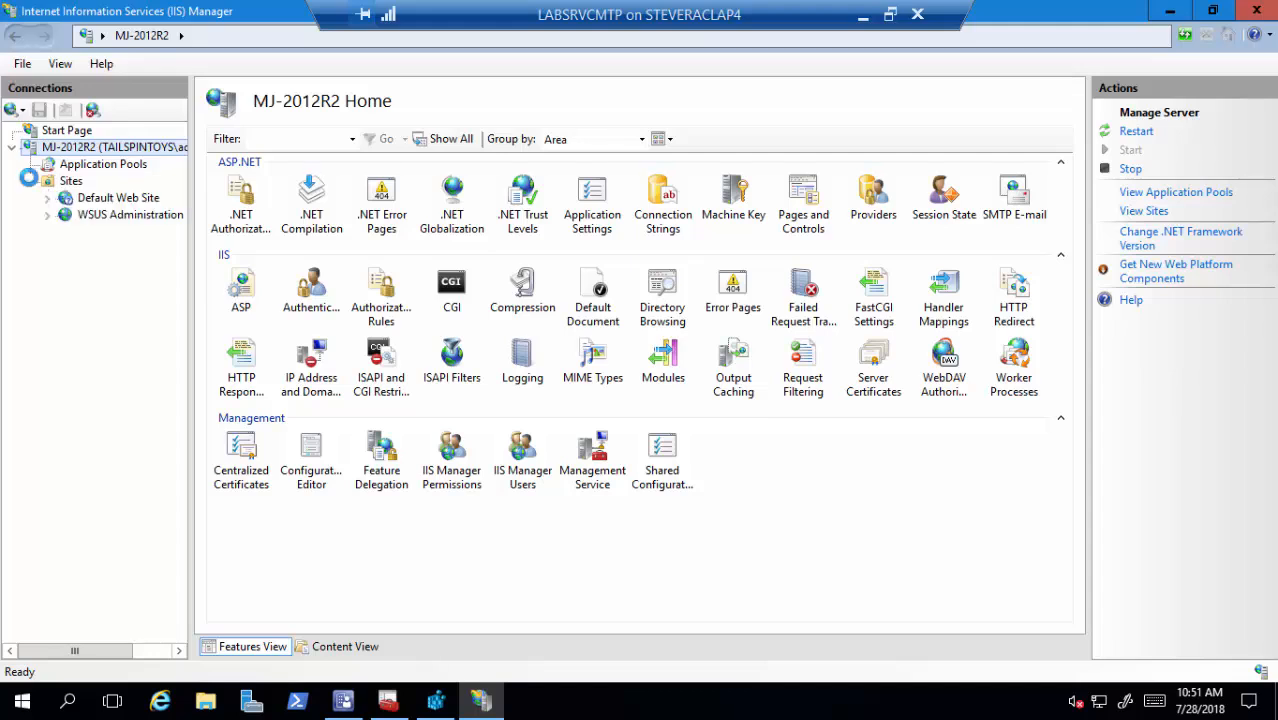
click(104, 219)
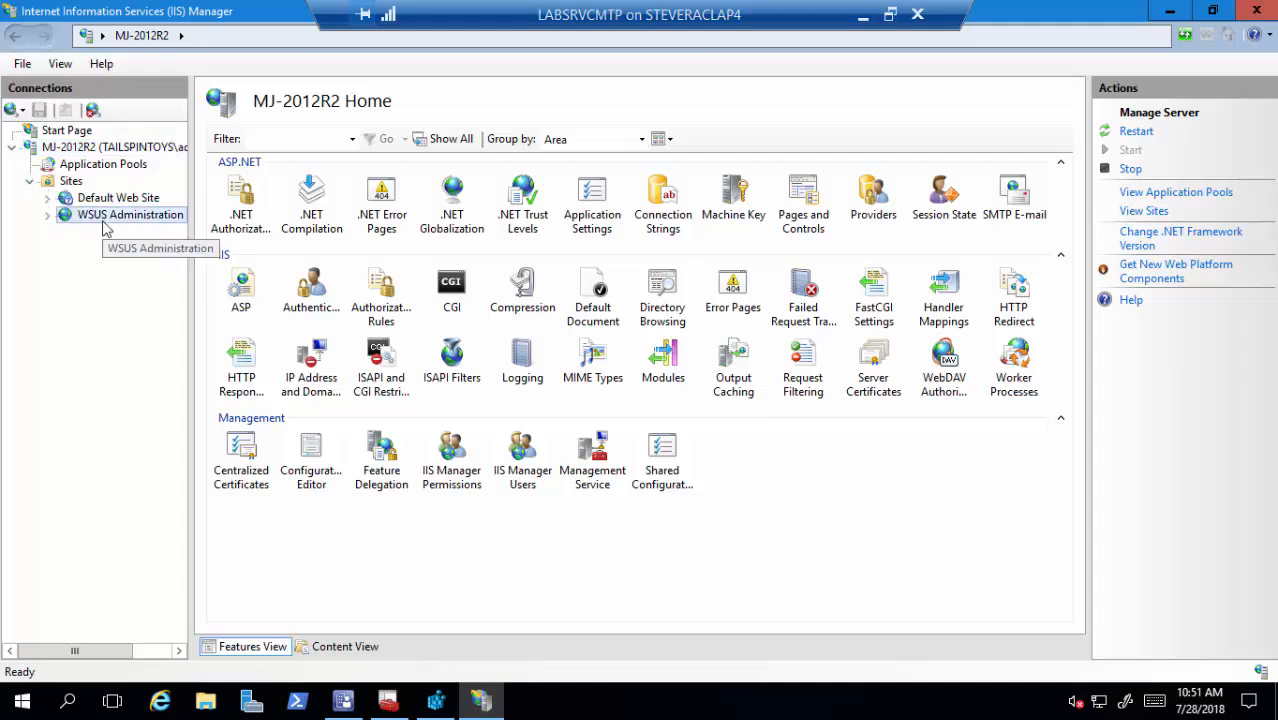
right_click(107, 220)
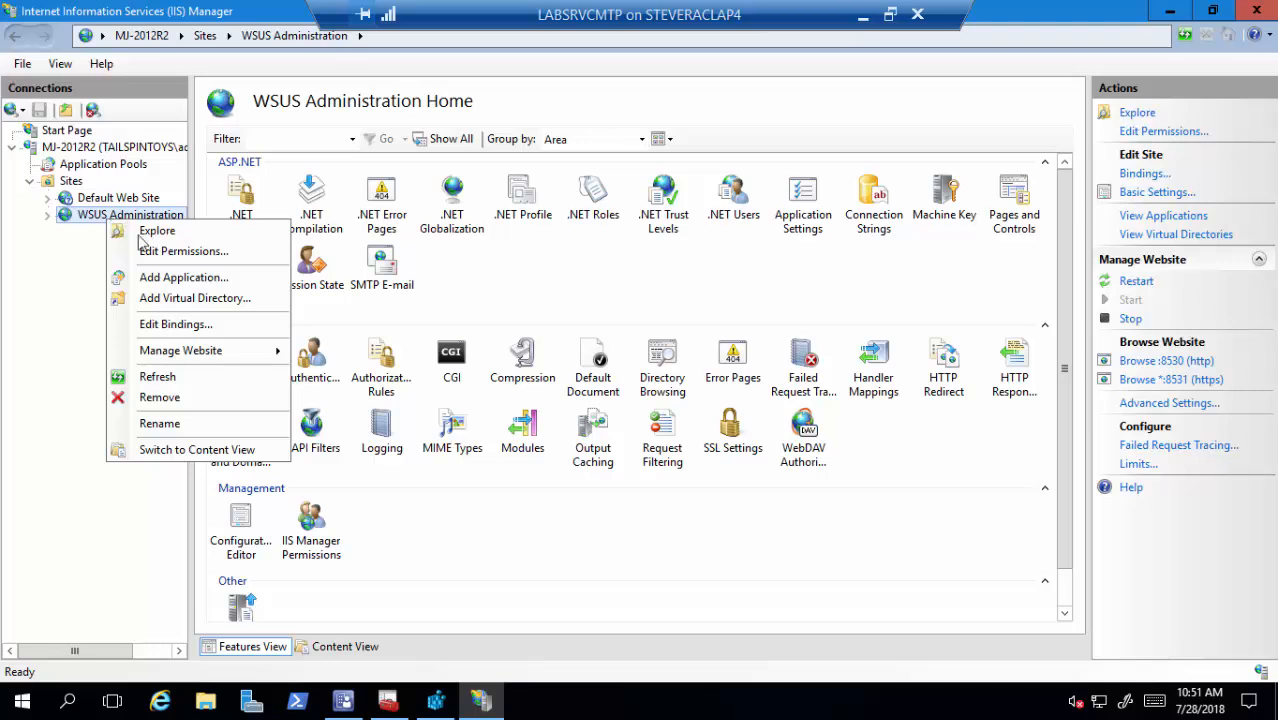
click(180, 324)
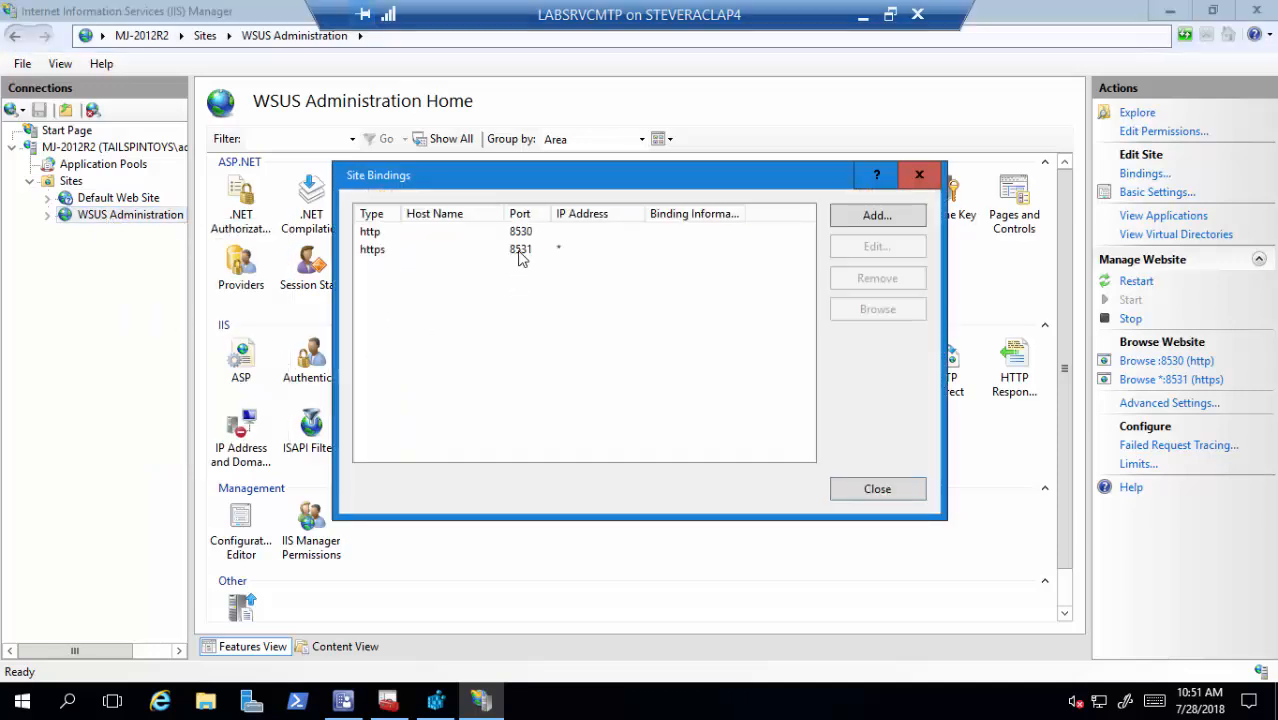
Open the https binding on port 8531 for editing and review the SSL certificates available for it
click(396, 252)
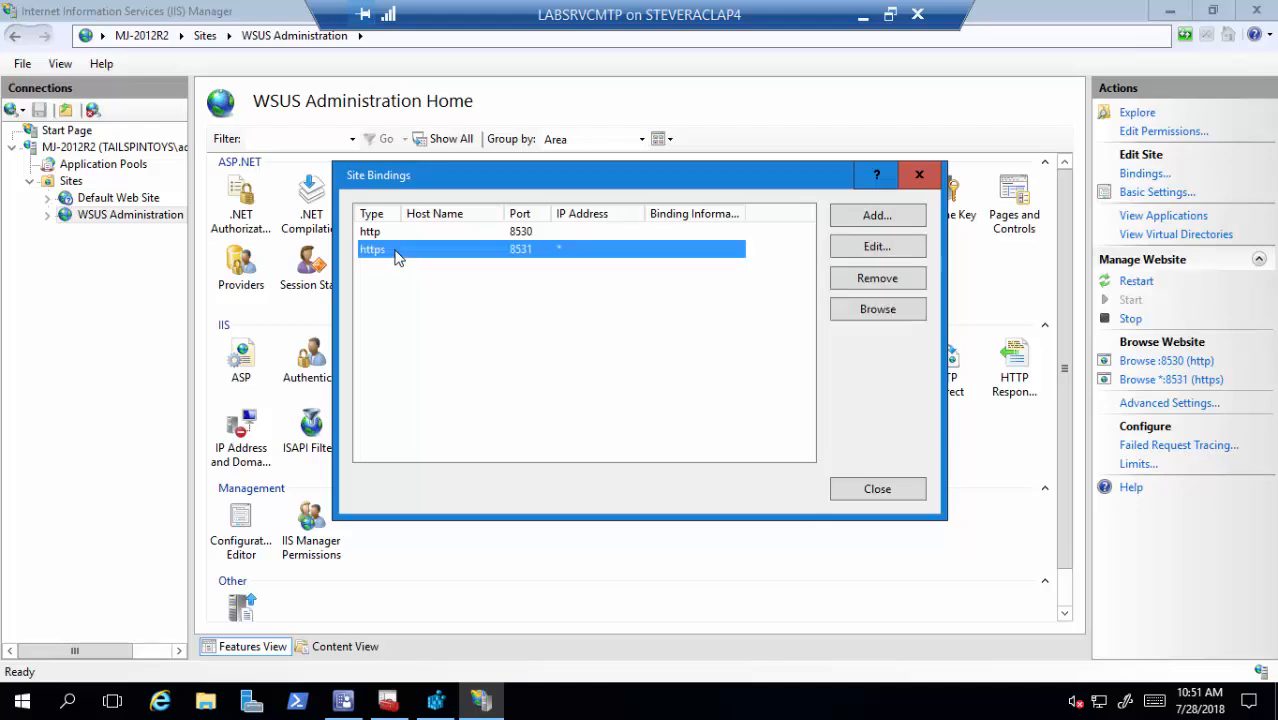
click(876, 247)
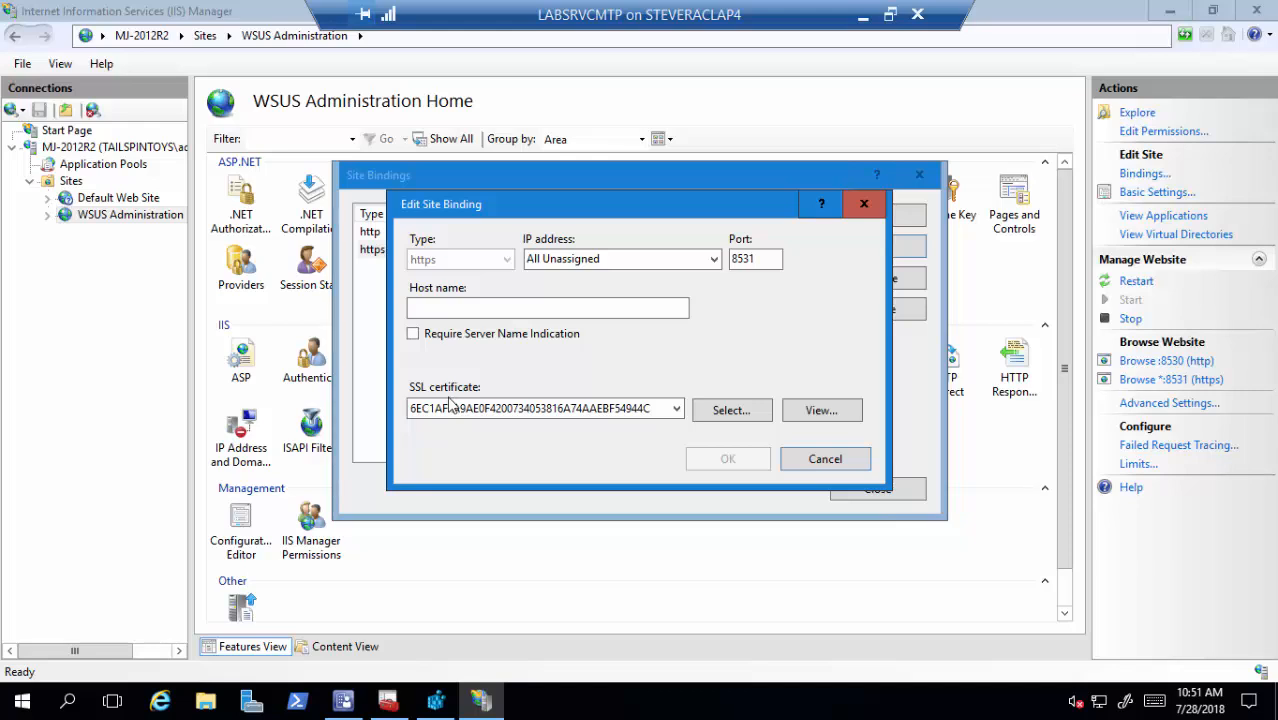
click(450, 405)
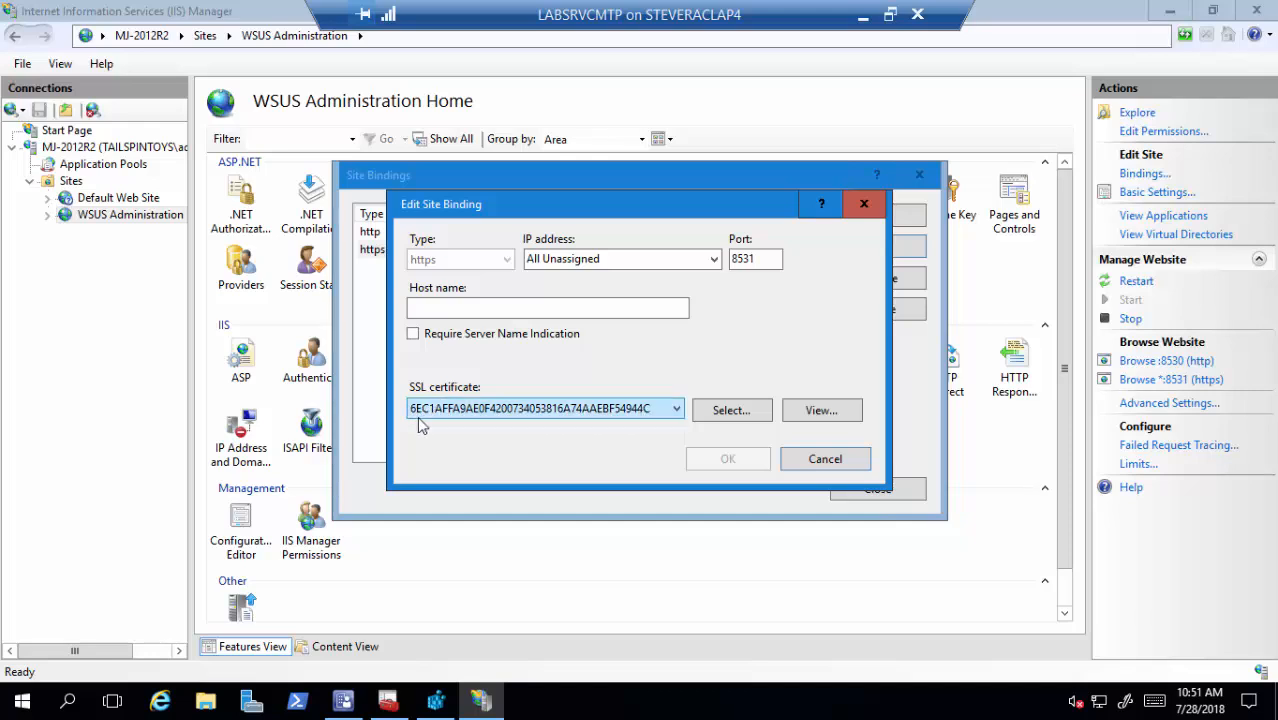
click(724, 410)
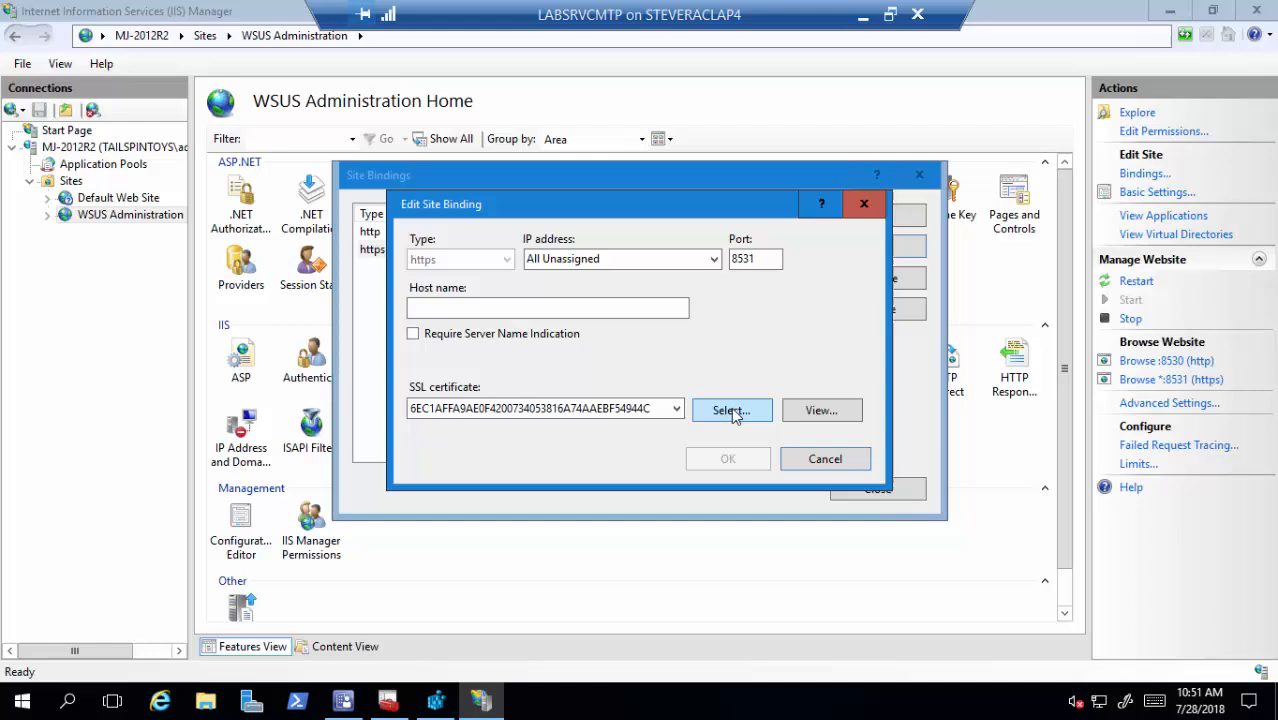
click(678, 412)
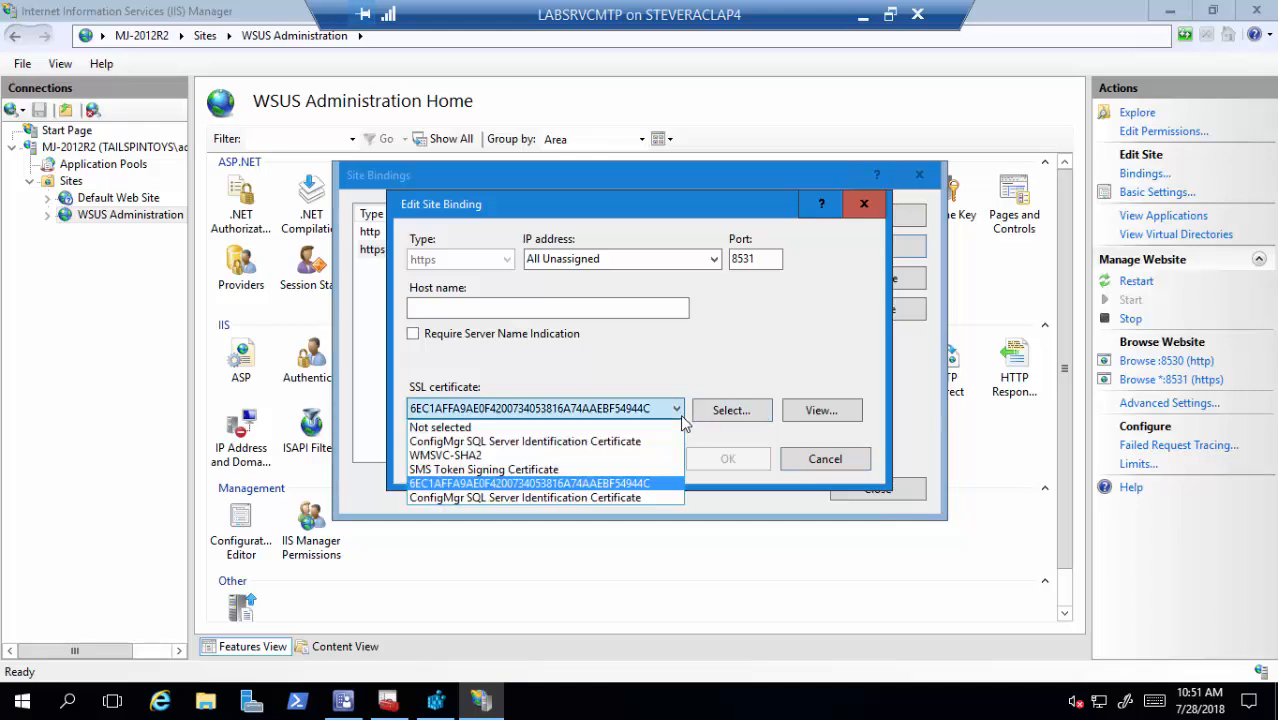
click(680, 414)
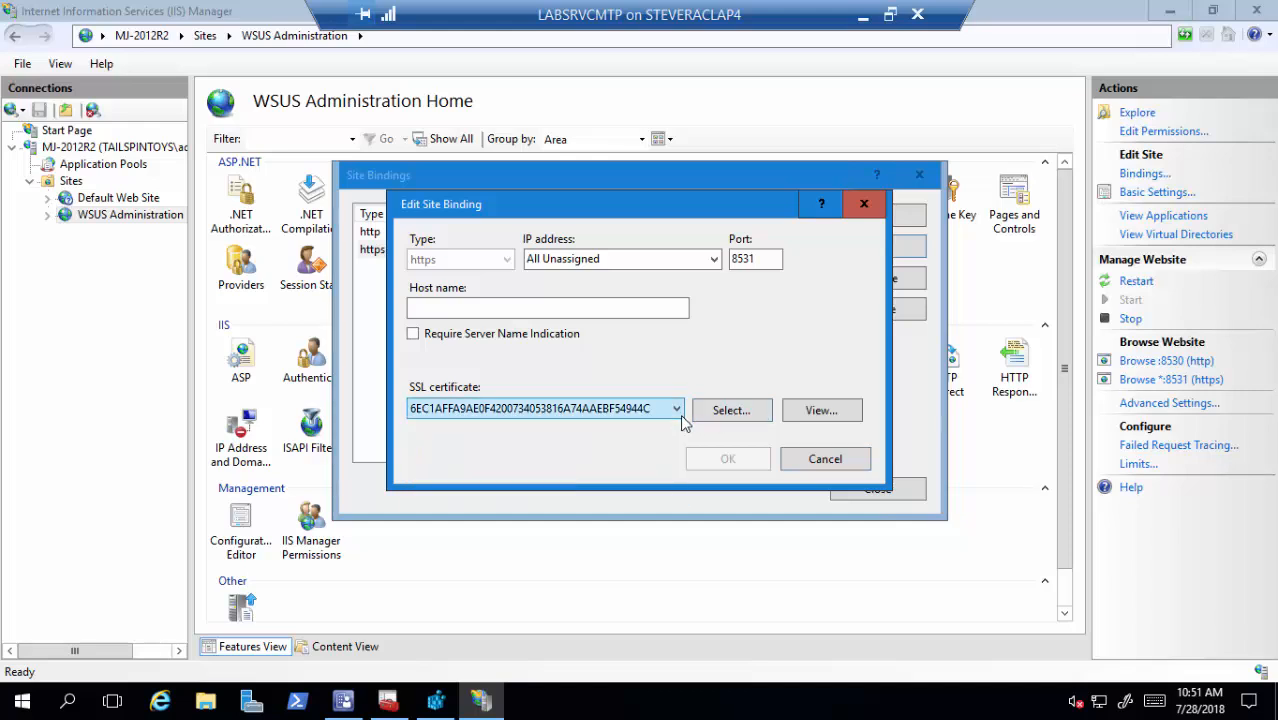
Examine the bound certificate's template information and enhanced key usage with only extensions shown, then close the certificate and bindings dialogs without changes
click(806, 412)
click(482, 238)
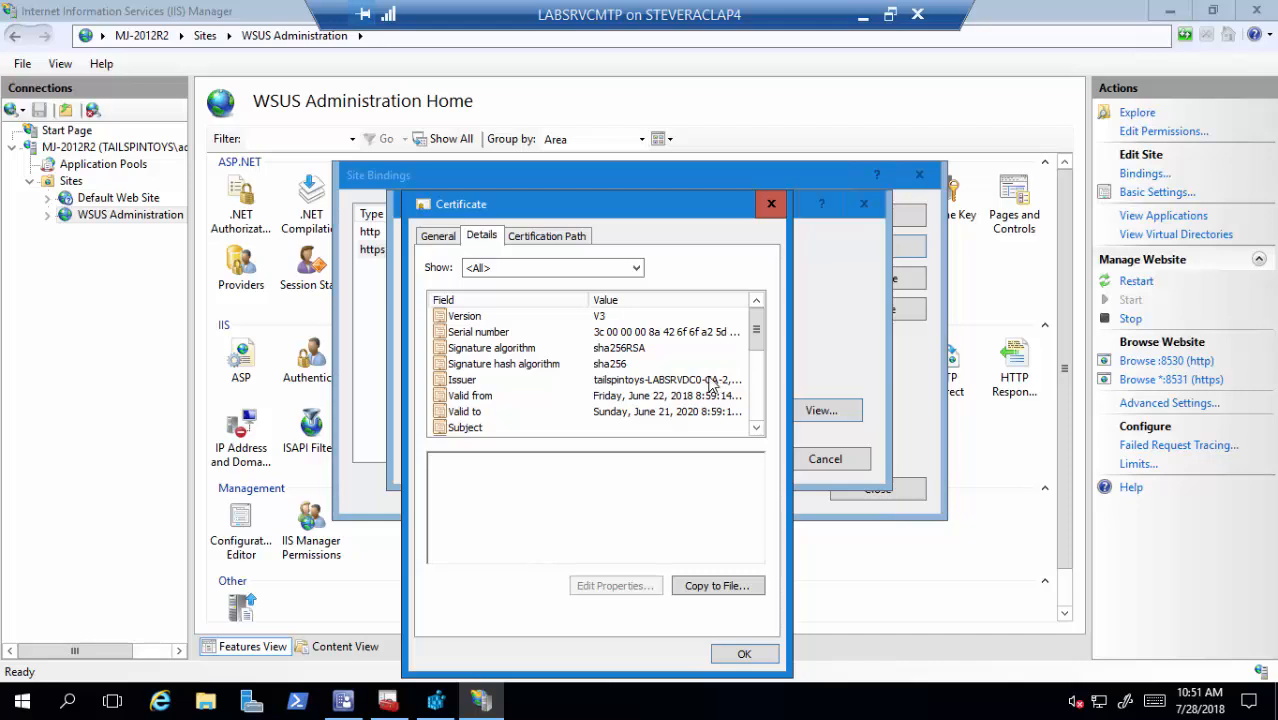
key(Tab)
key(Down)
key(Down)
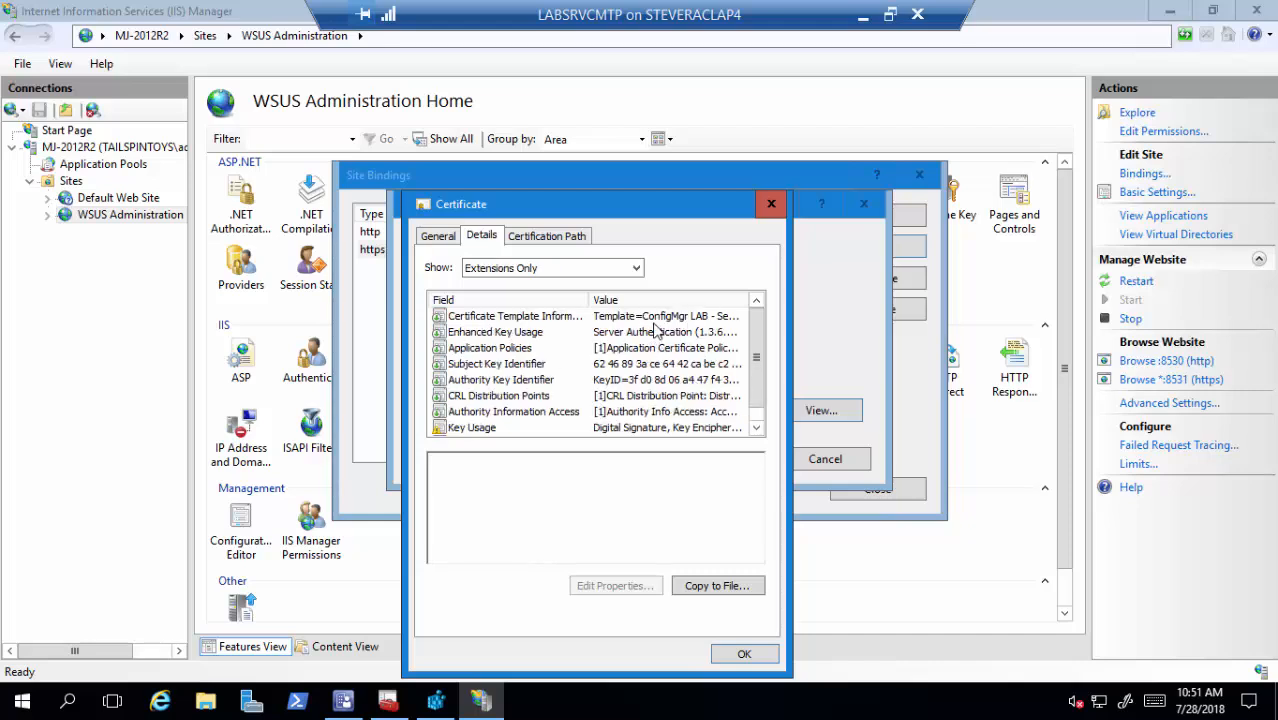
click(652, 318)
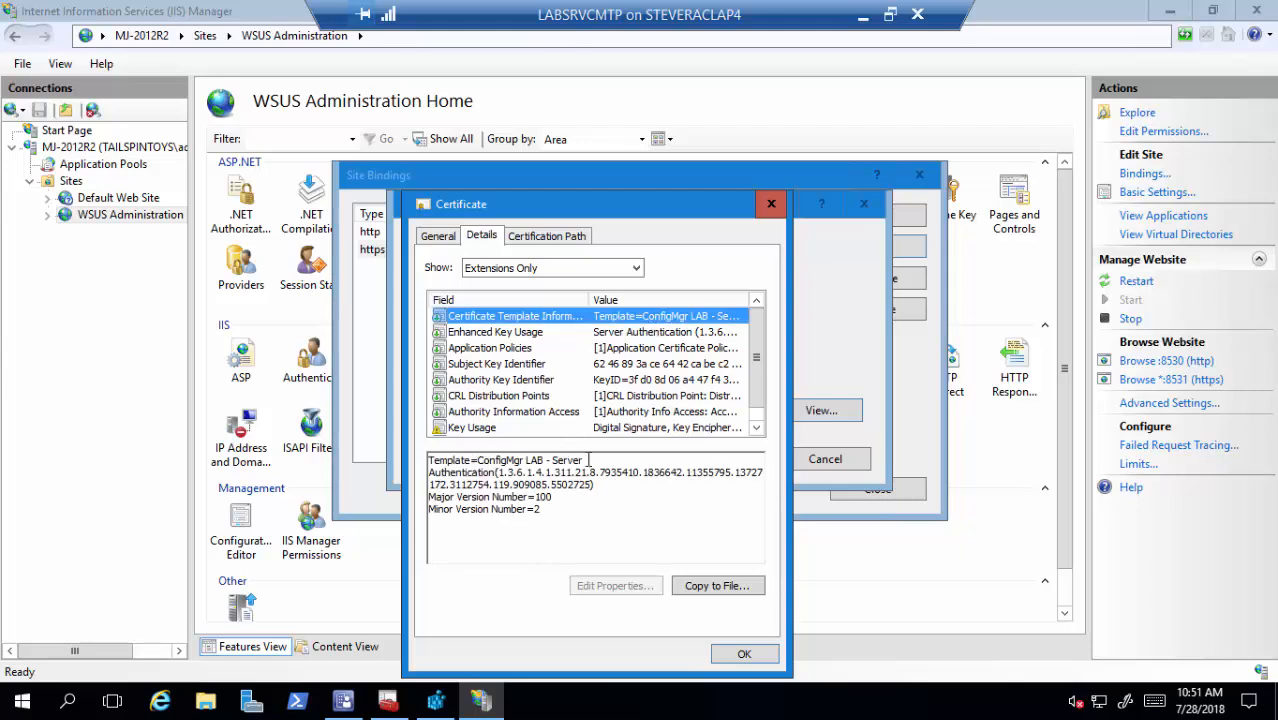
click(538, 332)
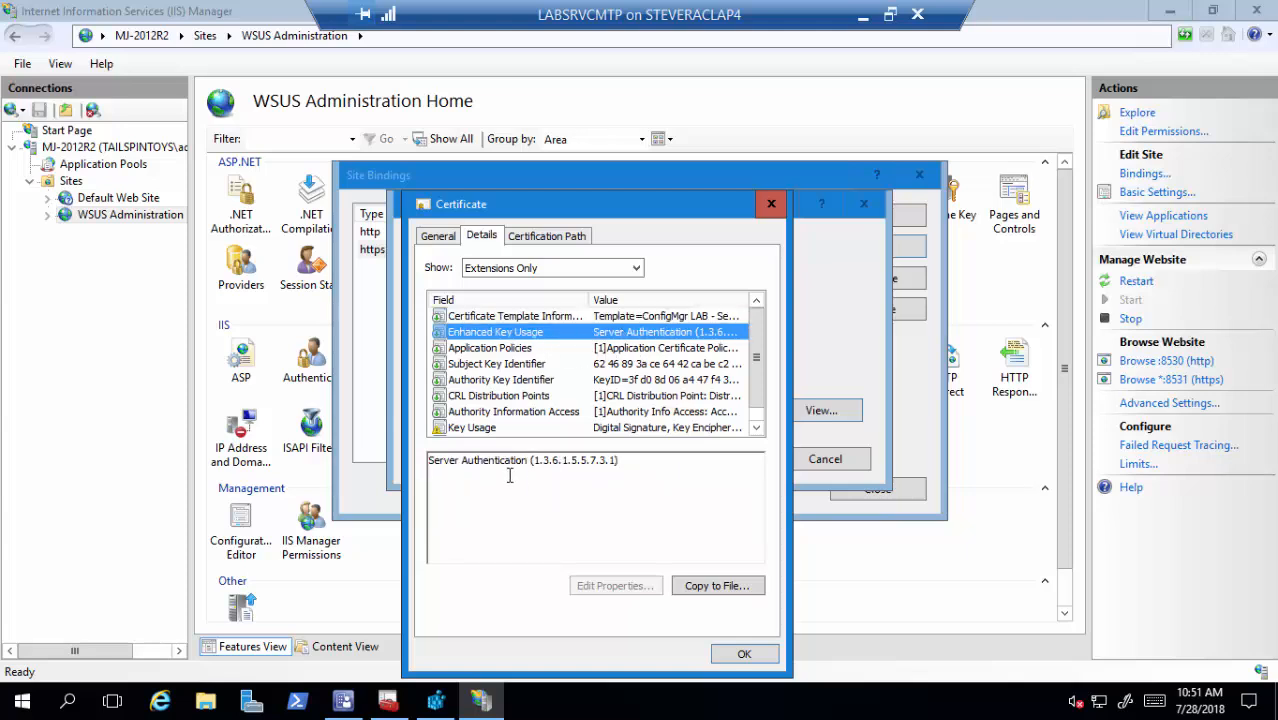
click(744, 654)
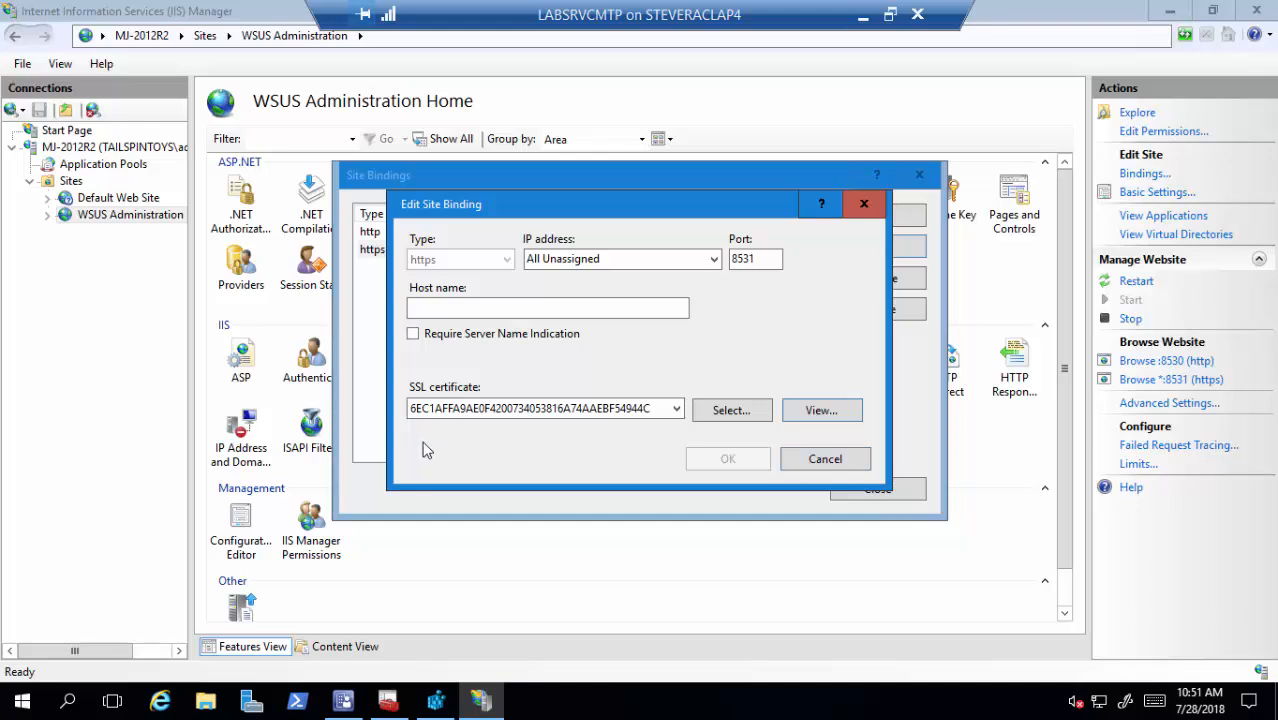
click(816, 465)
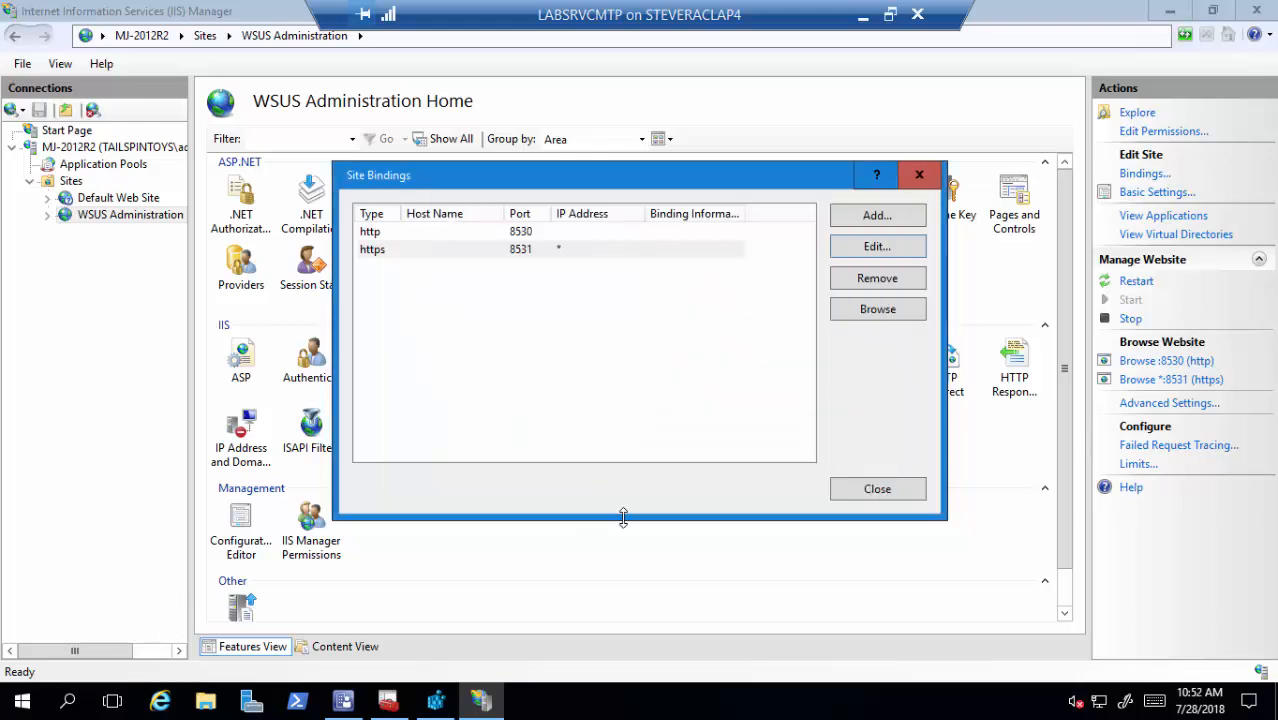
click(881, 492)
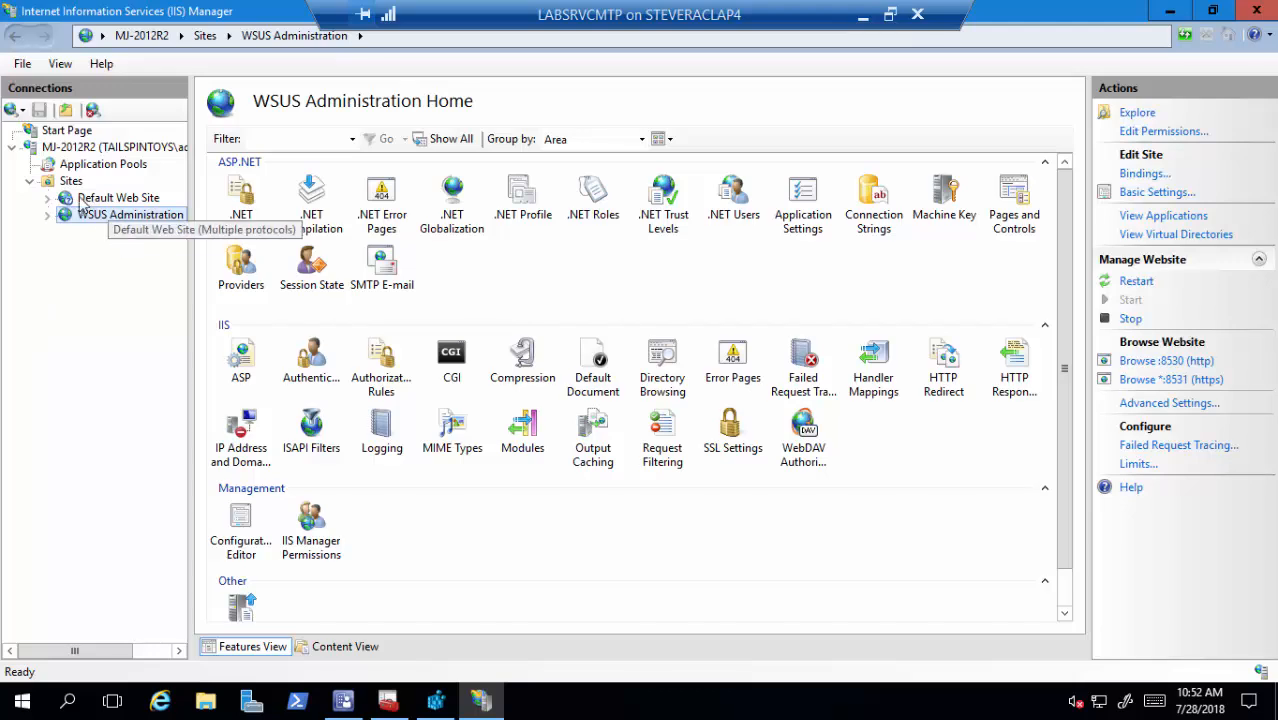
Expand WSUS Administration and open the SSL Settings of its ApiRemoting30 application to check whether SSL is required
click(47, 215)
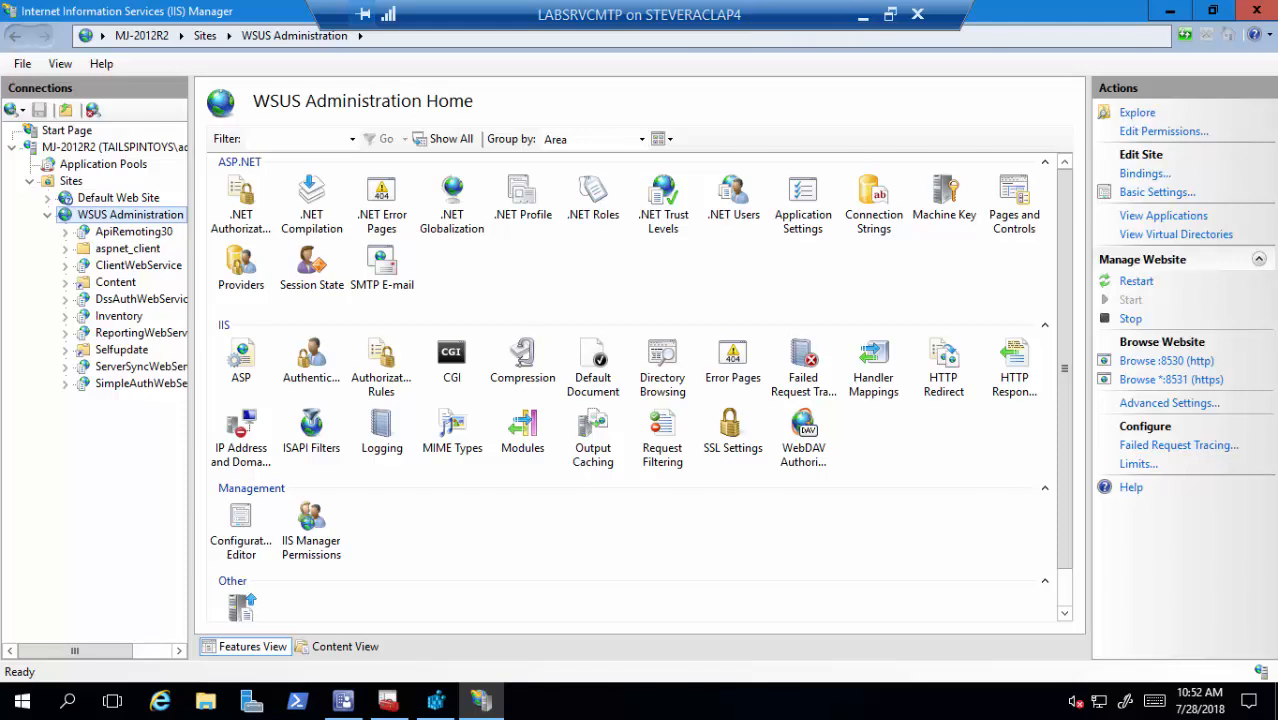
click(98, 237)
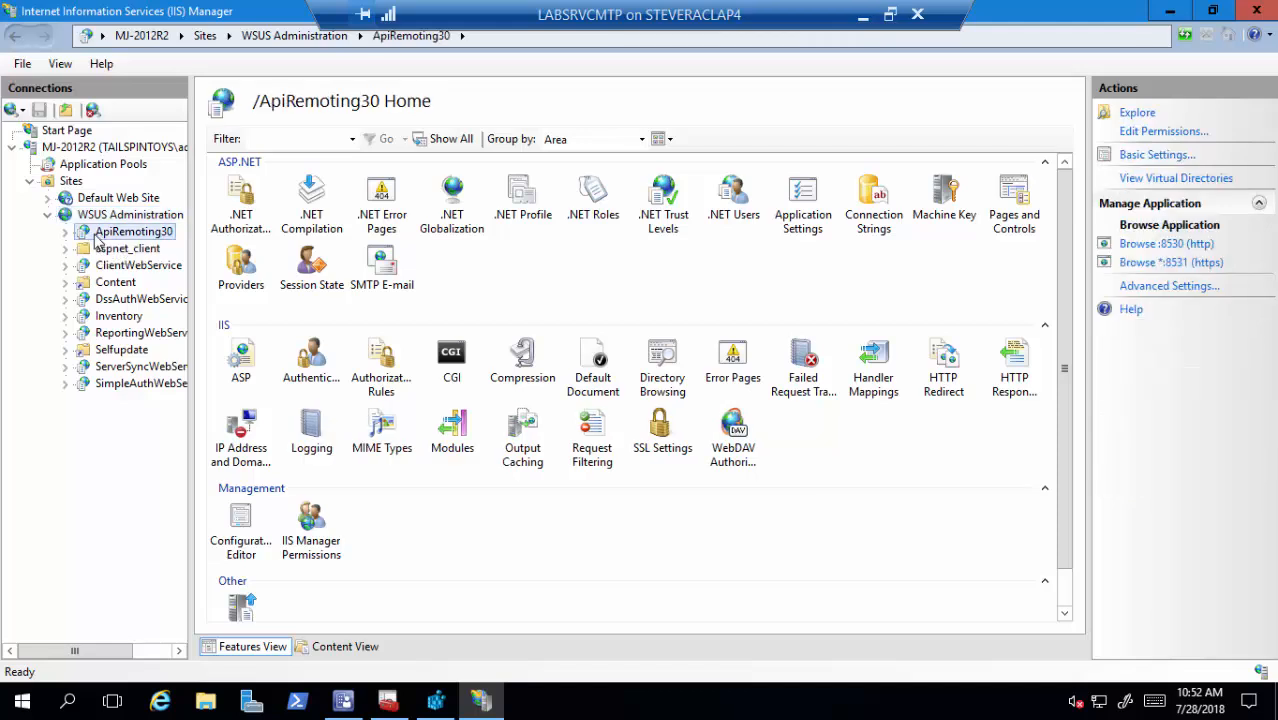
click(658, 440)
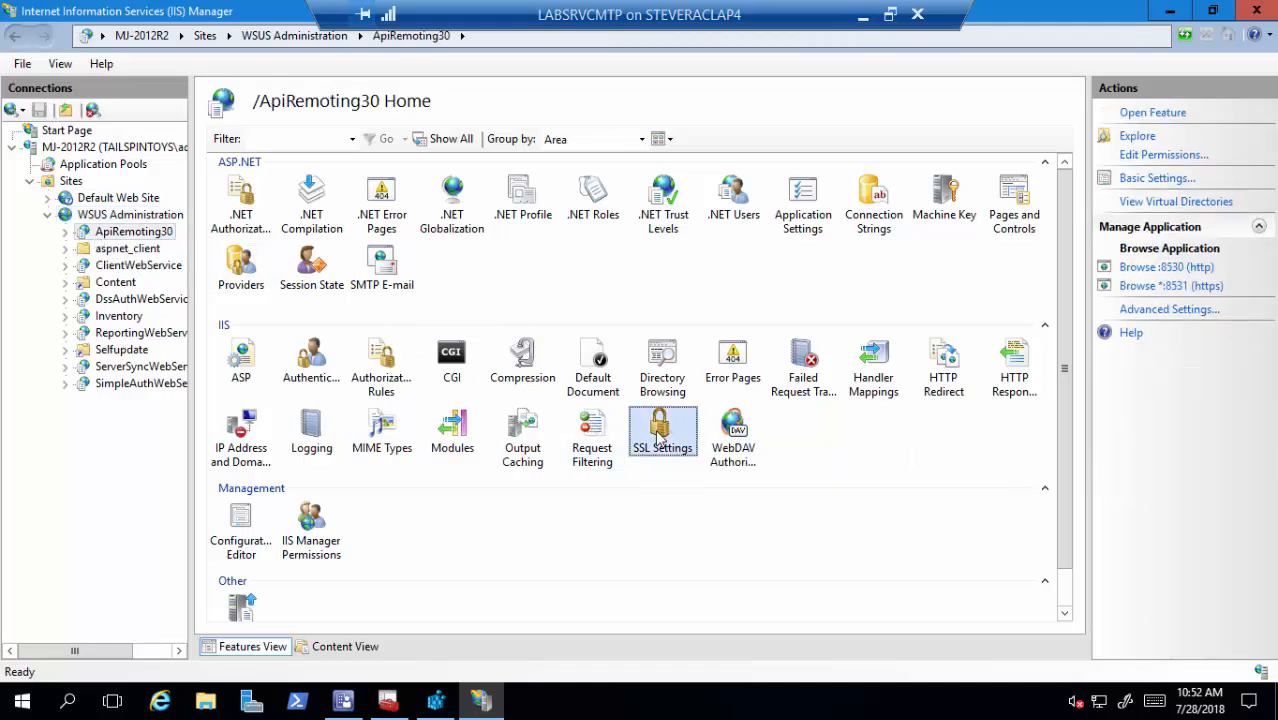
double_click(658, 440)
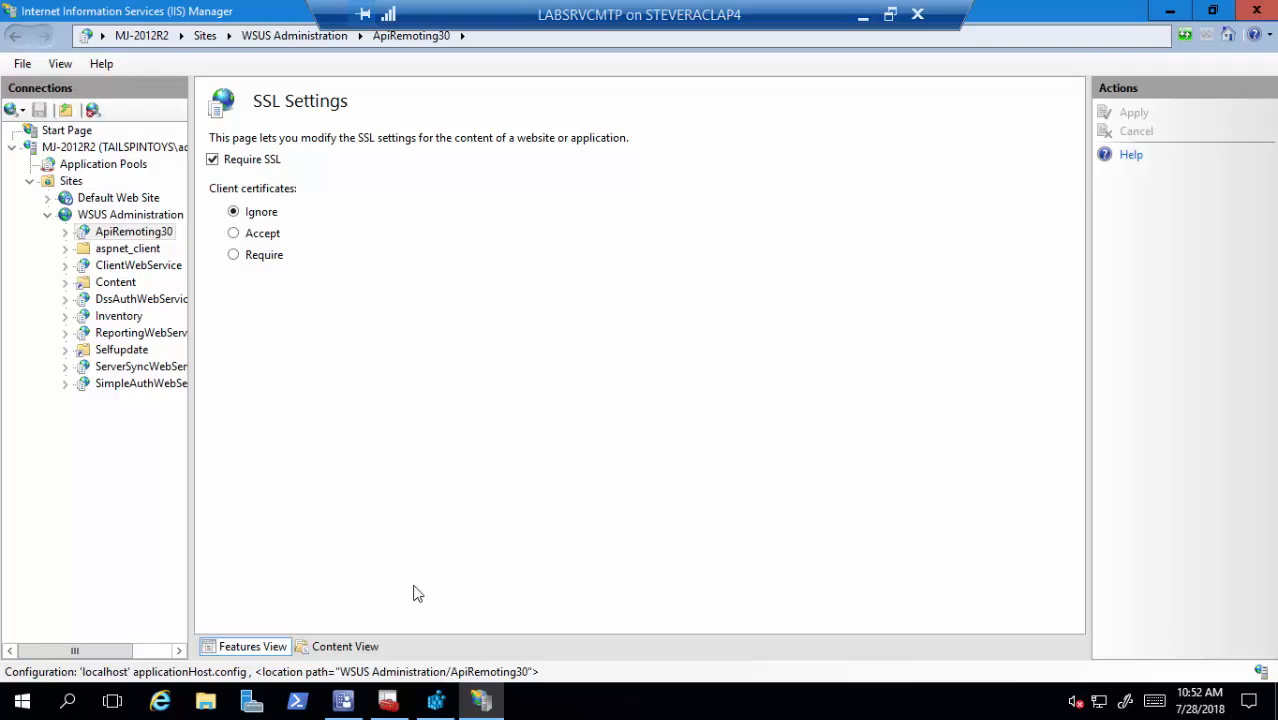
Switch to the Configuration Manager console and display Servers and Site System Roles in the Administration workspace
click(343, 703)
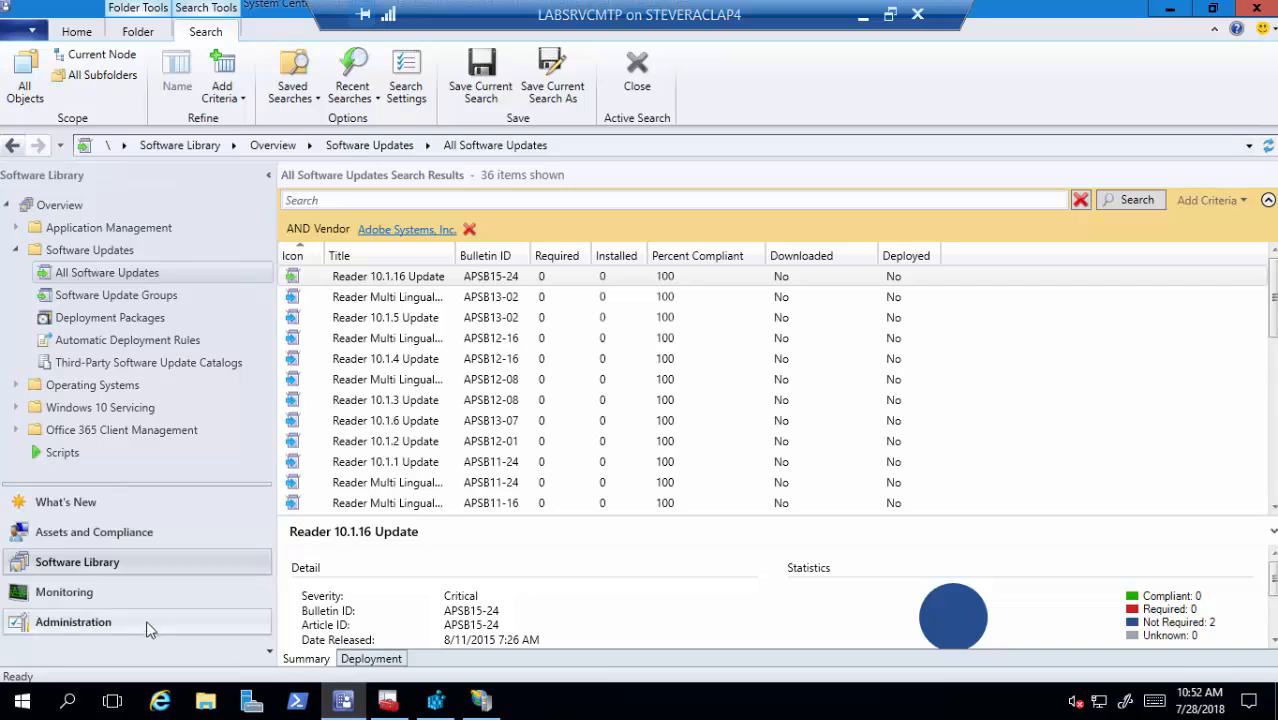
click(73, 622)
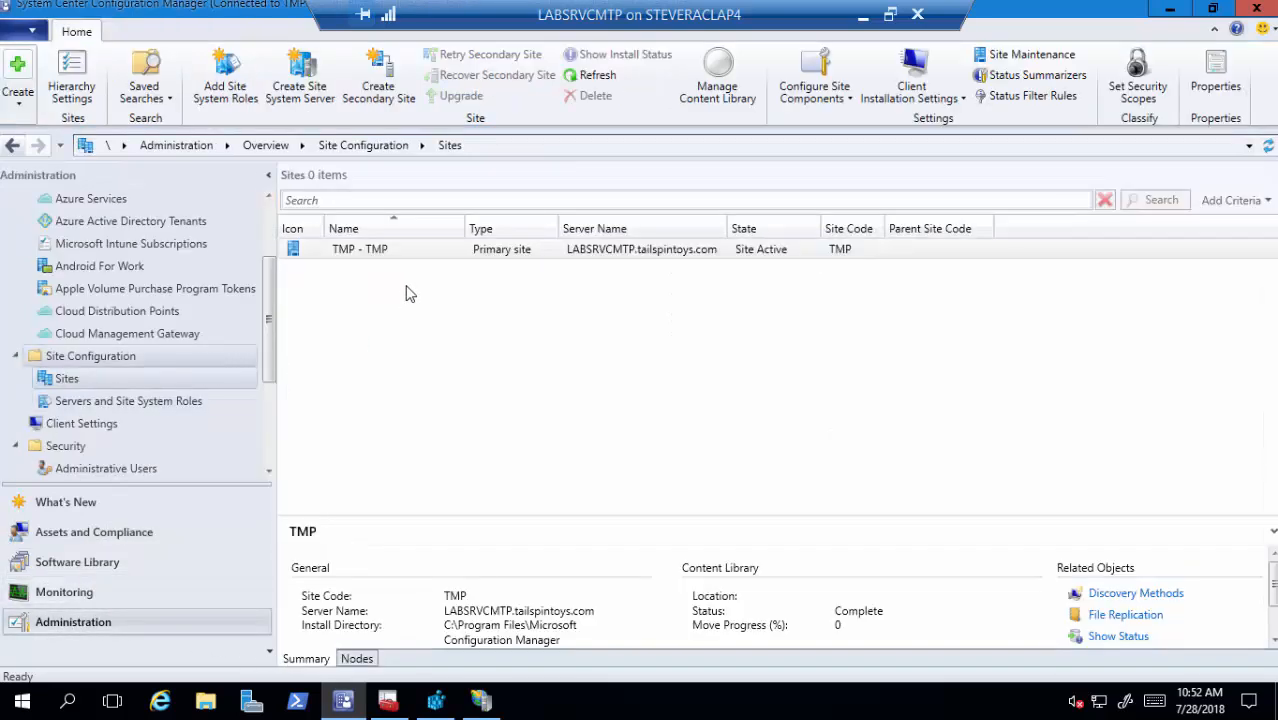
click(806, 96)
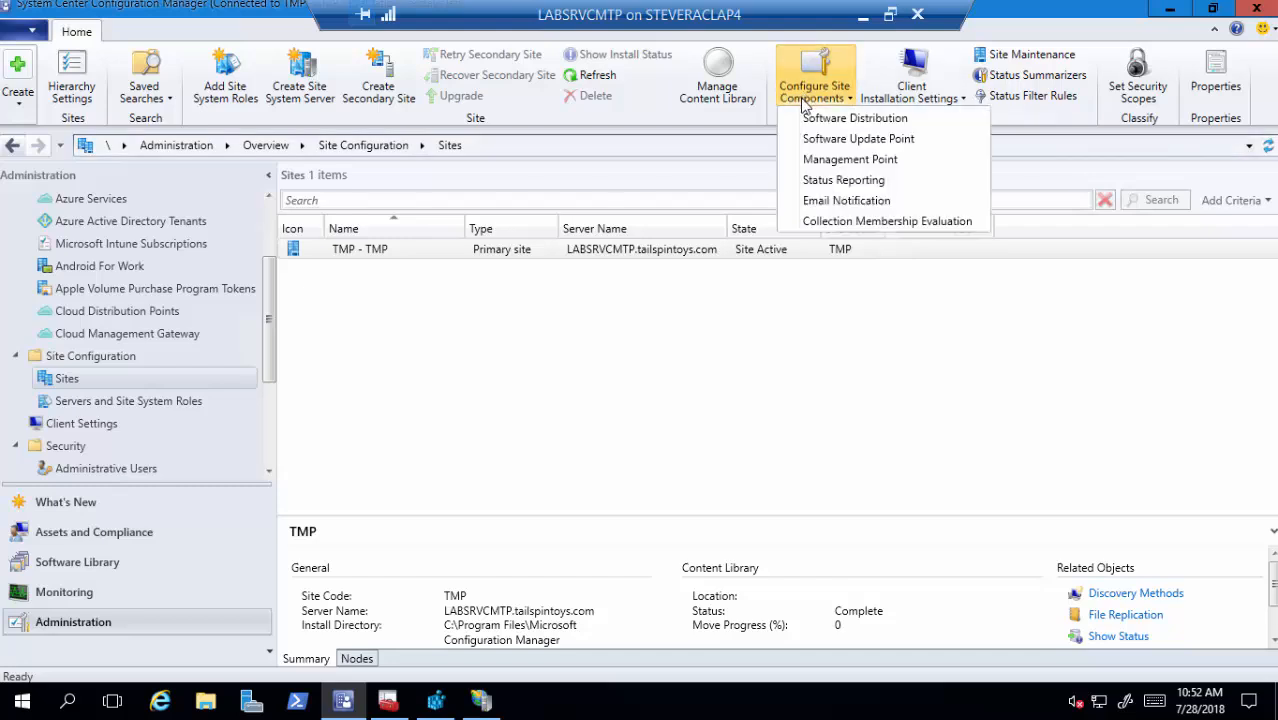
click(139, 405)
Open the Software update point role's properties, check its WSUS ports and SSL communication requirement, and close them without changes
click(397, 602)
scroll(399, 620, down, 1)
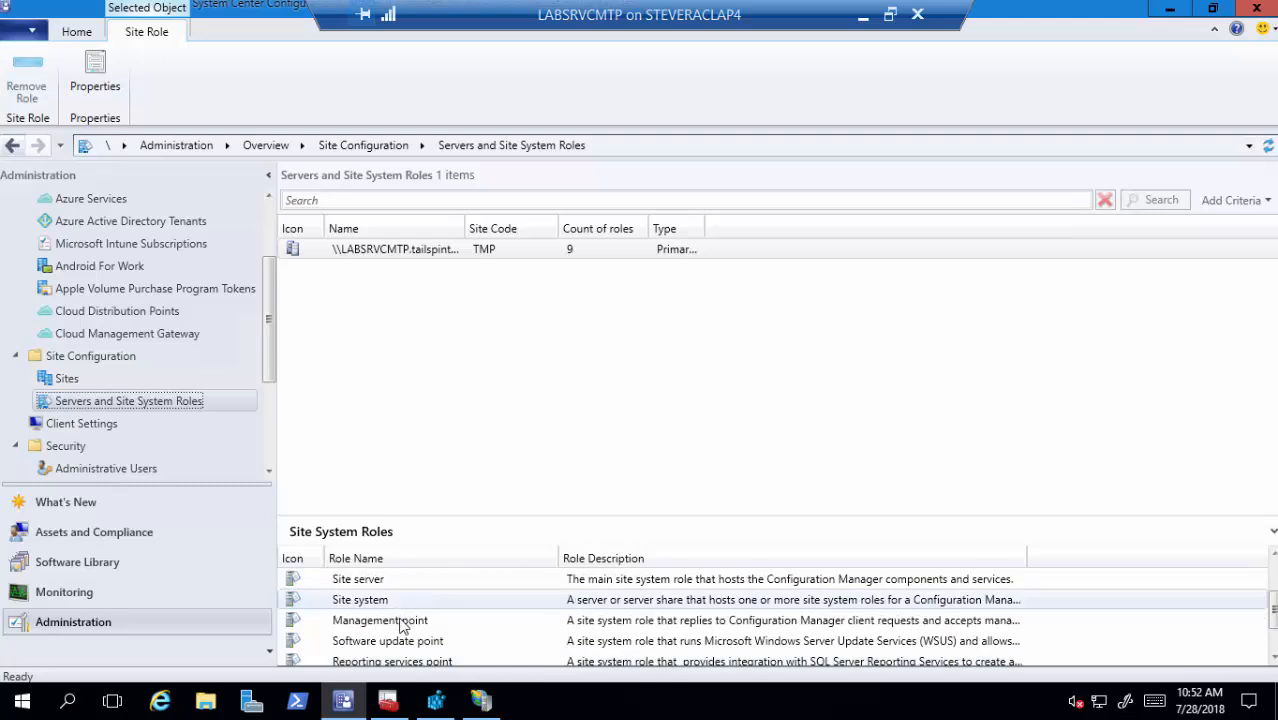
click(405, 641)
double_click(405, 643)
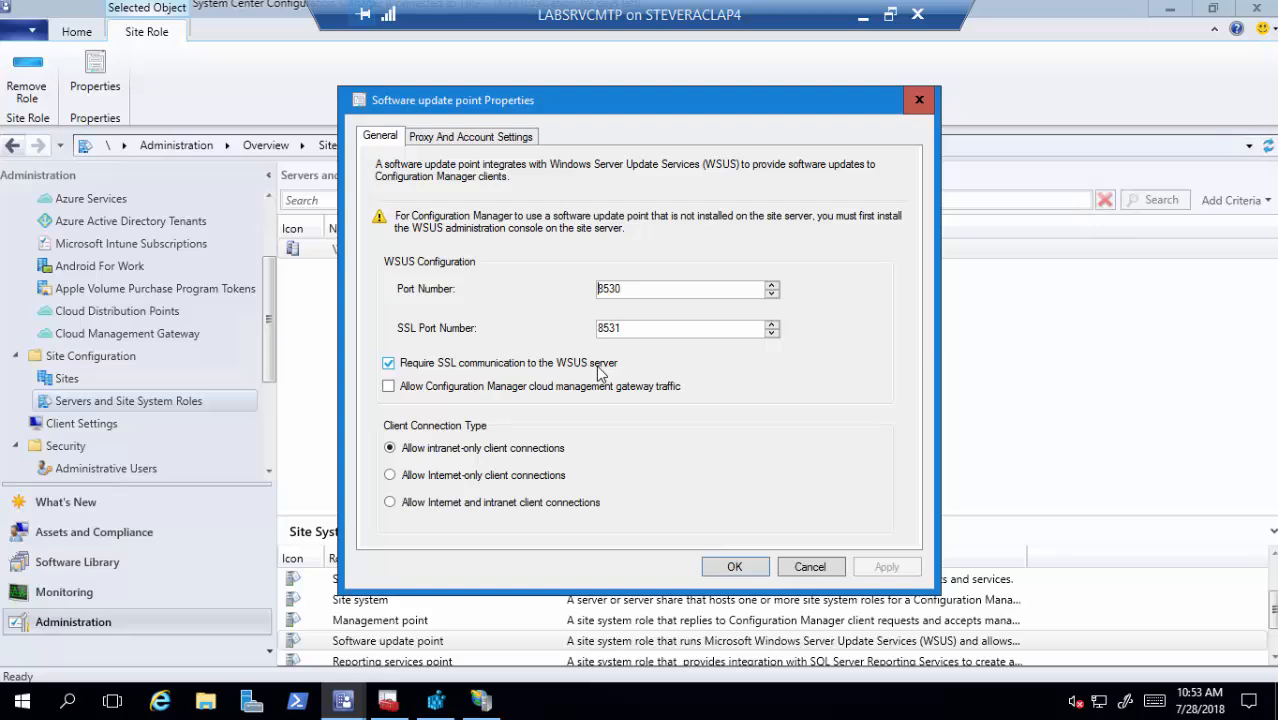
click(809, 567)
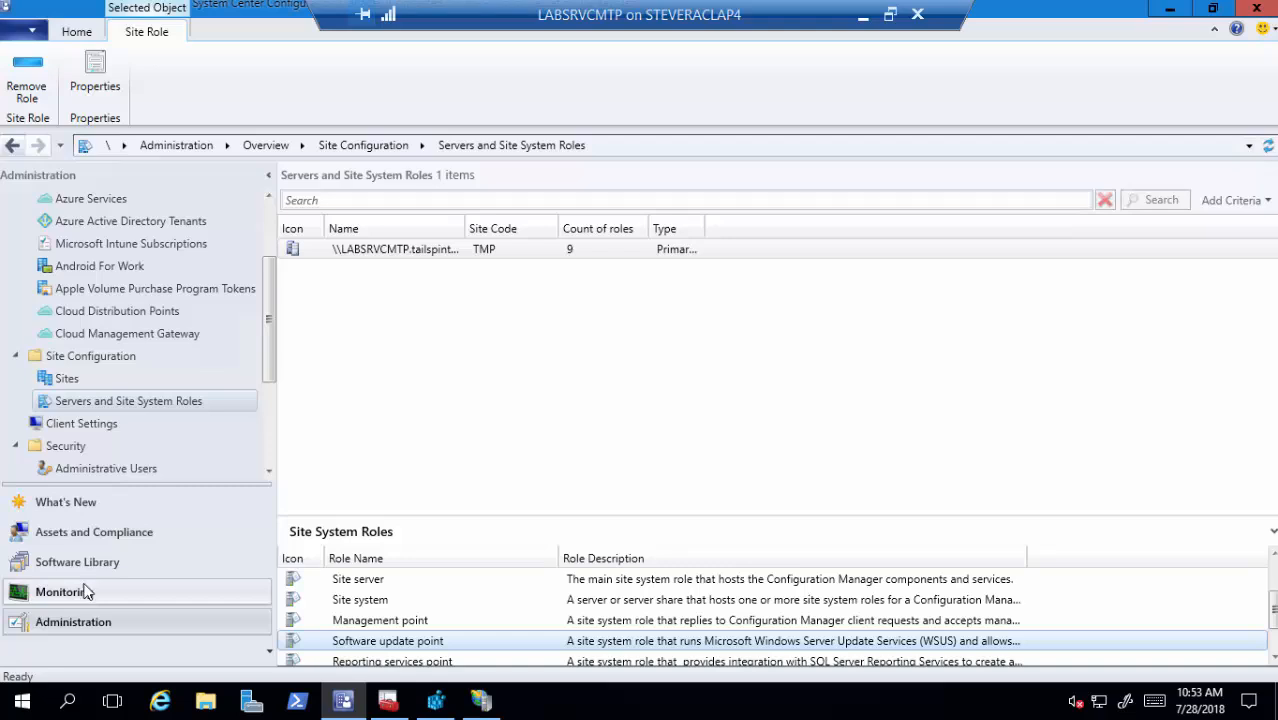
Switch to Registry Editor, check the PortNumber and UsingSSL values in the Update Services Server Setup key, and close it
mouse_move(478, 706)
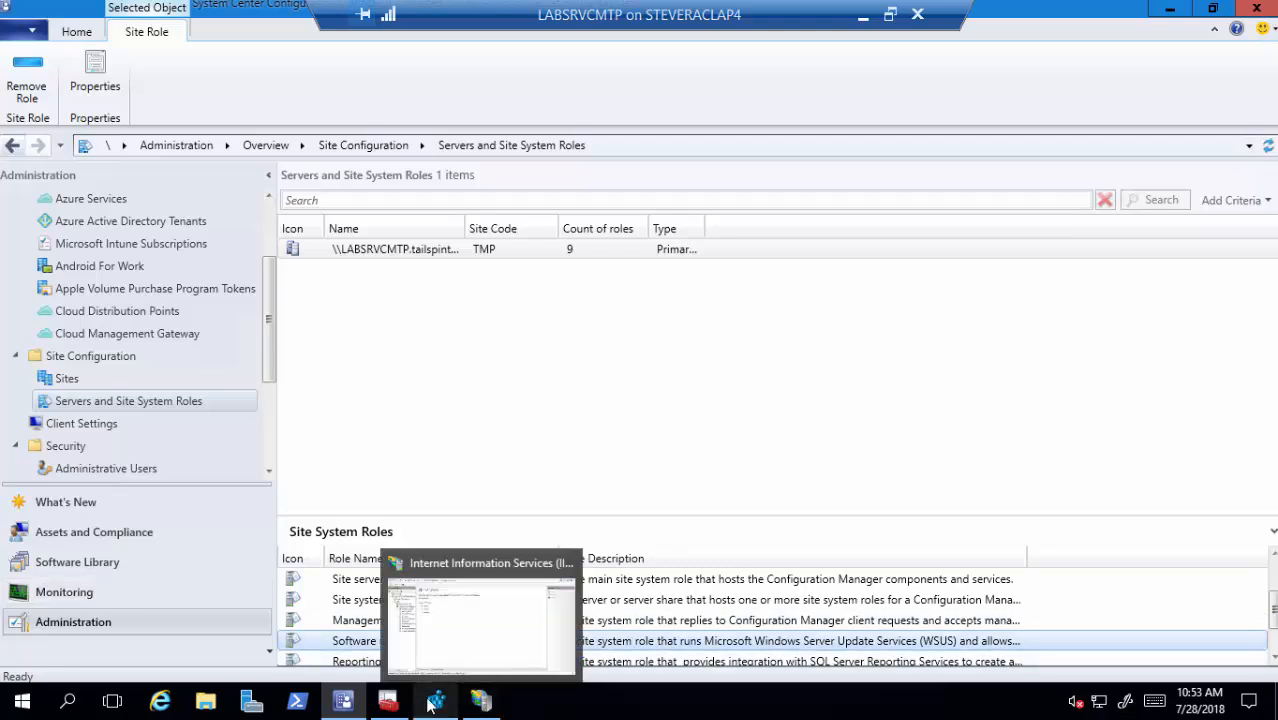
click(438, 703)
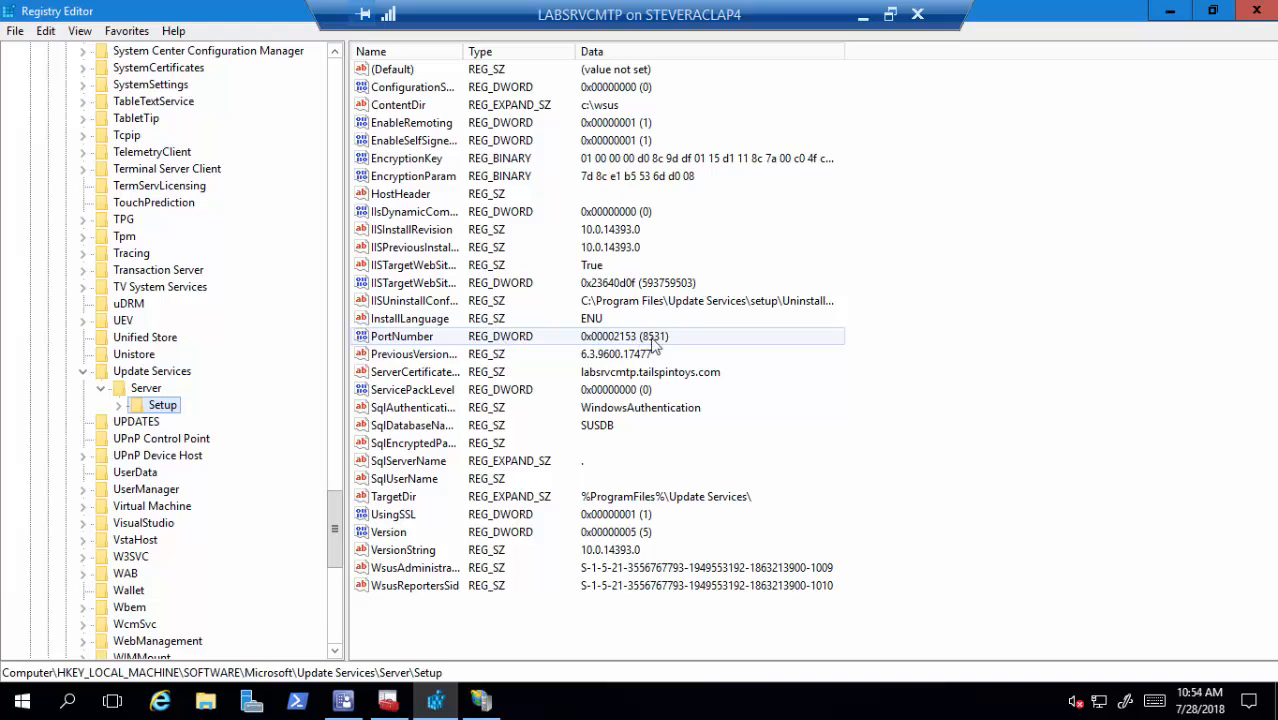
click(1256, 10)
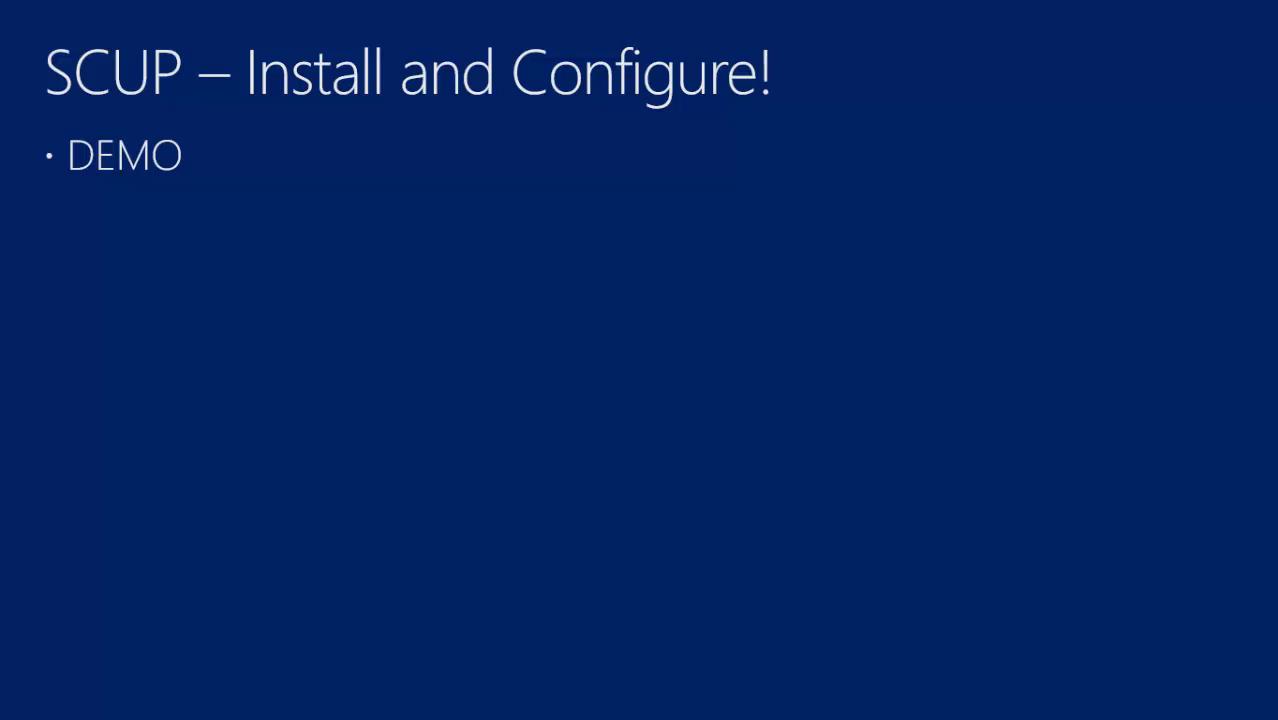
Switch to the LABSRVCMSA1 virtual machine in full screen, dismiss the available updates notice, and close the Windows Update settings
key(alt+Tab)
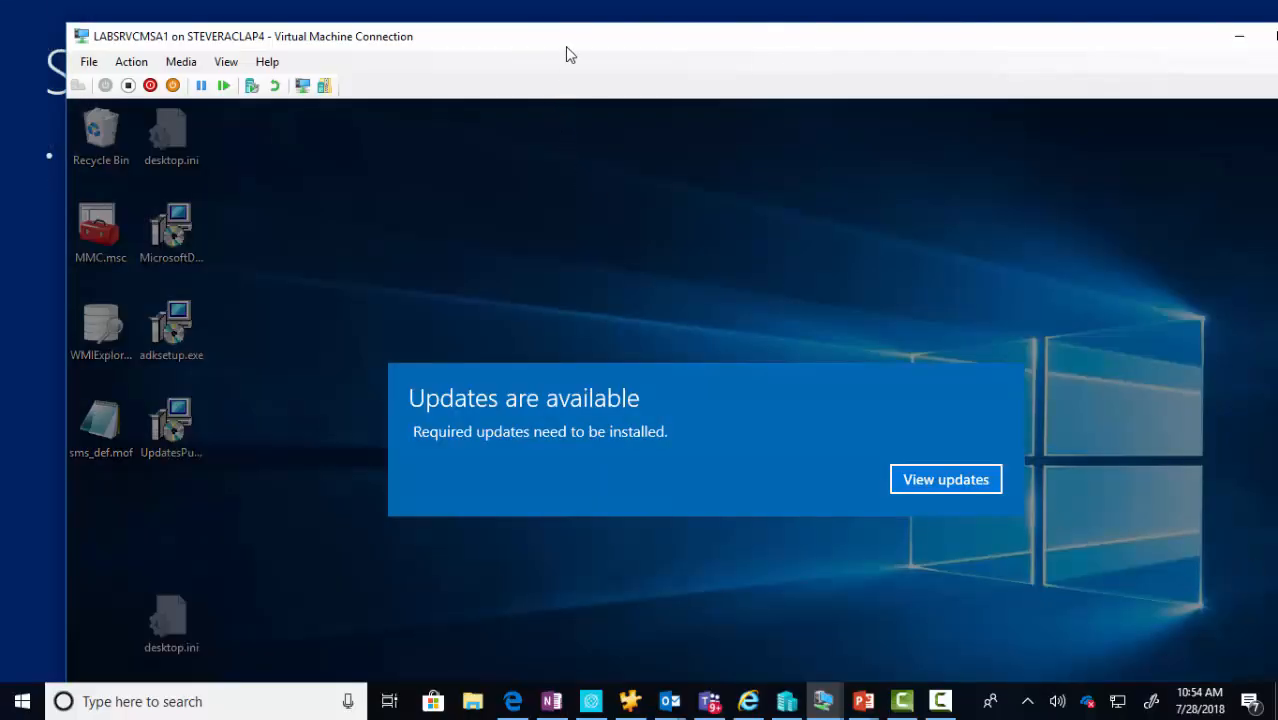
double_click(568, 47)
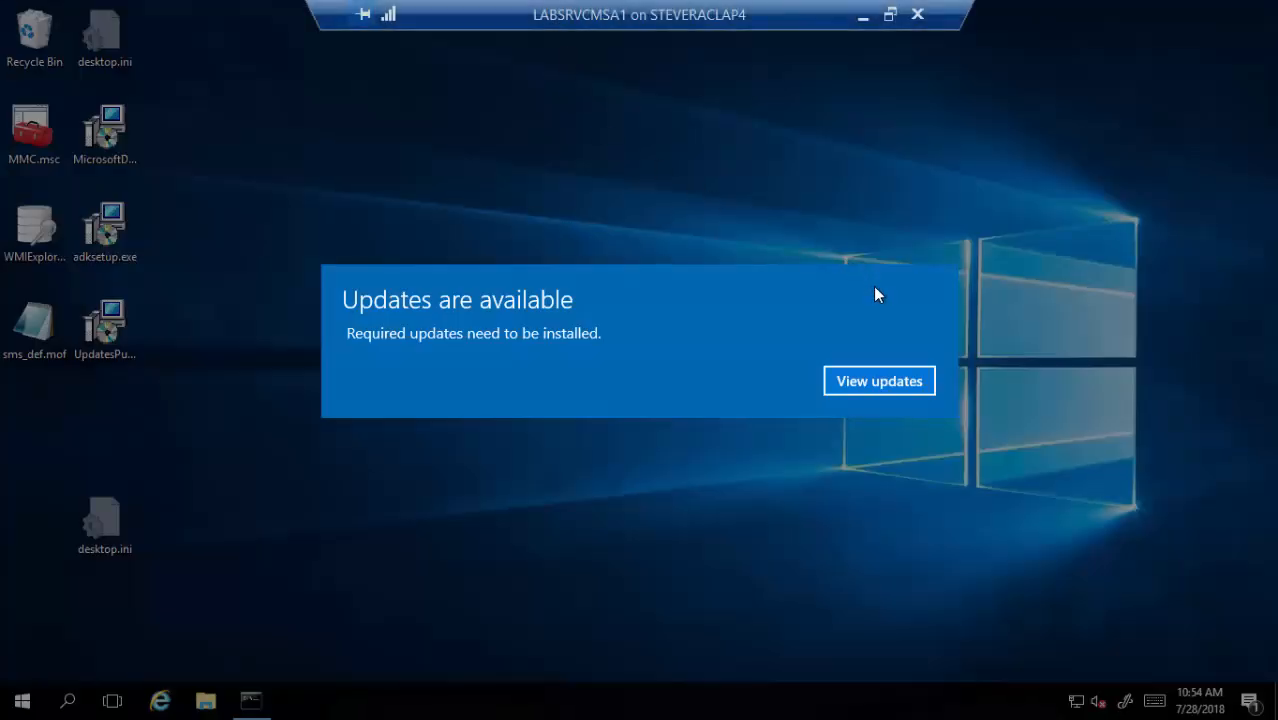
key(Escape)
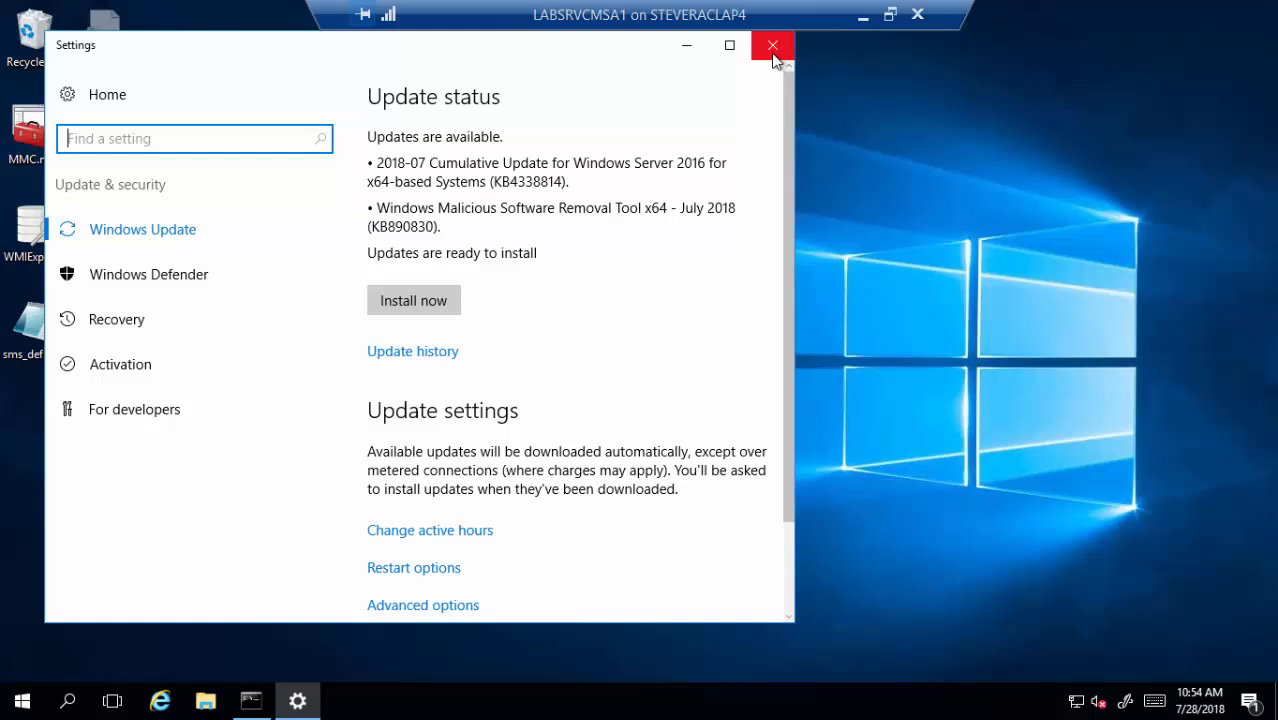
click(773, 55)
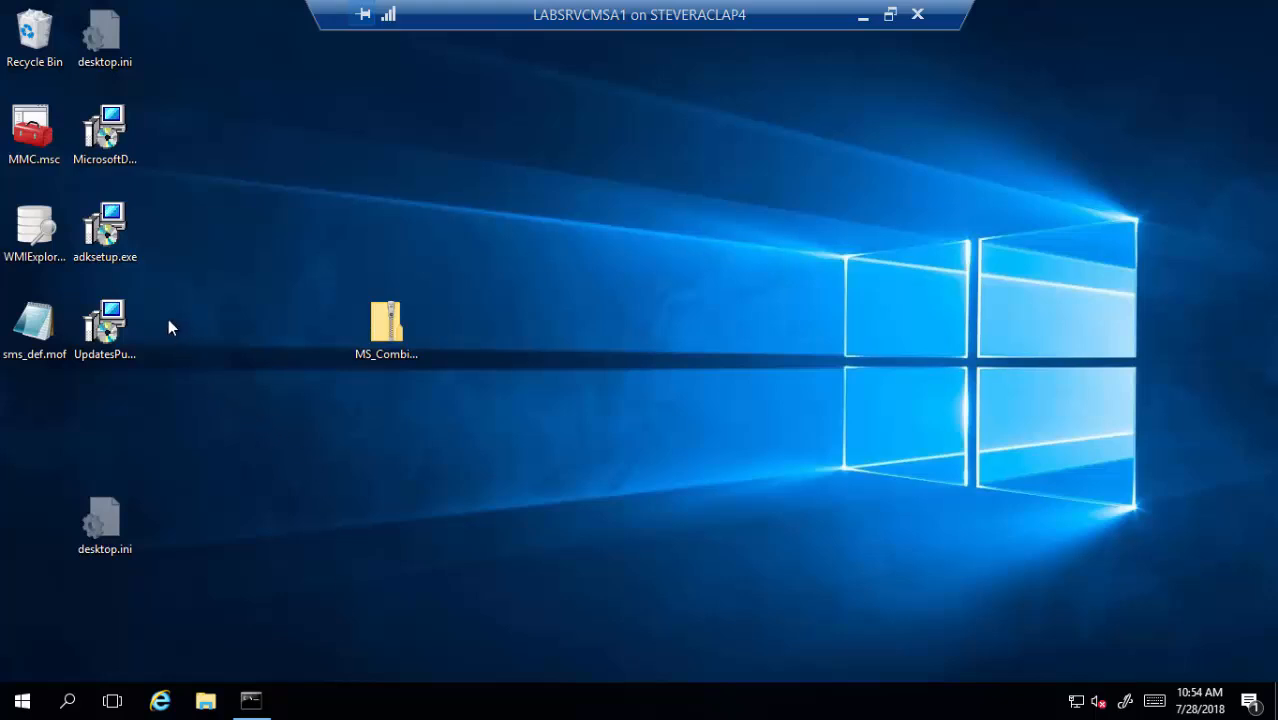
Run the UpdatesPublisher.msi installer as far as its change, repair, or remove options, and cancel the setup
click(108, 336)
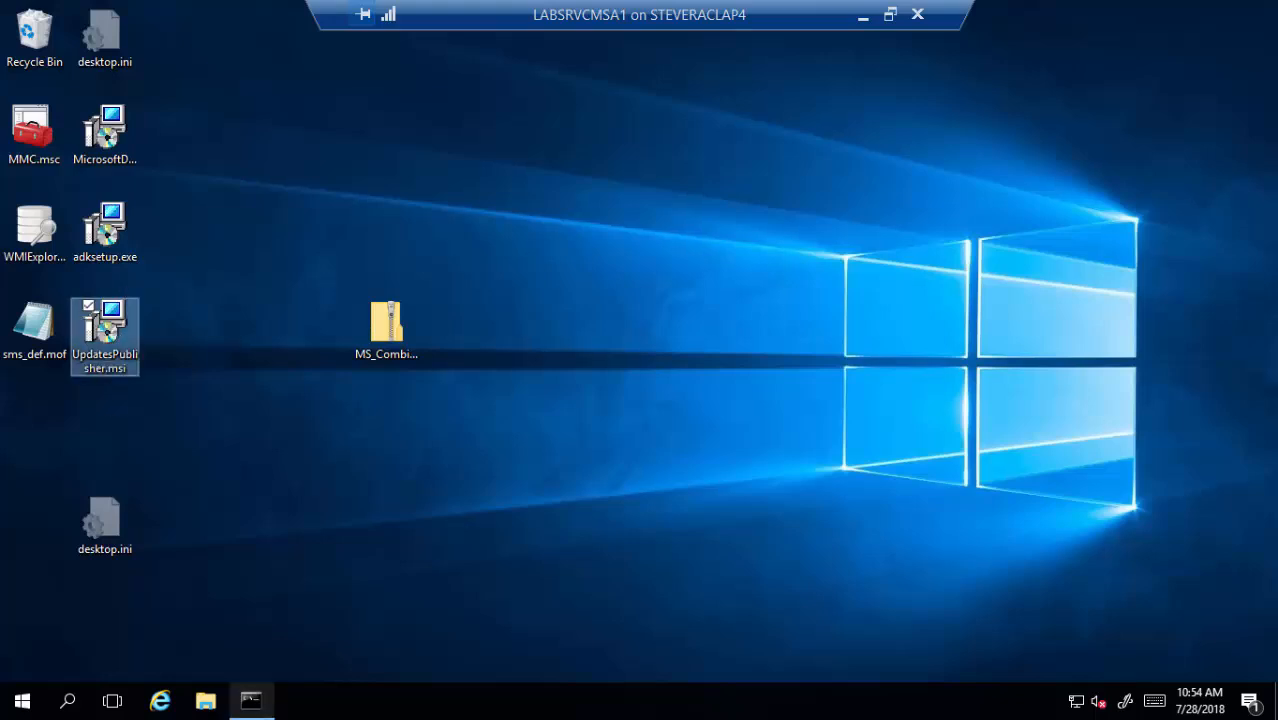
double_click(84, 326)
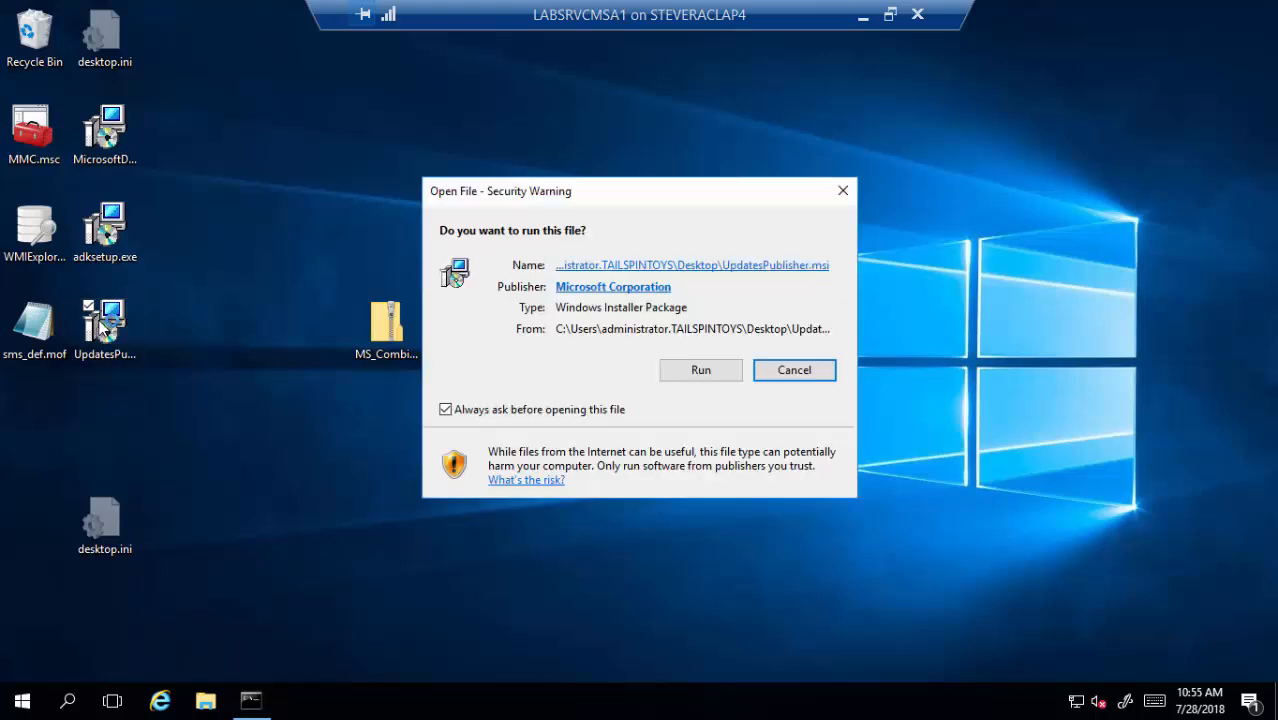
click(690, 376)
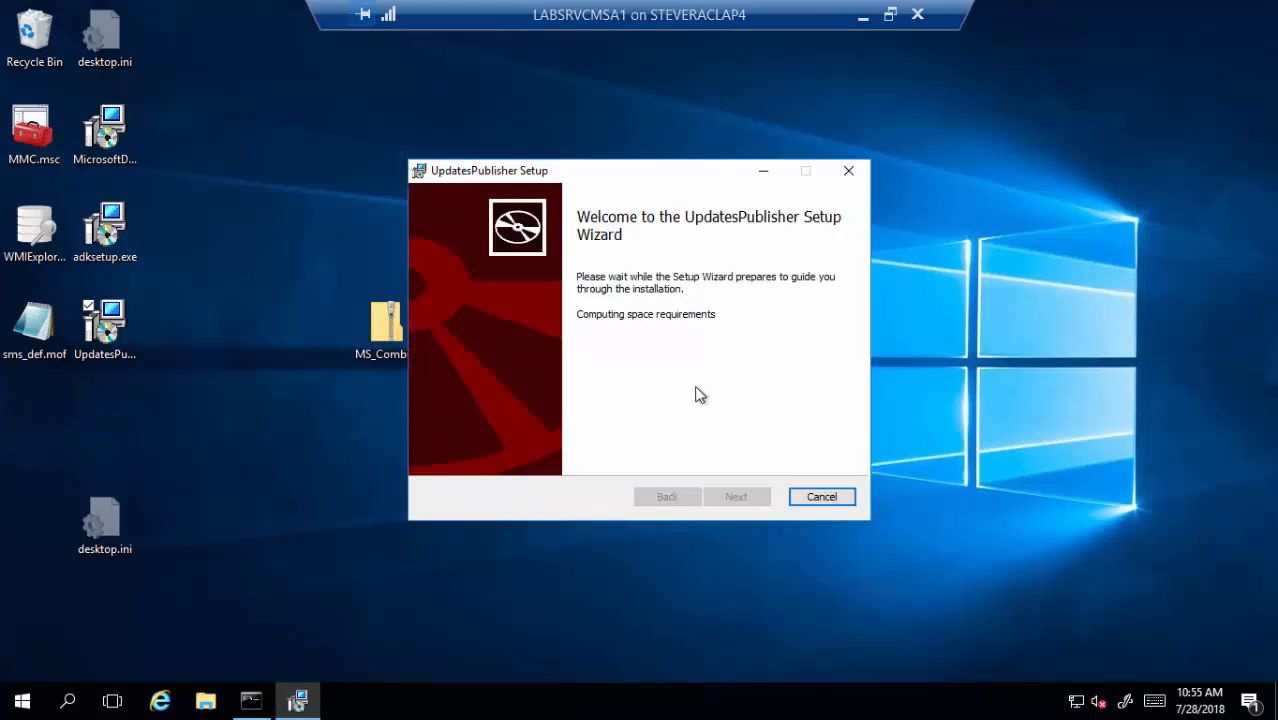
click(756, 496)
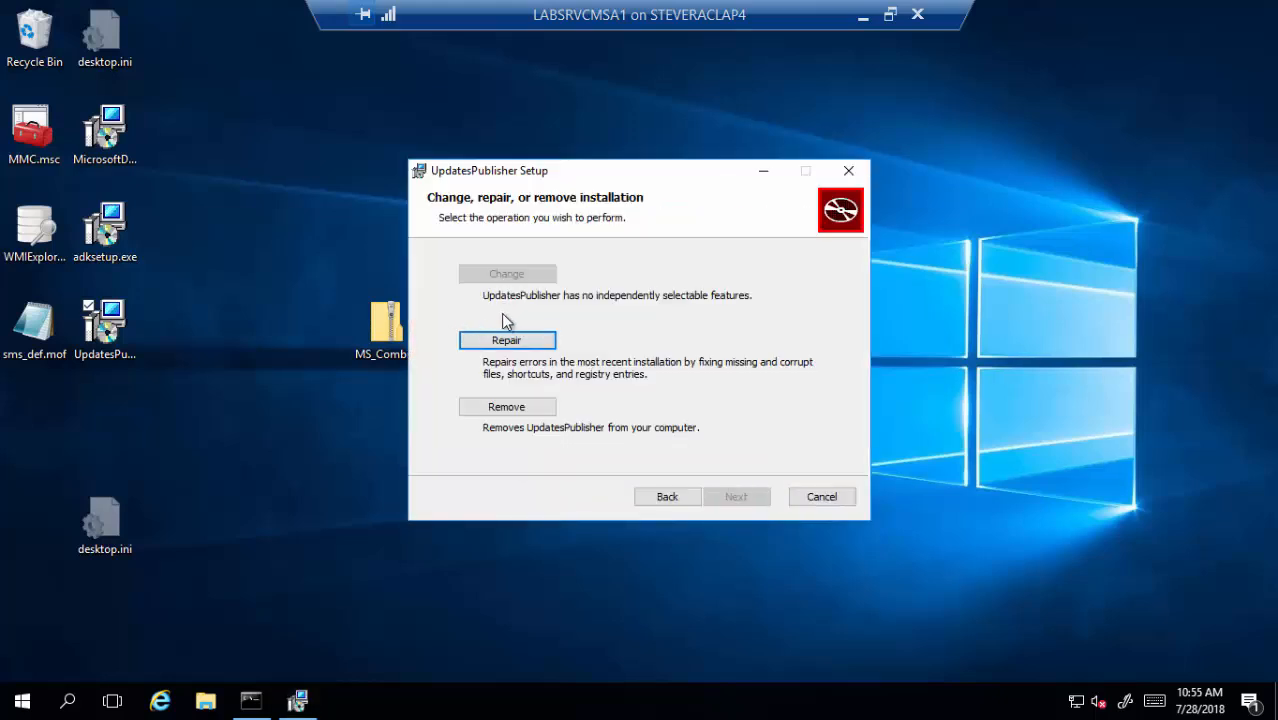
click(829, 495)
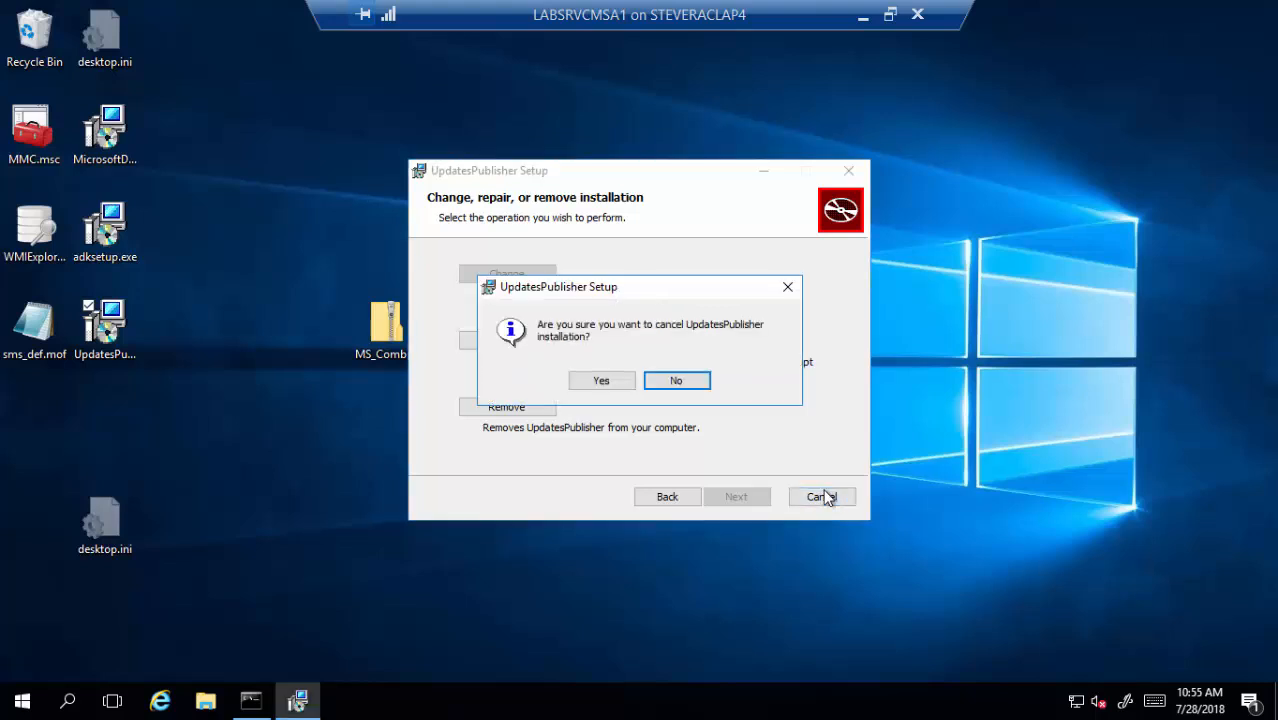
click(598, 381)
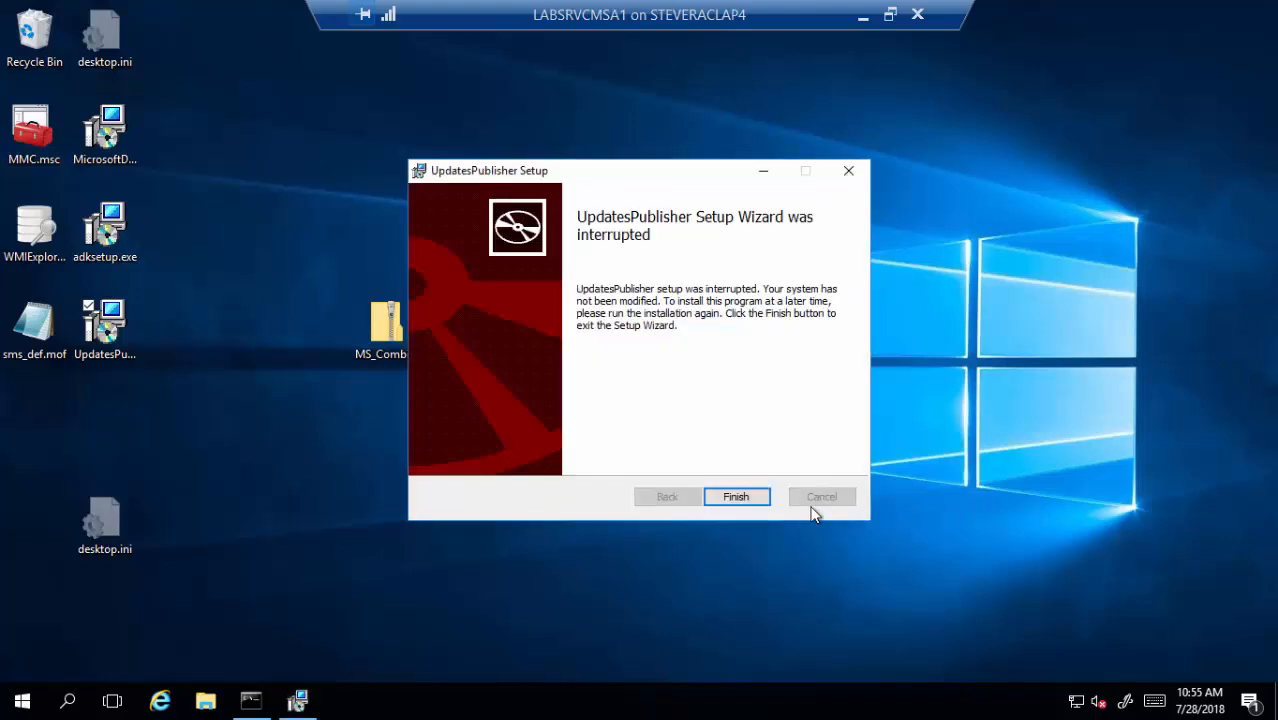
click(736, 498)
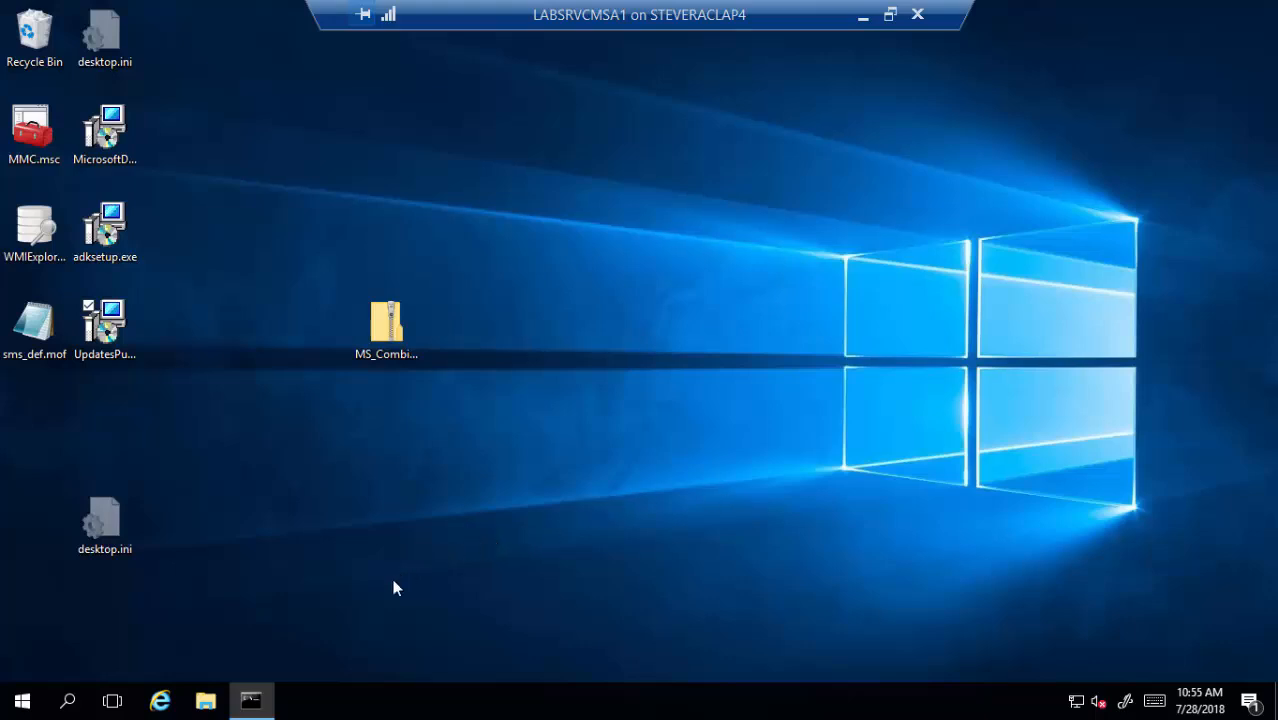
Check which account the already open command prompt runs under with whoami
click(256, 701)
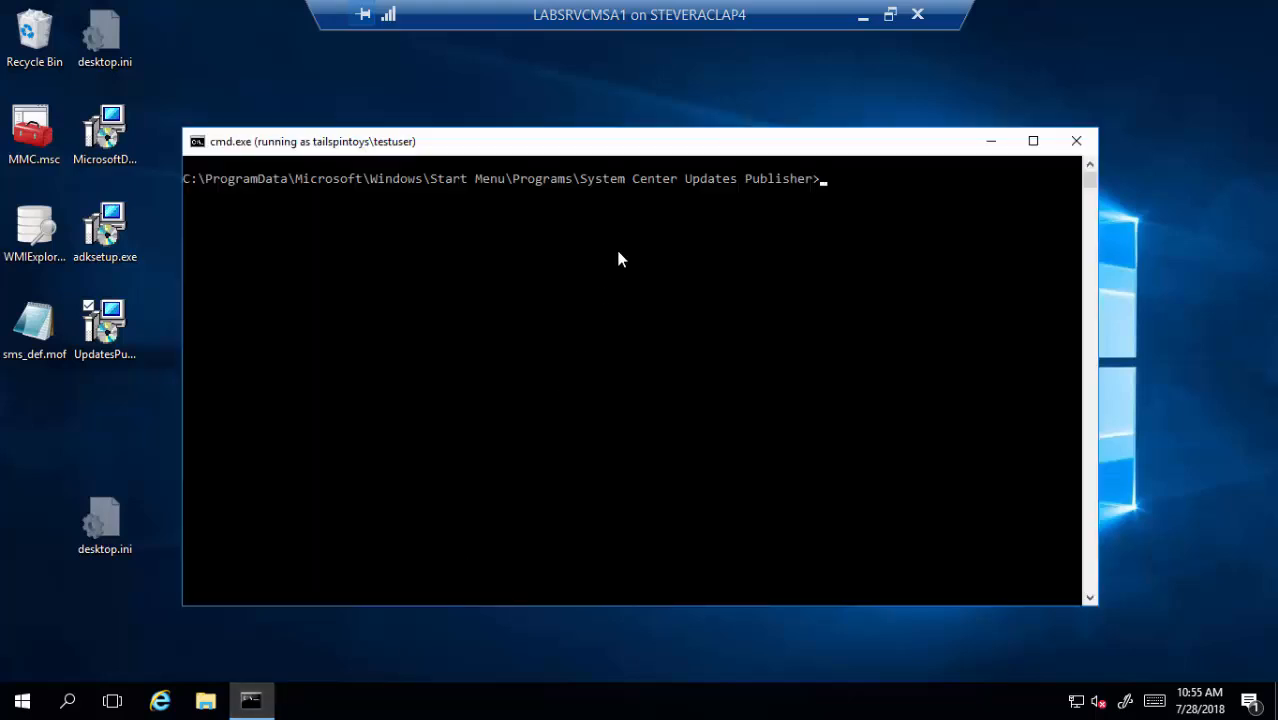
text(whoami)
key(Return)
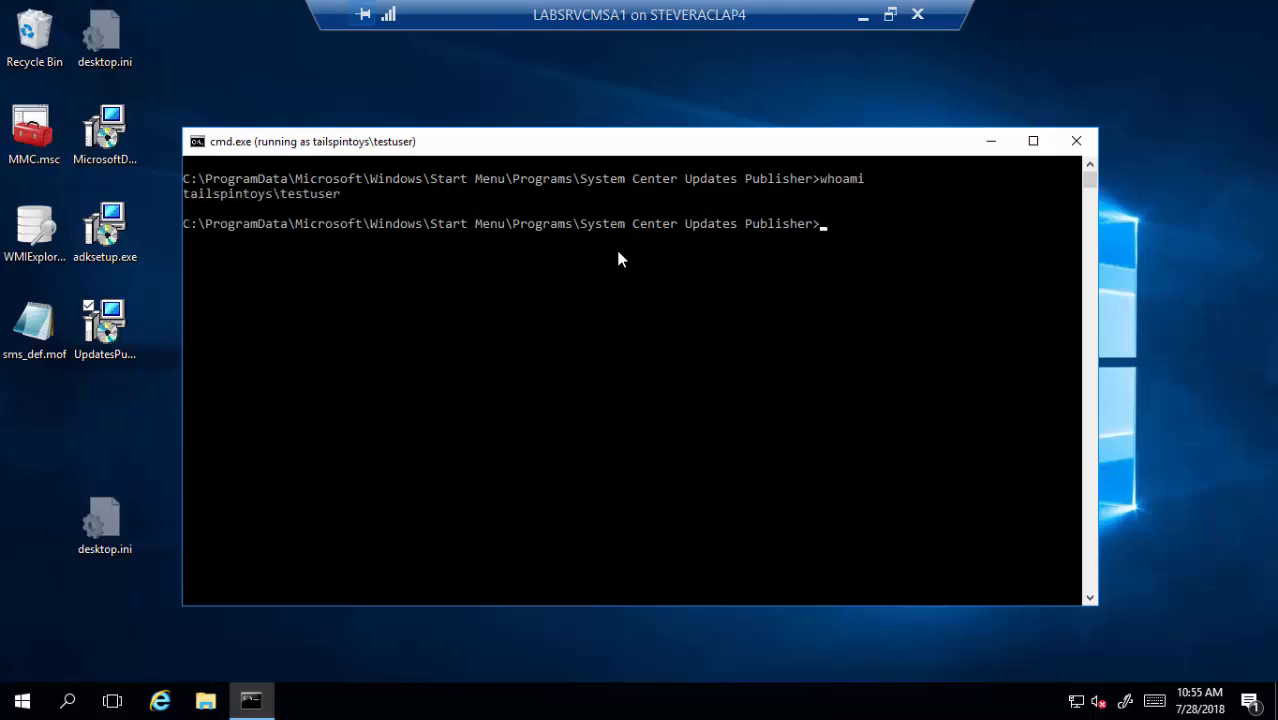
Launch "Updates Publisher.lnk" from the command prompt, allow its elevation, accept the license terms, and maximize the program window
key(Tab)
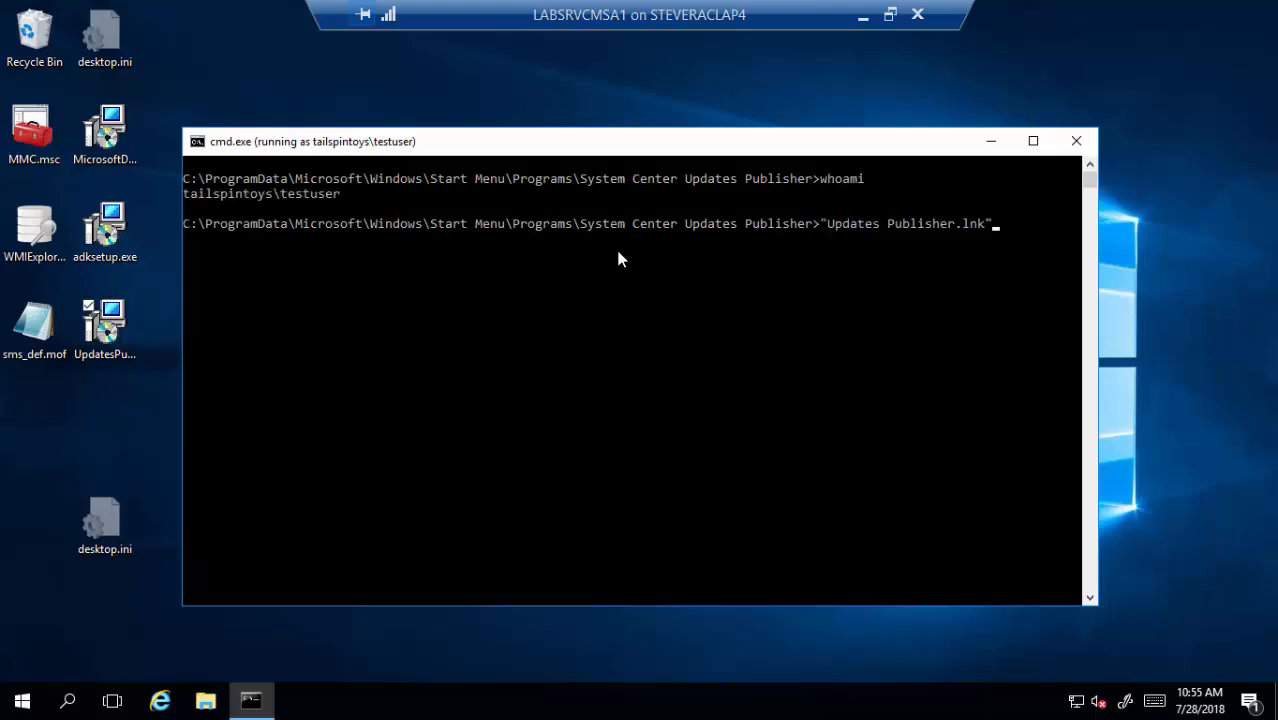
key(Return)
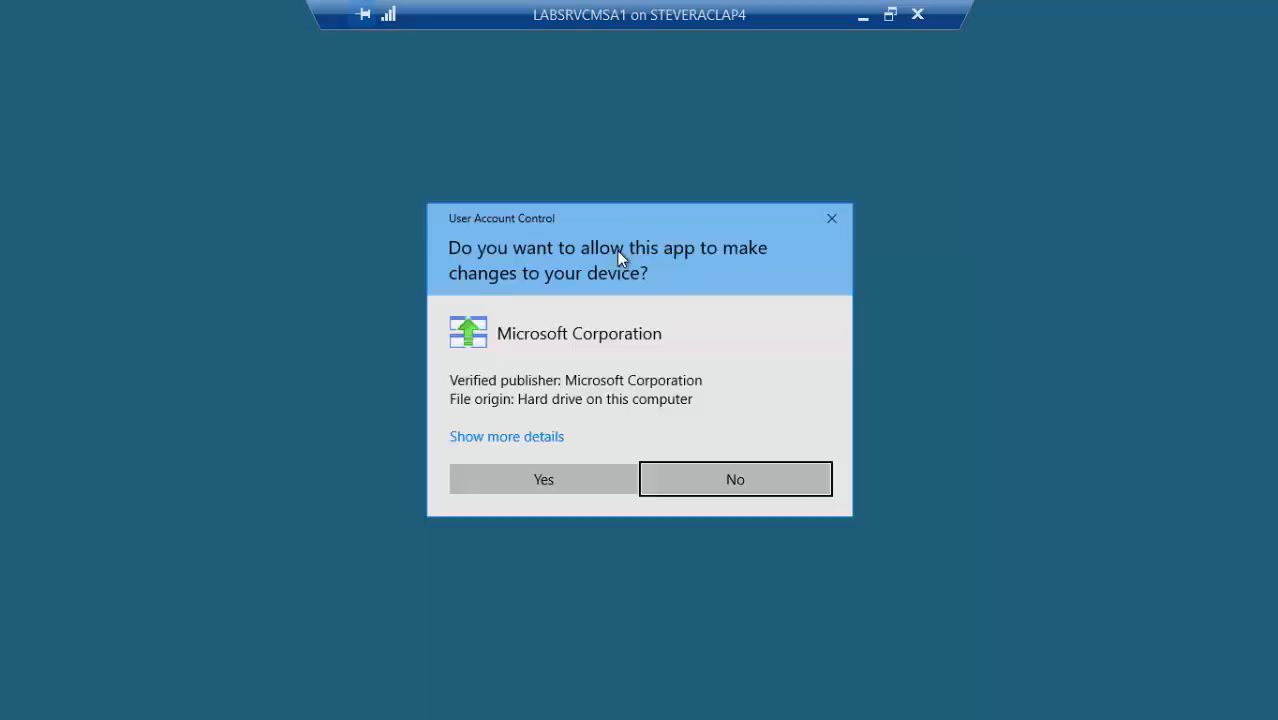
click(573, 477)
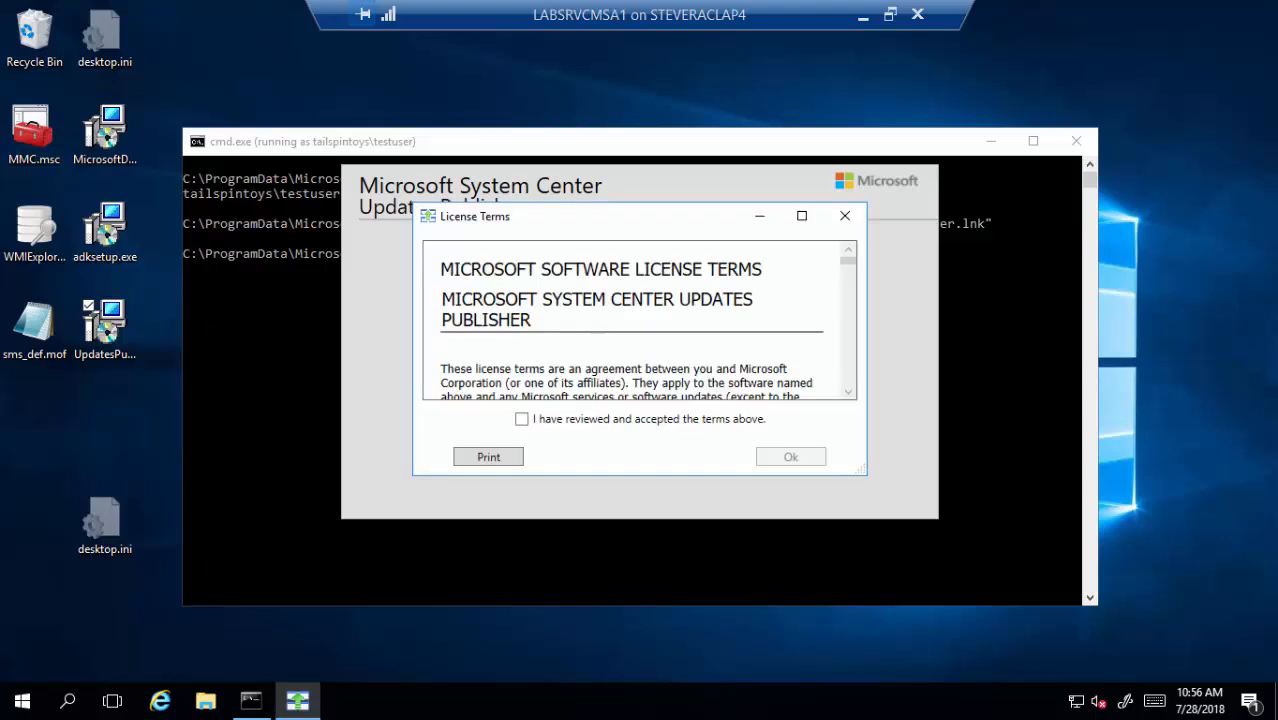
click(521, 419)
click(791, 458)
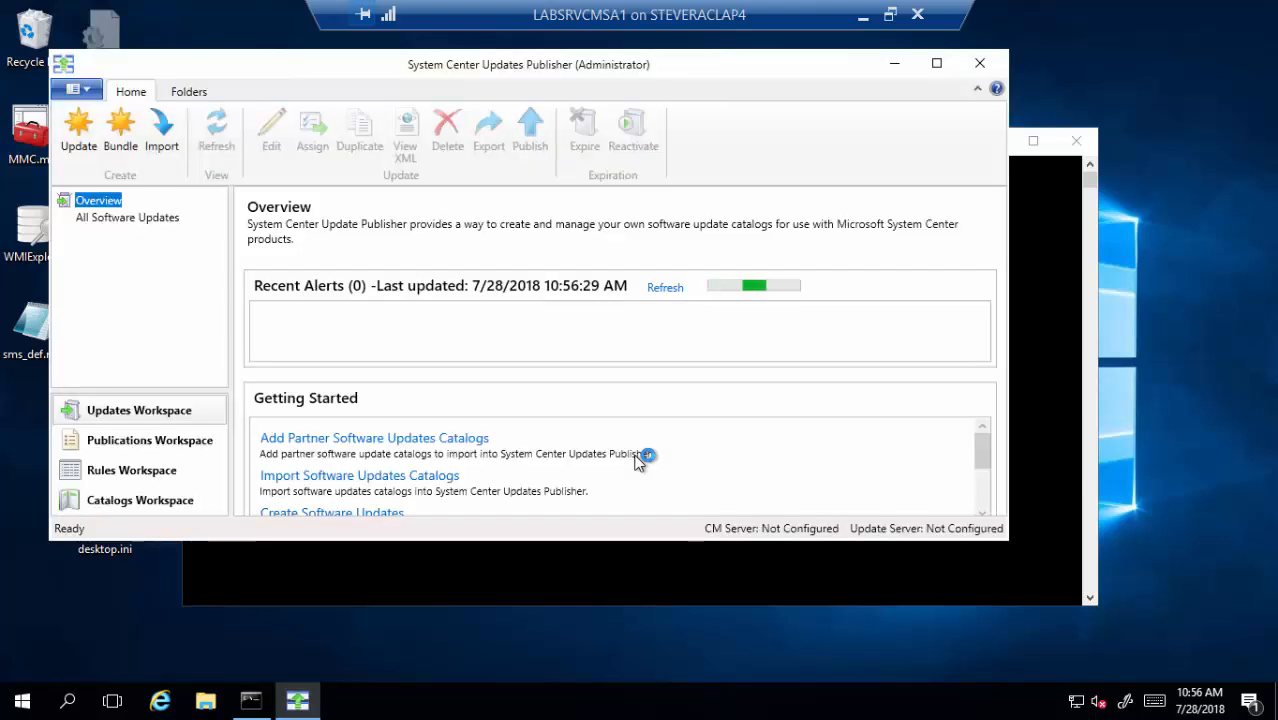
double_click(518, 68)
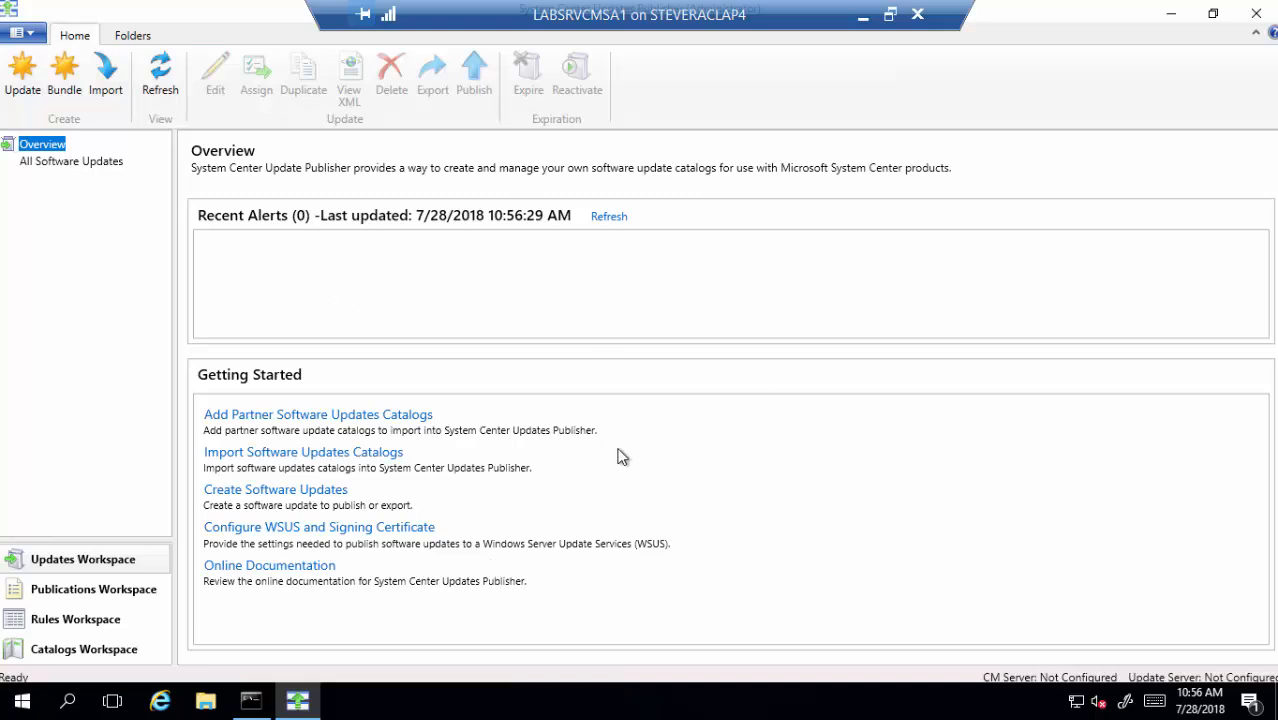
Minimize Updates Publisher, close the existing command prompt, and check the signed-in account with whoami in a new administrator prompt before exiting it
click(1172, 17)
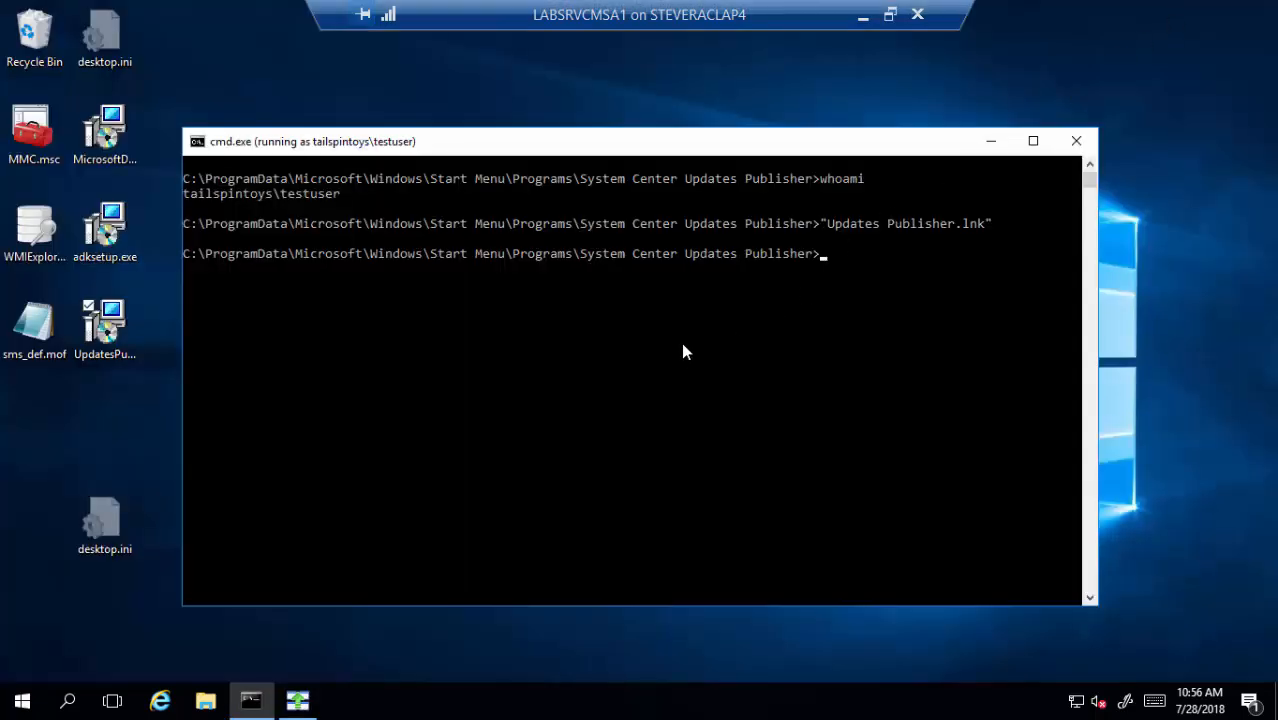
click(1076, 141)
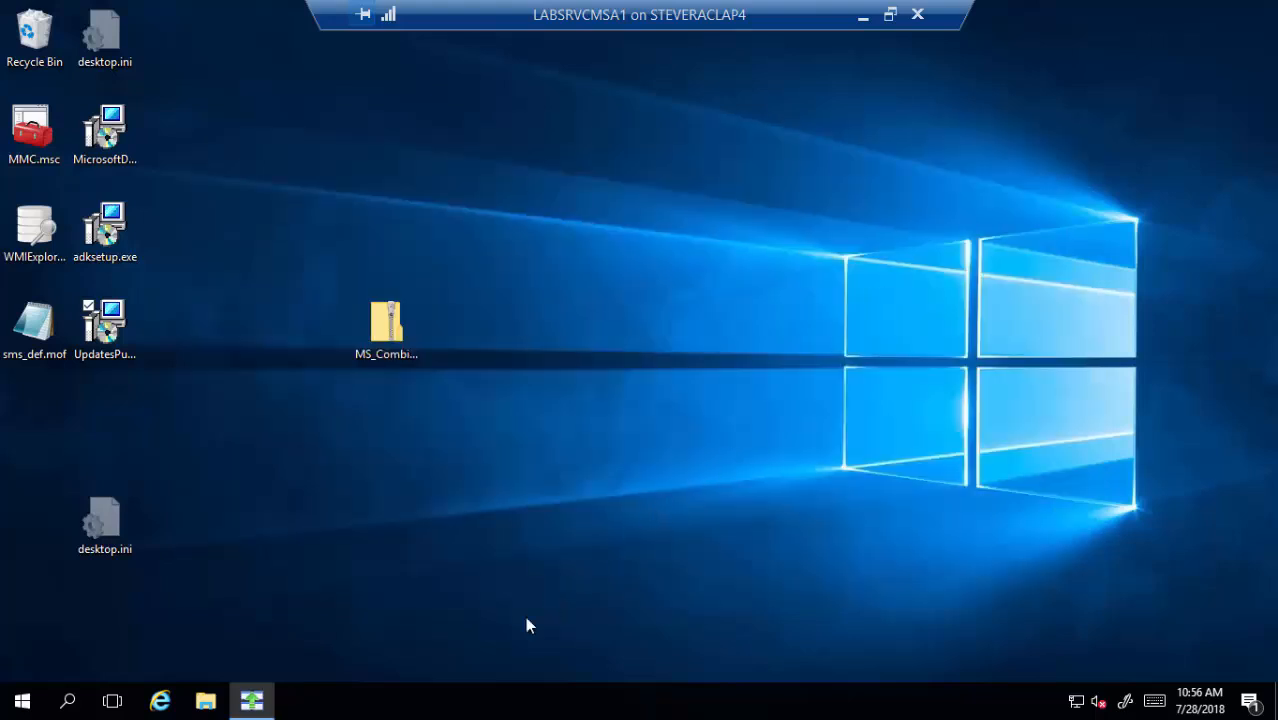
right_click(22, 706)
click(101, 605)
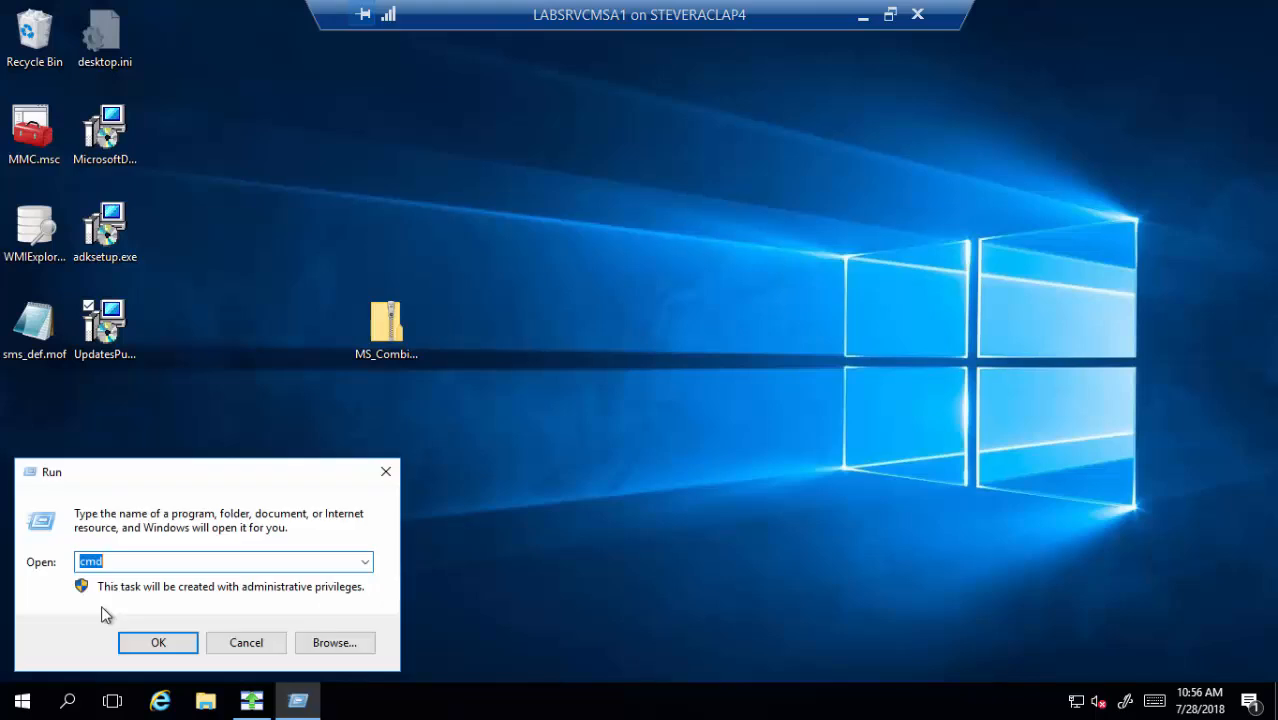
key(Return)
text(whoam)
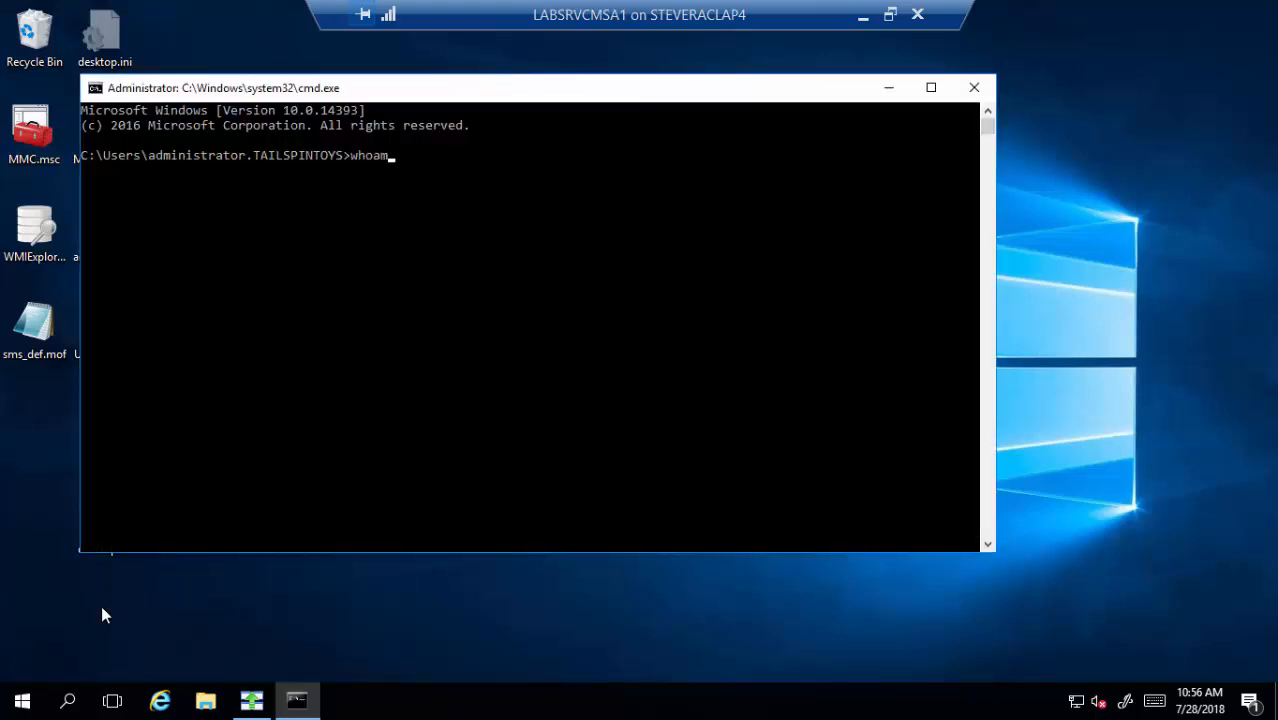
text(i)
key(Return)
text(exit)
key(Return)
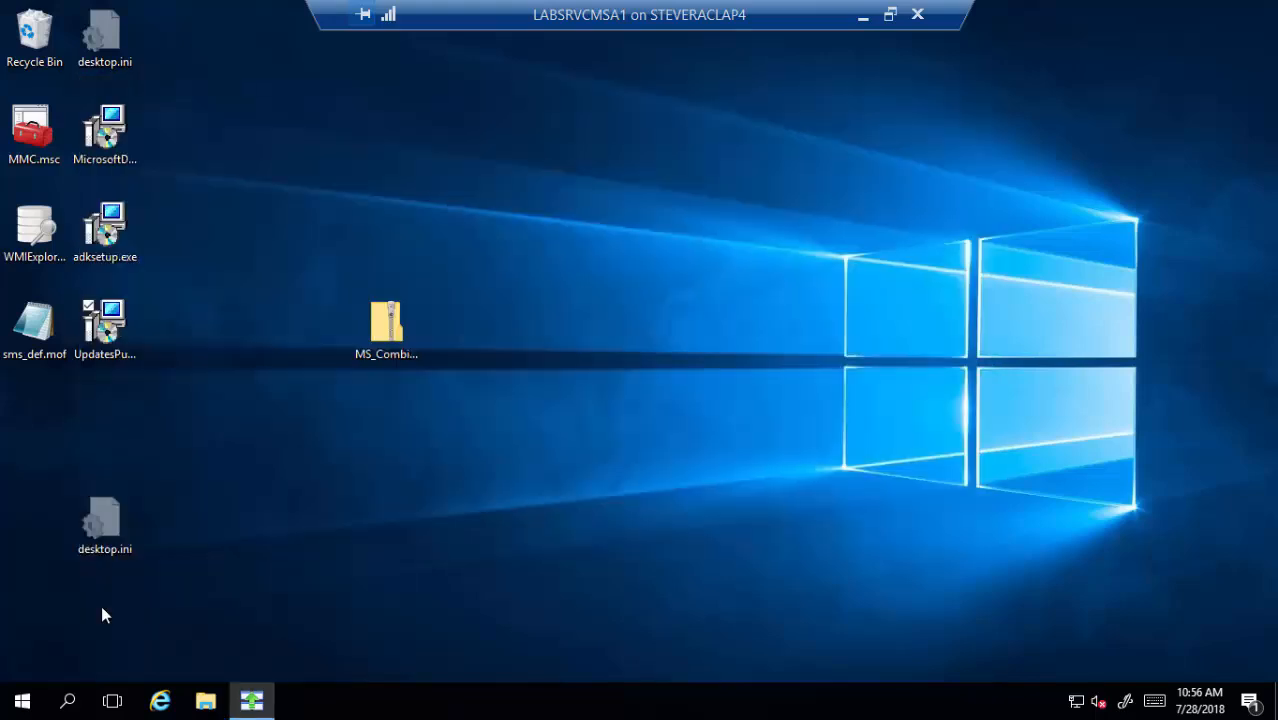
Try to start a second instance of Updates Publisher under the signed-in account while the first one is still running
click(24, 697)
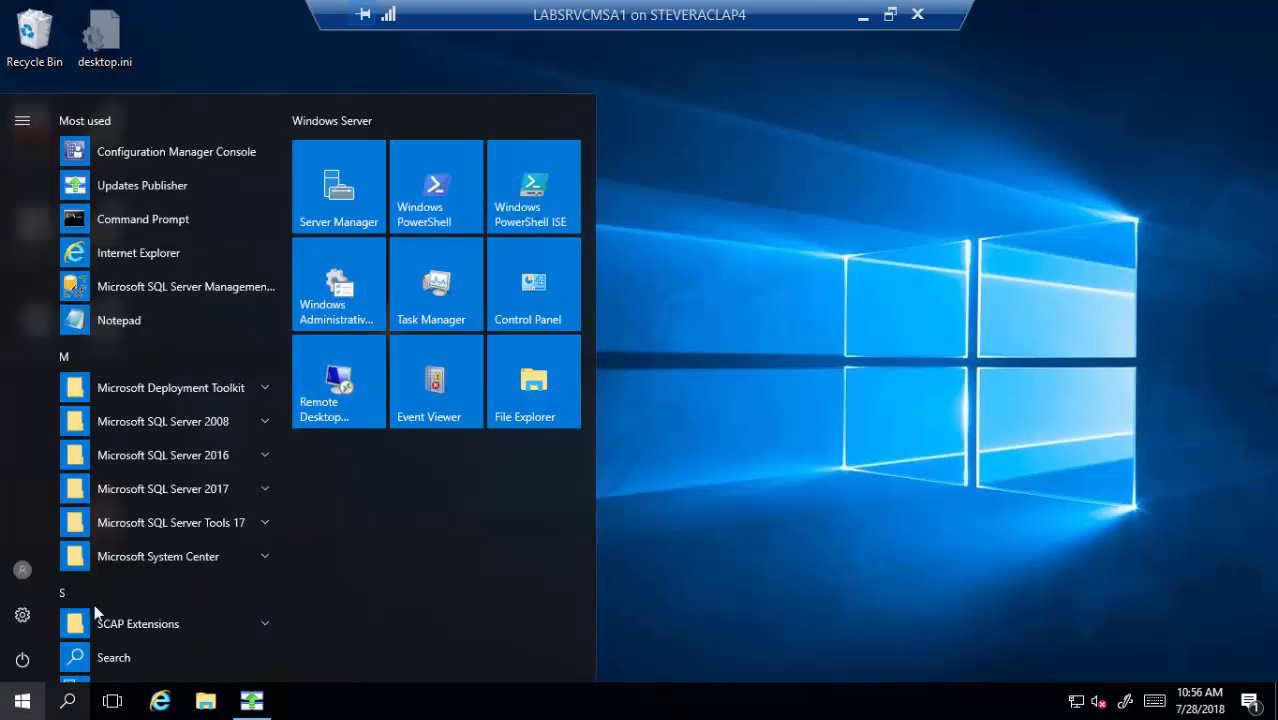
scroll(117, 432, down, 3)
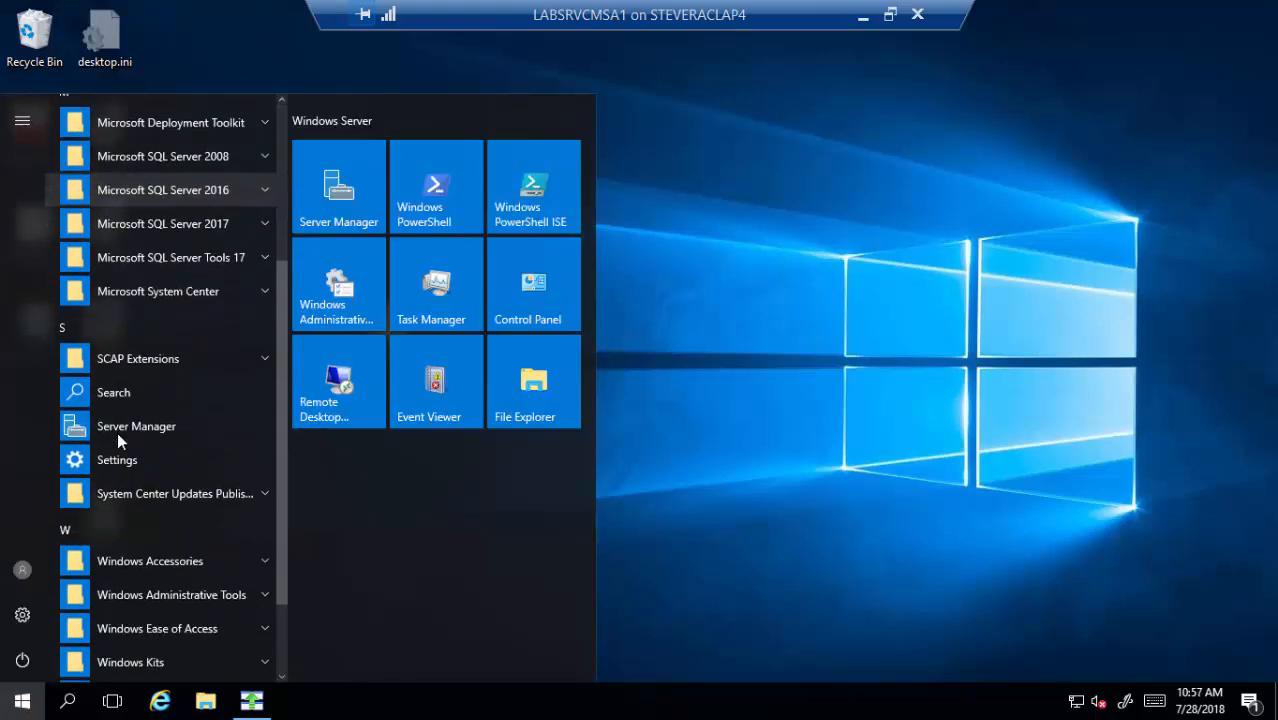
click(151, 493)
click(150, 527)
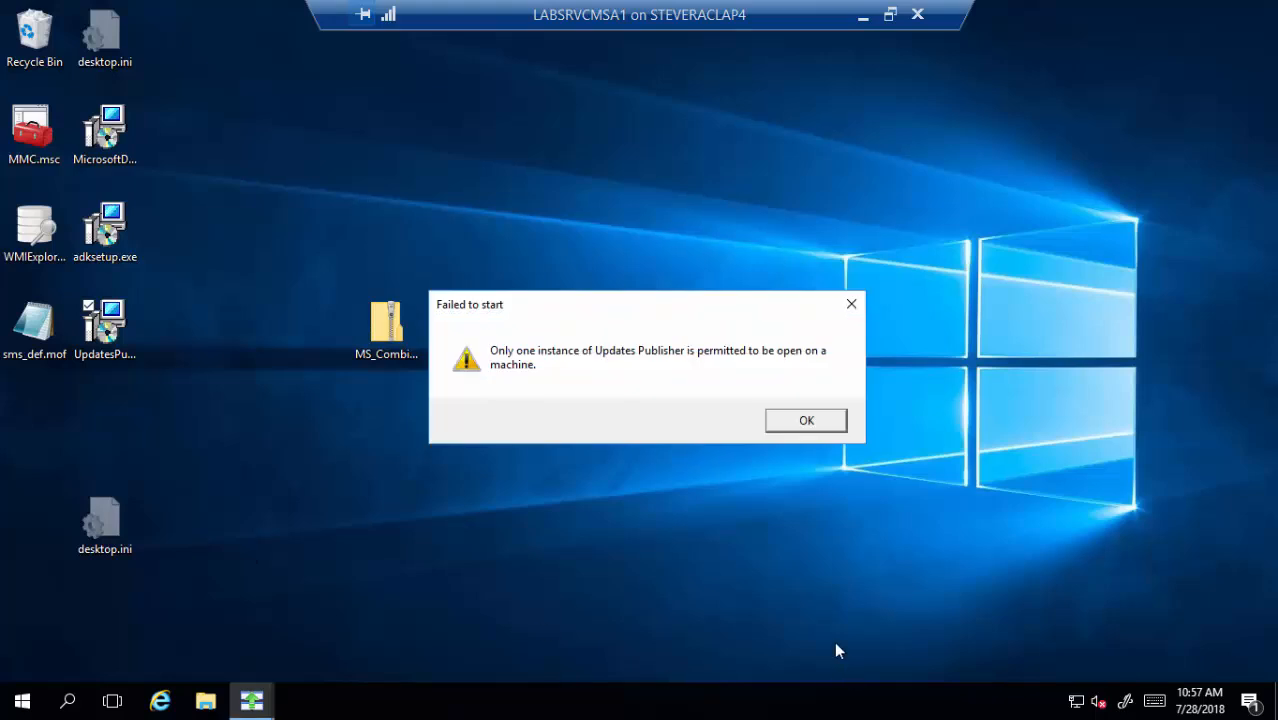
click(772, 421)
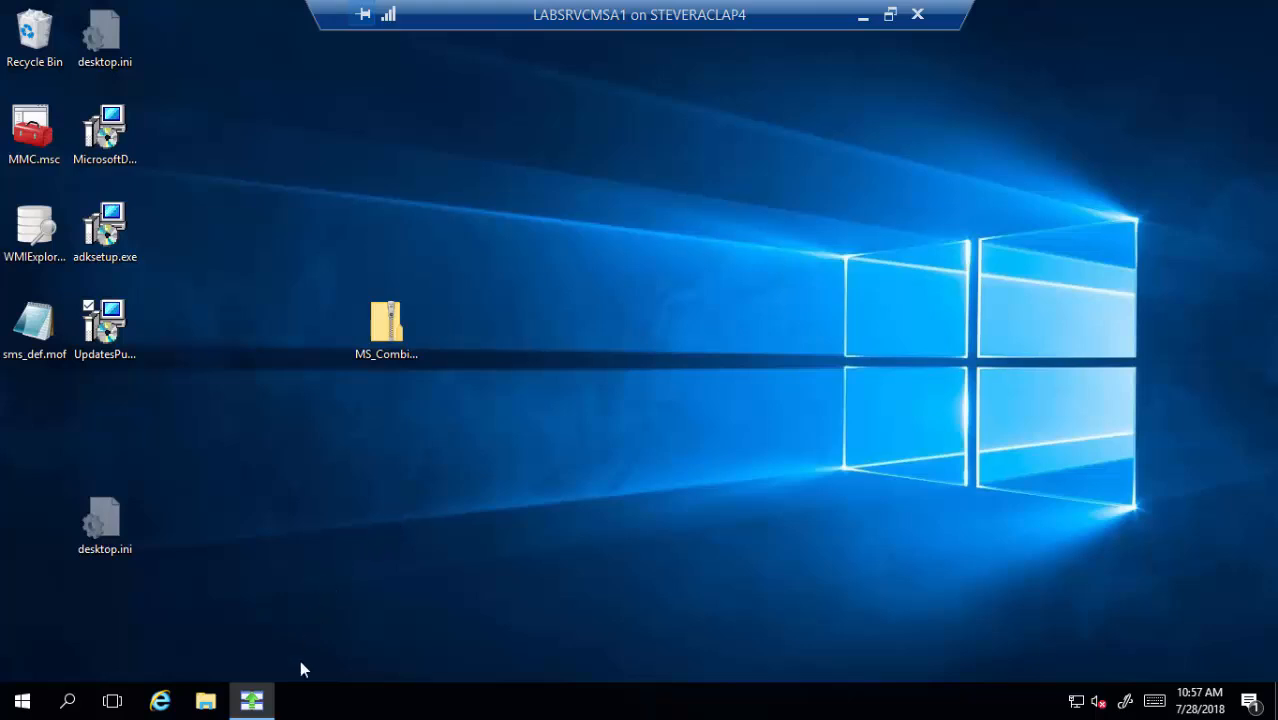
Restore the running Updates Publisher window, open its WSUS and signing certificate options, and enable publishing to an update server
click(258, 703)
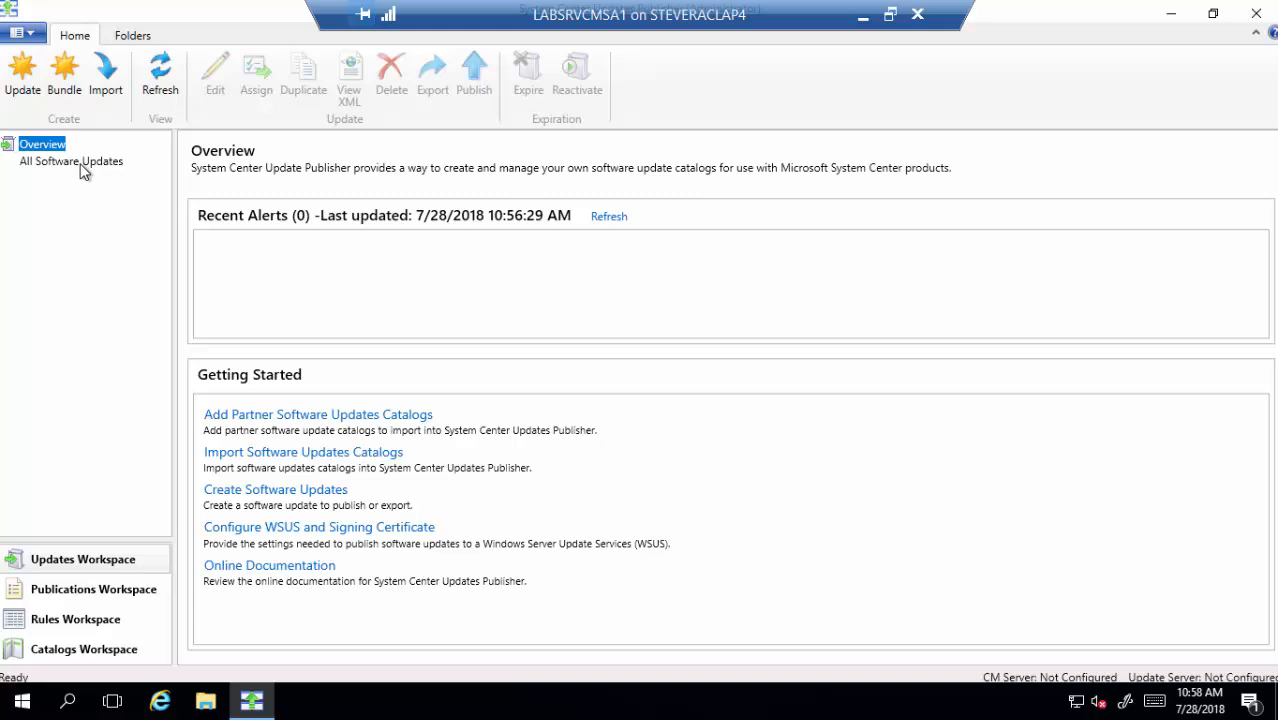
click(22, 32)
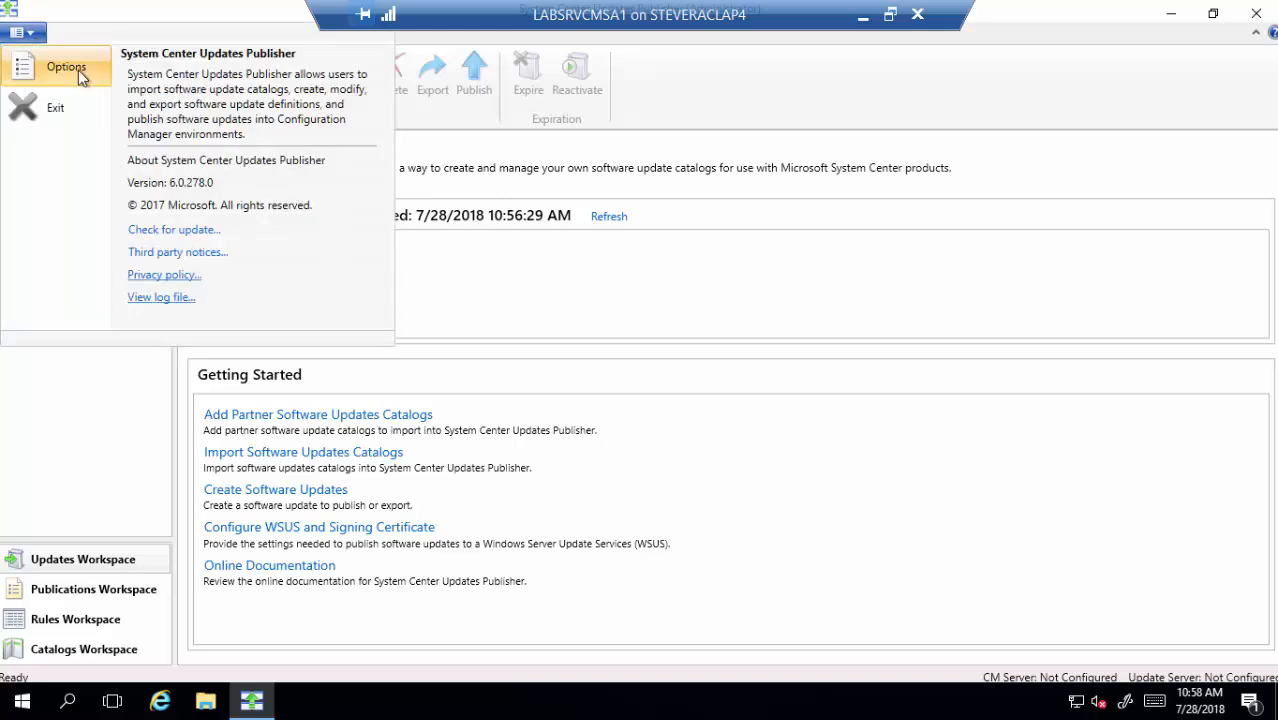
click(761, 291)
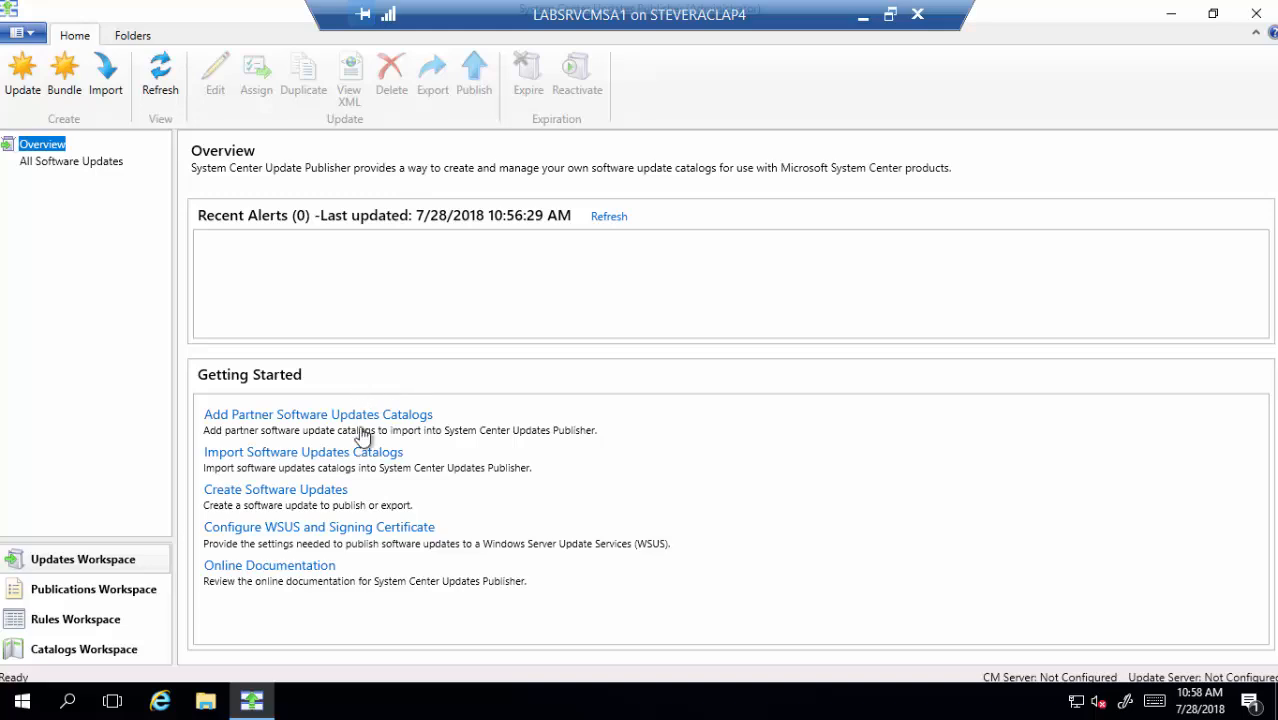
click(302, 535)
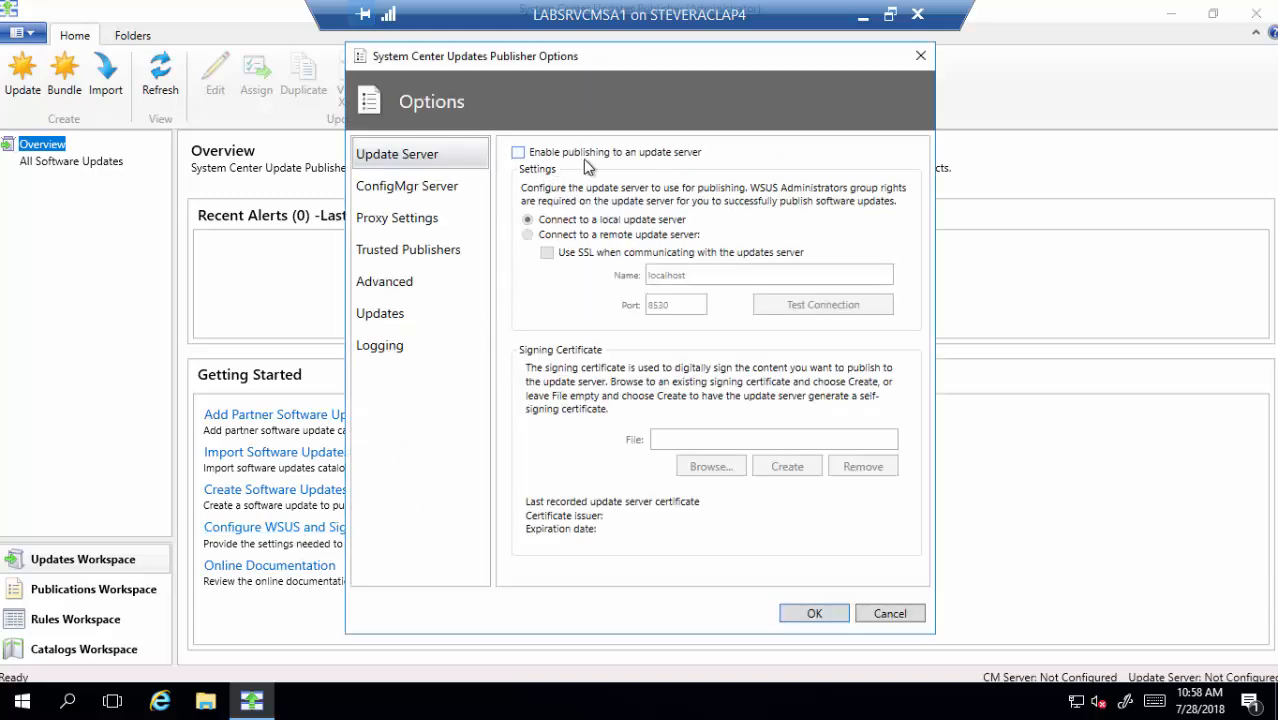
click(517, 153)
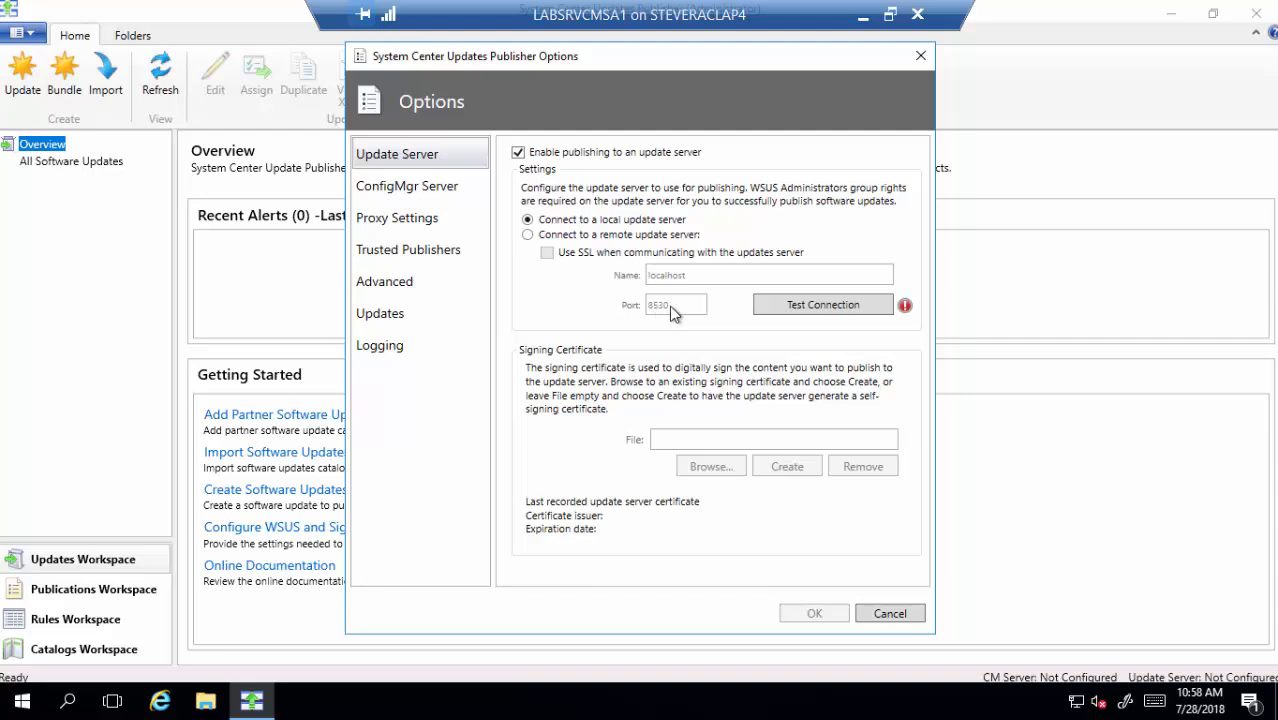
Test the local update server connection and review the remaining option pages from ConfigMgr Server through Logging, then cancel the options
click(846, 317)
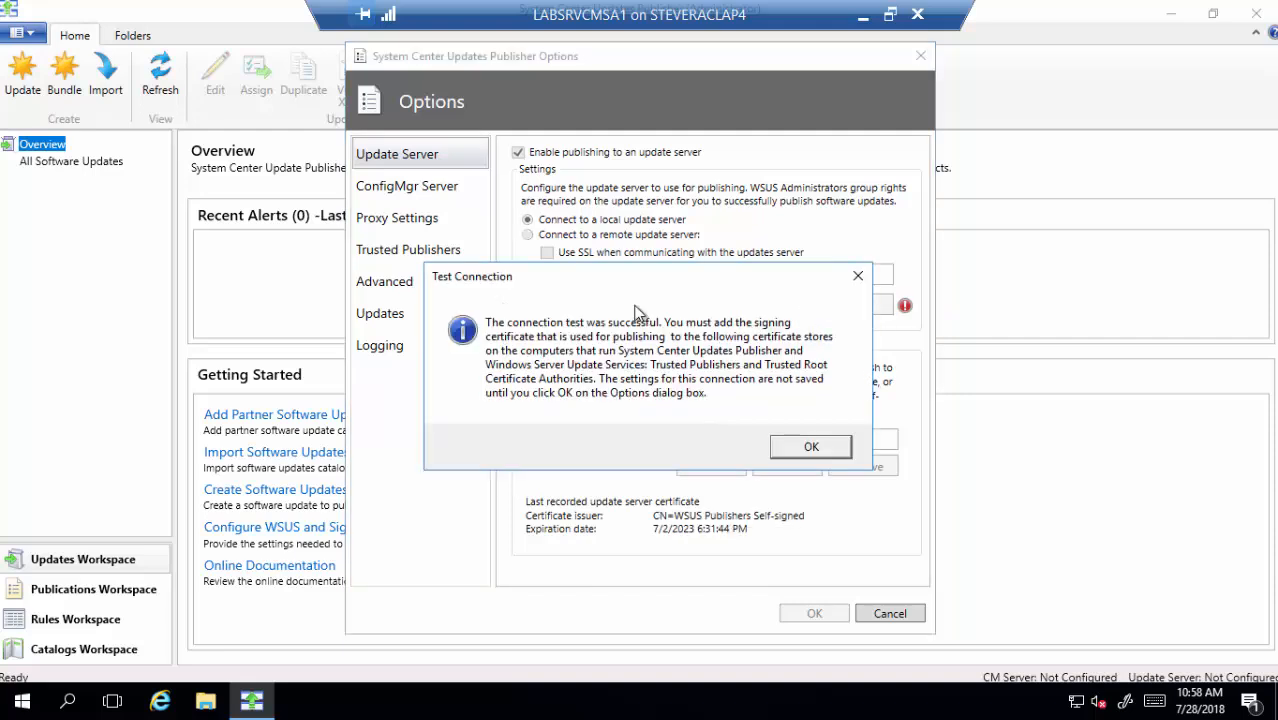
click(811, 448)
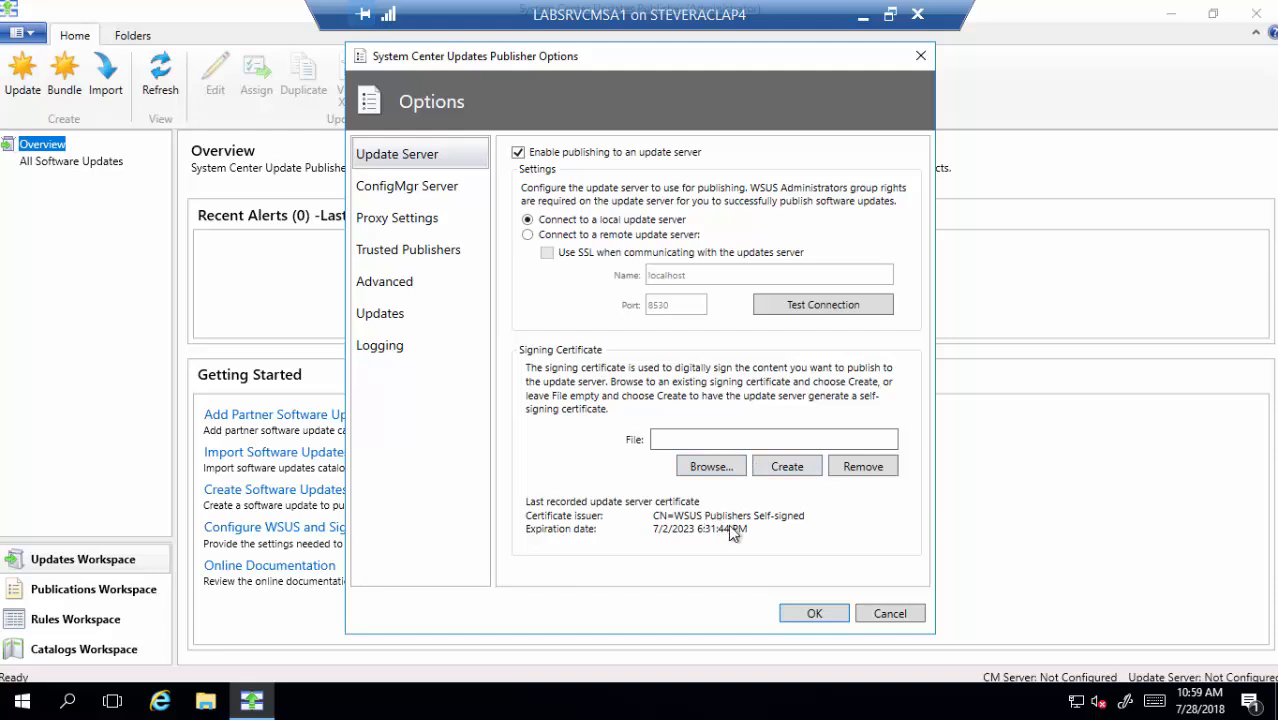
click(427, 190)
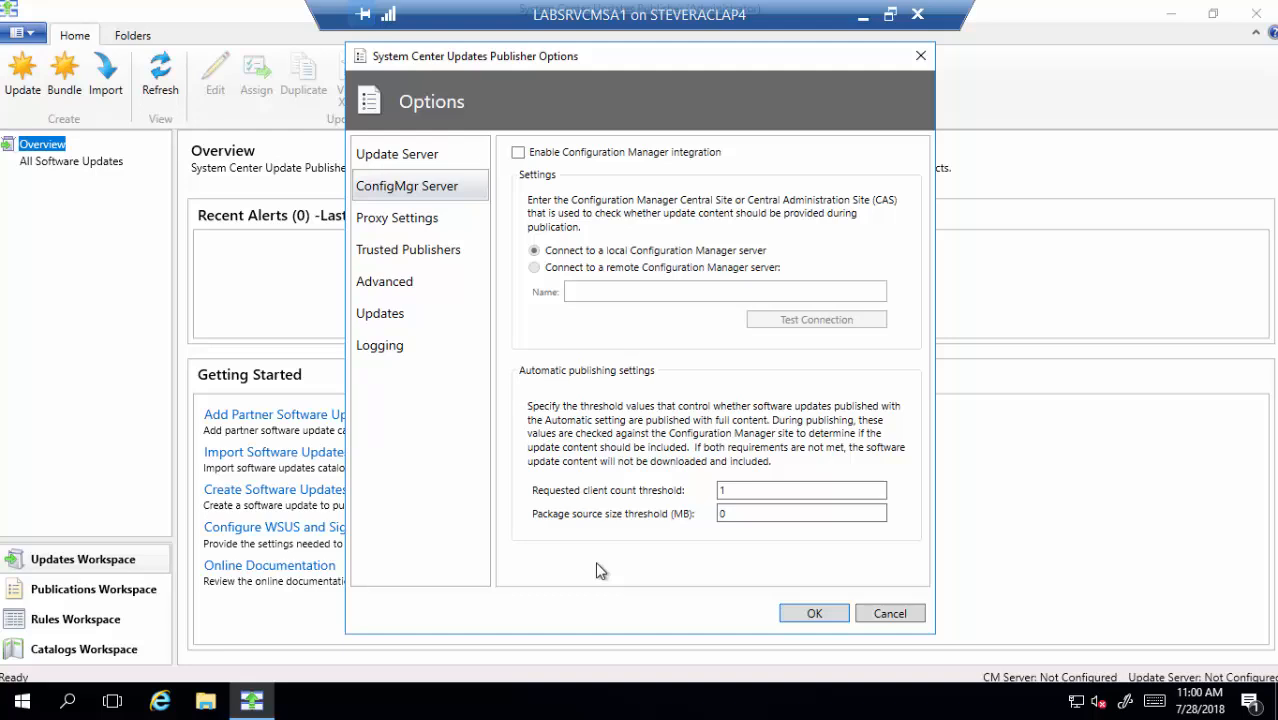
click(398, 220)
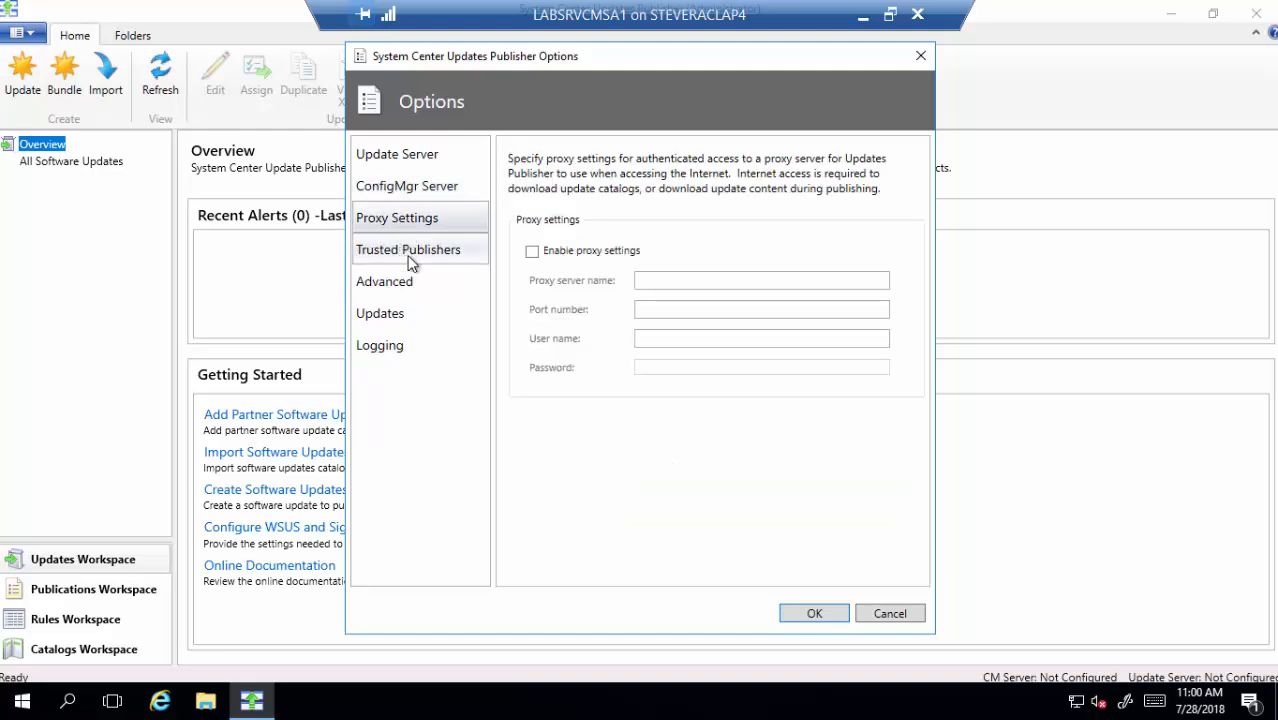
click(408, 252)
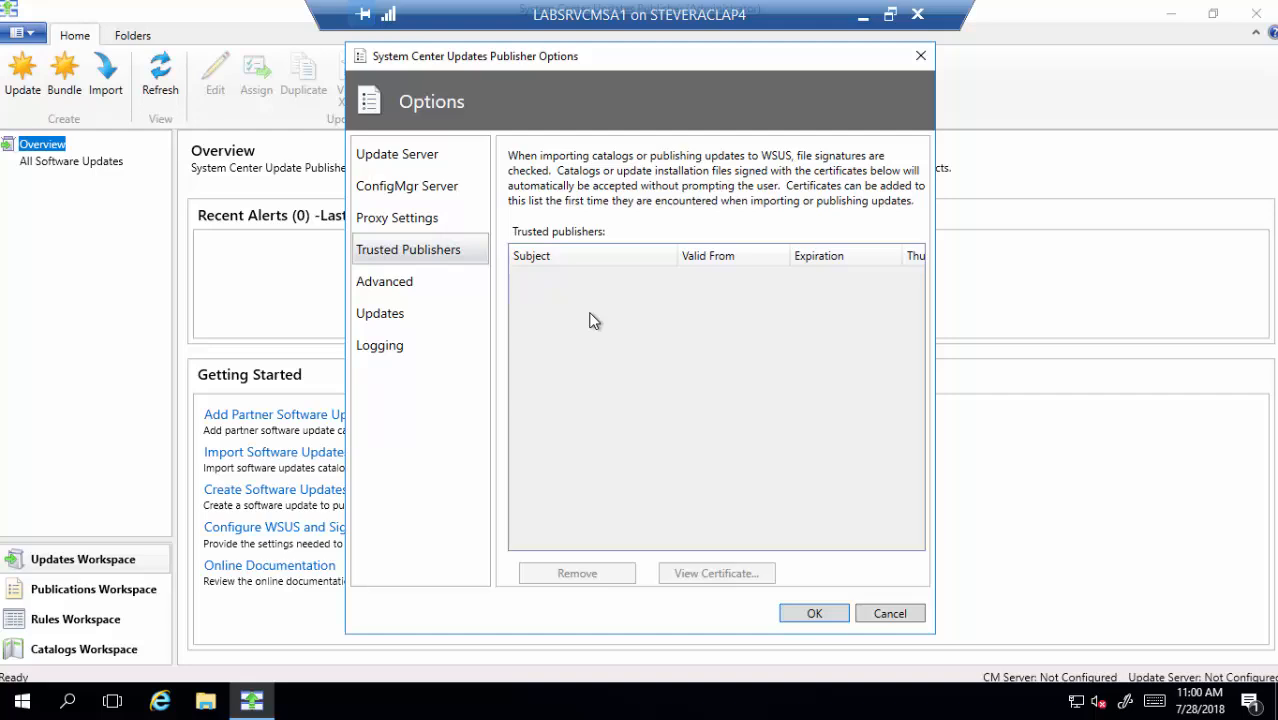
click(414, 285)
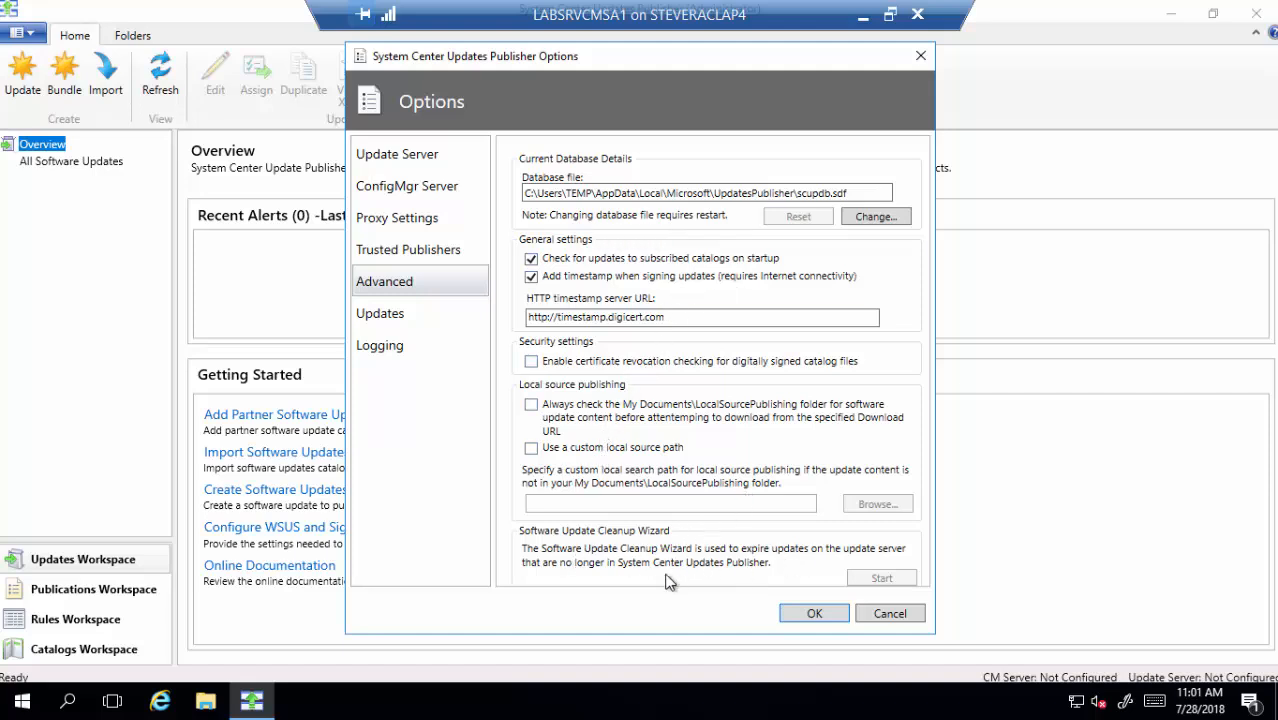
click(398, 315)
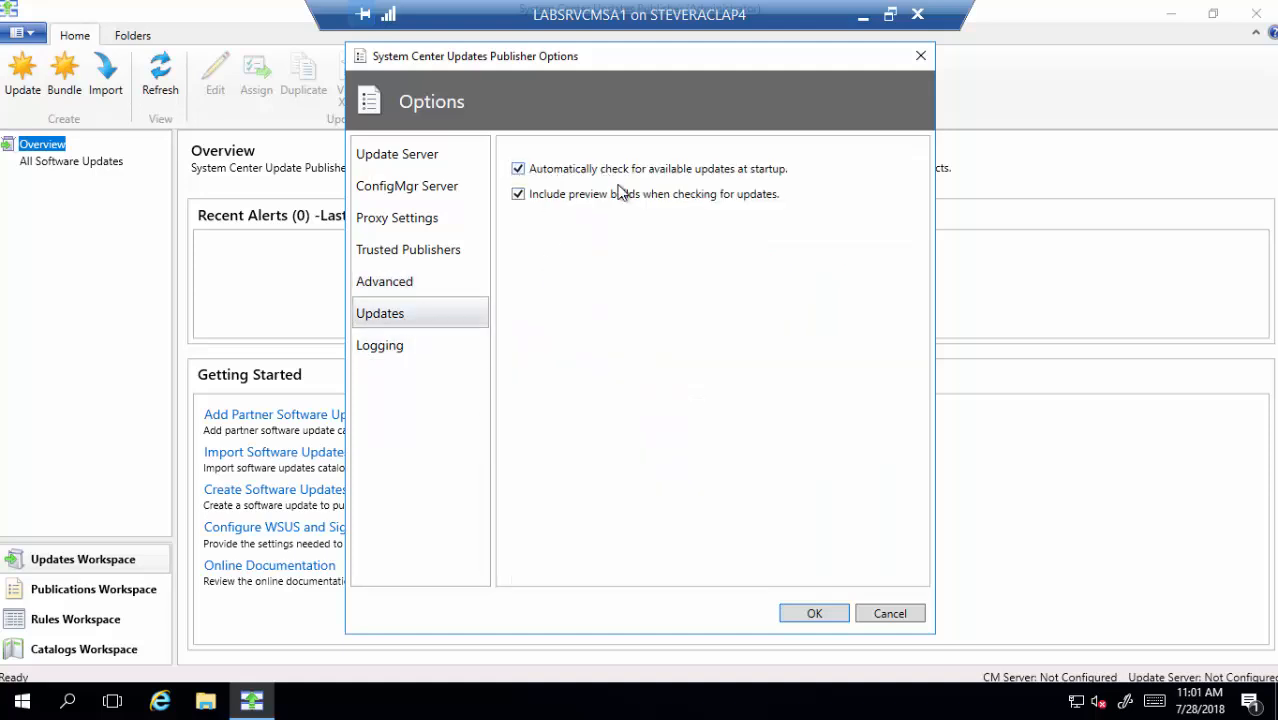
click(401, 343)
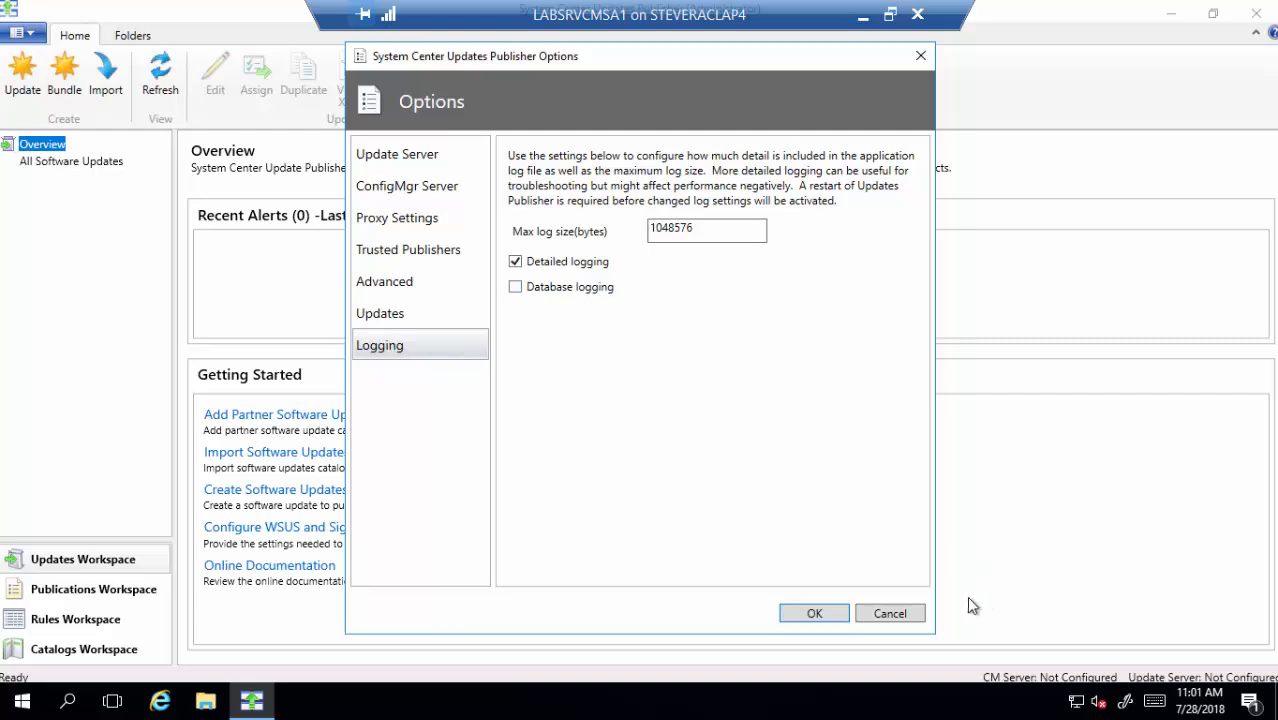
click(906, 613)
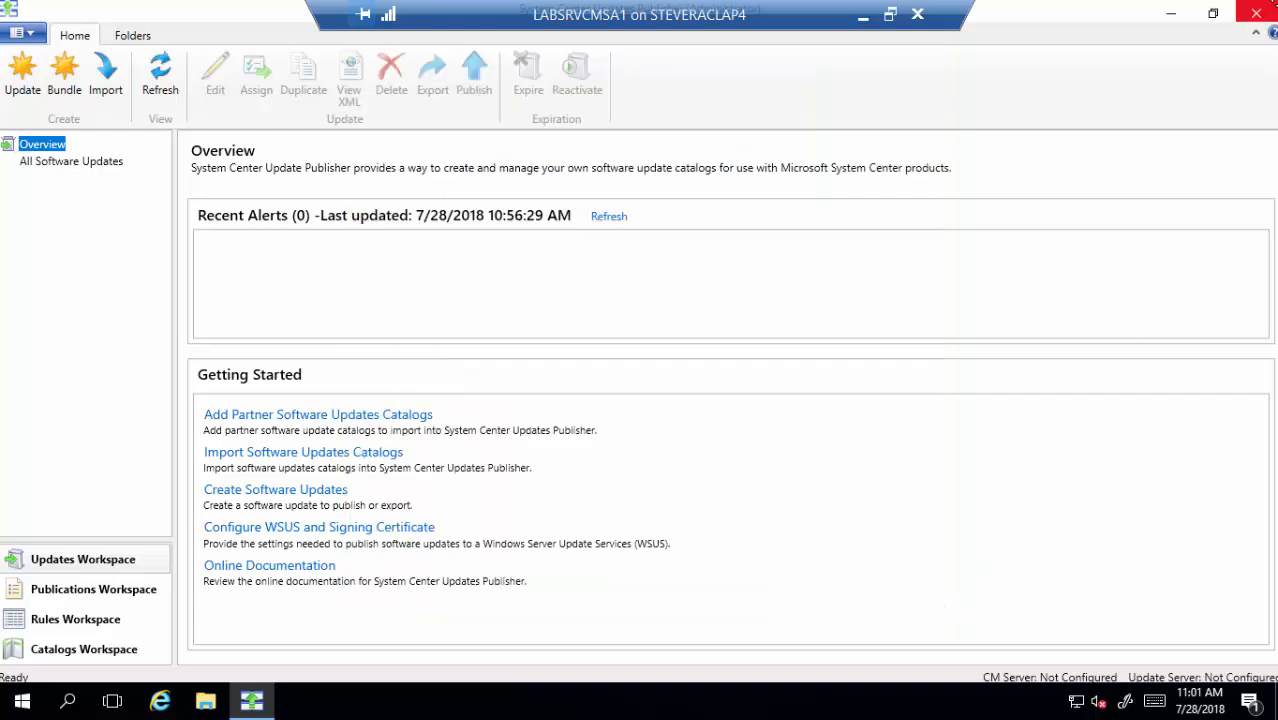
Exit Updates Publisher, relaunch it from the installed programs, and maximize its window
click(1256, 18)
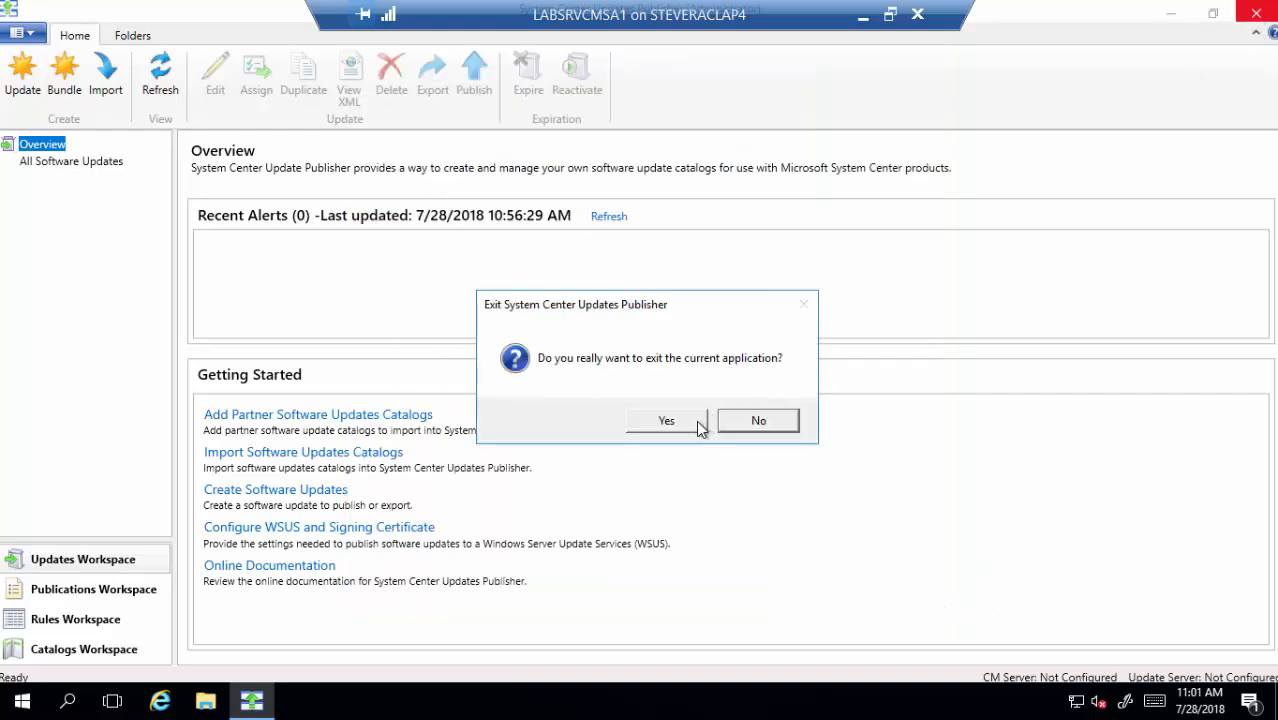
click(672, 420)
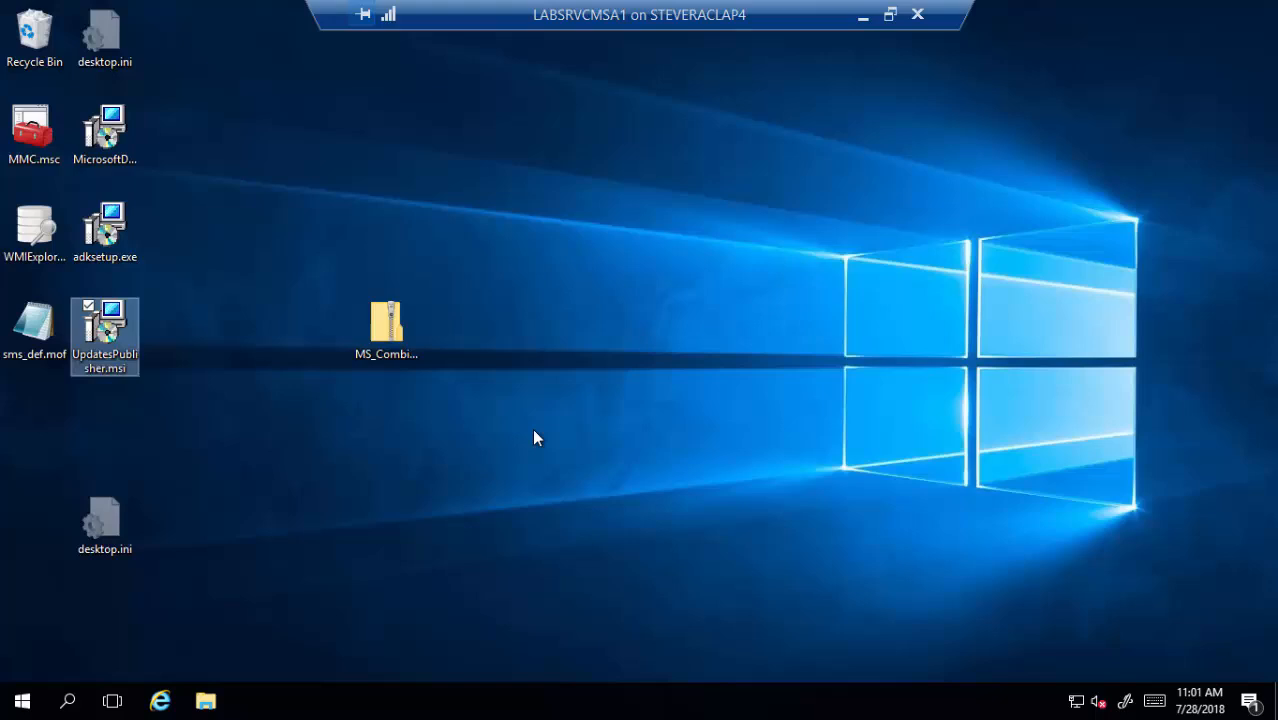
click(22, 700)
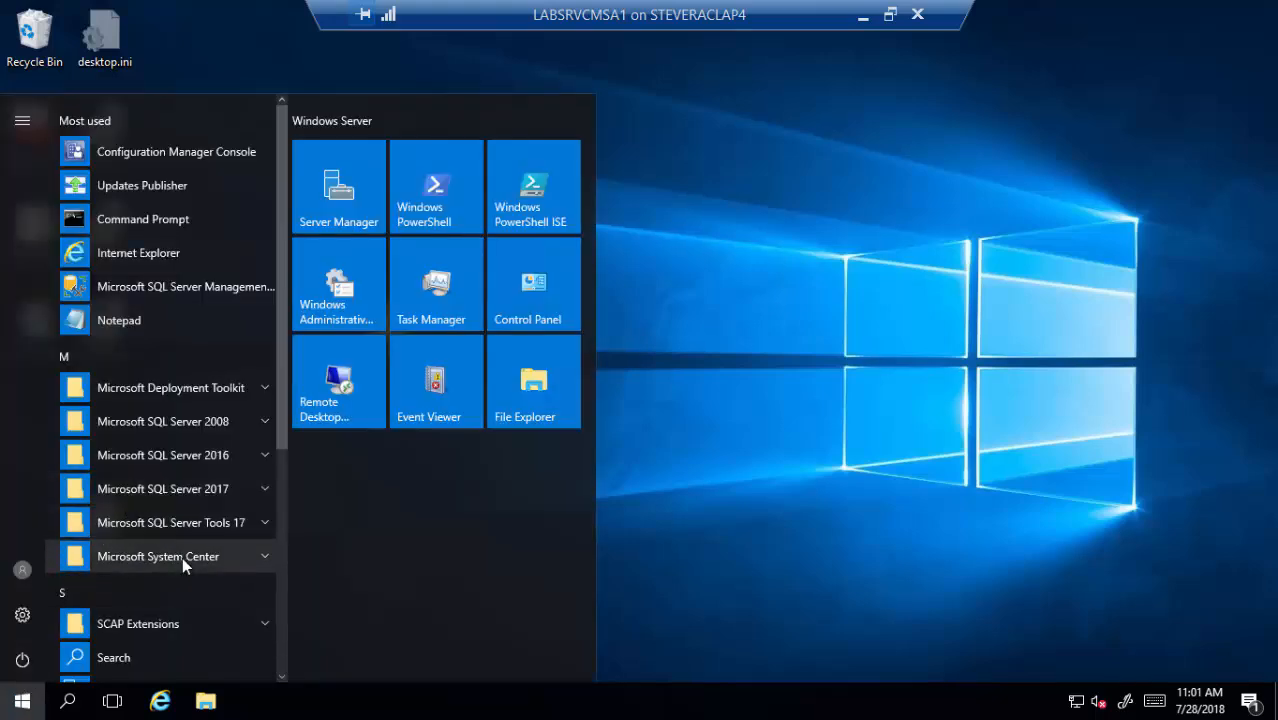
scroll(182, 557, down, 3)
click(192, 497)
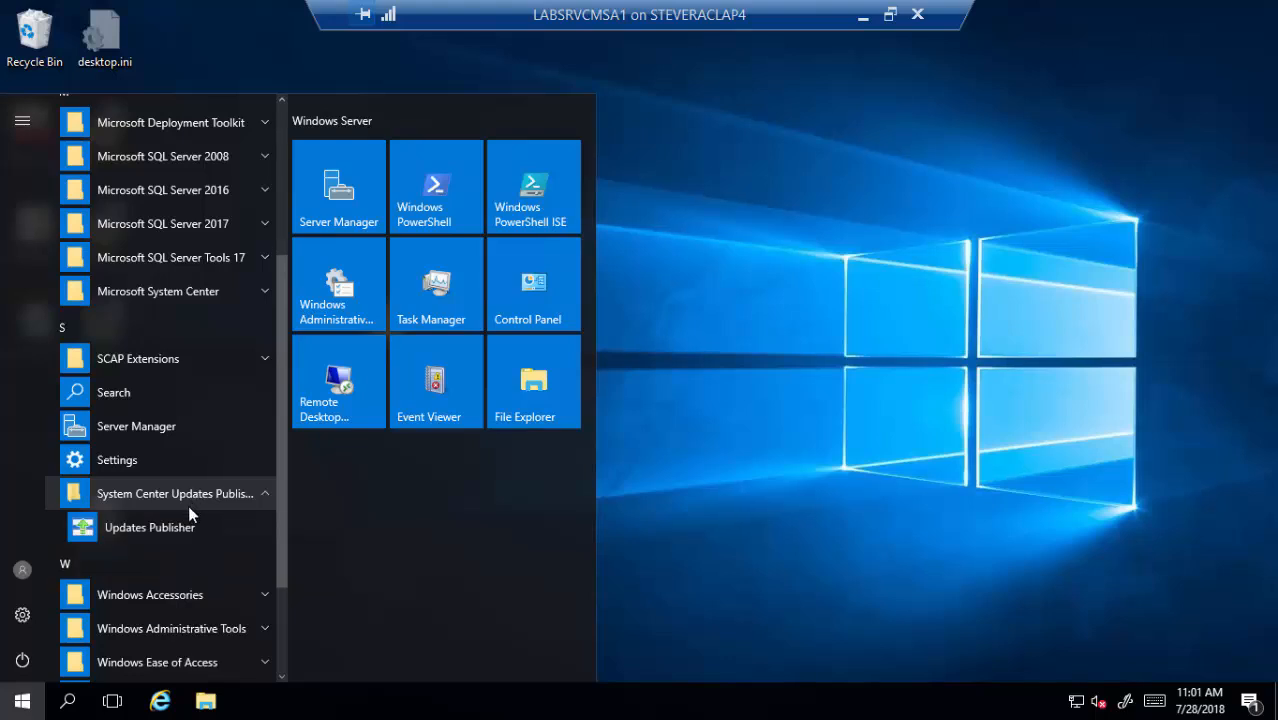
click(208, 524)
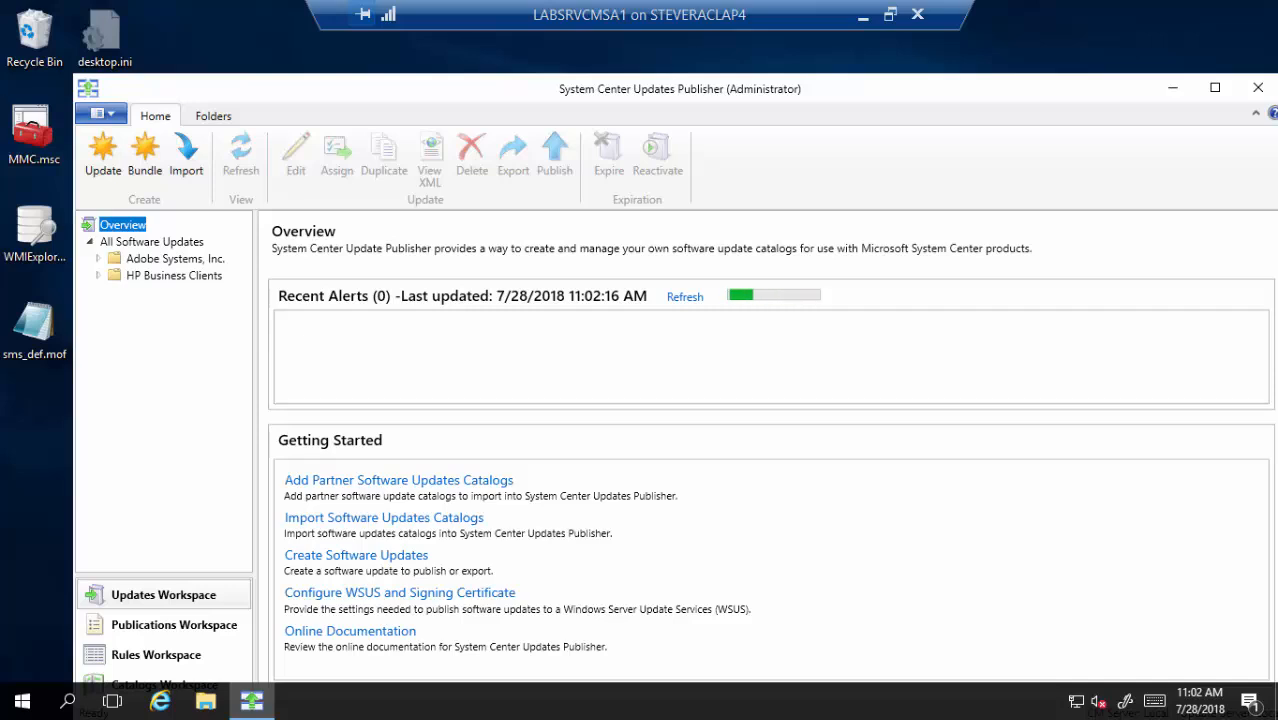
double_click(522, 94)
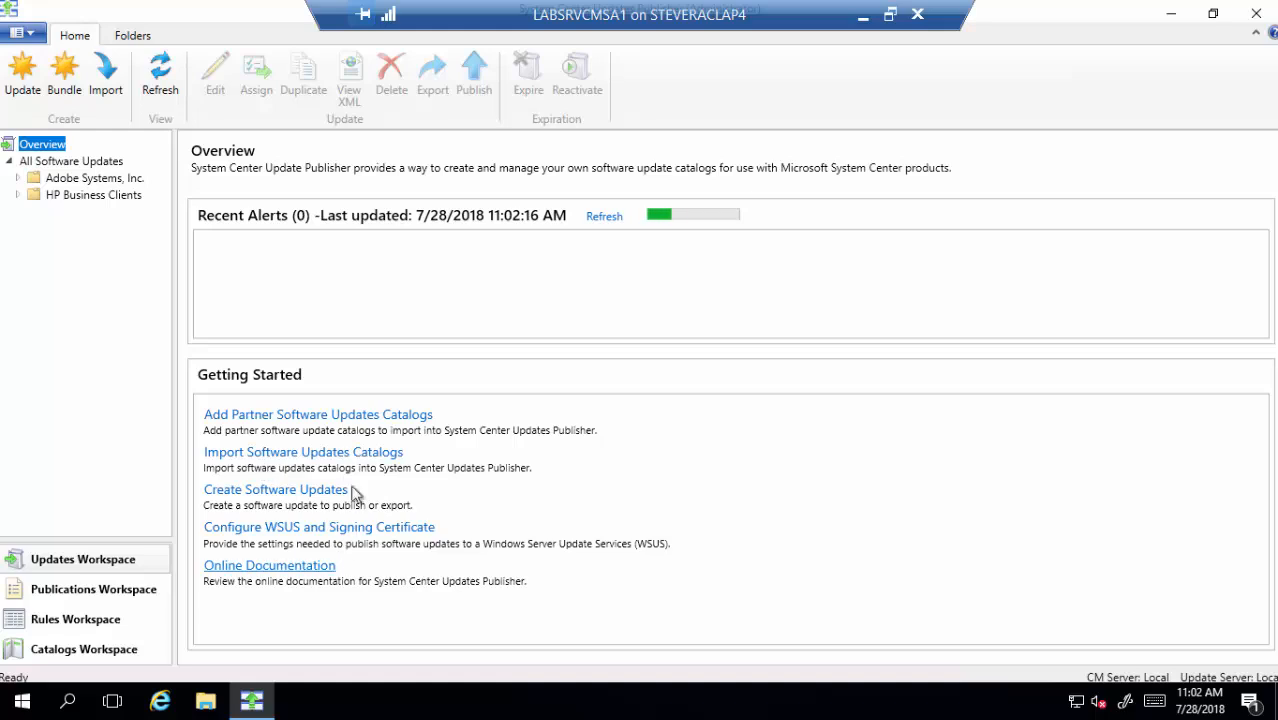
click(334, 457)
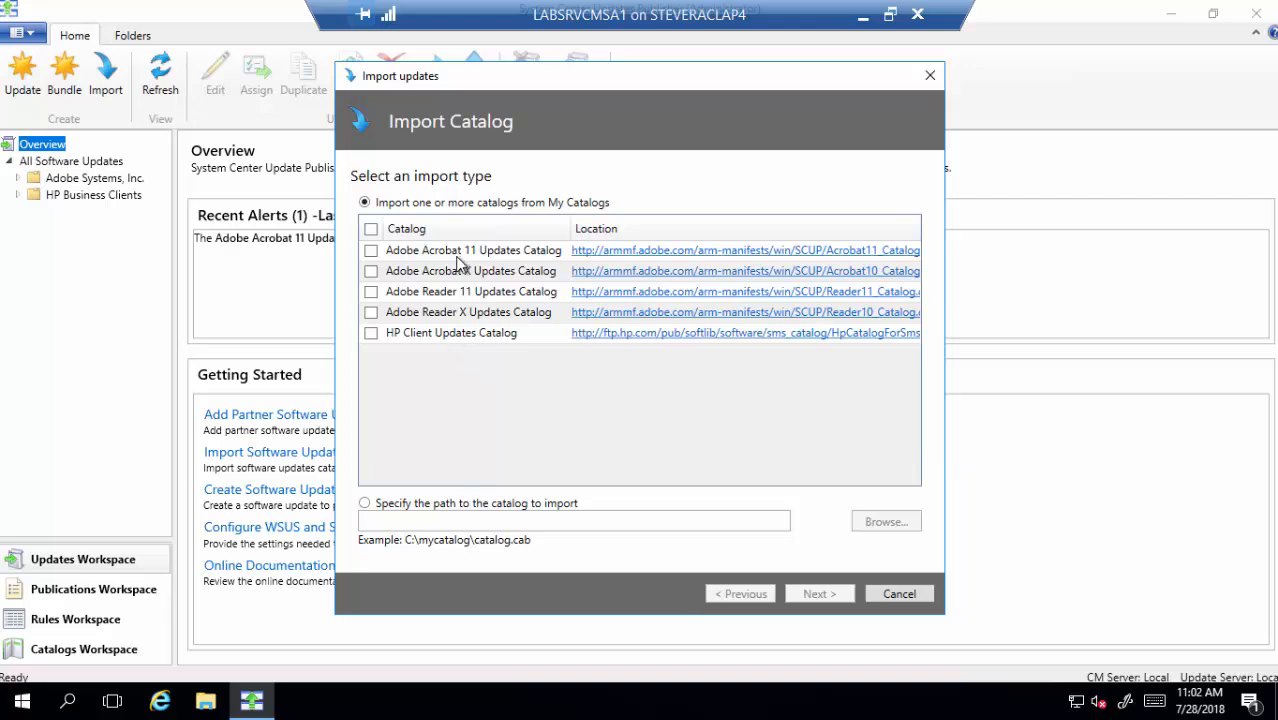
click(898, 593)
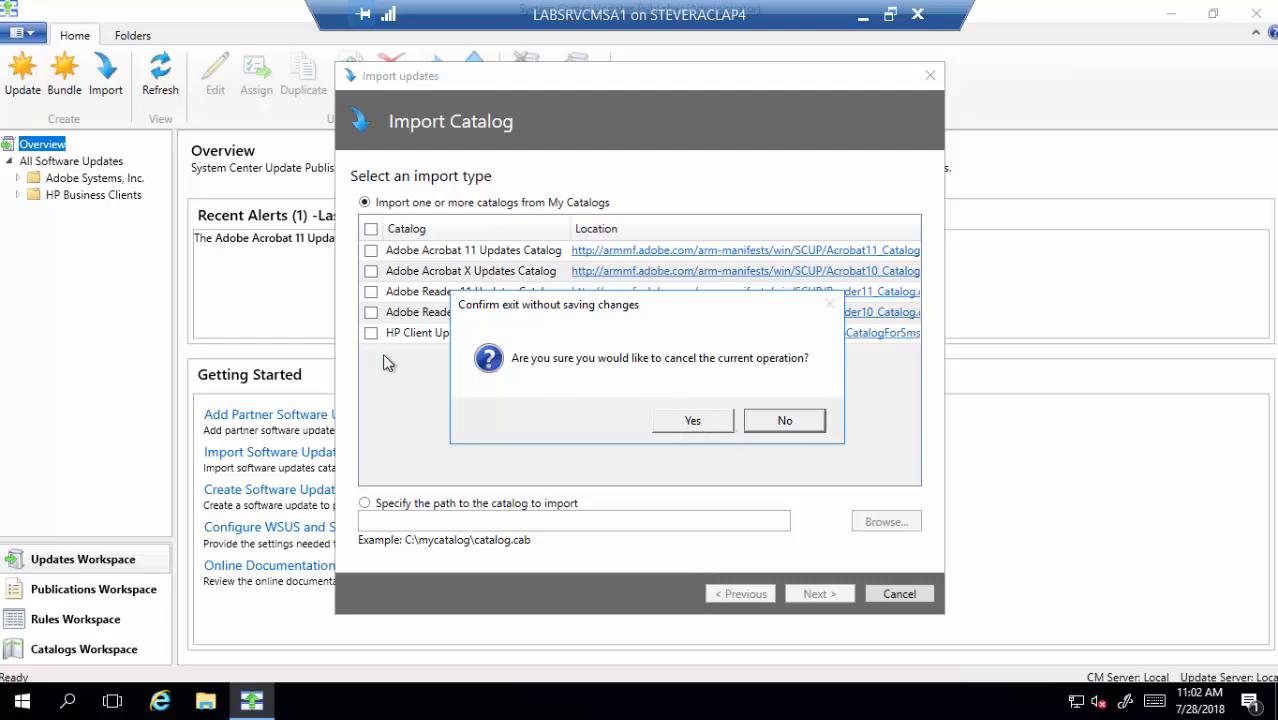
click(693, 422)
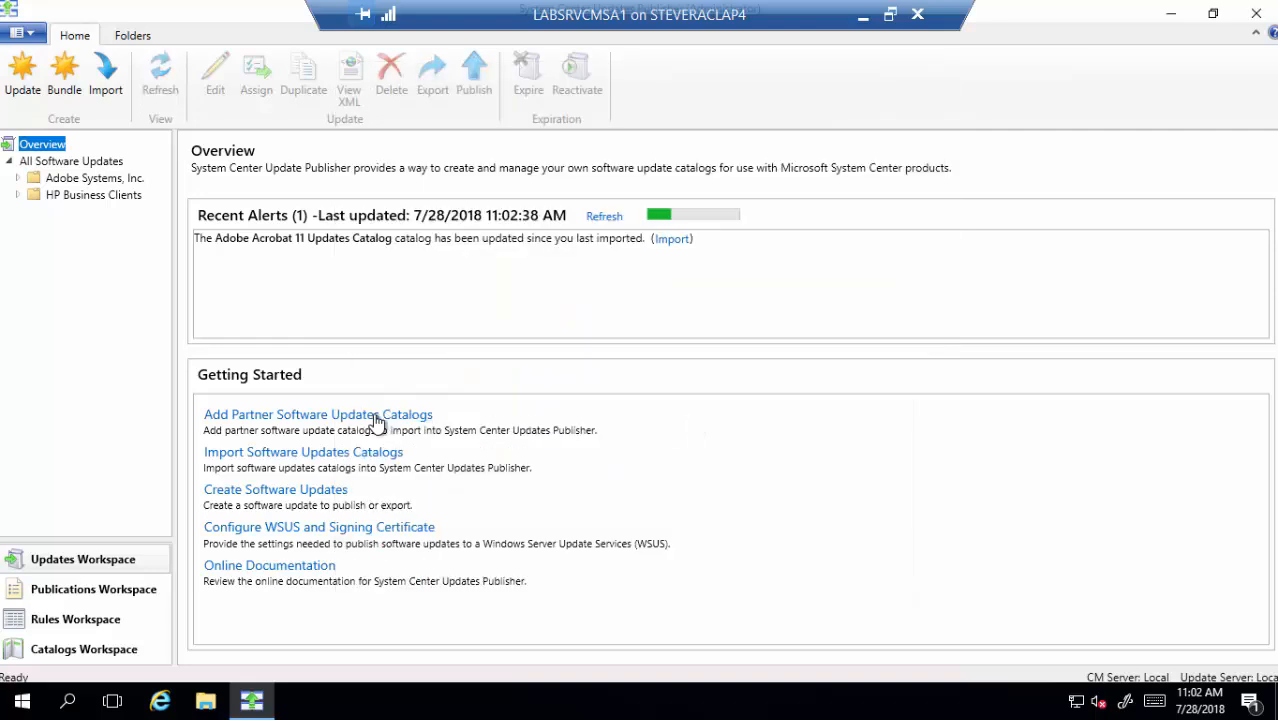
Examine the available partner software updates catalogs and the Dell Server Updates Catalog details, and leave without adding any
click(280, 418)
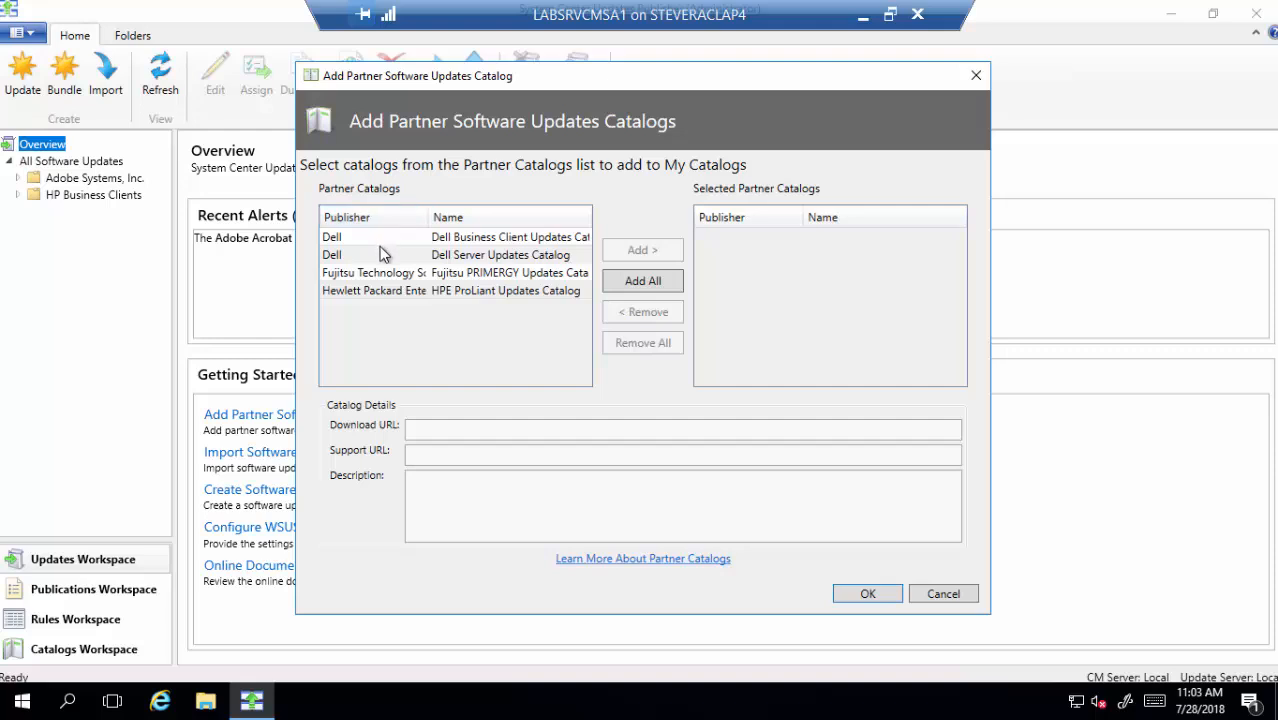
drag(521, 83, 838, 76)
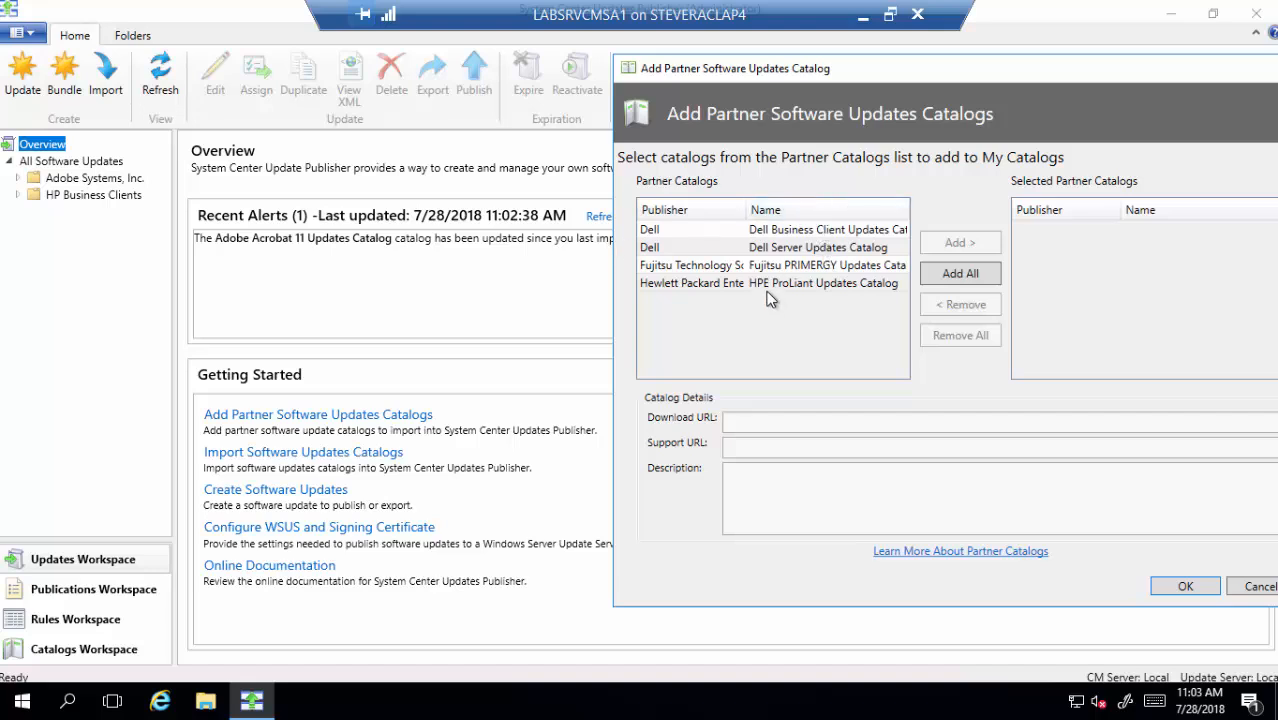
click(708, 249)
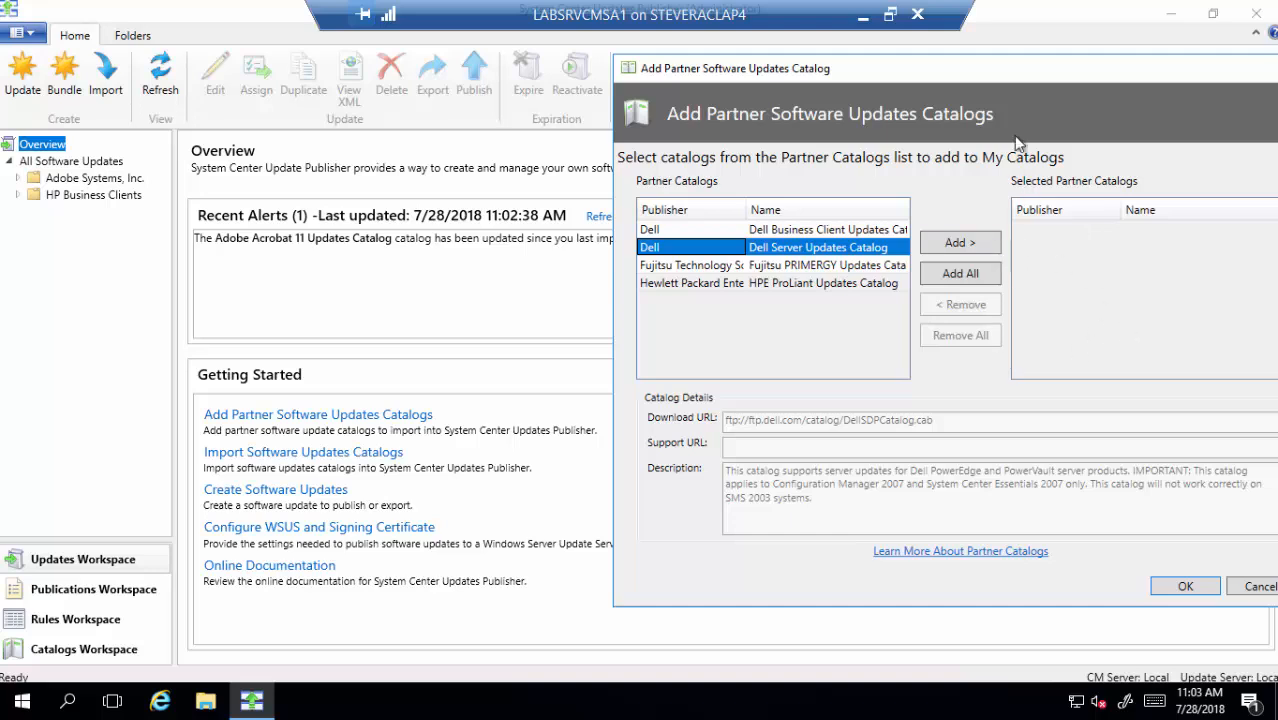
drag(1017, 70, 745, 96)
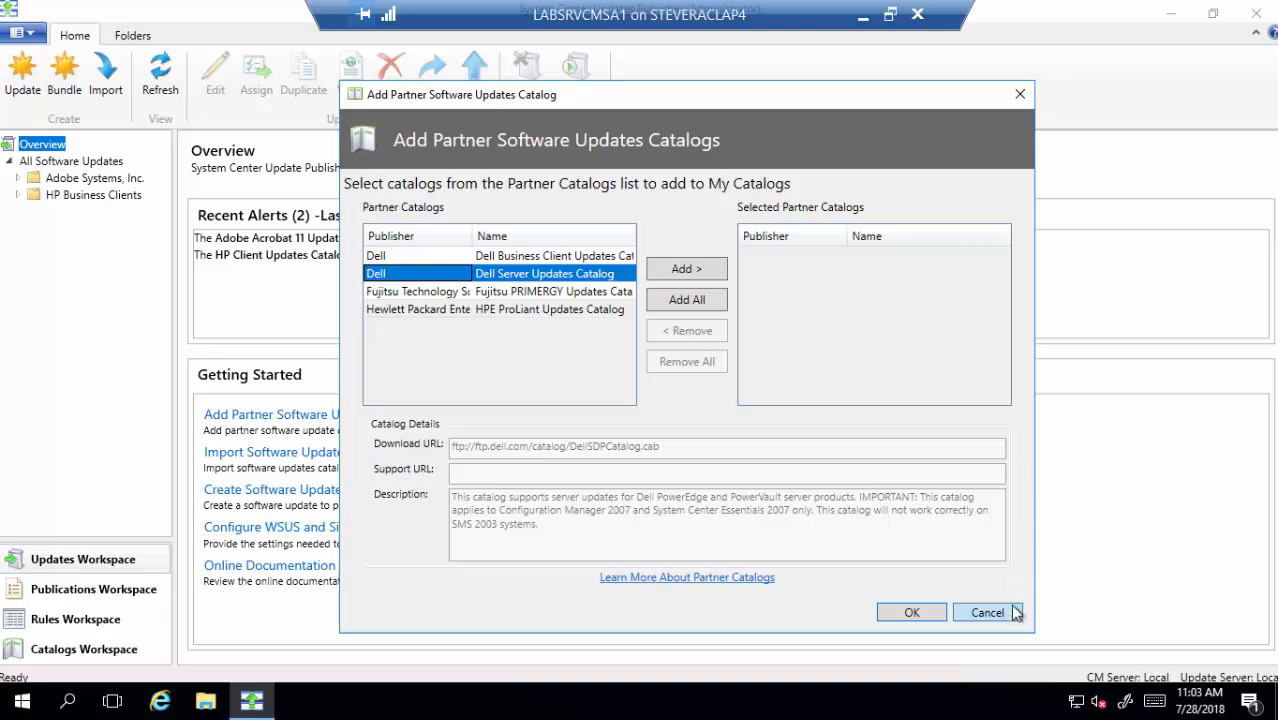
click(993, 614)
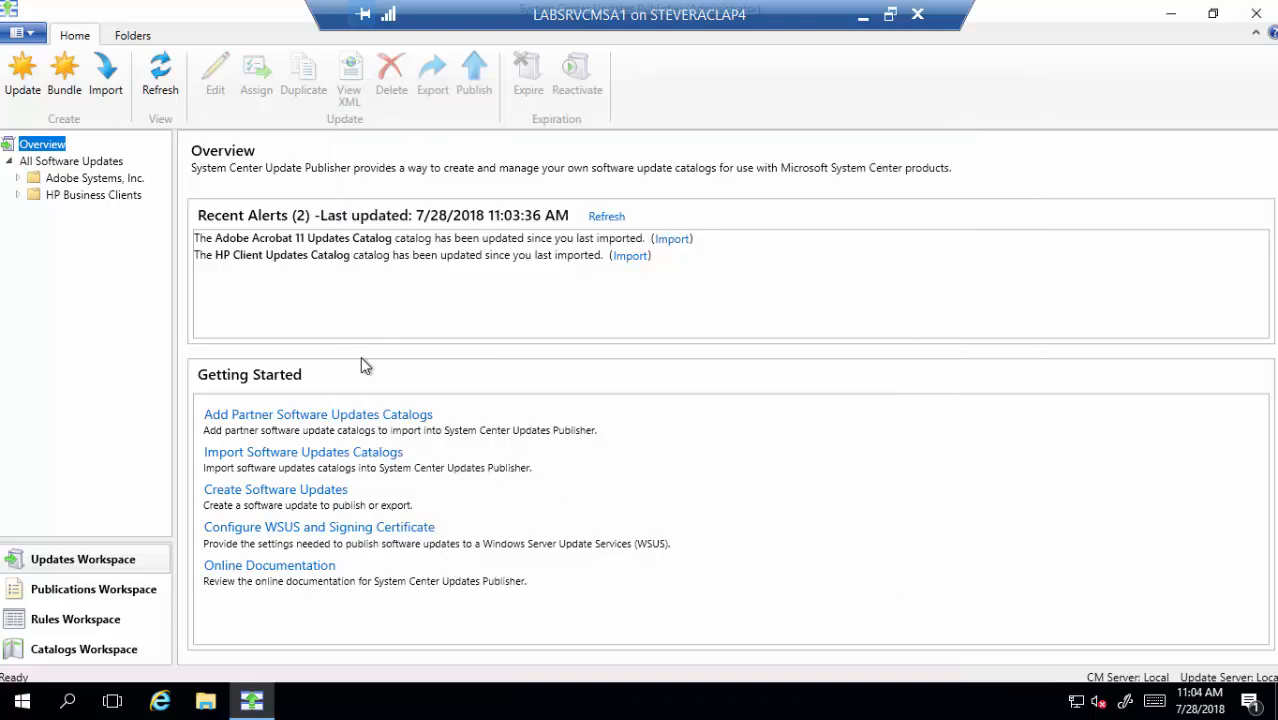
Start a software updates catalog import and try selecting the Adobe Reader 11 and Adobe Reader X catalogs before clearing both
click(308, 456)
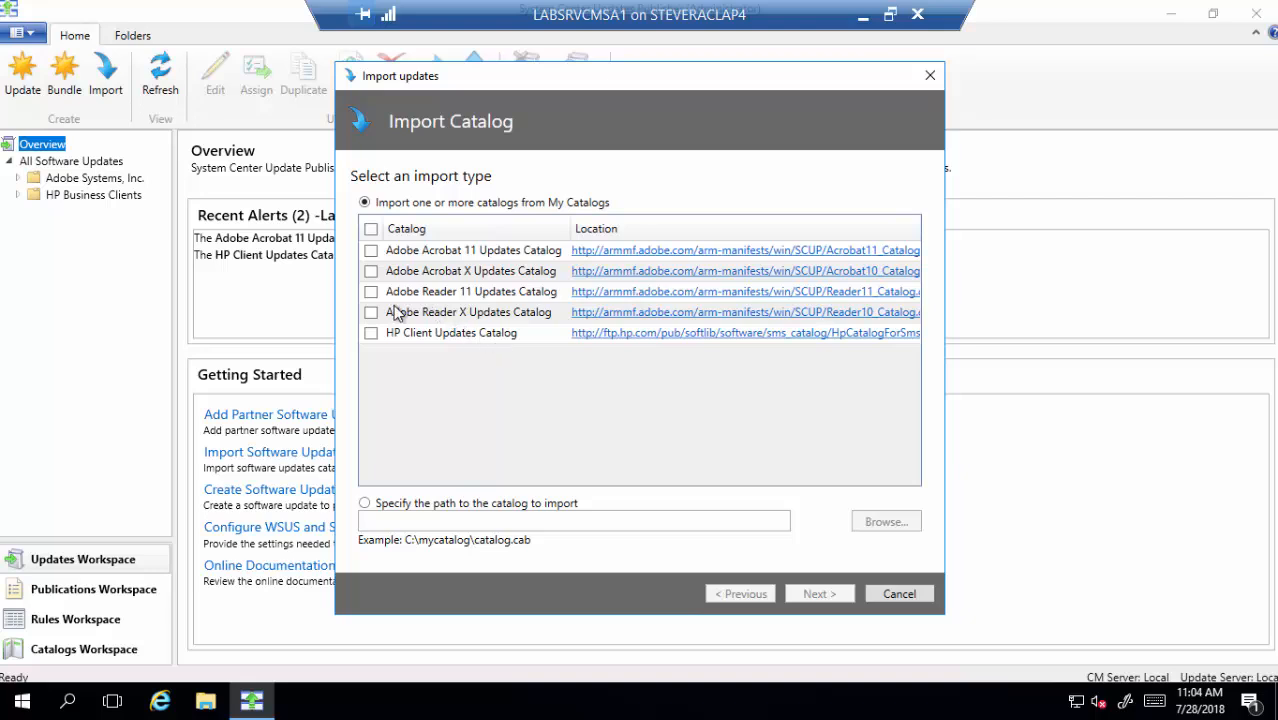
click(371, 315)
click(371, 313)
click(371, 292)
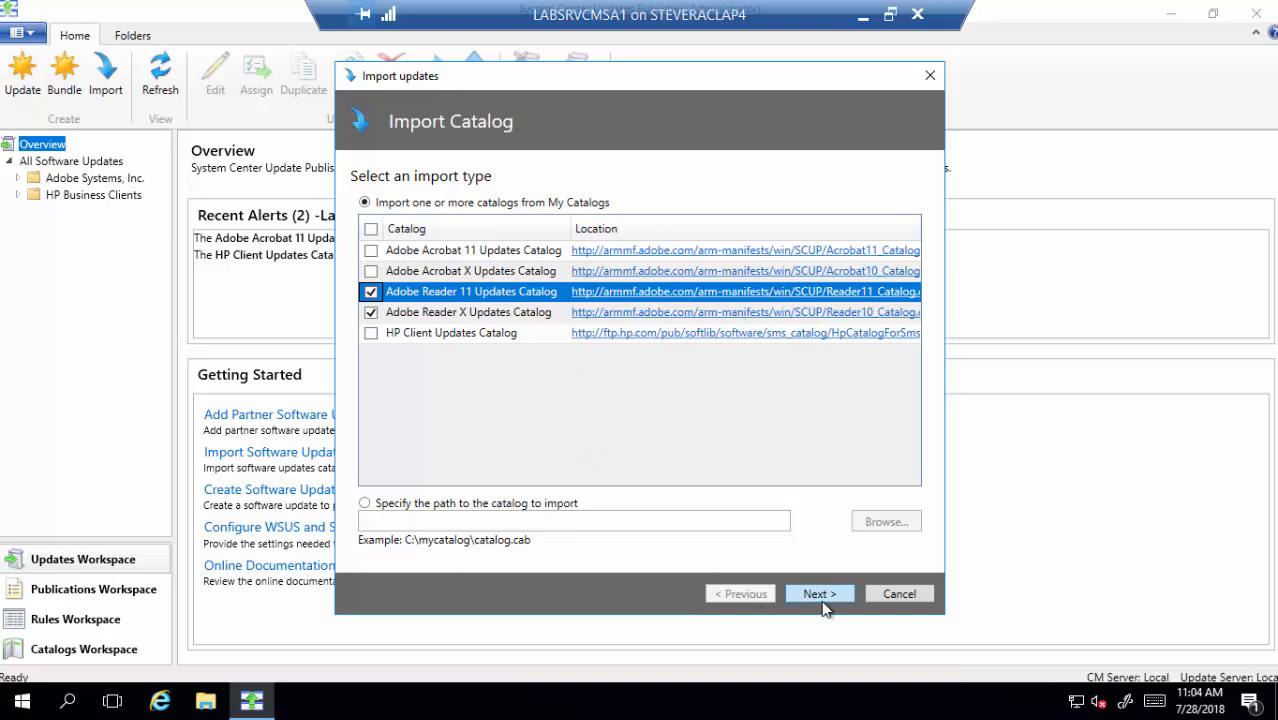
click(375, 295)
click(374, 311)
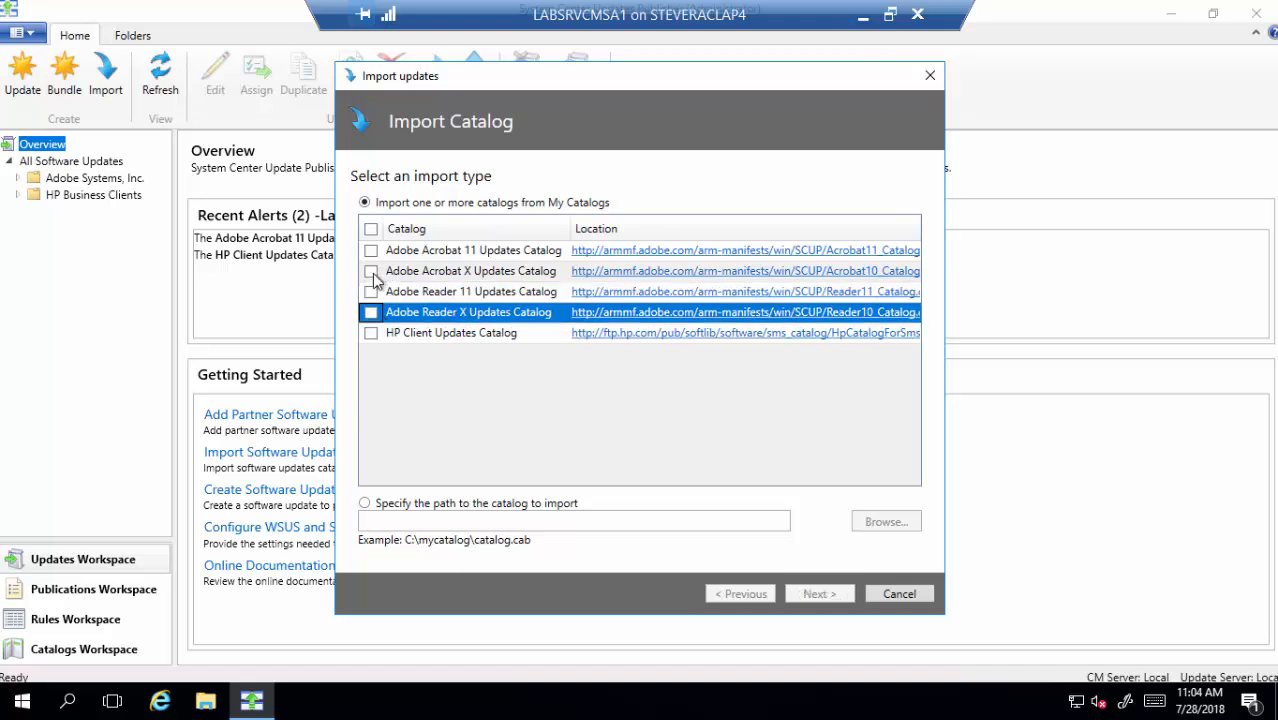
Select the Adobe Acrobat X and Adobe Acrobat 11 Updates Catalogs for import and proceed to their approval
click(374, 272)
click(375, 249)
click(371, 250)
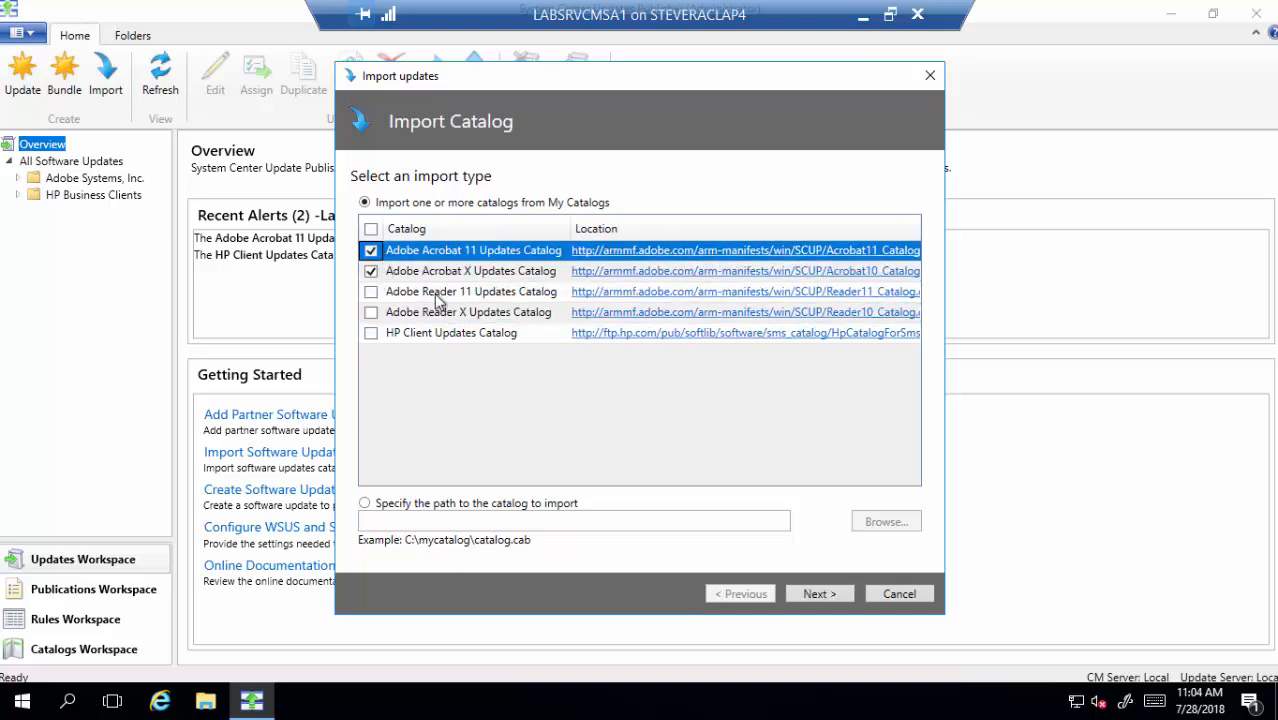
click(815, 606)
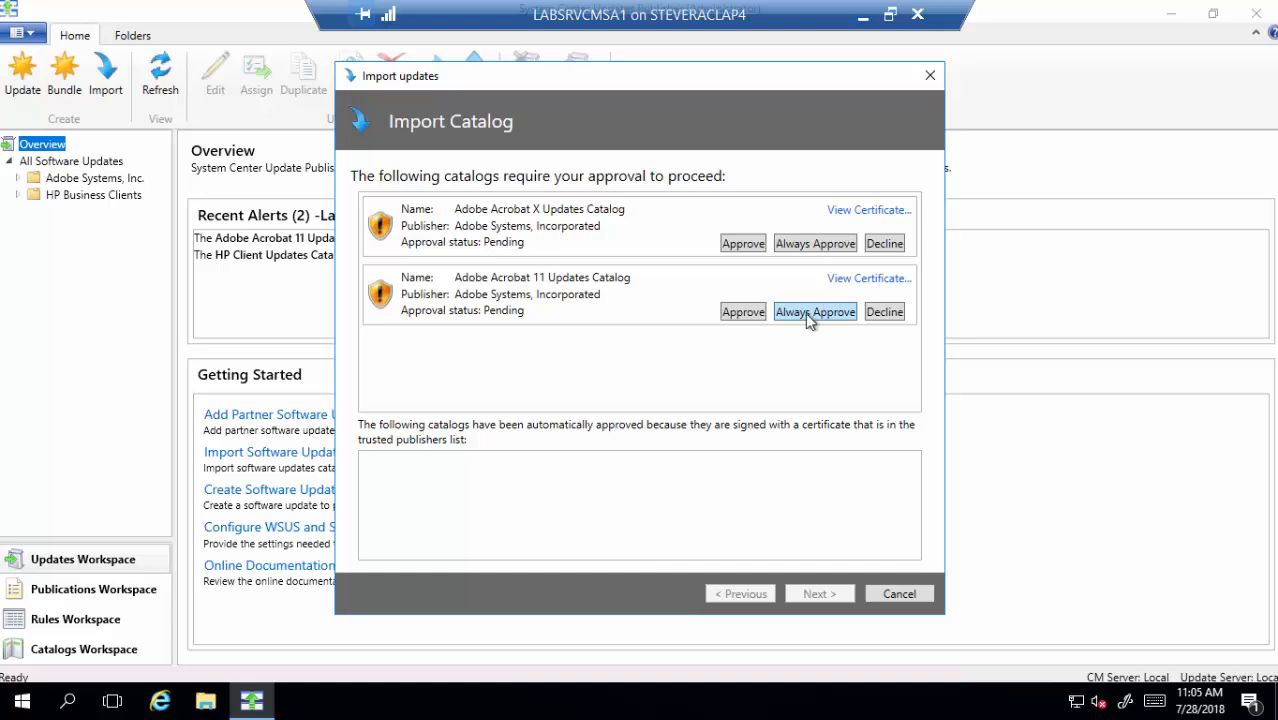
Approve the Adobe Acrobat X and Adobe Acrobat 11 catalogs for this import, run the import, and close the wizard
click(737, 246)
click(752, 312)
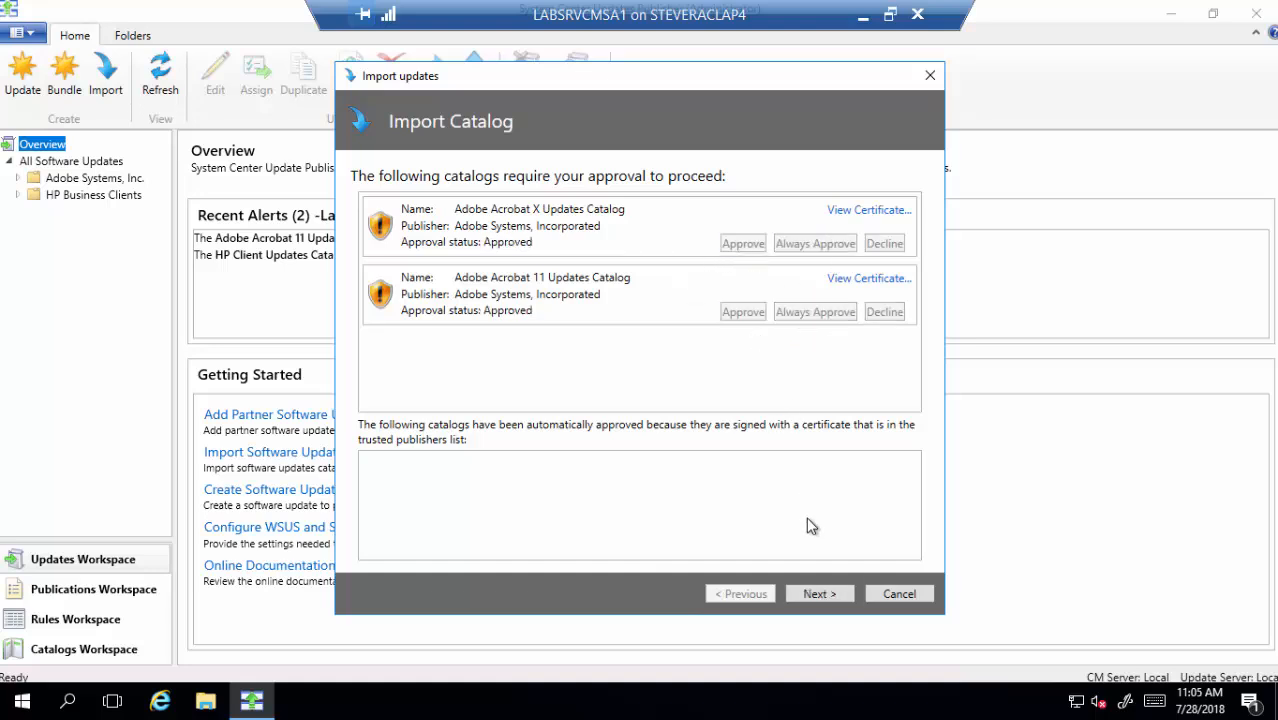
click(830, 600)
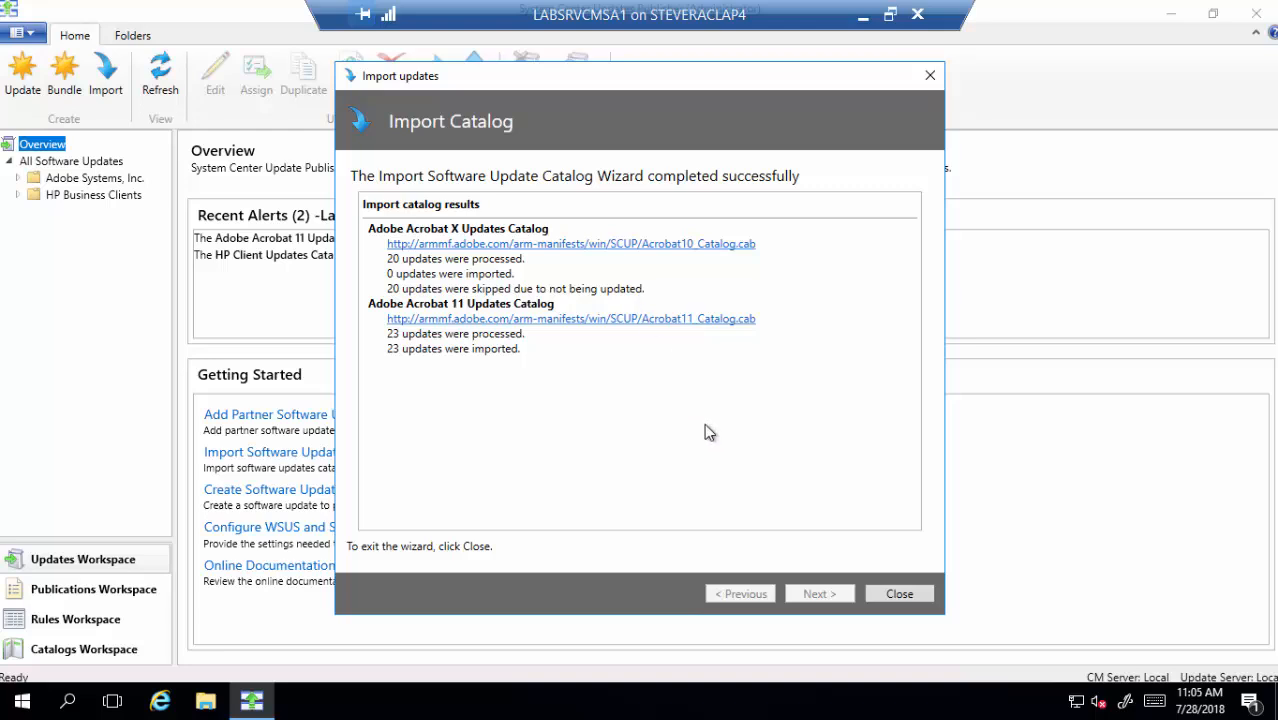
click(900, 594)
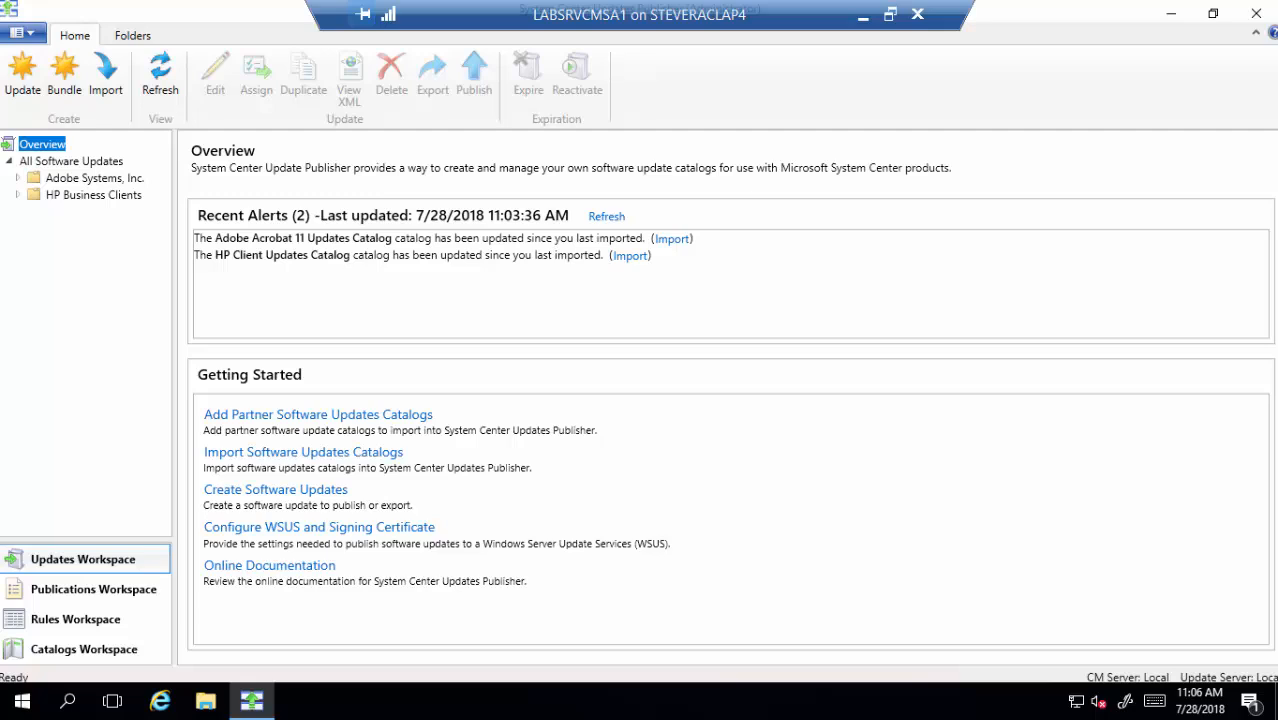
Minimize Updates Publisher, open the MMC.msc certificates console from the desktop, and maximize its window
click(1176, 15)
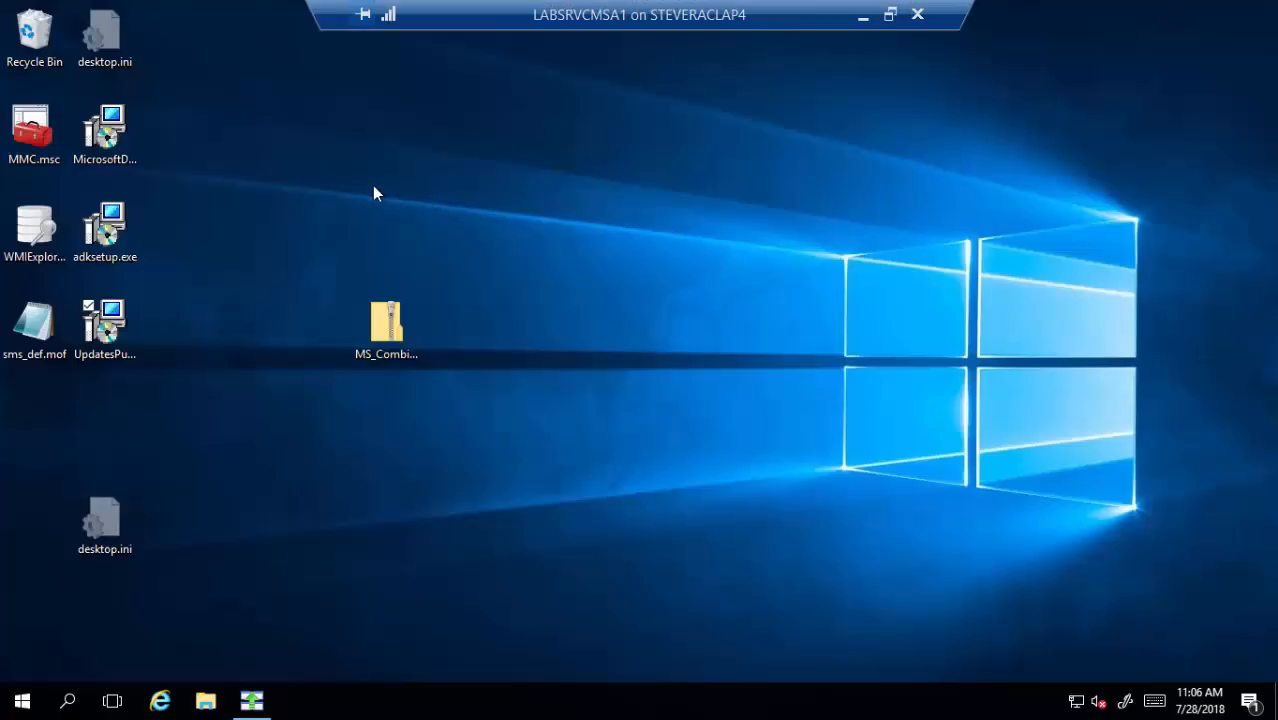
click(50, 127)
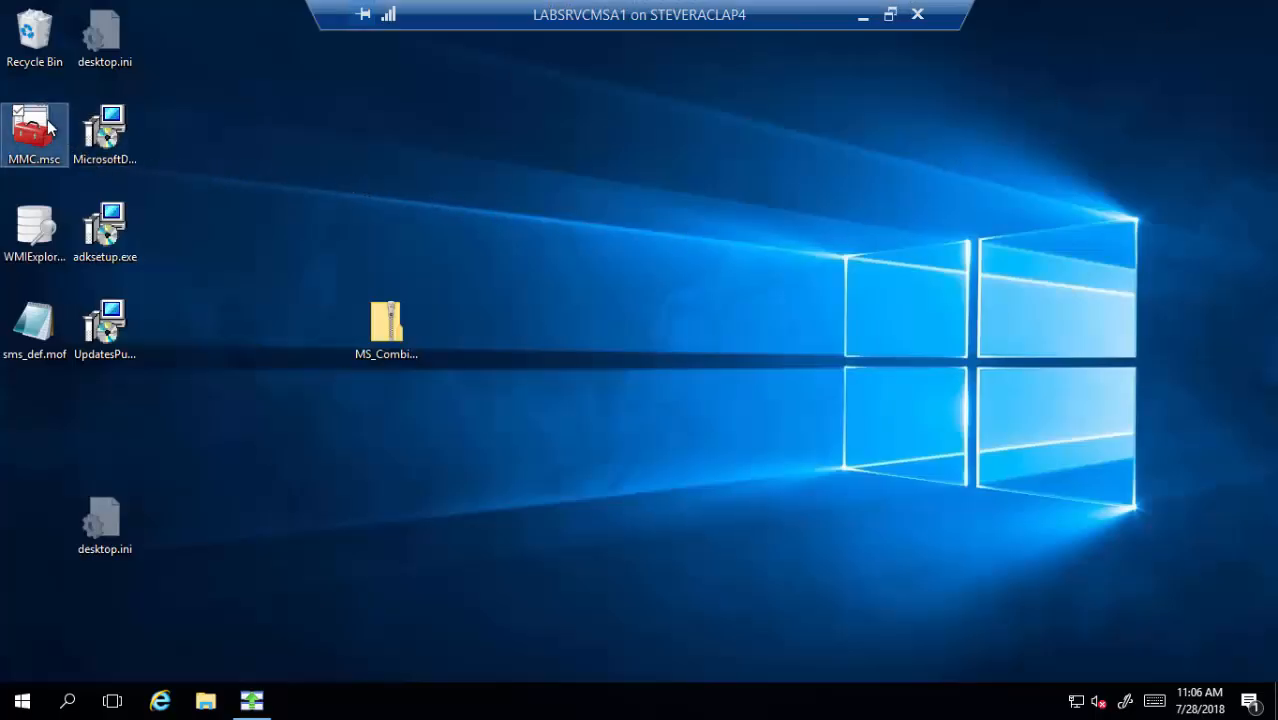
double_click(50, 127)
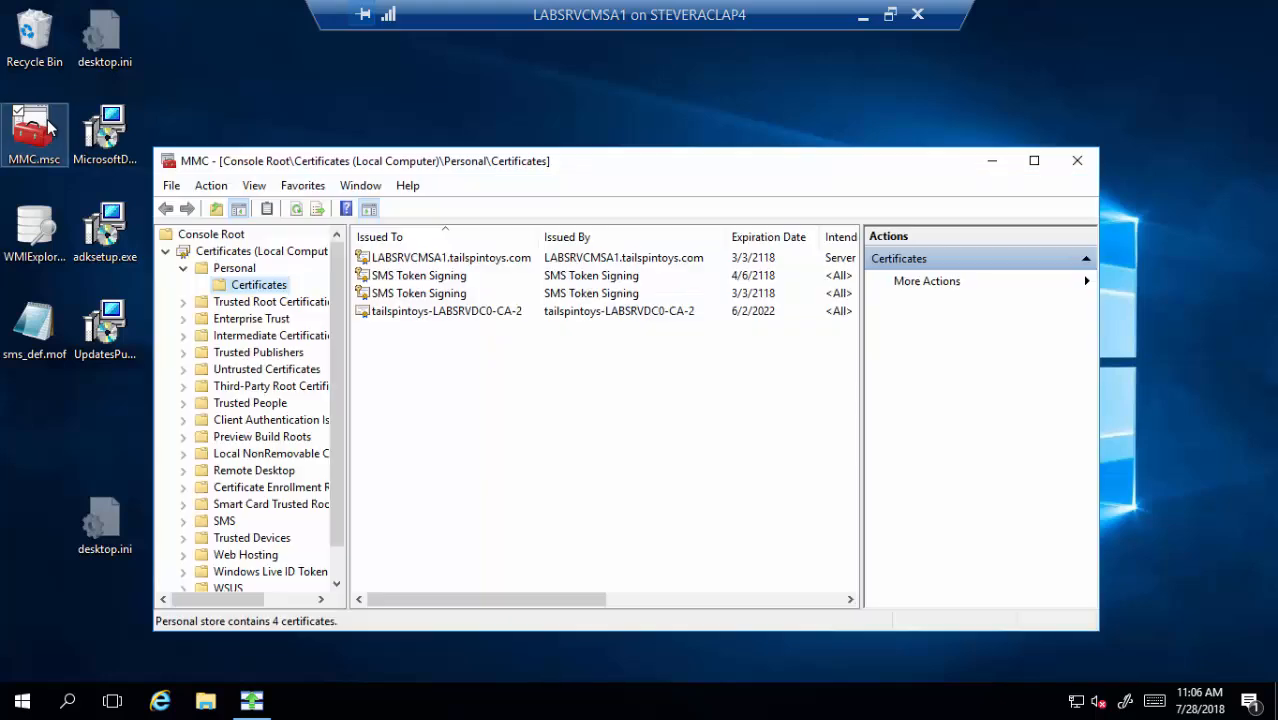
double_click(577, 168)
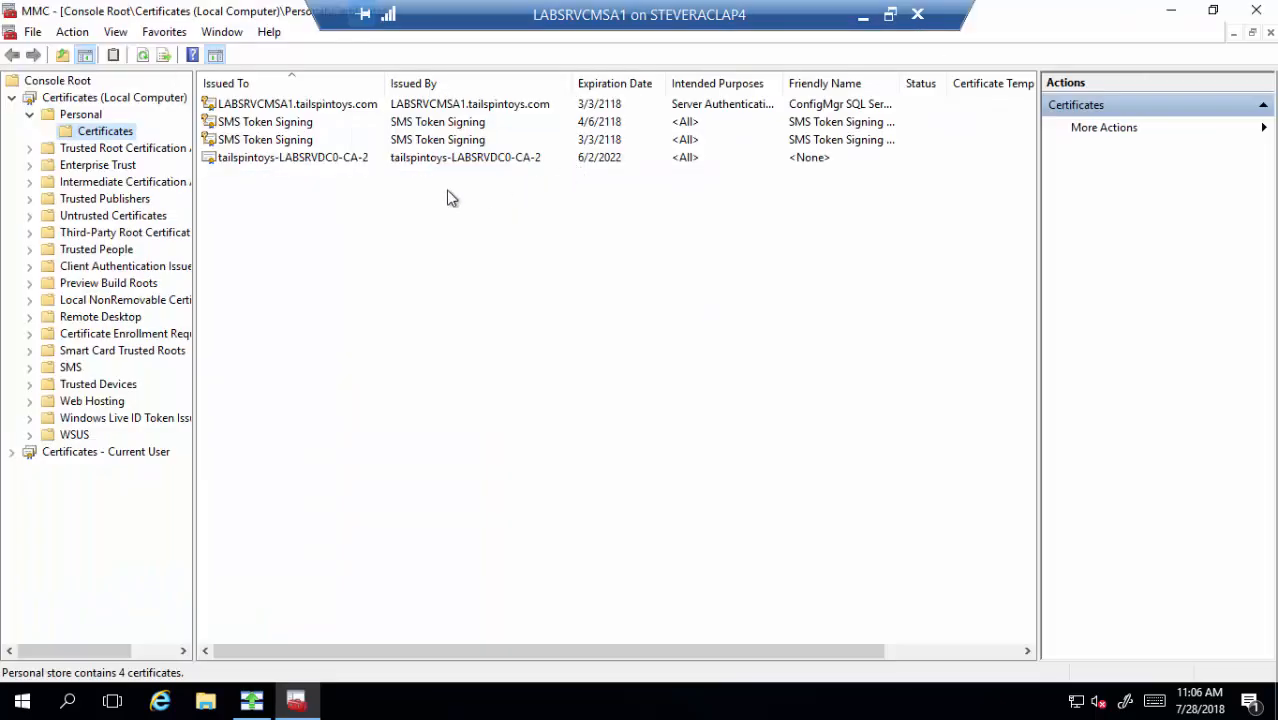
Collapse the Personal store and display the certificates in the local computer's WSUS store
click(31, 115)
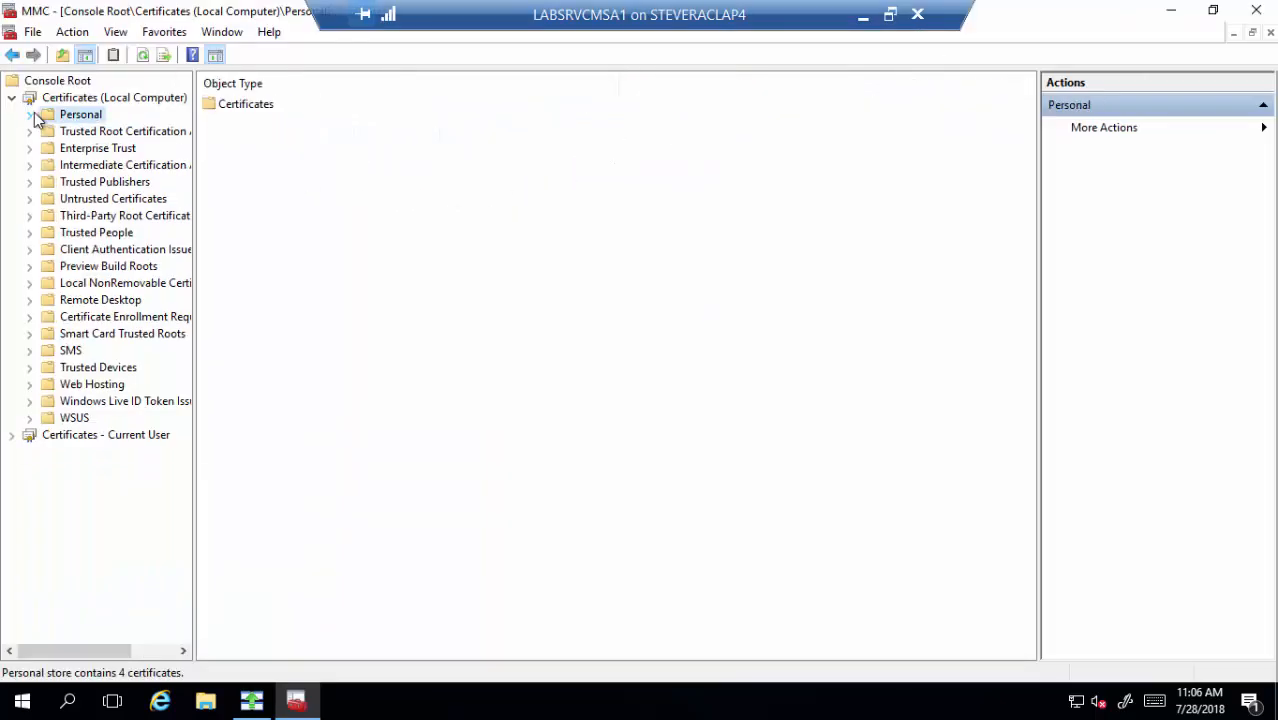
click(80, 419)
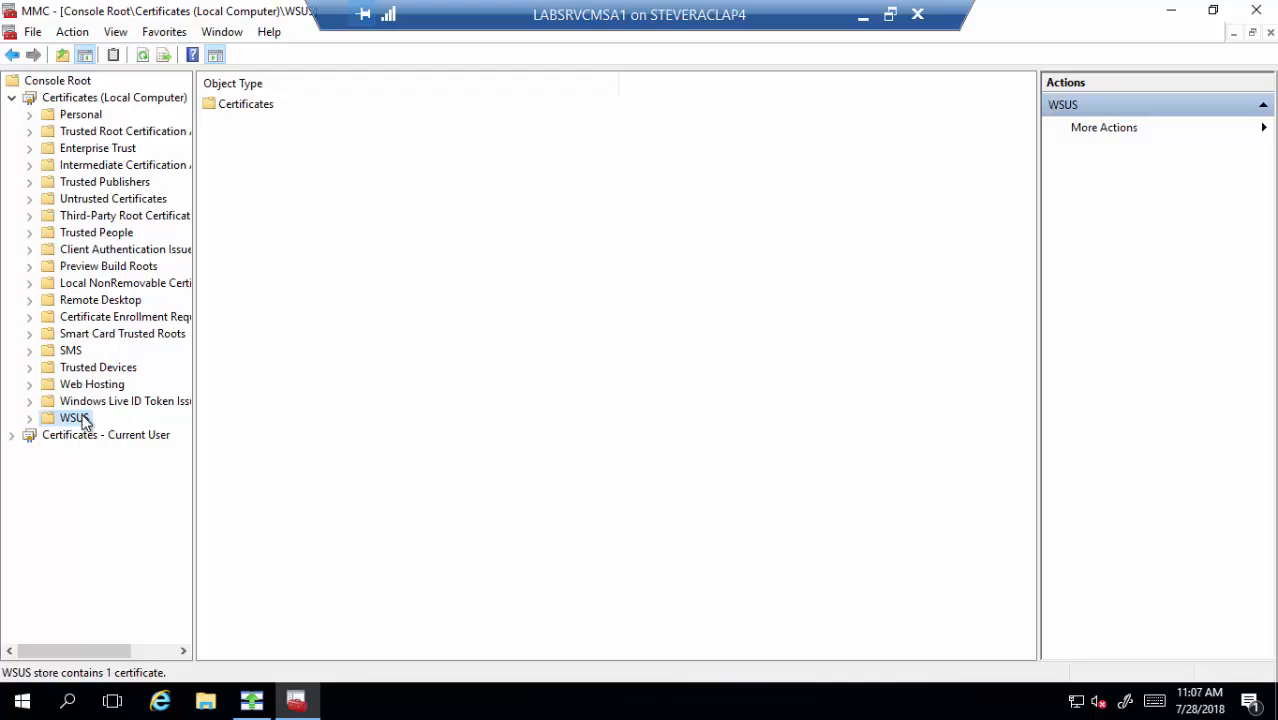
click(30, 419)
click(108, 436)
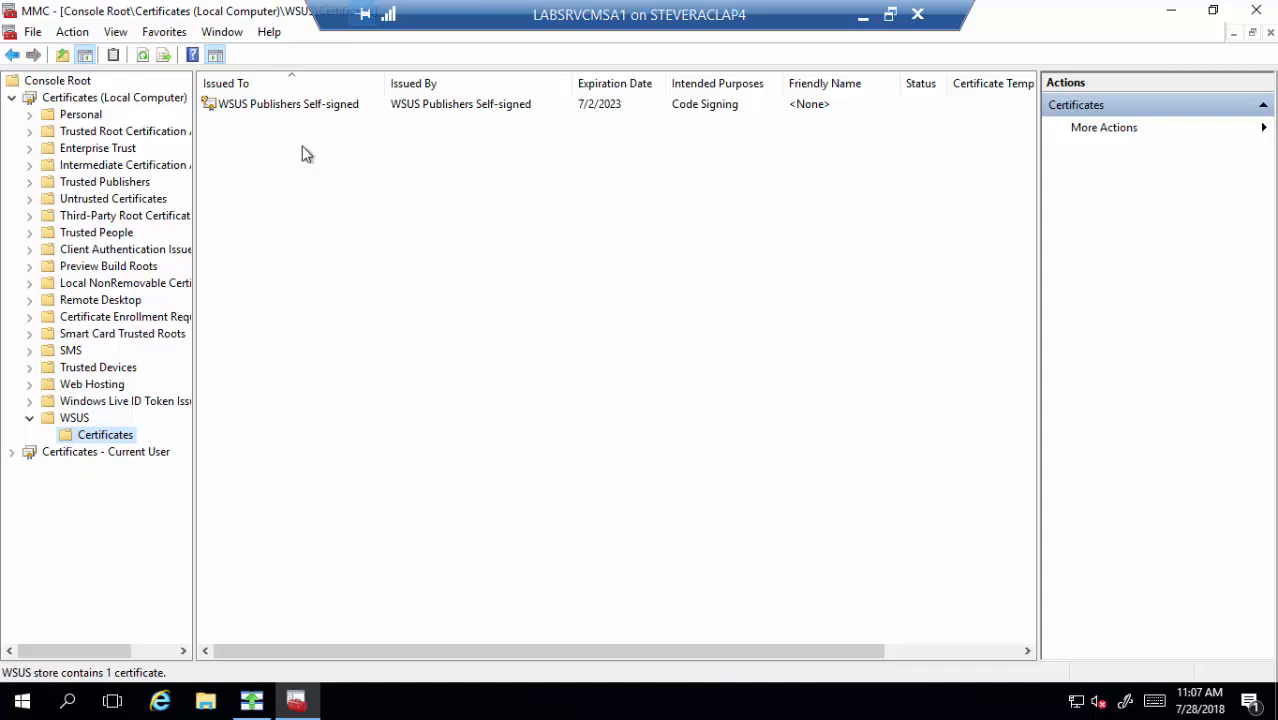
Step through exporting the WSUS Publishers Self-signed certificate without its private key, browse C:\ for a target file, and cancel the export
right_click(328, 109)
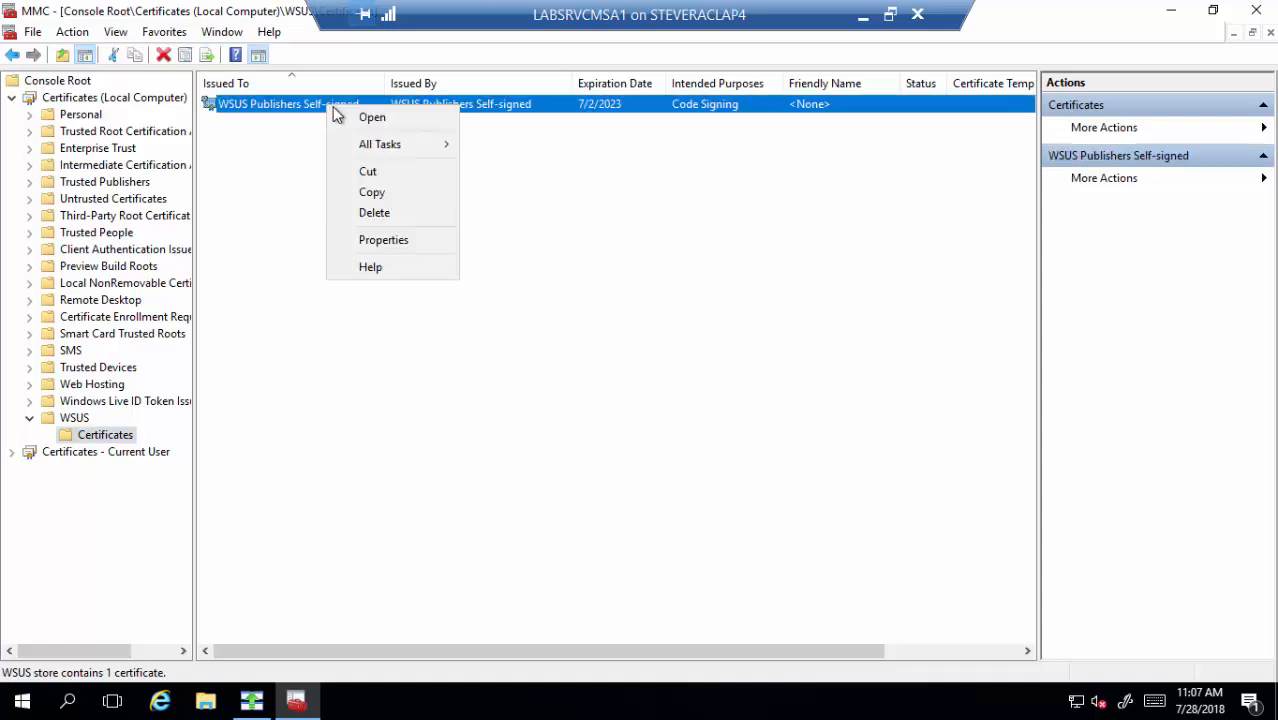
mouse_move(437, 150)
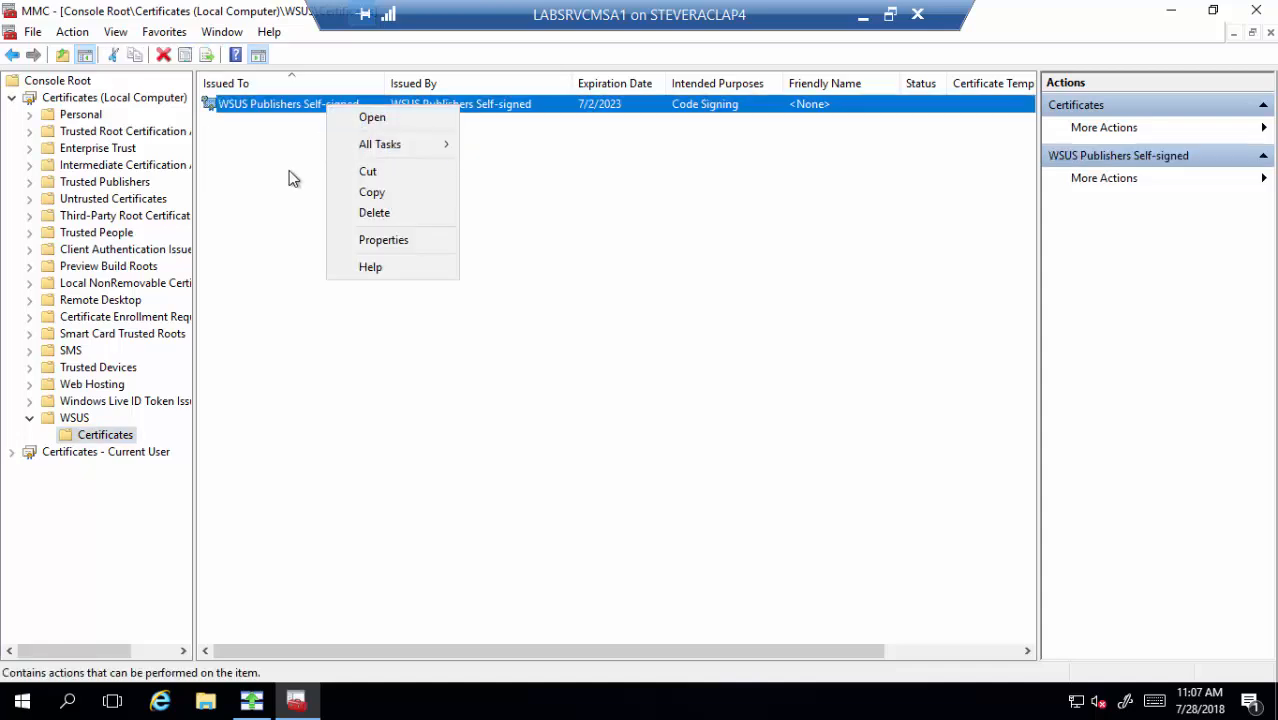
mouse_move(368, 151)
click(283, 171)
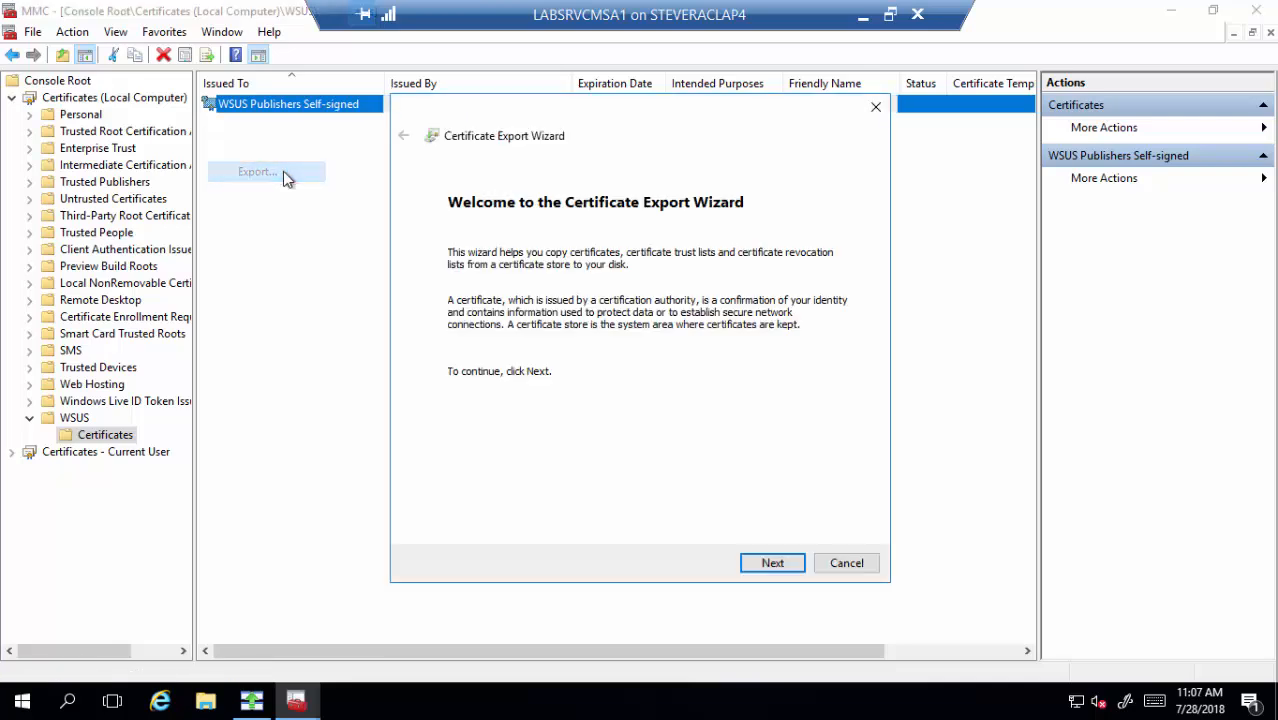
click(757, 564)
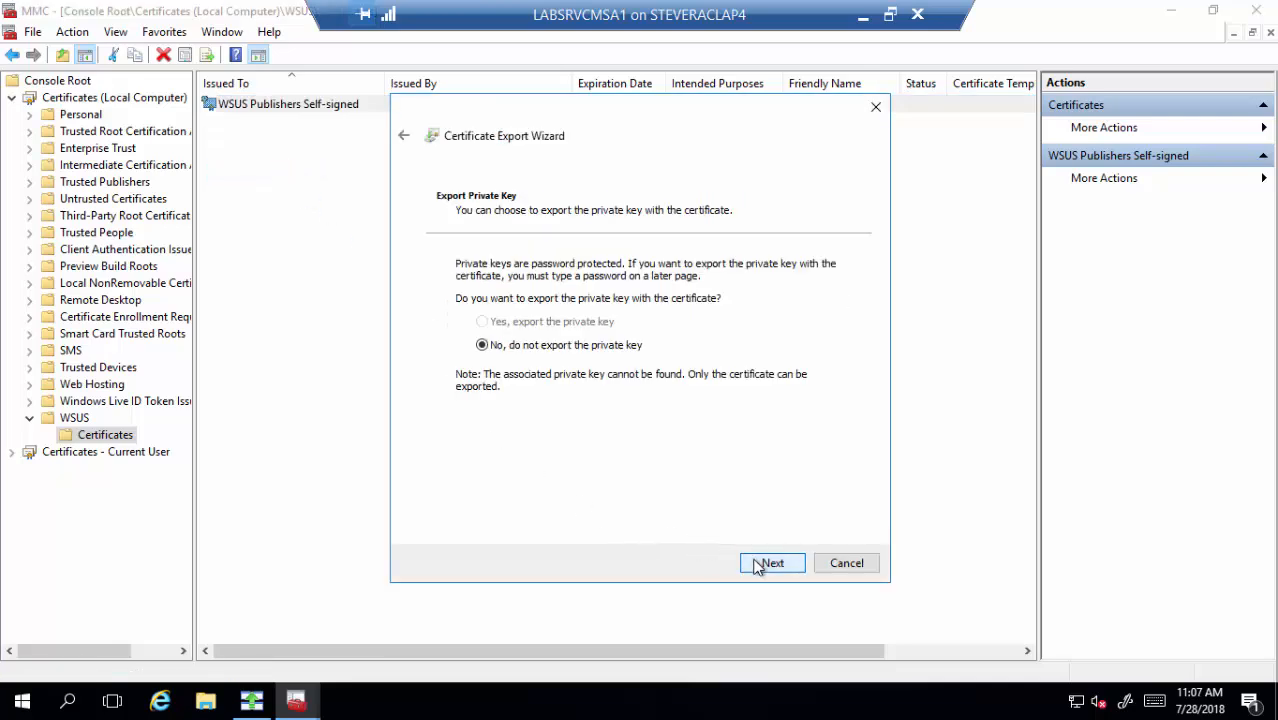
click(757, 564)
click(757, 564)
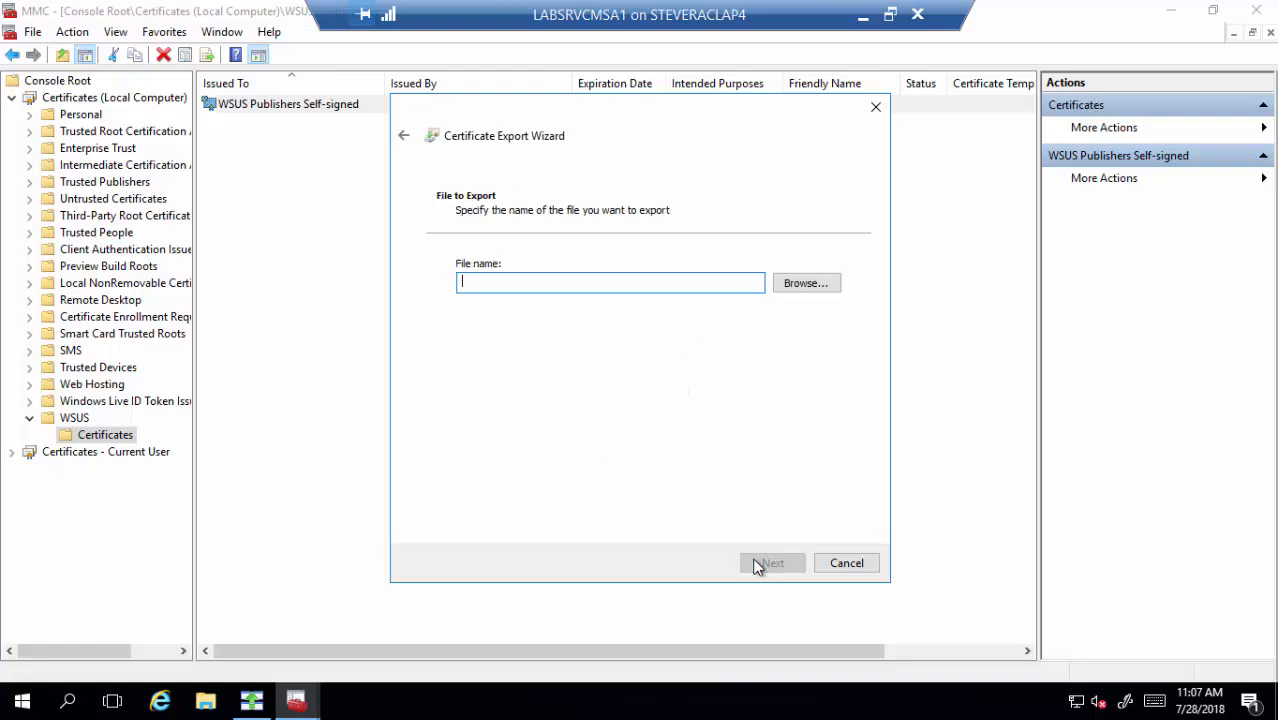
text(c:\)
click(818, 287)
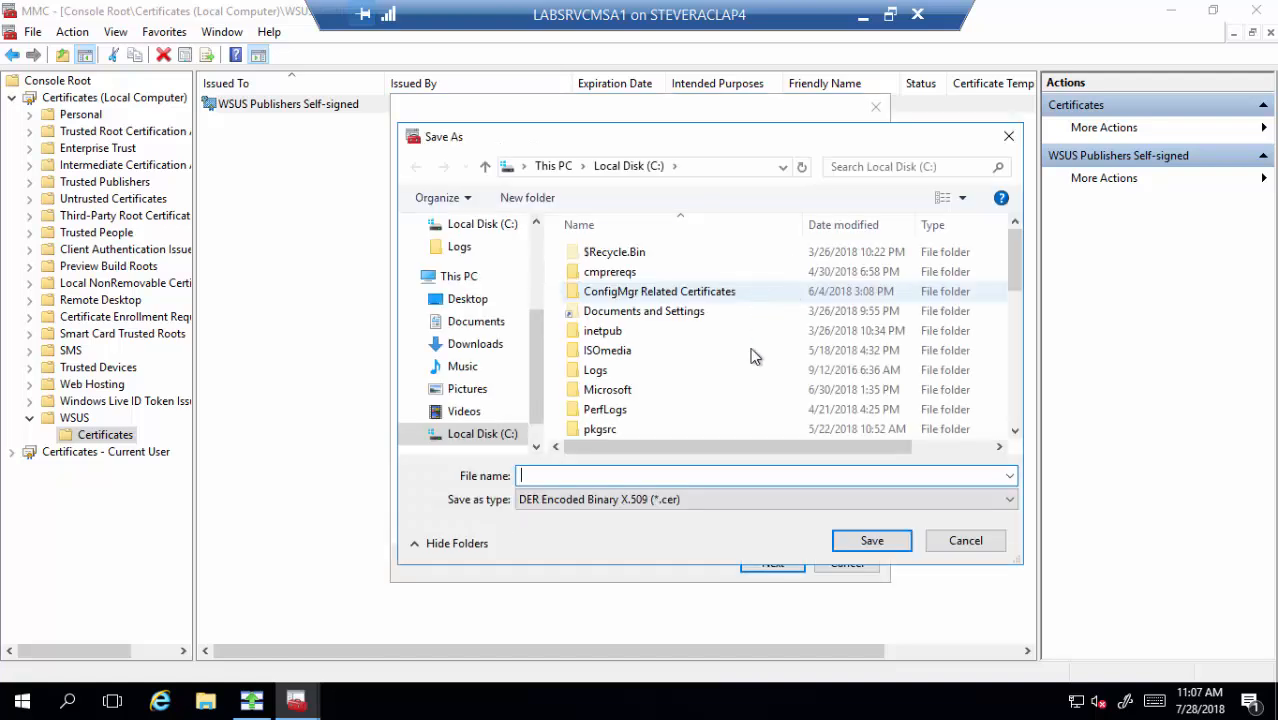
scroll(753, 366, down, 10)
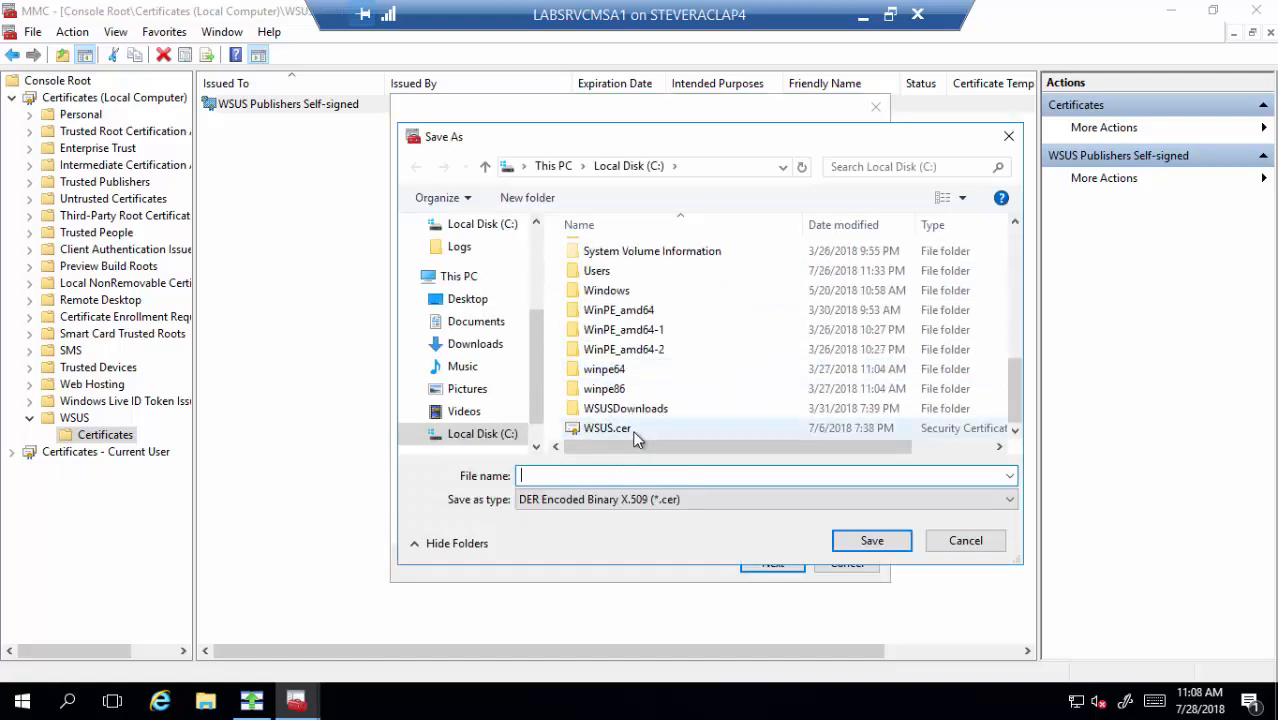
click(987, 547)
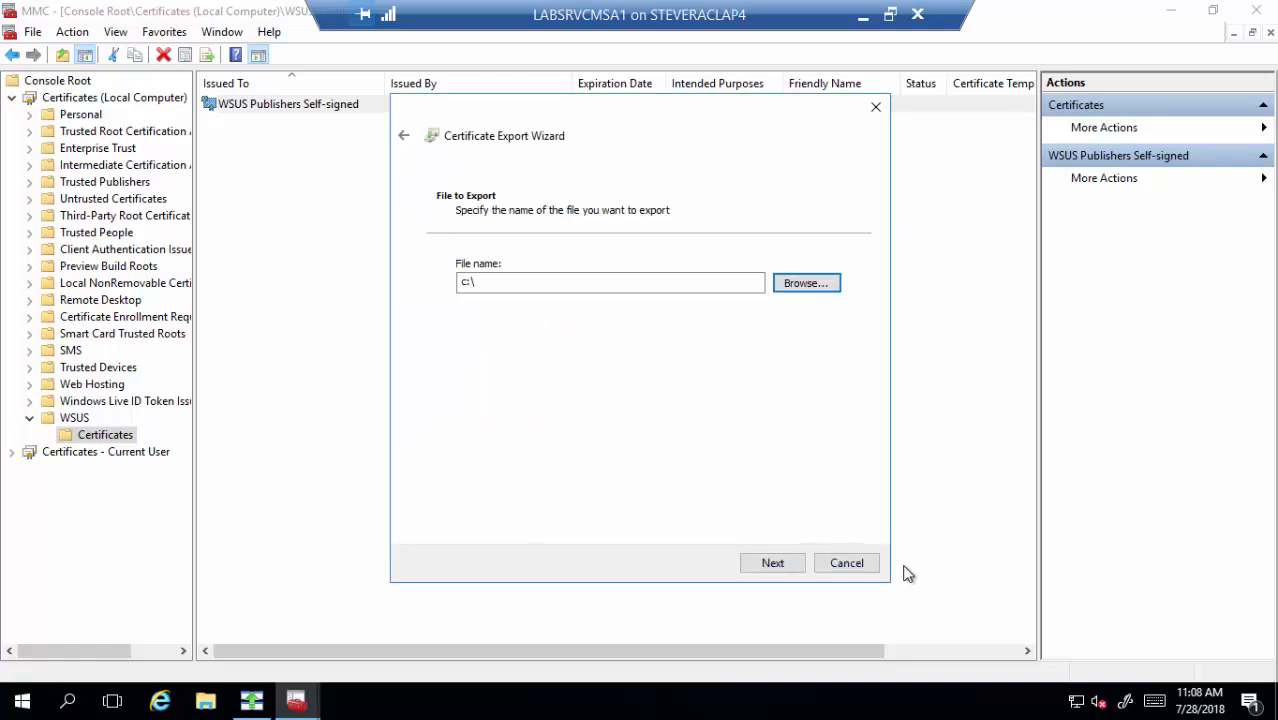
click(849, 565)
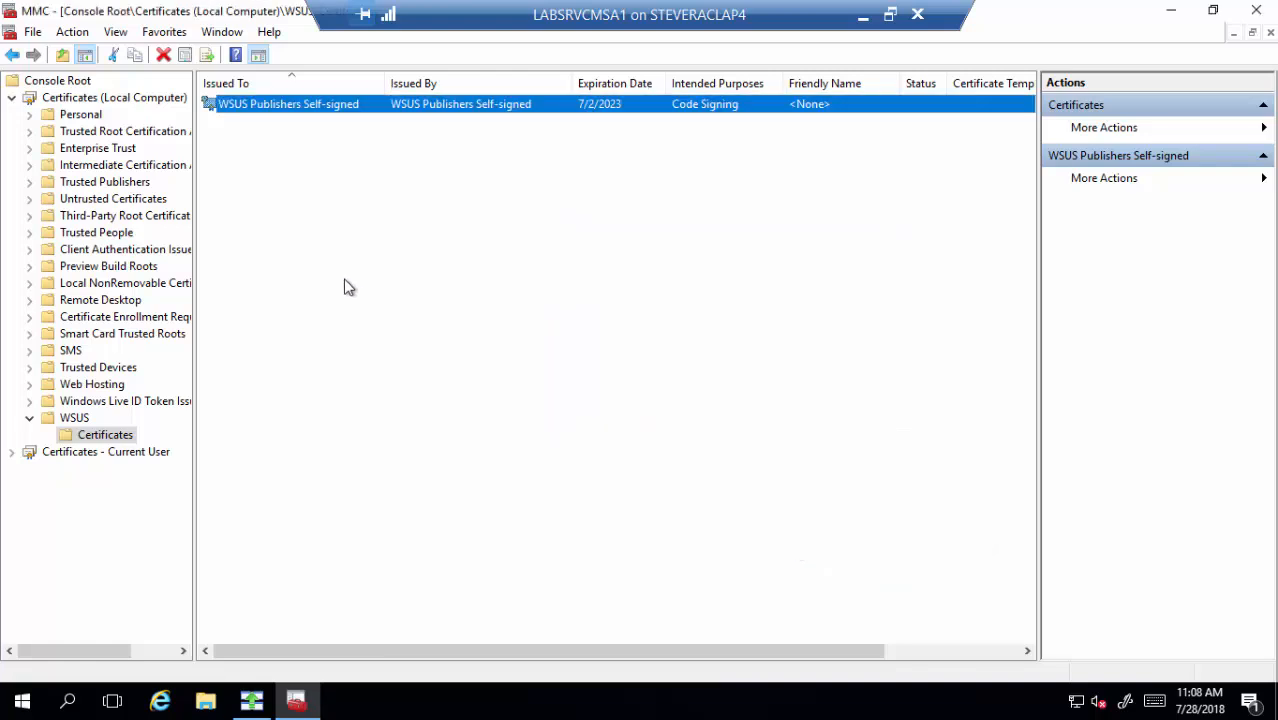
Display the certificates in the local computer's Trusted Publishers store
click(30, 189)
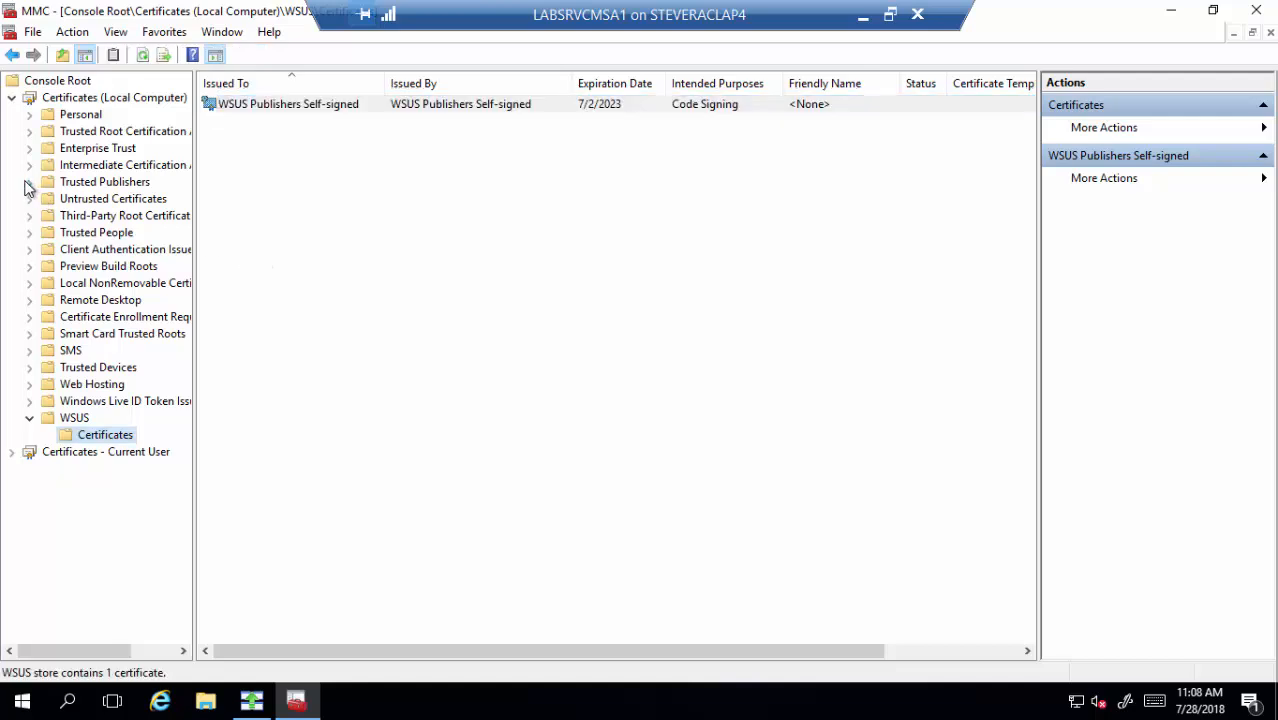
click(30, 186)
click(128, 202)
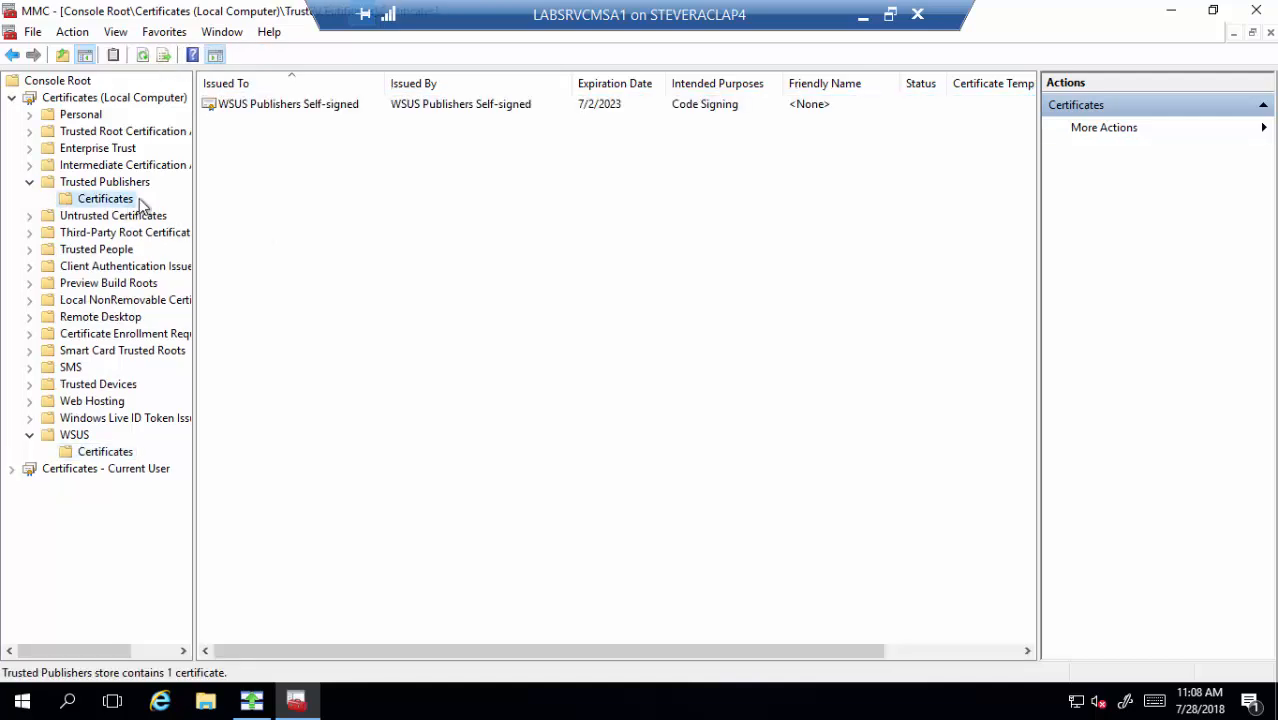
Start a certificate import into the Trusted Publishers store, proceed to the file selection, and cancel the wizard
right_click(126, 199)
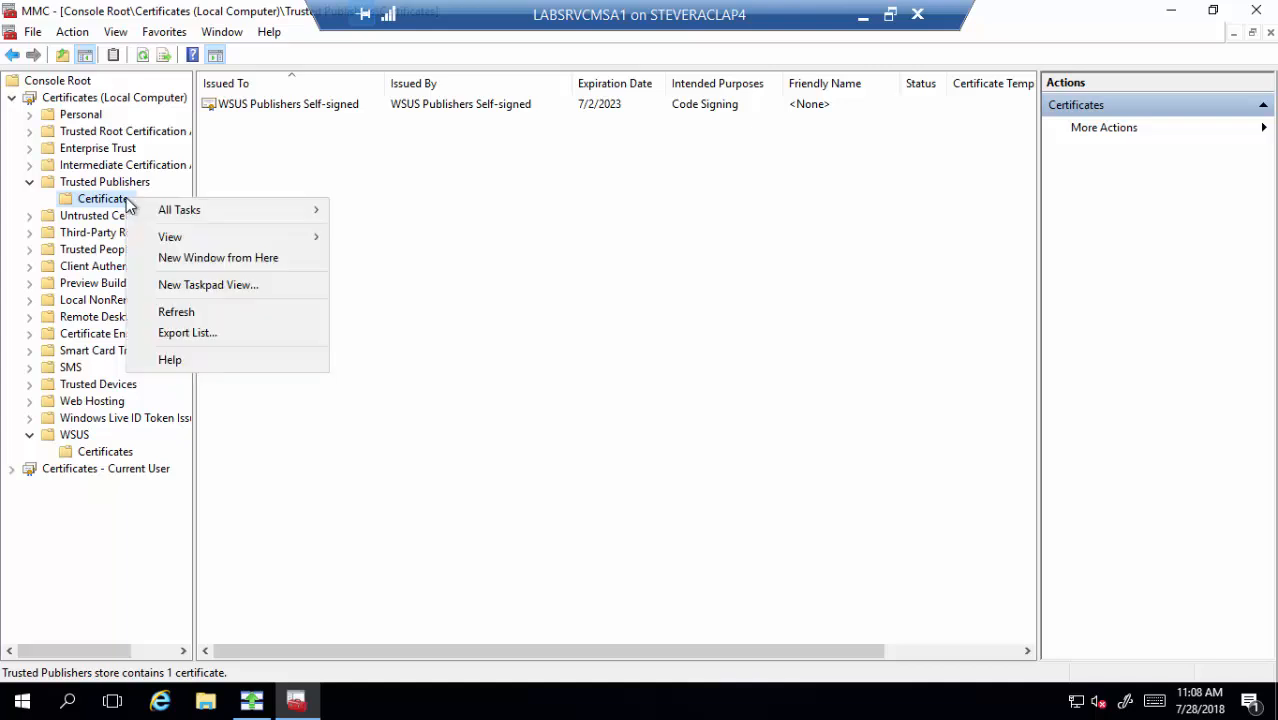
mouse_move(285, 210)
click(80, 211)
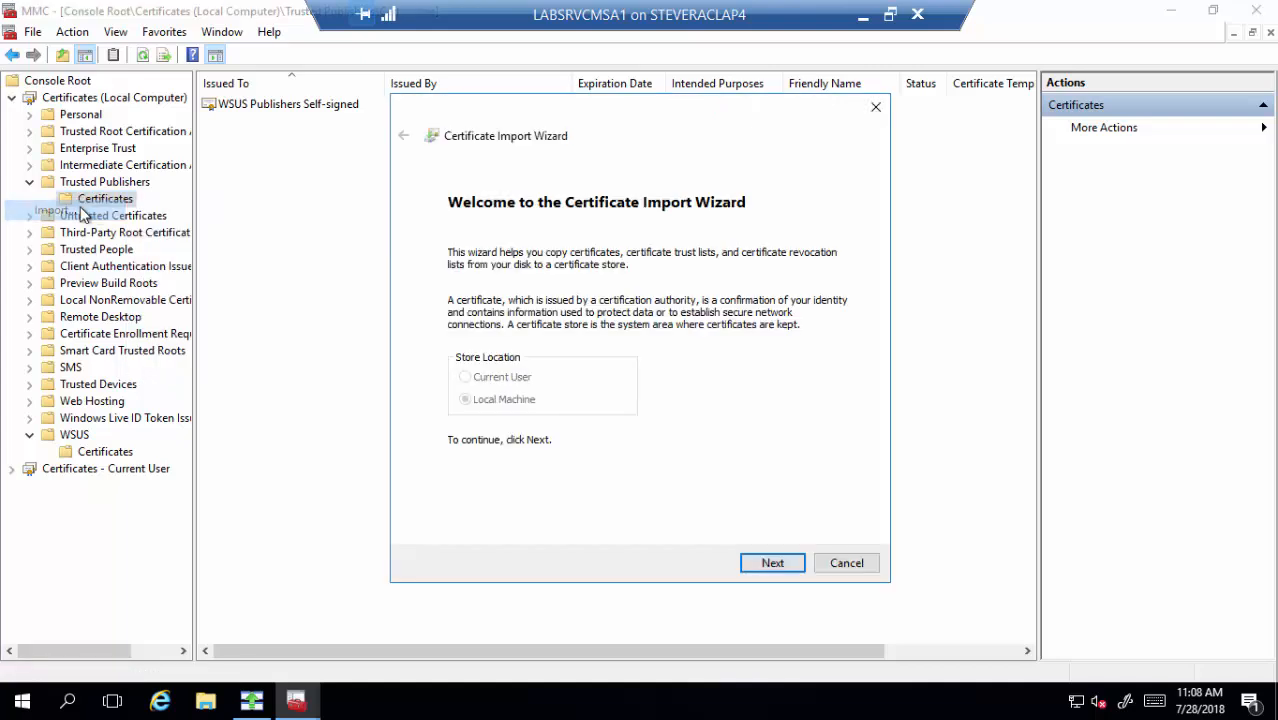
click(771, 565)
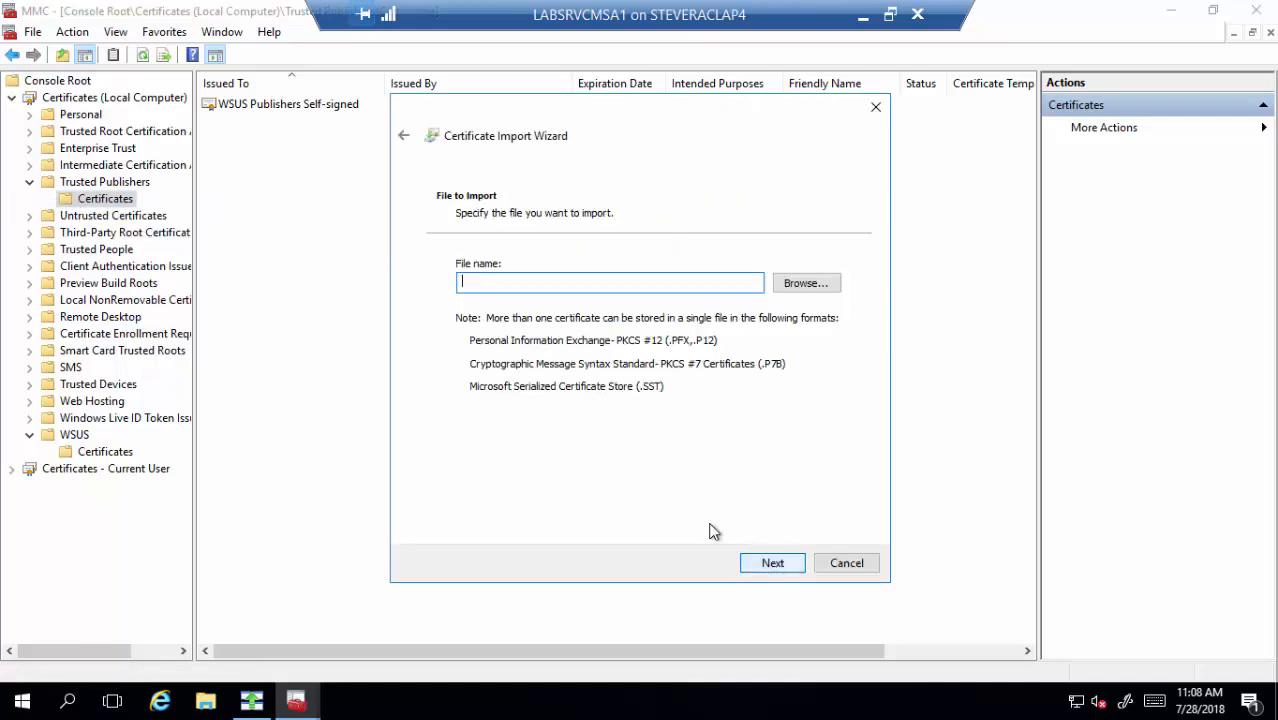
click(845, 563)
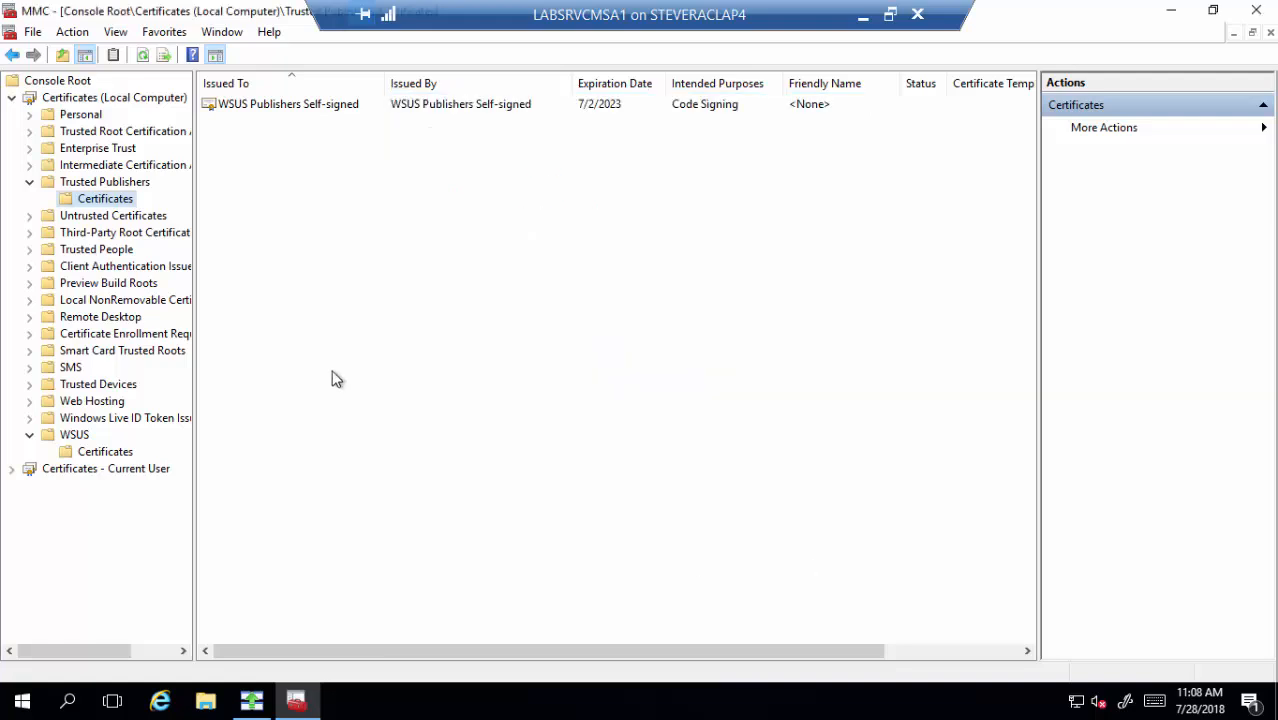
Display the certificates in the local computer's Trusted Root Certification Authorities store
click(28, 132)
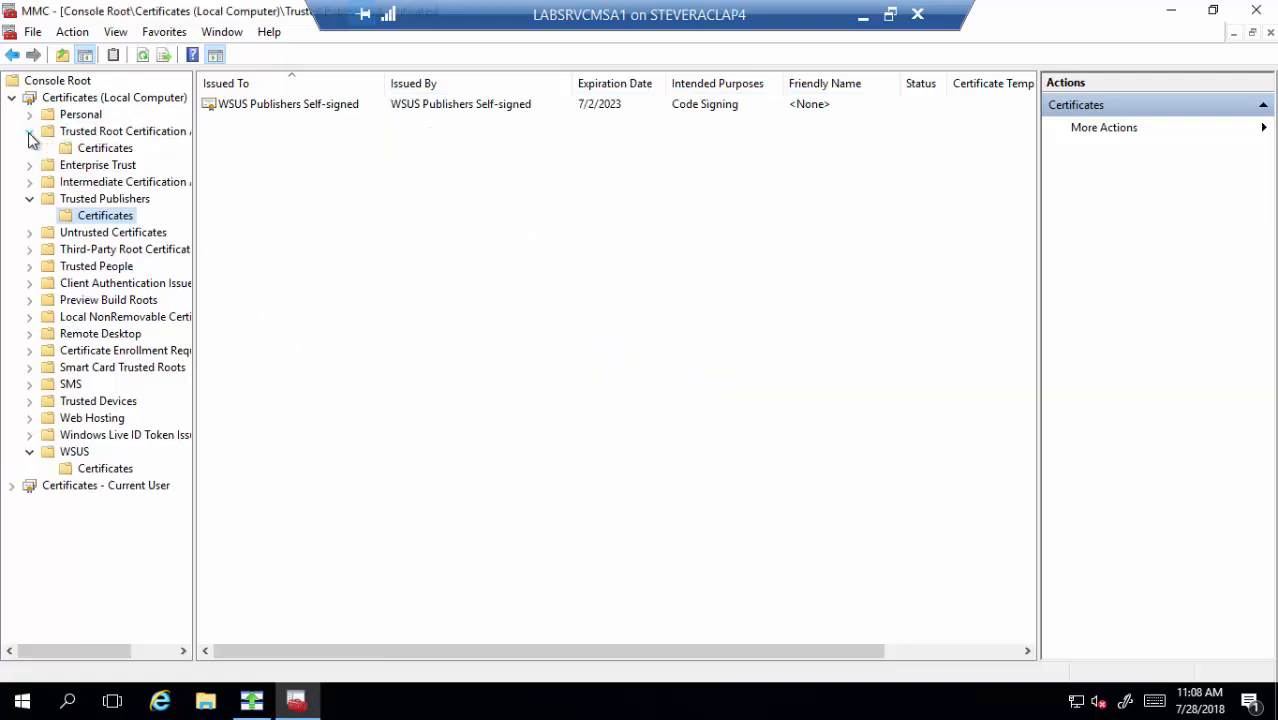
click(88, 150)
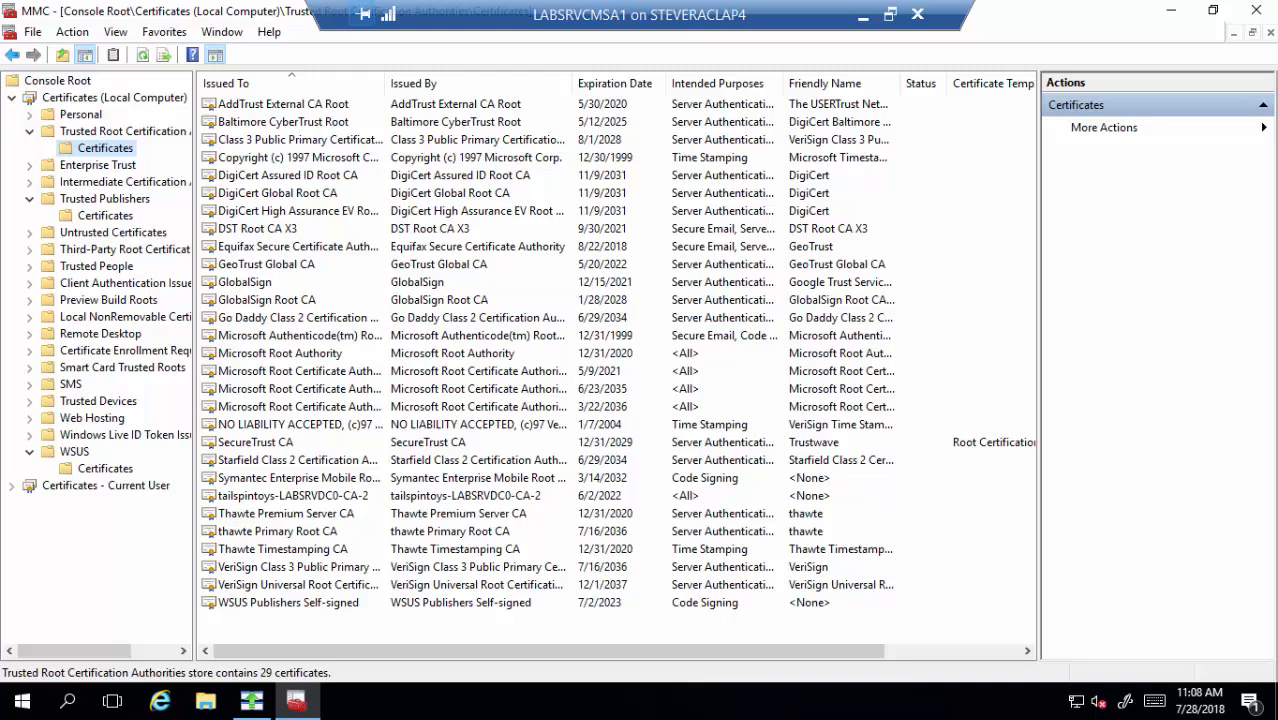
Switch to the LABSRV10-1 virtual machine, show it full screen, and sign in to the domain administrator account with its password
key(alt+Tab)
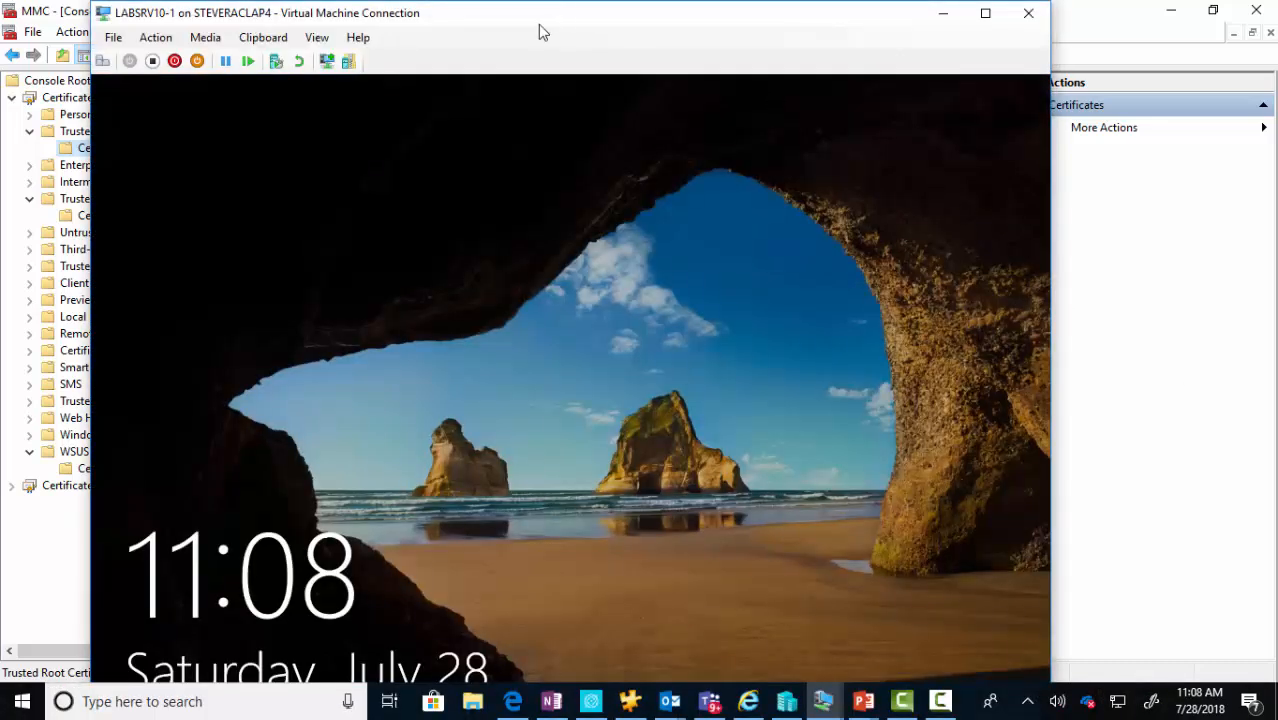
double_click(538, 24)
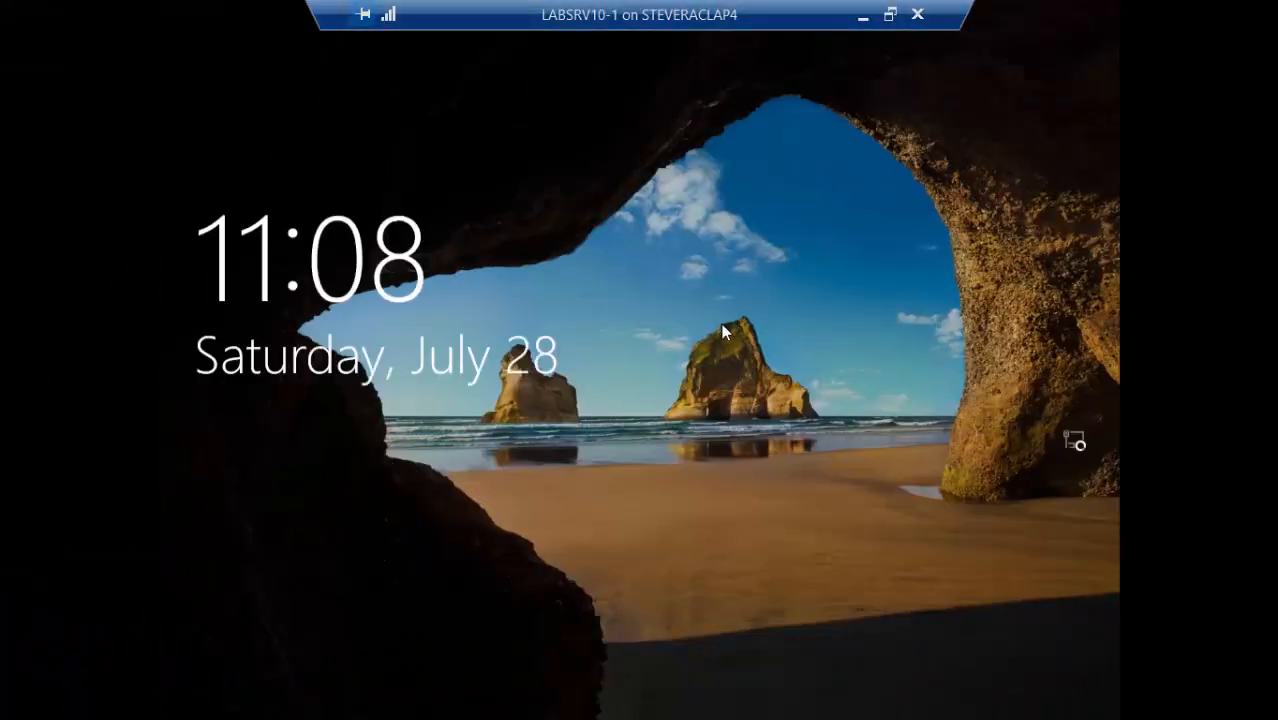
text(•••••••)
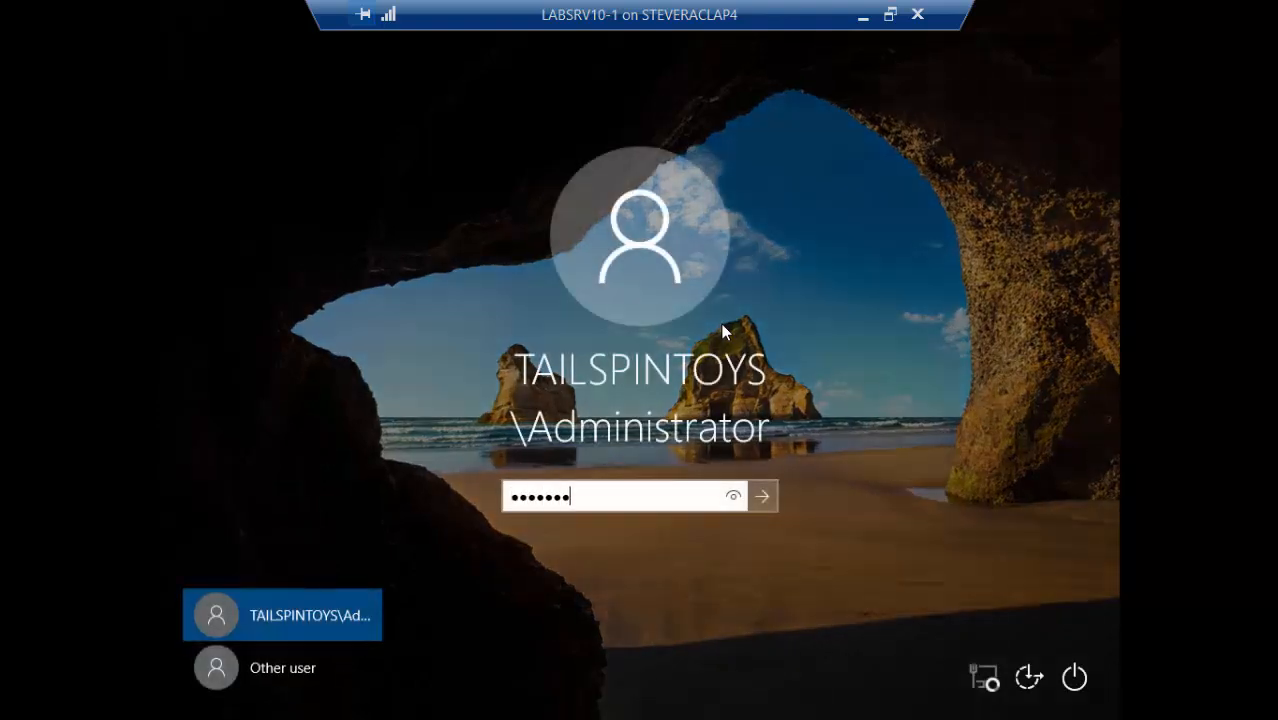
text(•••••)
key(Return)
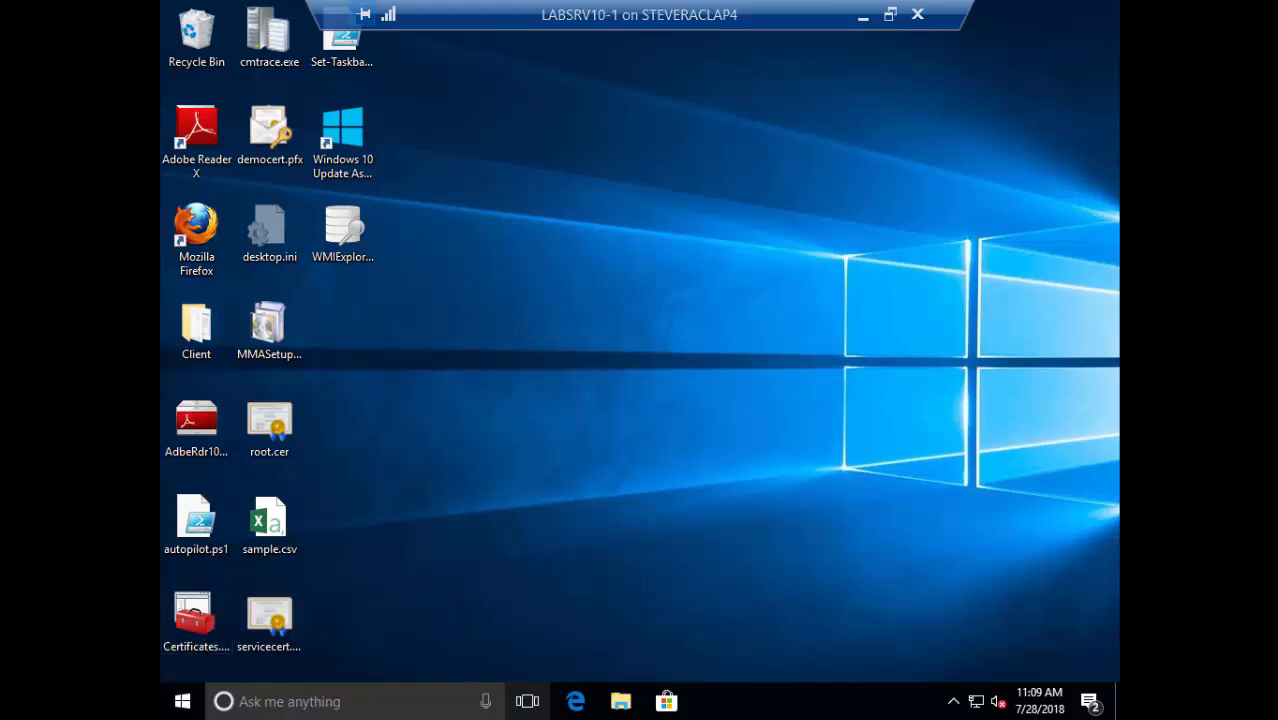
Open a command prompt on the client, run certutil, and exit the prompt
click(440, 710)
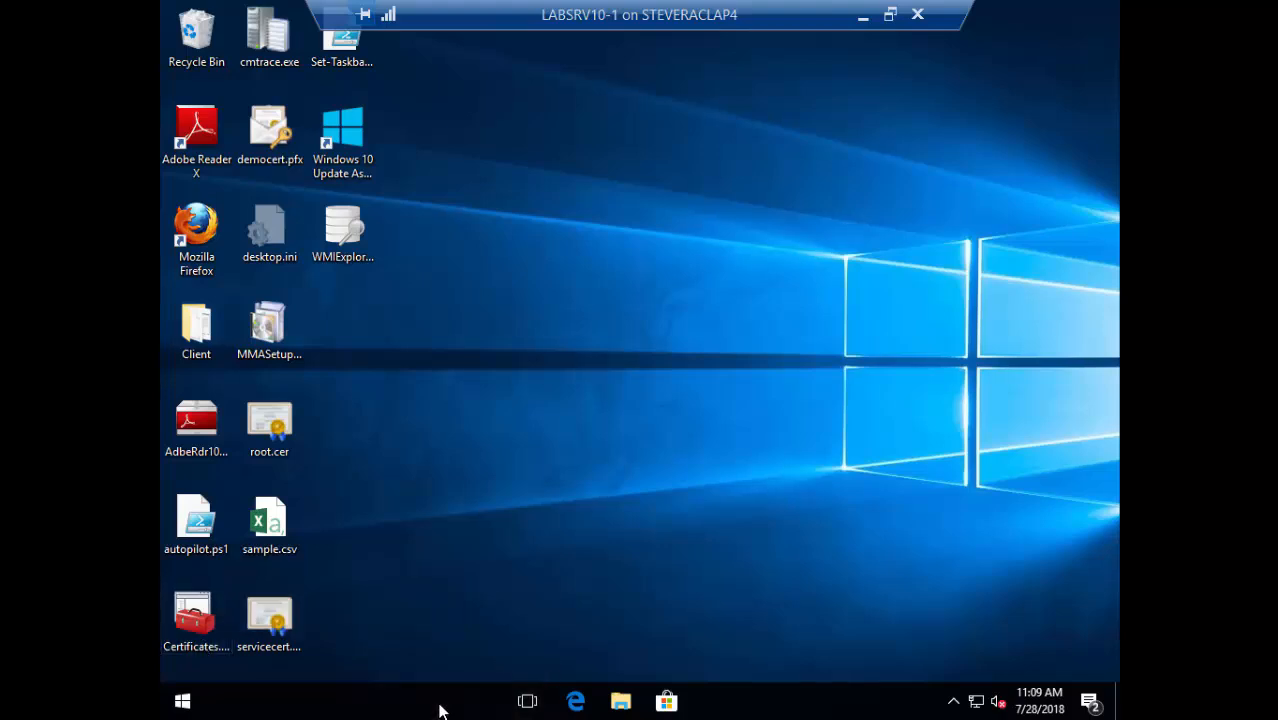
text(cmd)
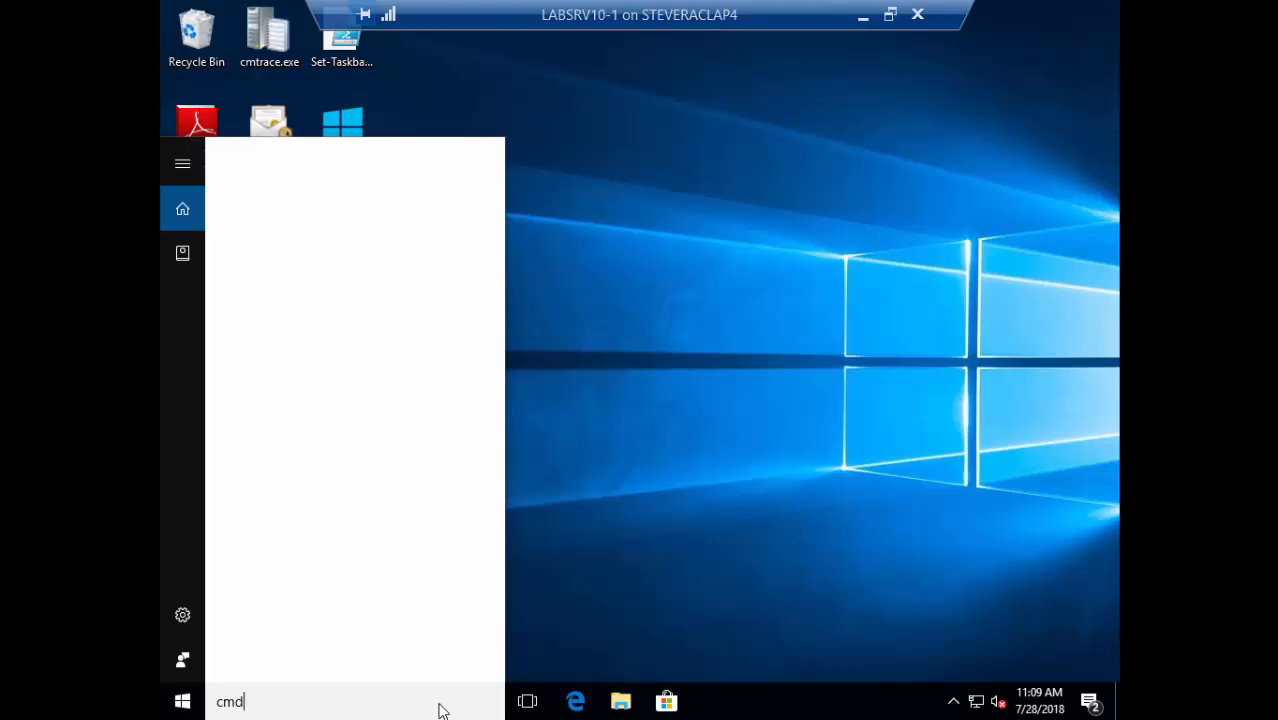
key(Return)
text(certutil)
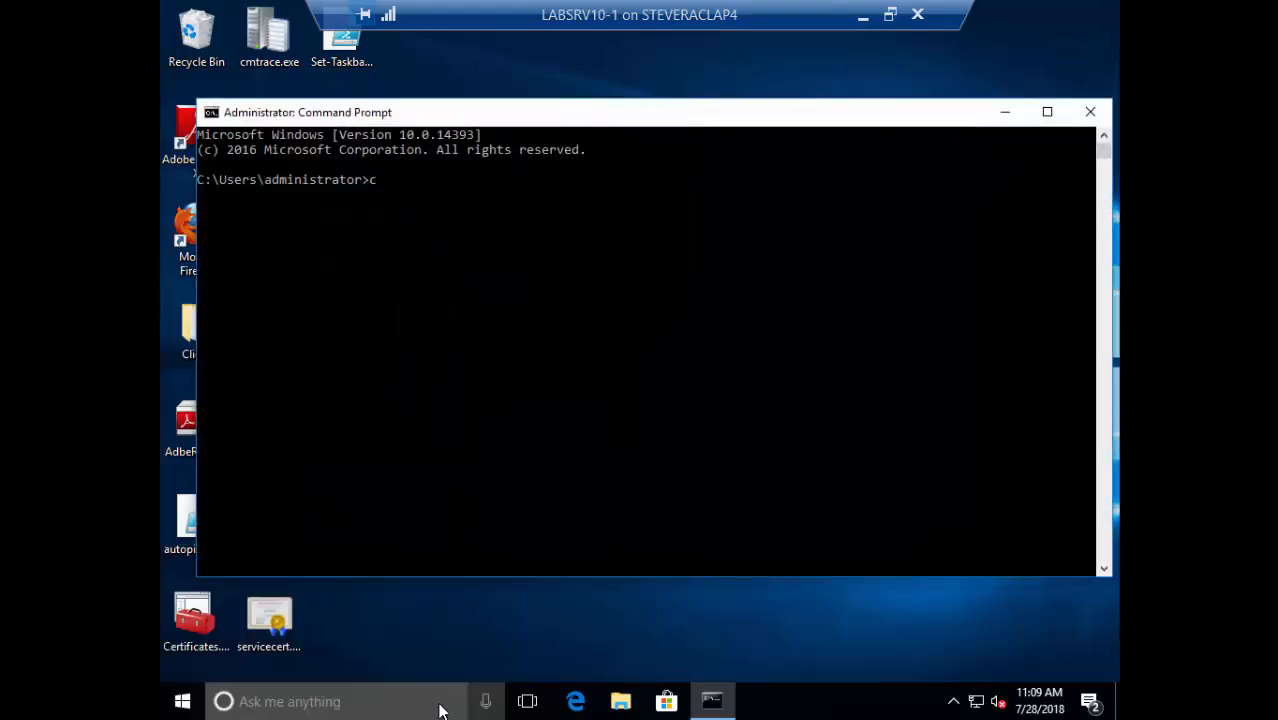
key(Return)
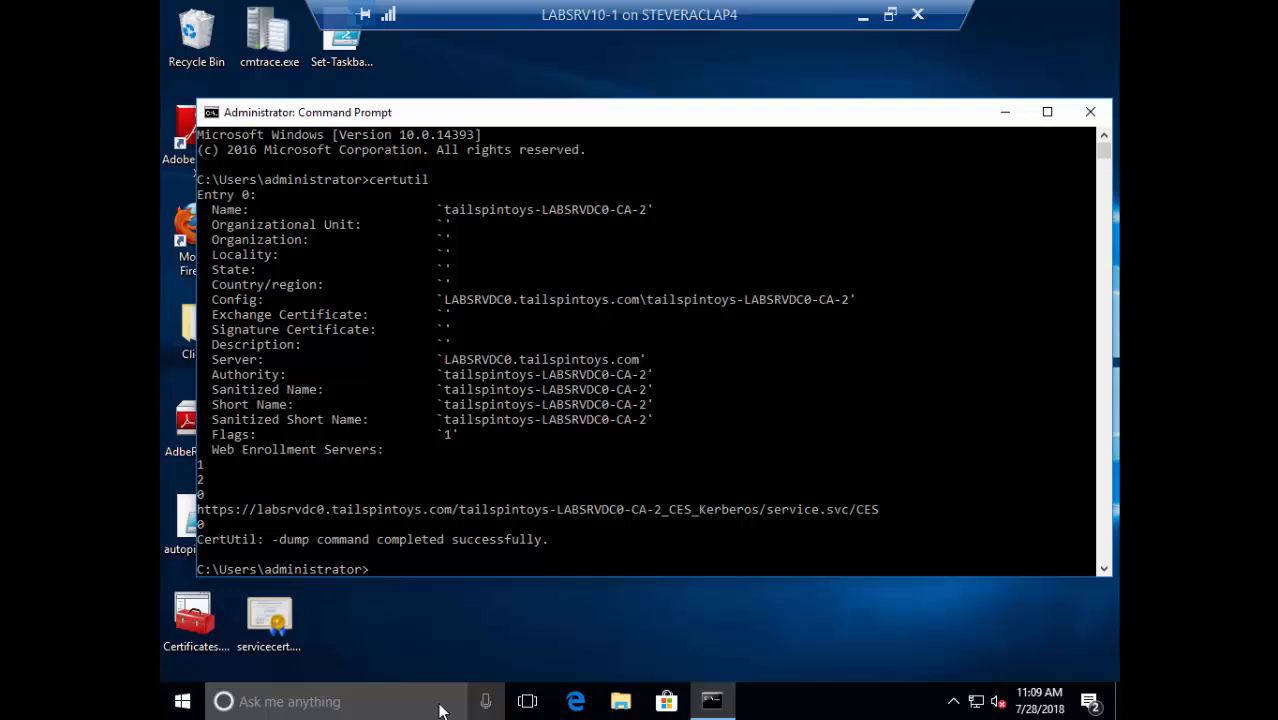
text(exit)
key(Return)
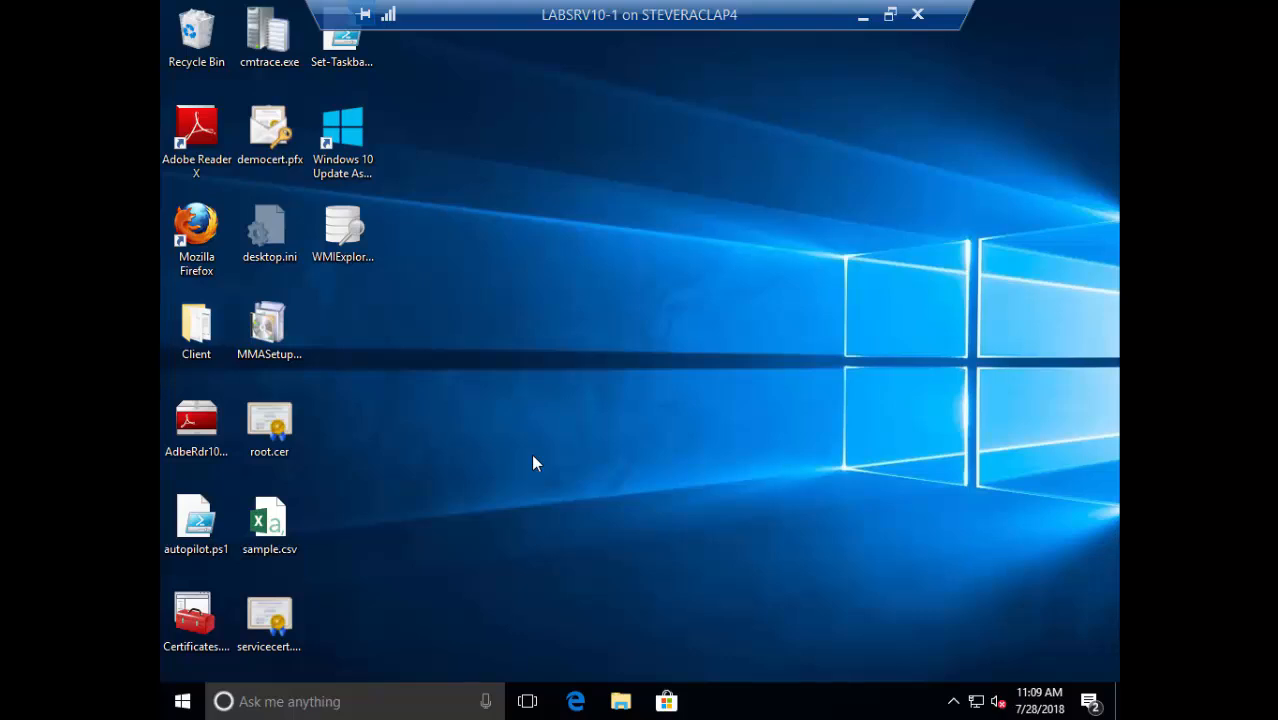
Open the Certificates console from the client's desktop and select the WSUS Publishers Self-signed certificate in the local computer's Trusted Publishers store
click(195, 617)
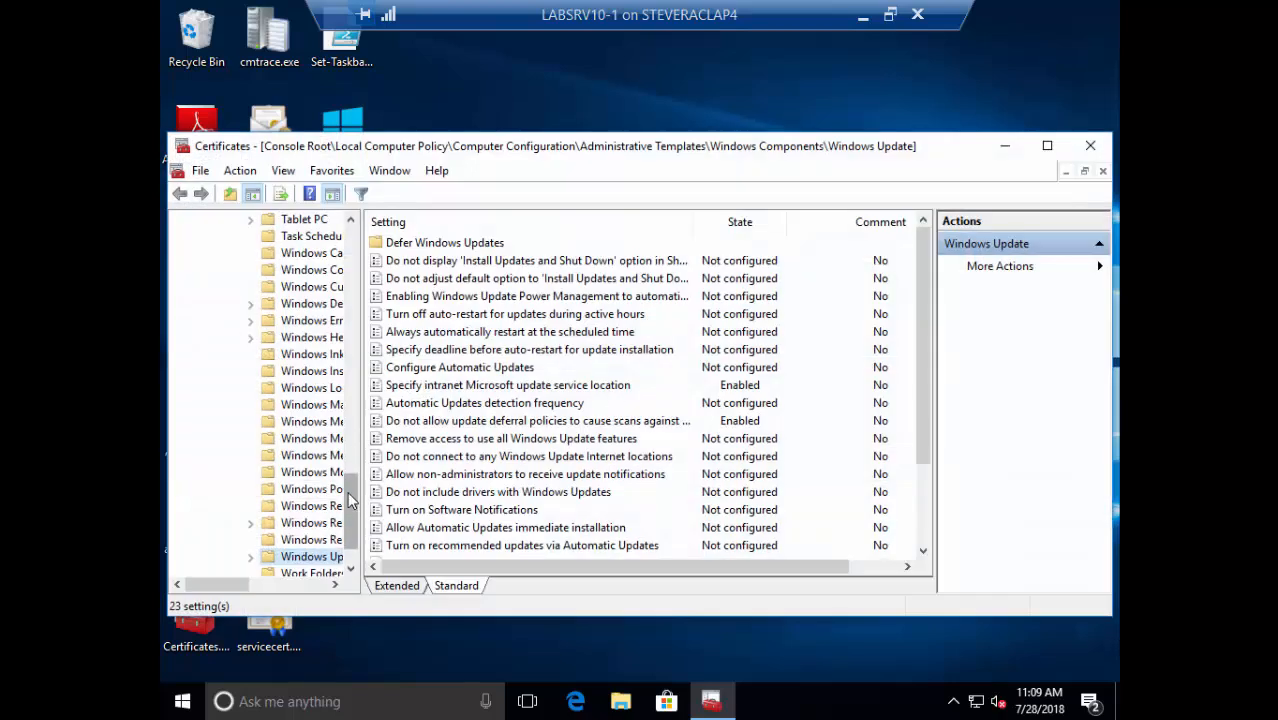
scroll(347, 491, down, 1)
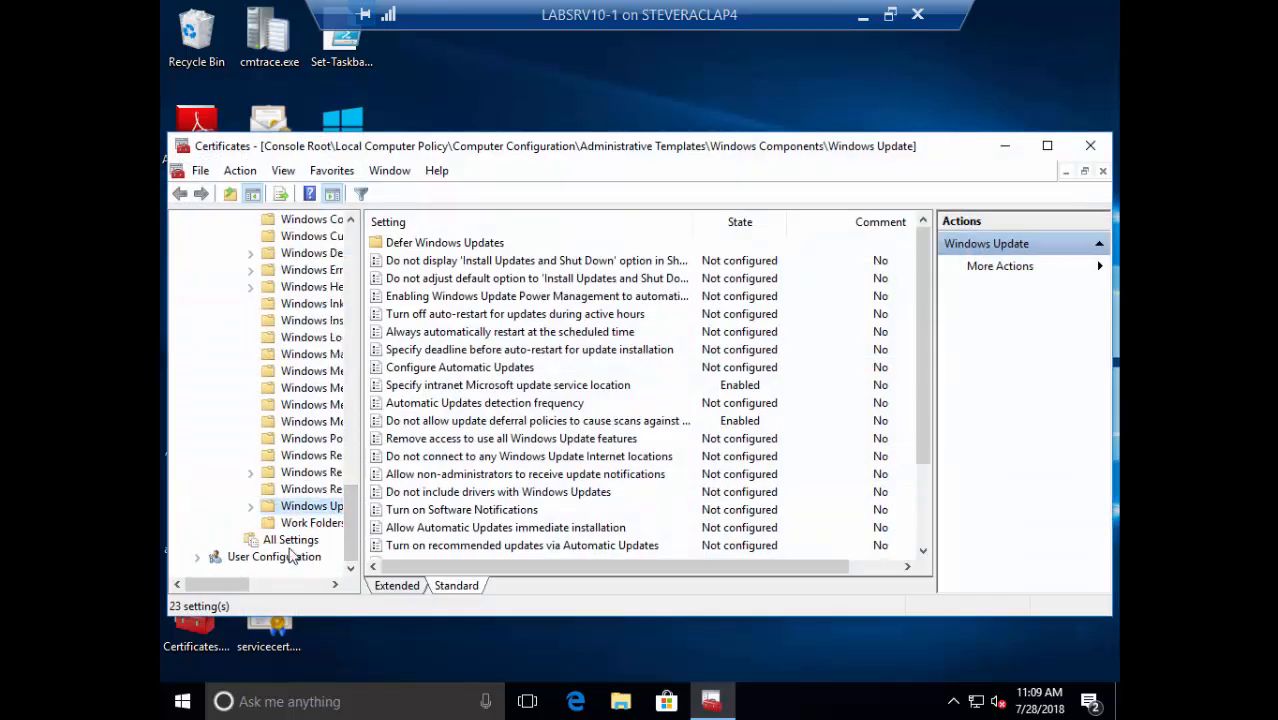
scroll(361, 300, up, 10)
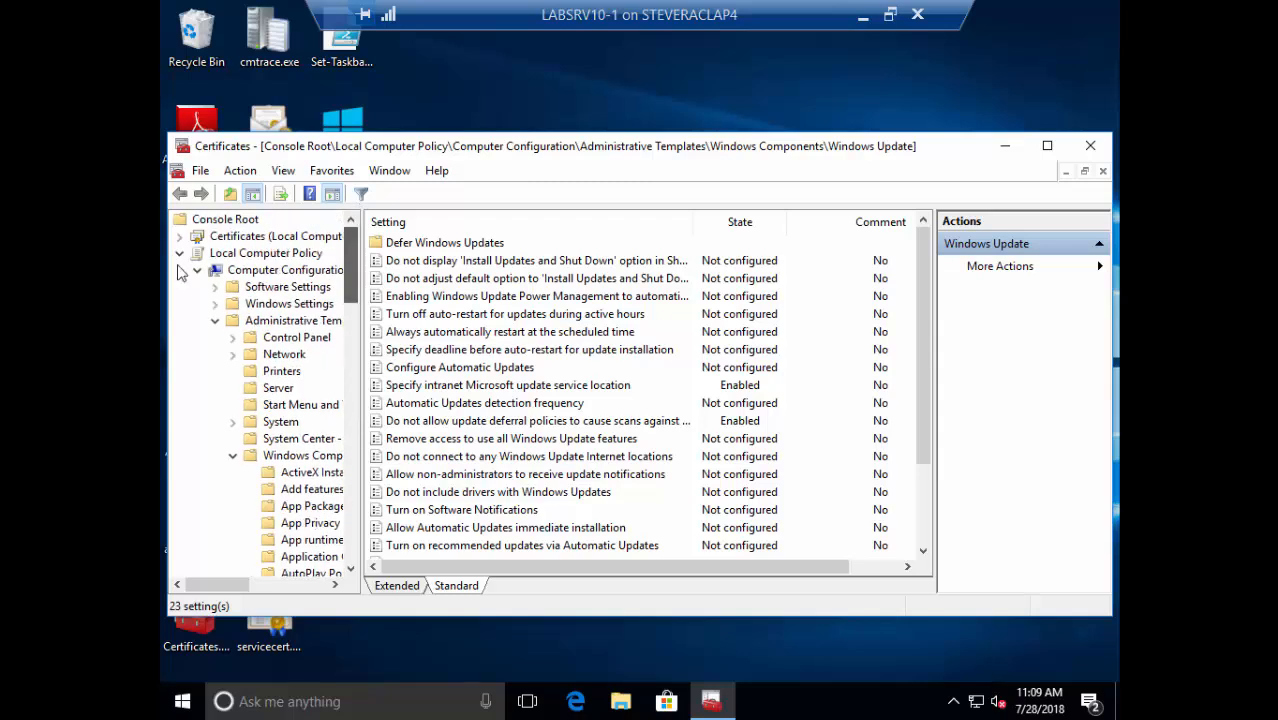
click(179, 238)
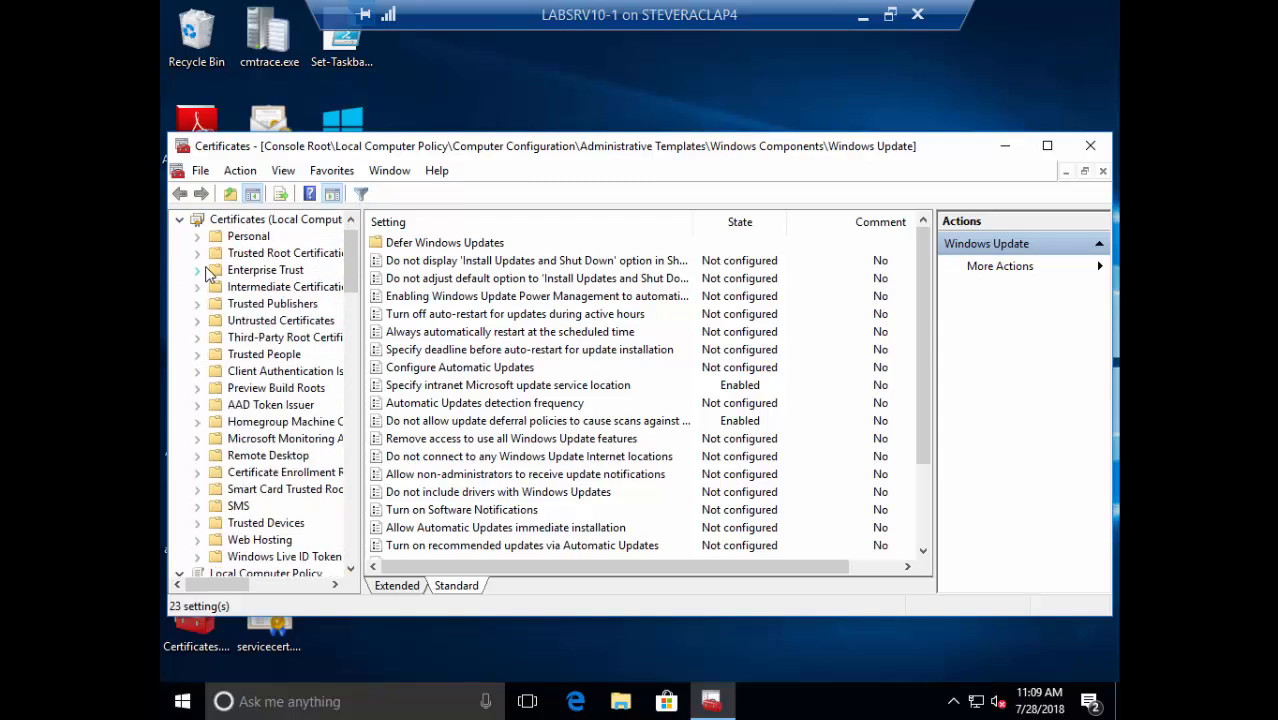
click(198, 304)
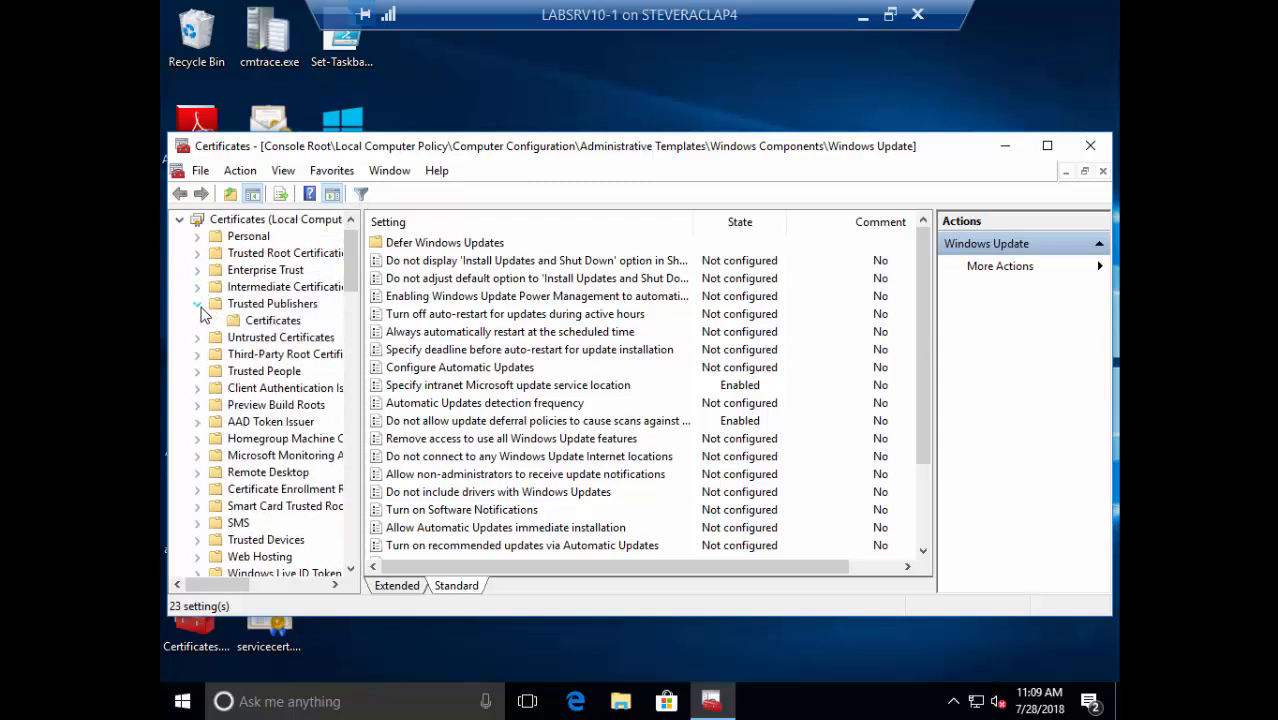
click(265, 322)
click(511, 262)
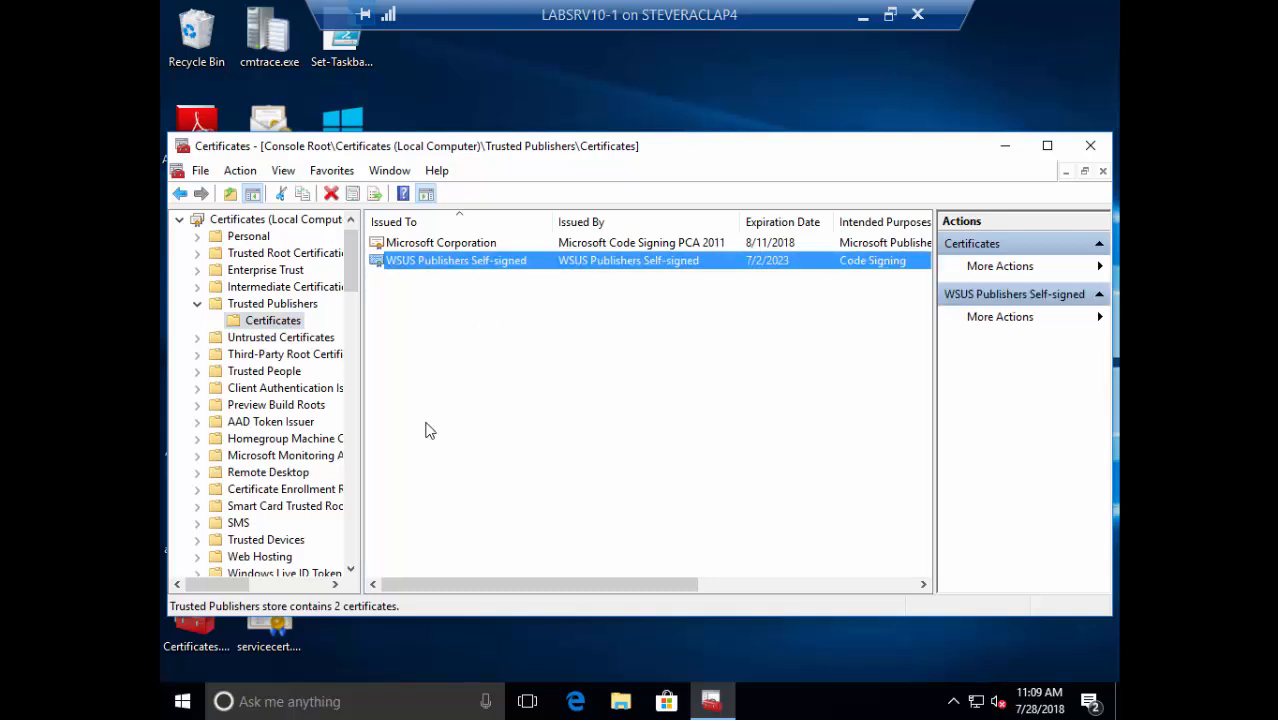
Select the WSUS Publishers Self-signed certificate in the client's Trusted Root Certification Authorities store
click(198, 253)
click(272, 270)
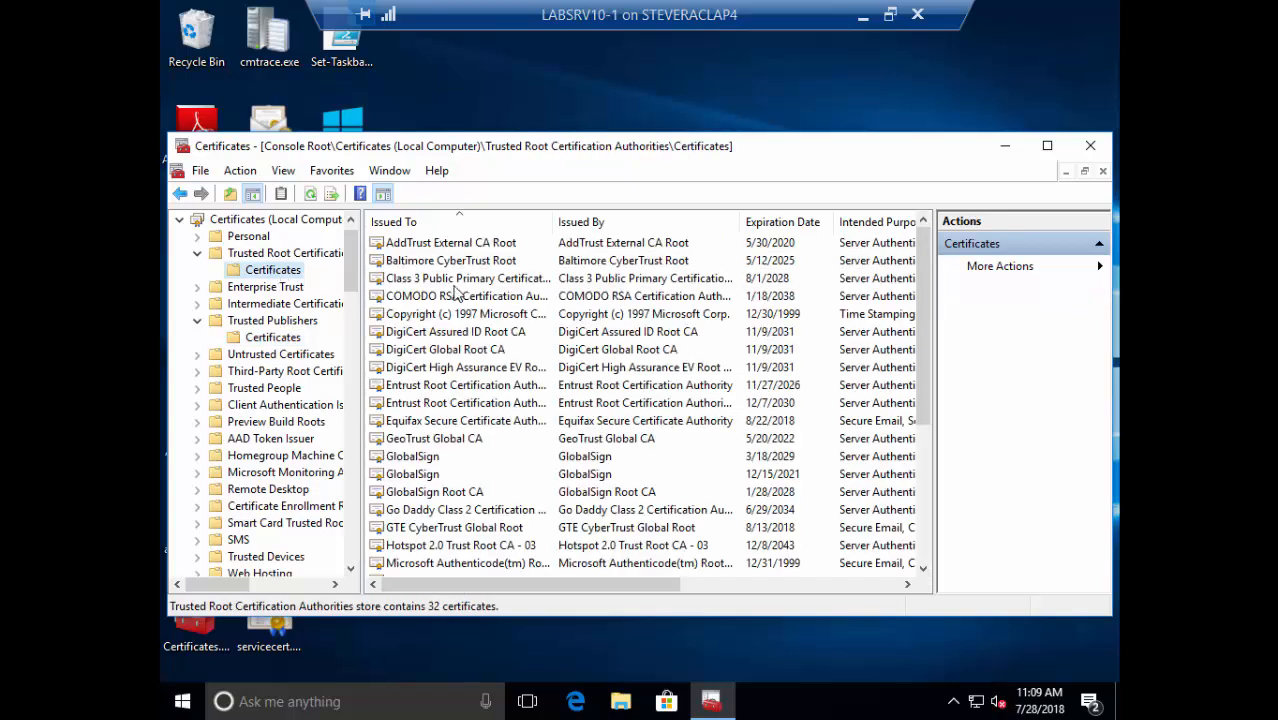
scroll(485, 380, down, 5)
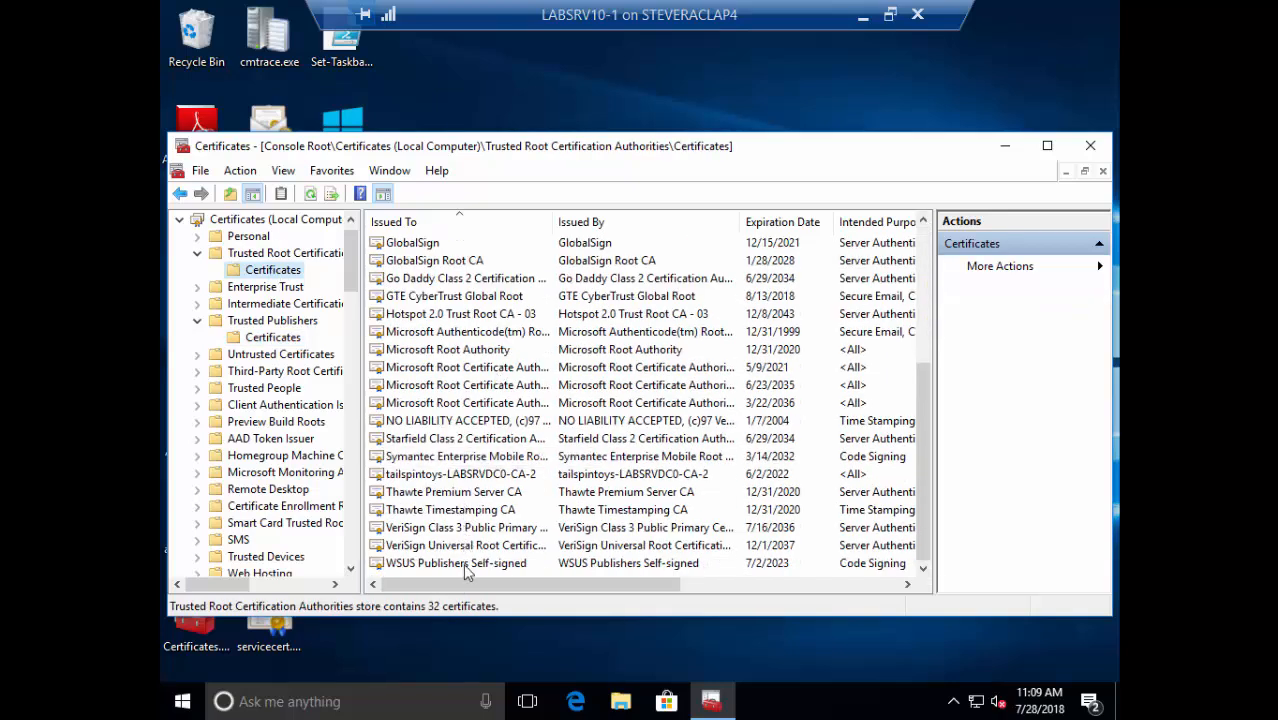
click(468, 564)
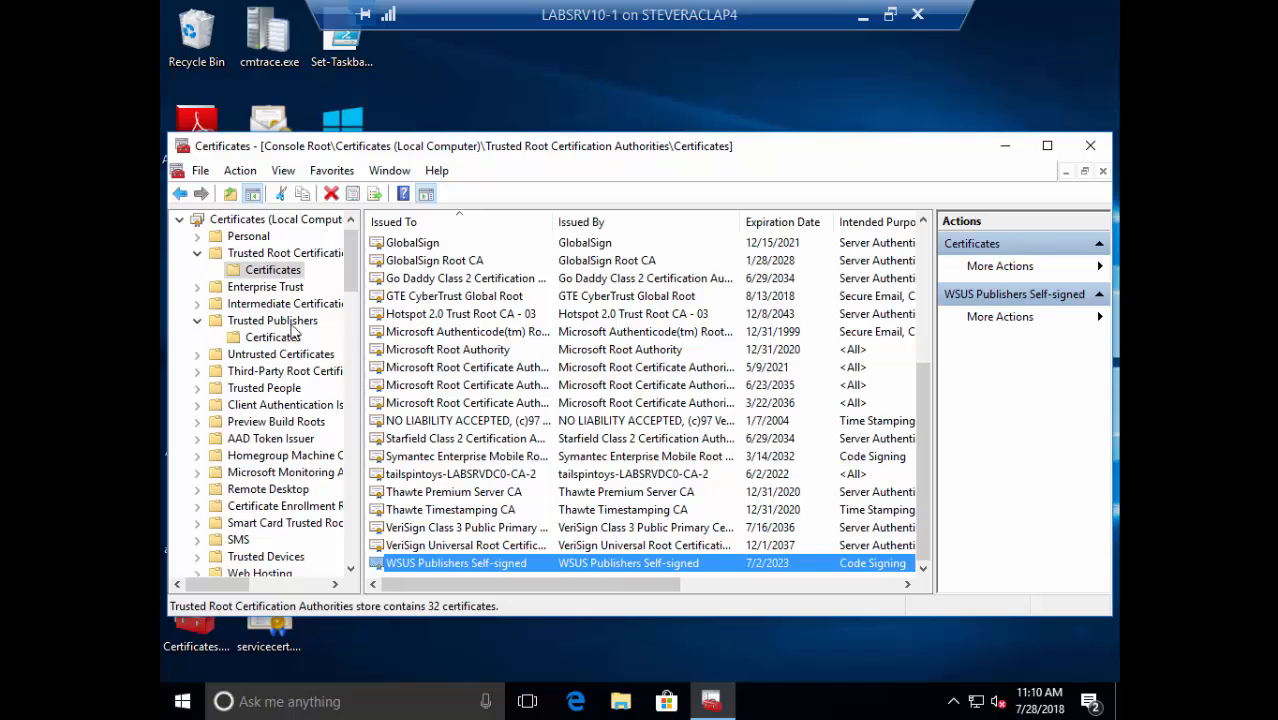
Display the Windows Update policies under Local Computer Policy and review the automatic updates, intranet update service location and update deferral settings
drag(351, 262, 355, 562)
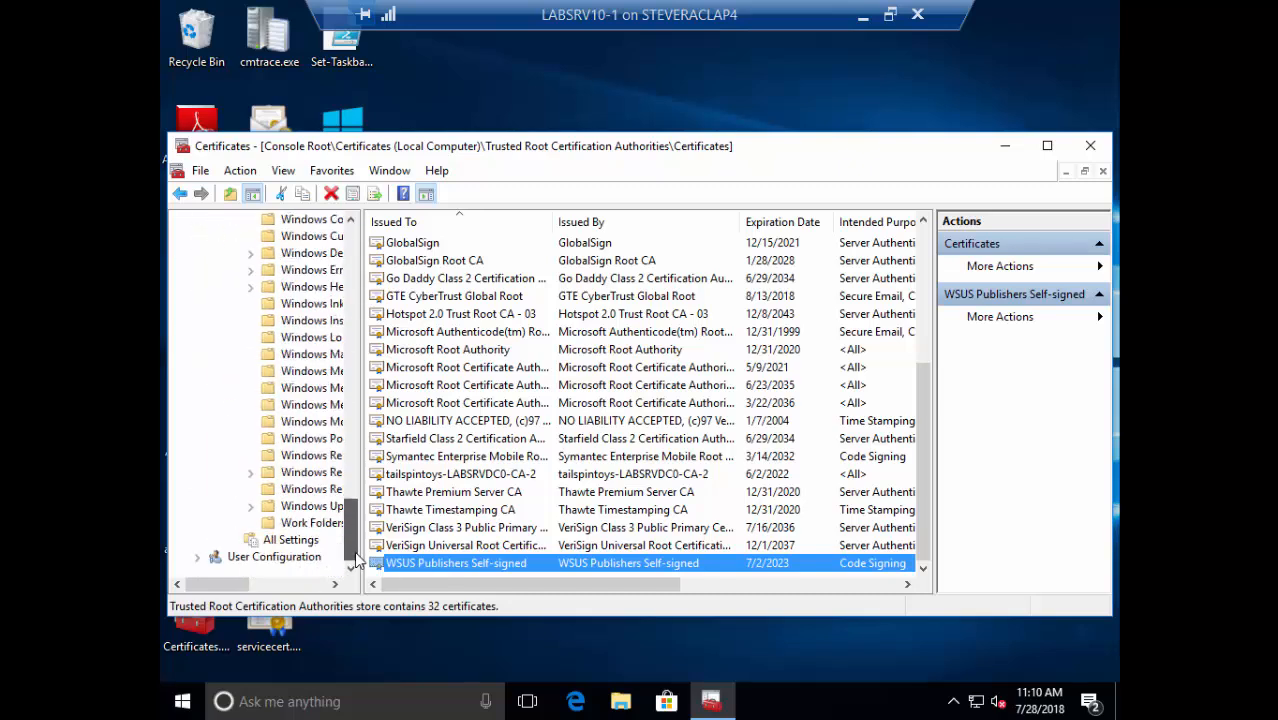
click(288, 508)
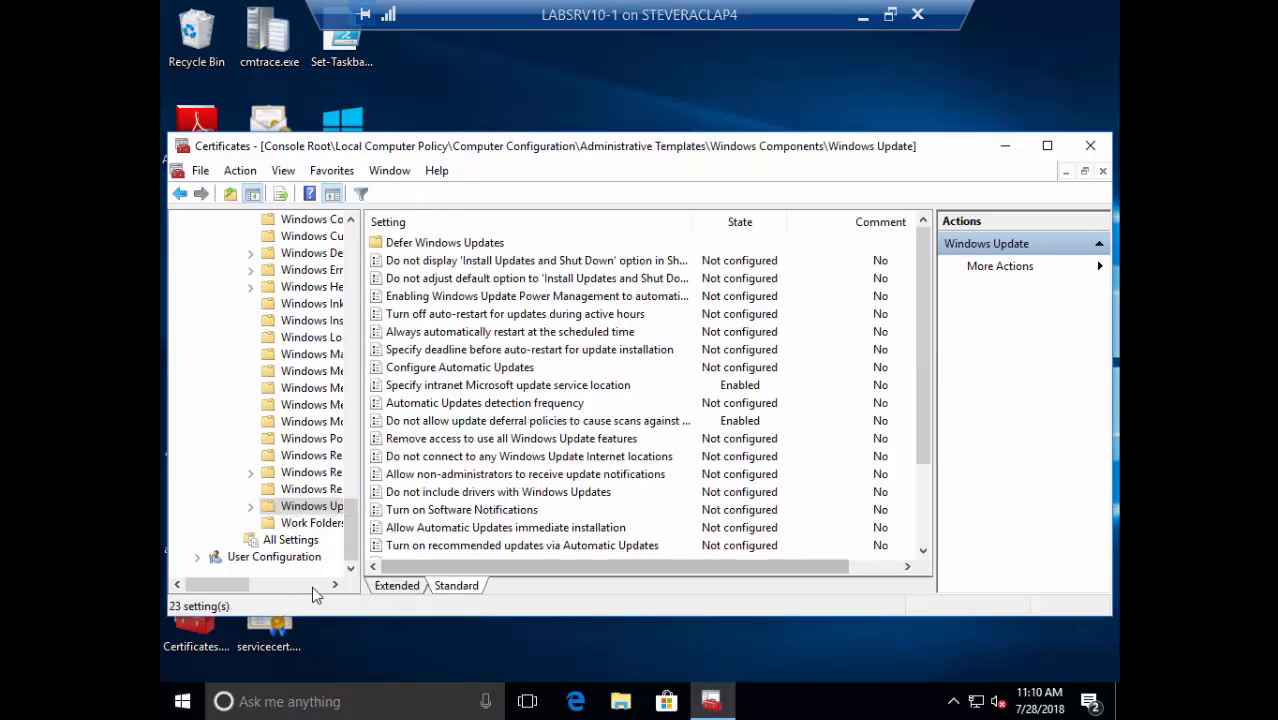
drag(250, 590, 281, 575)
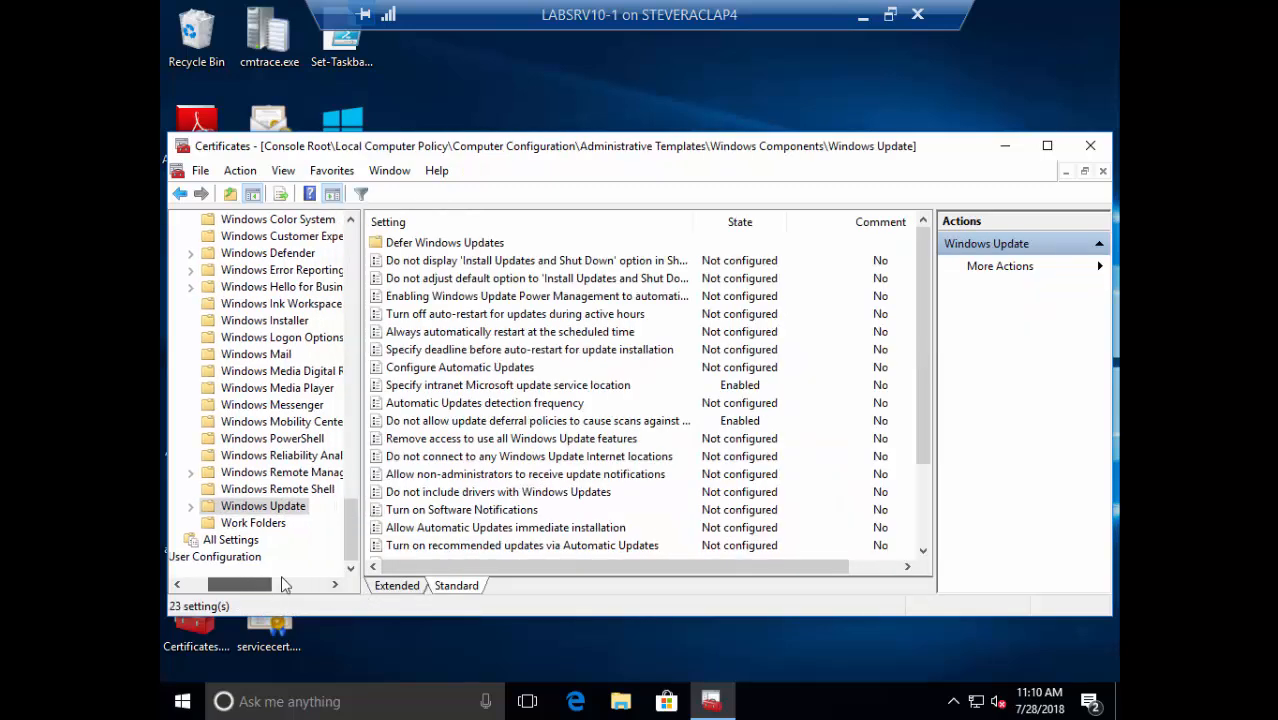
click(500, 367)
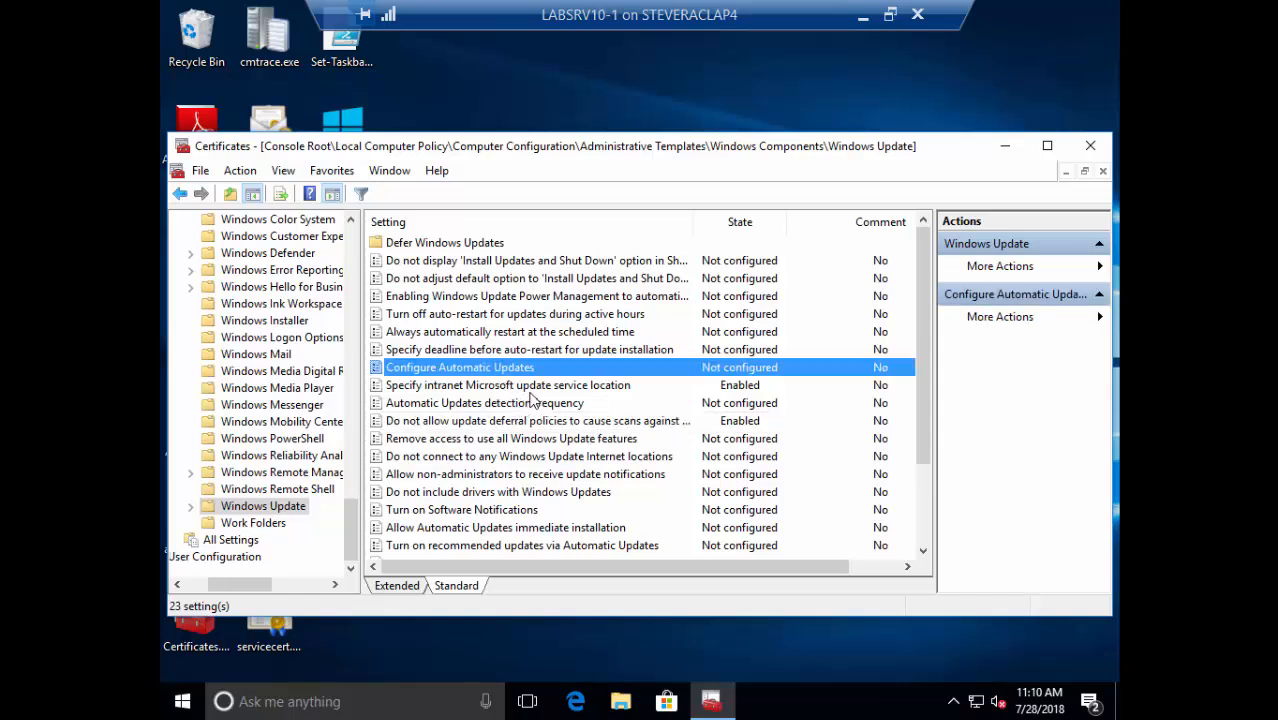
click(530, 389)
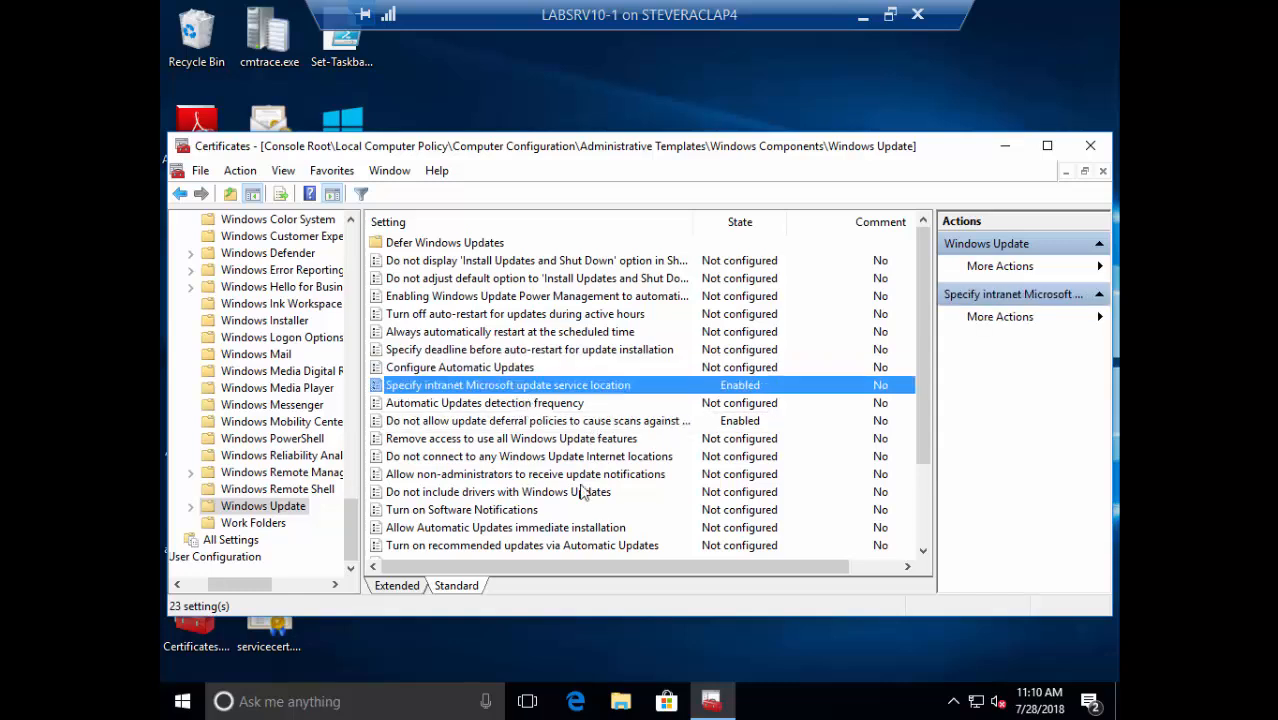
click(532, 369)
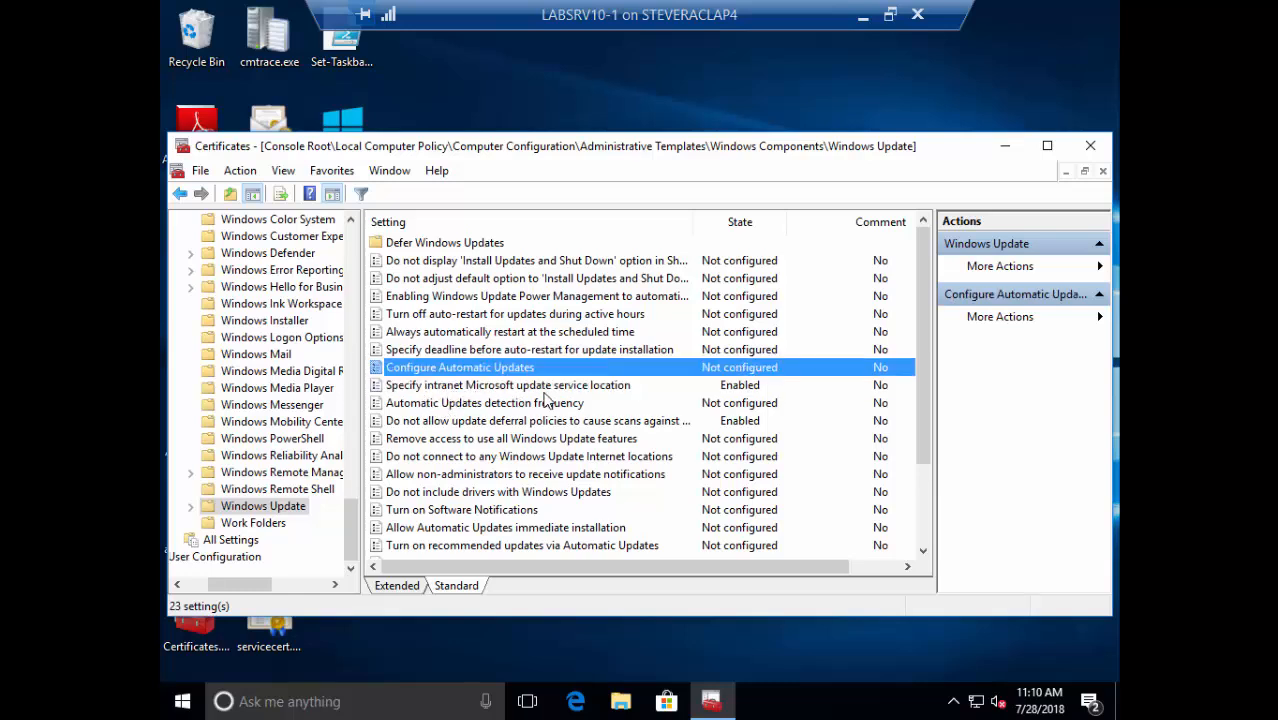
key(Down)
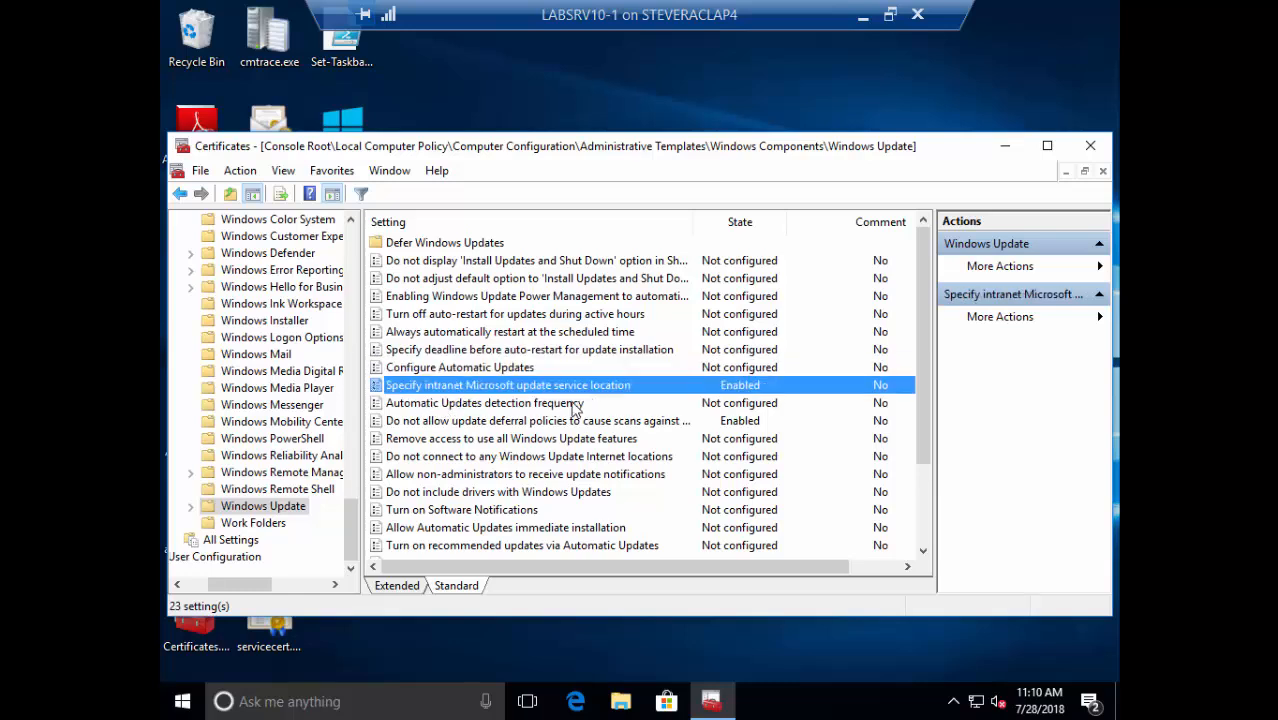
click(534, 427)
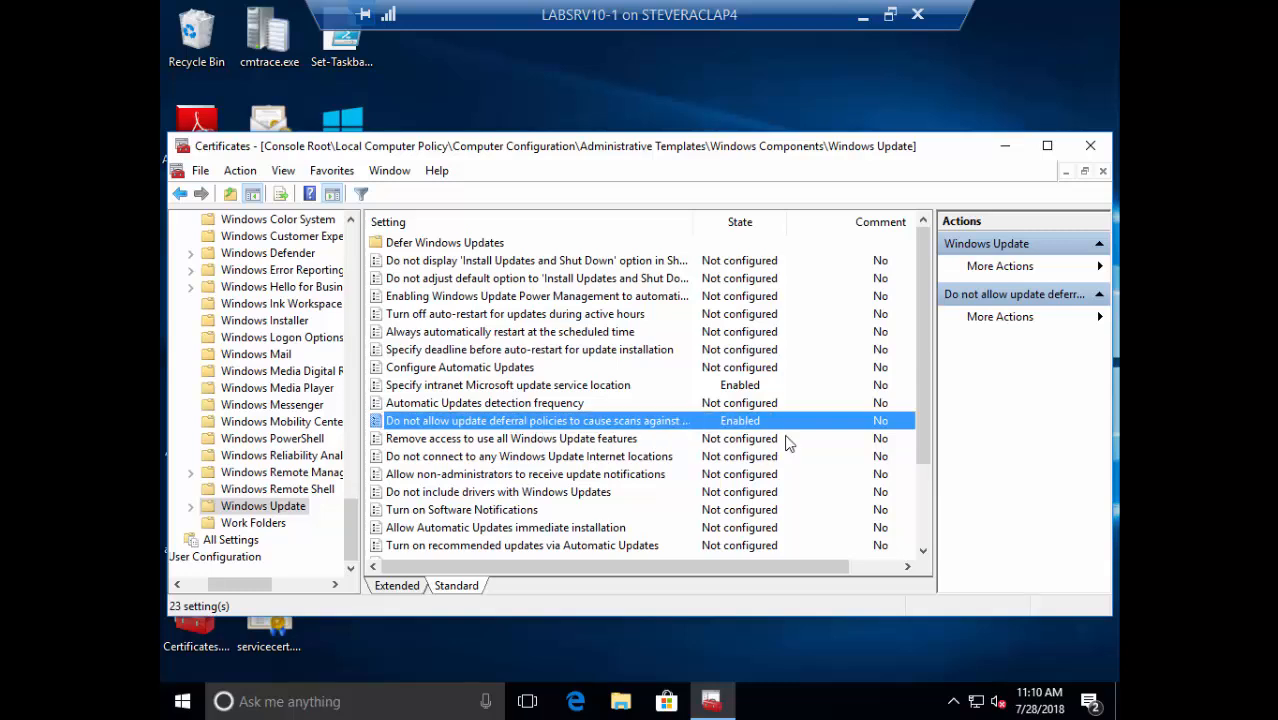
View the policy "Allow signed updates from an intranet Microsoft update service location" and dismiss it without changes
scroll(922, 350, down, 2)
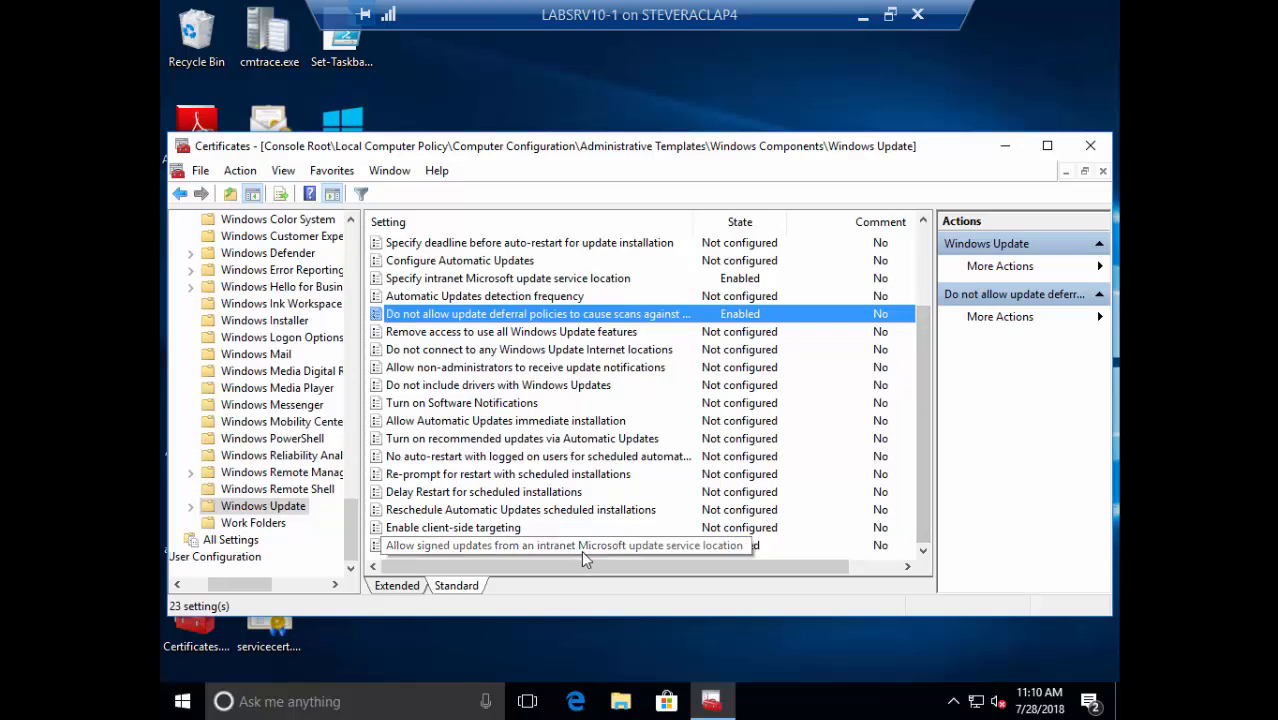
click(550, 546)
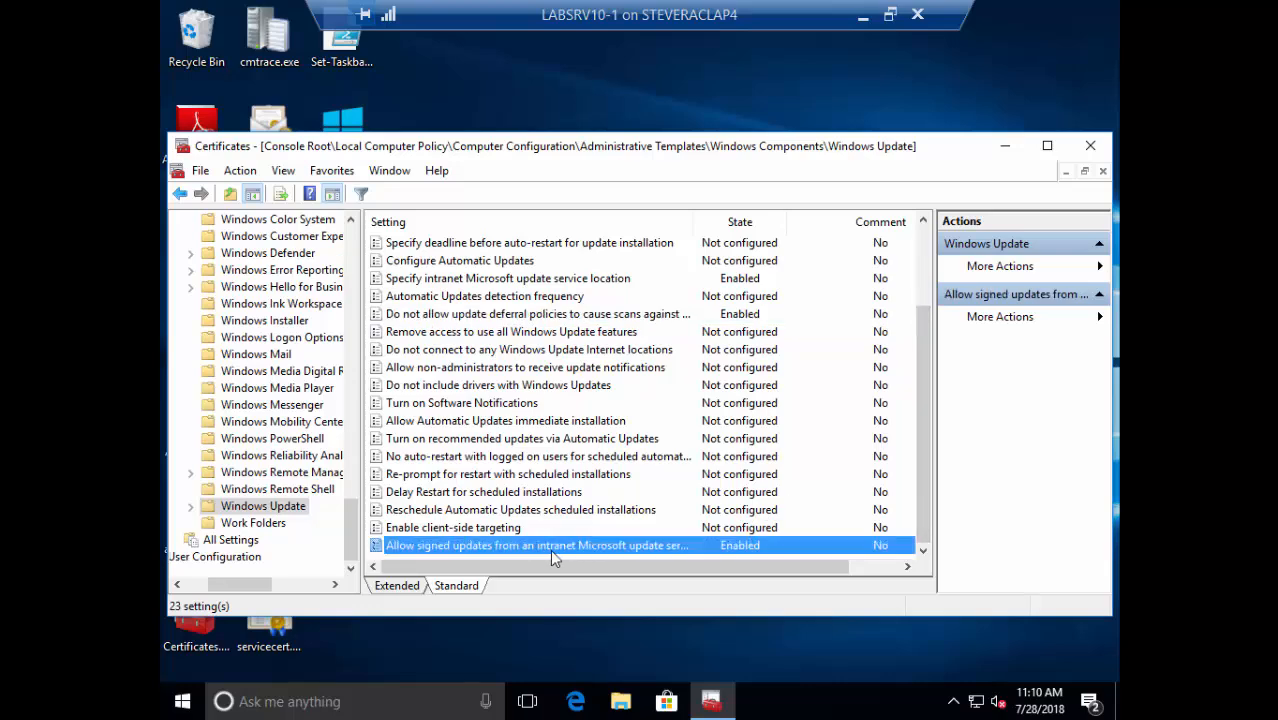
double_click(550, 548)
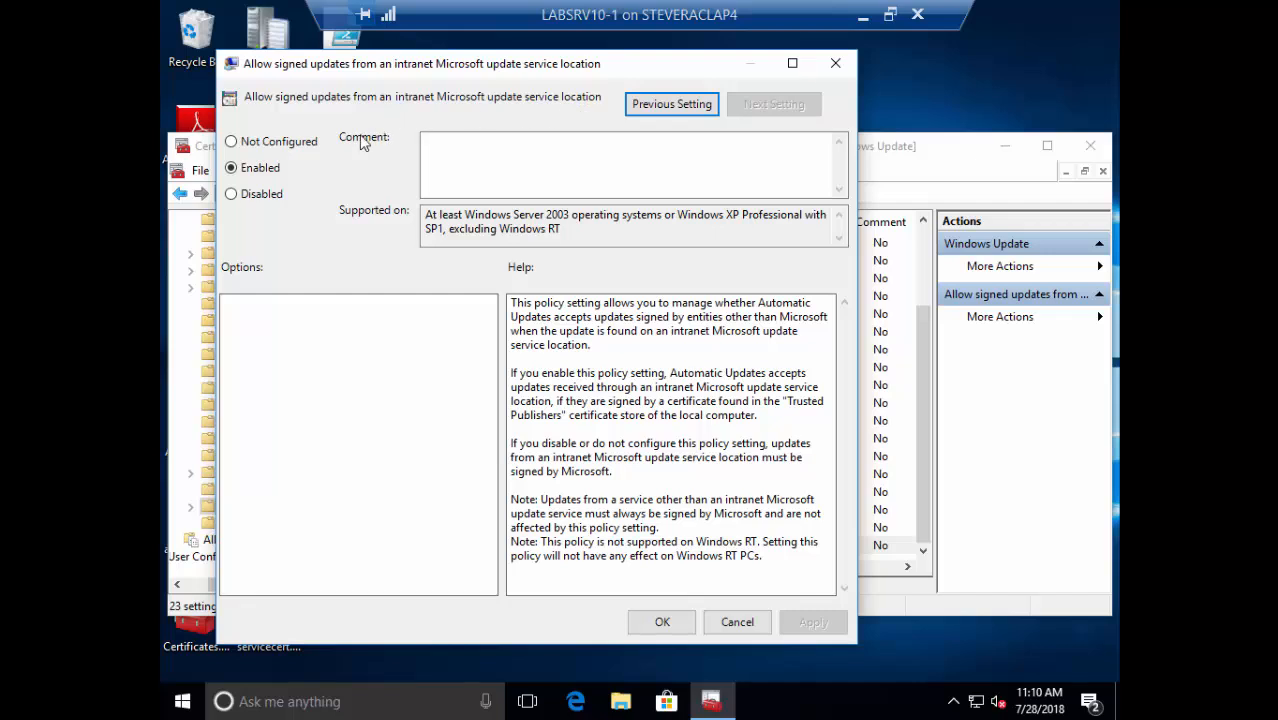
click(759, 624)
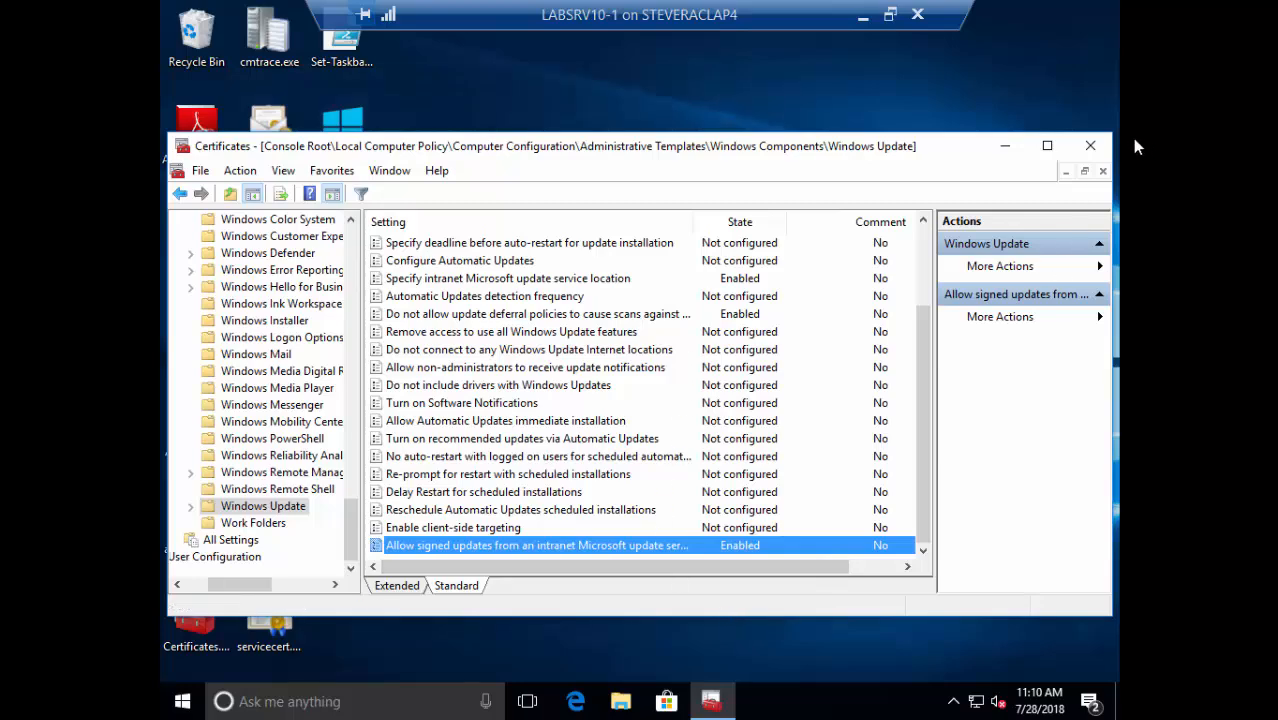
Close the client's Certificates console and the server's MMC console without saving their settings, and minimize both virtual machine windows
click(1090, 145)
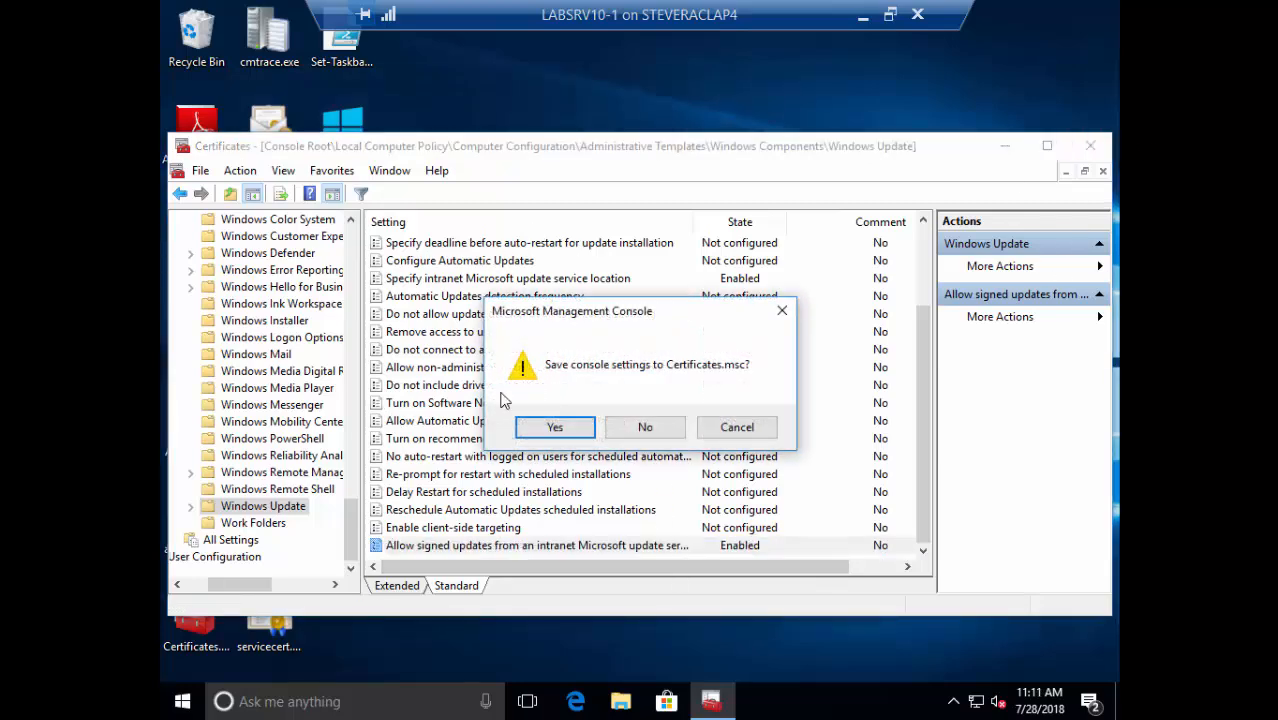
click(653, 435)
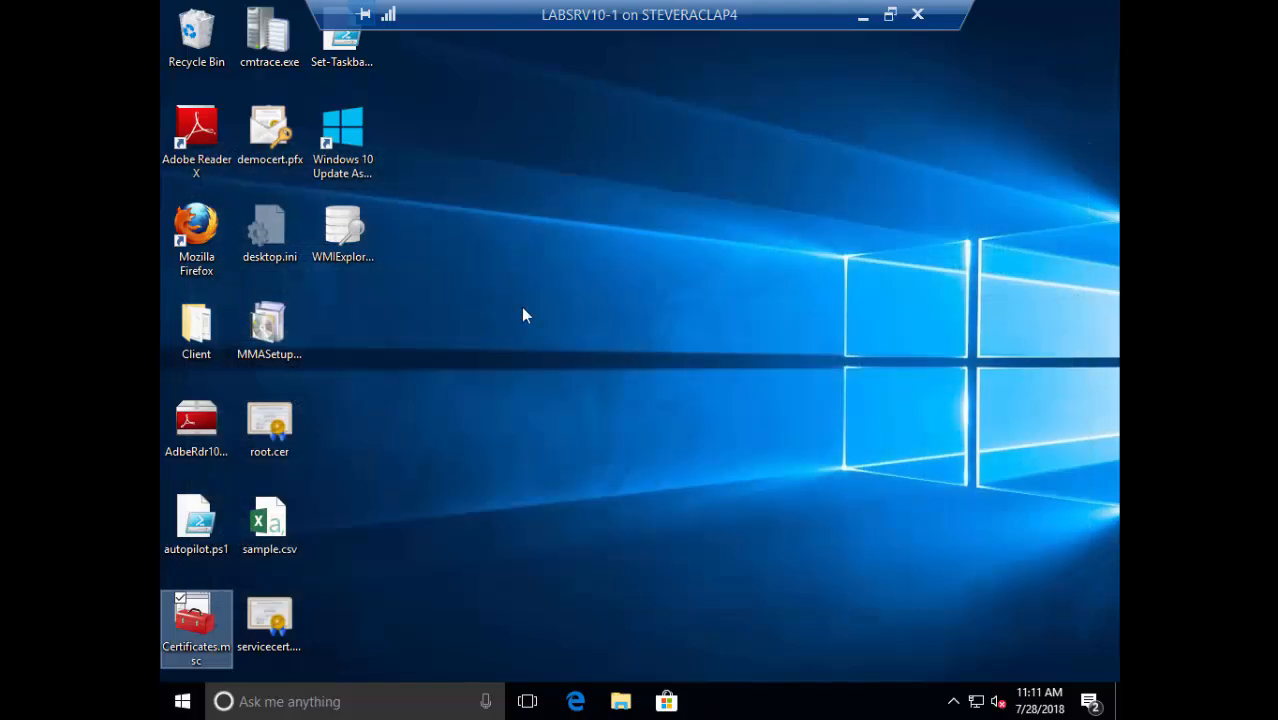
click(863, 17)
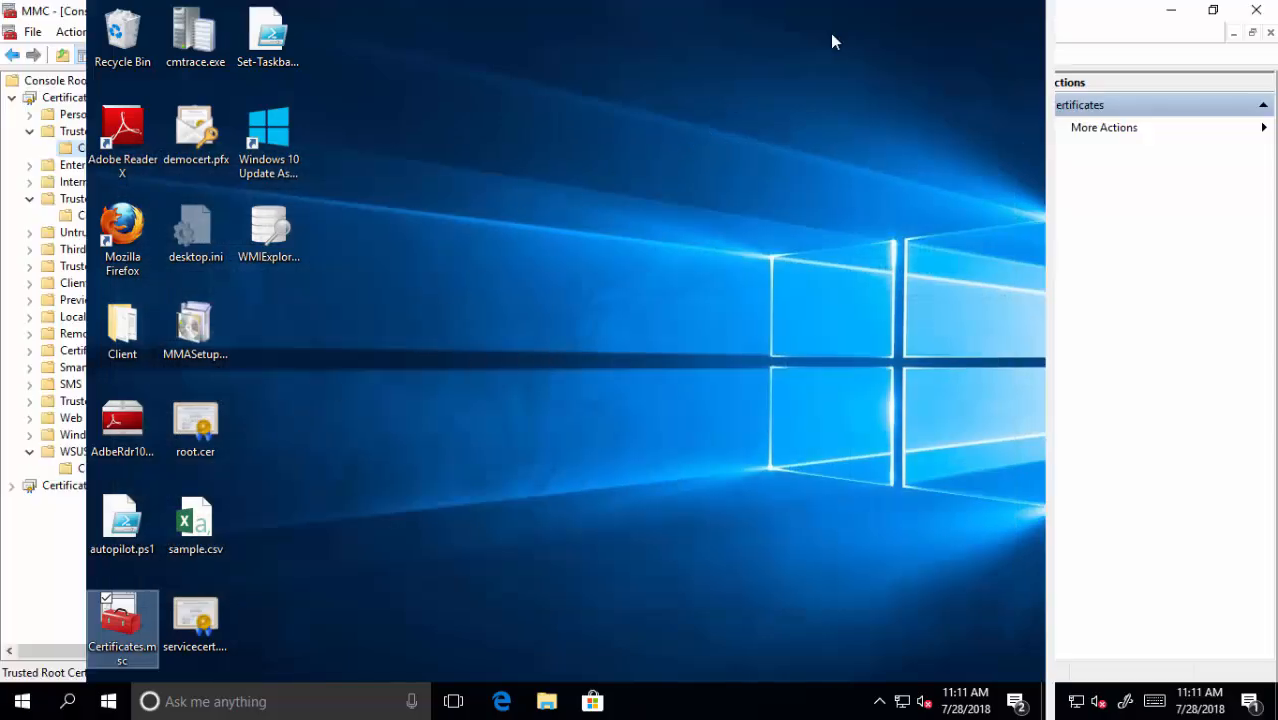
click(1255, 11)
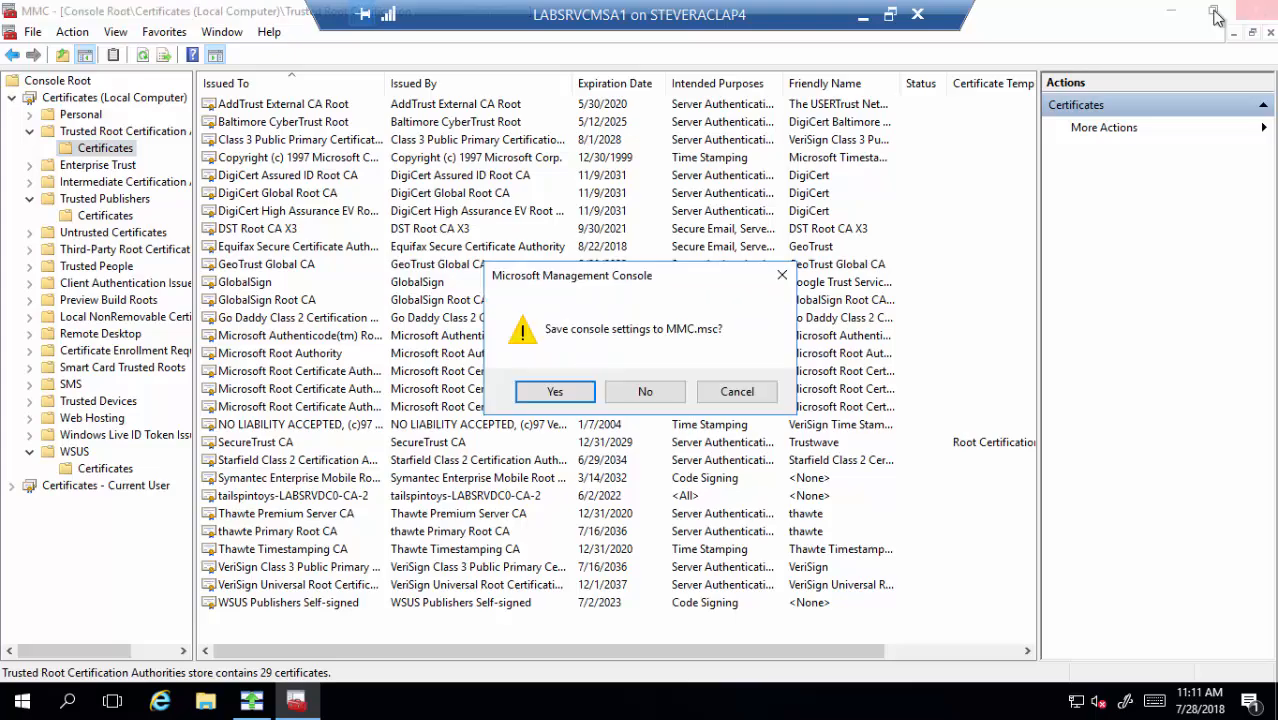
click(658, 392)
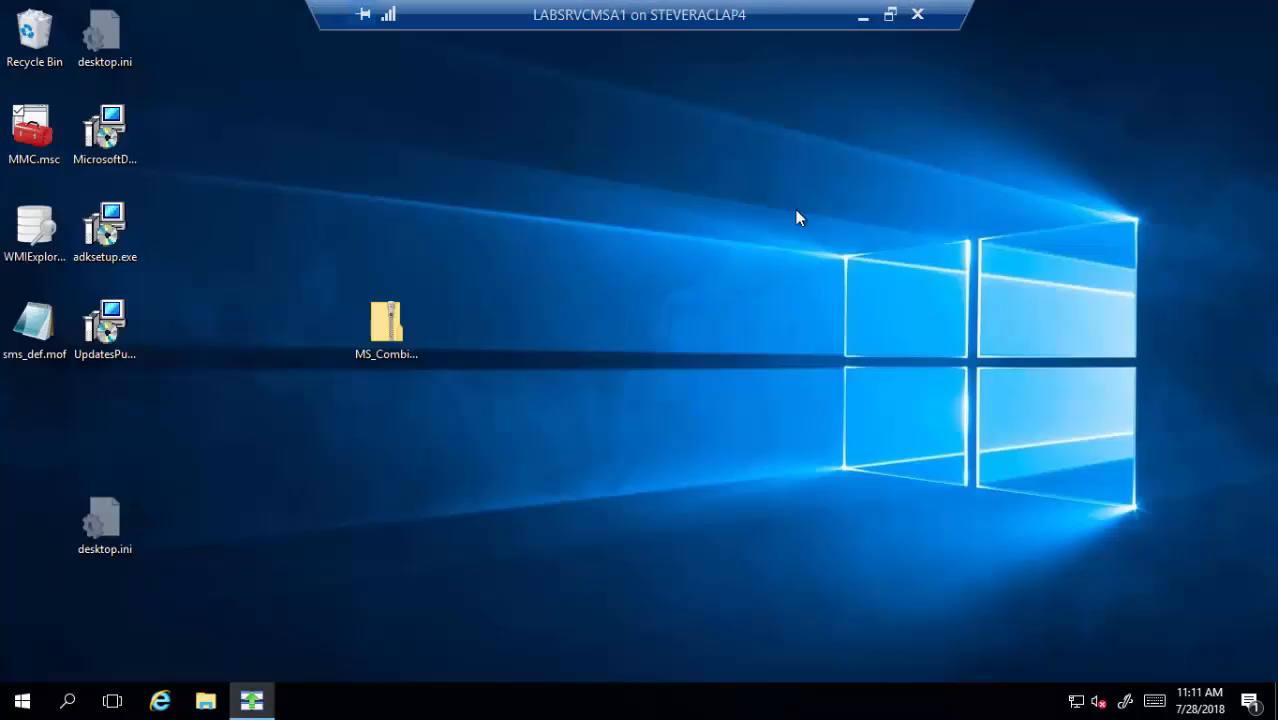
click(858, 18)
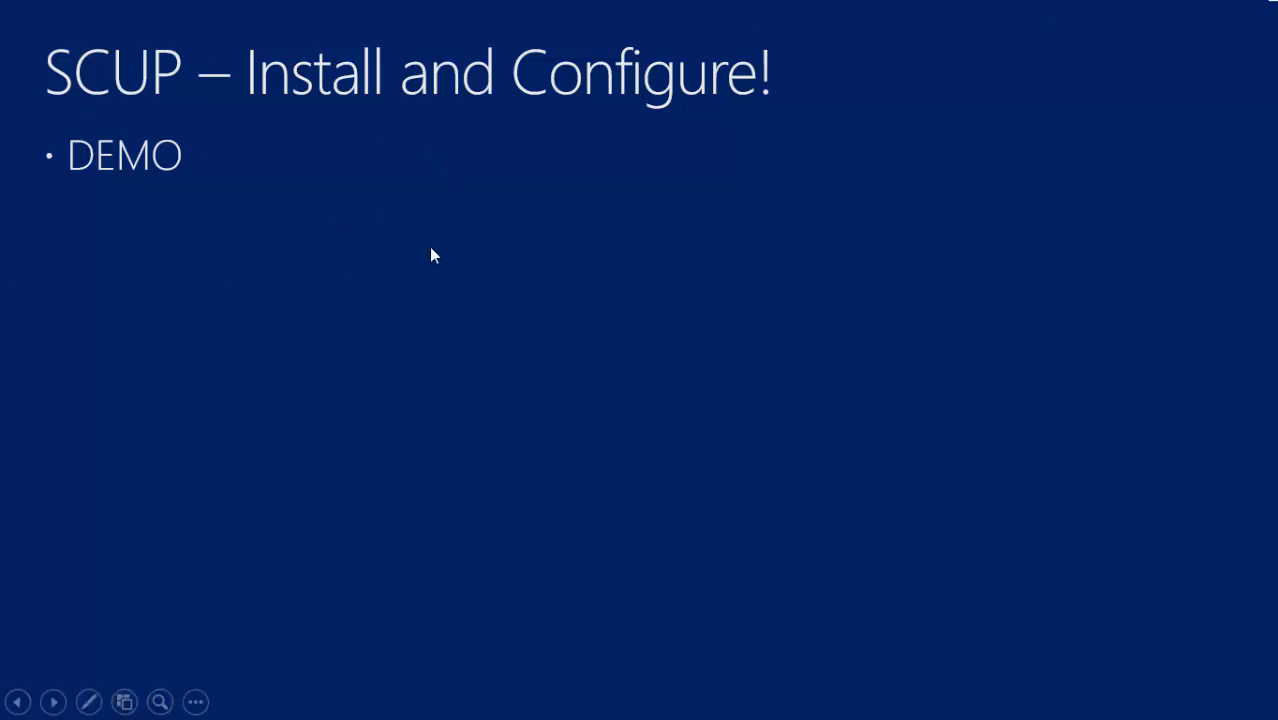
click(637, 206)
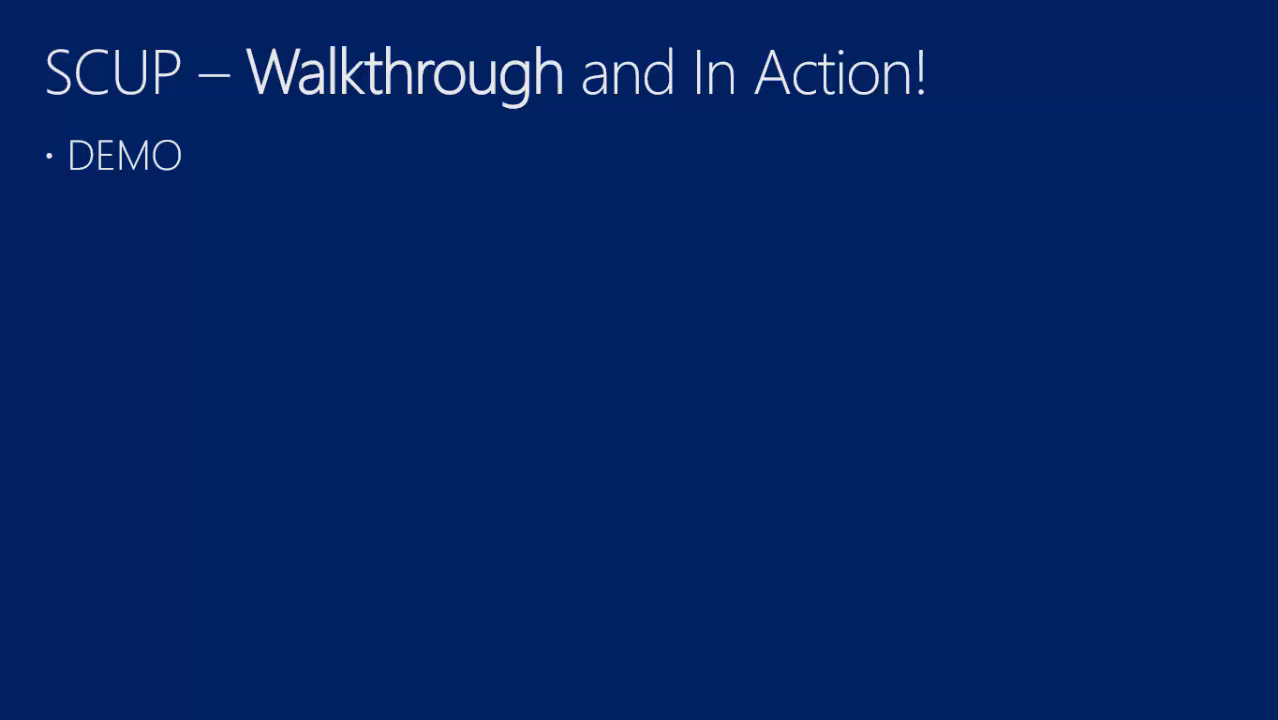
Return to Updates Publisher on LABSRVCMSA1, list all software updates, and view the HP Business Clients categories
key(alt+Tab)
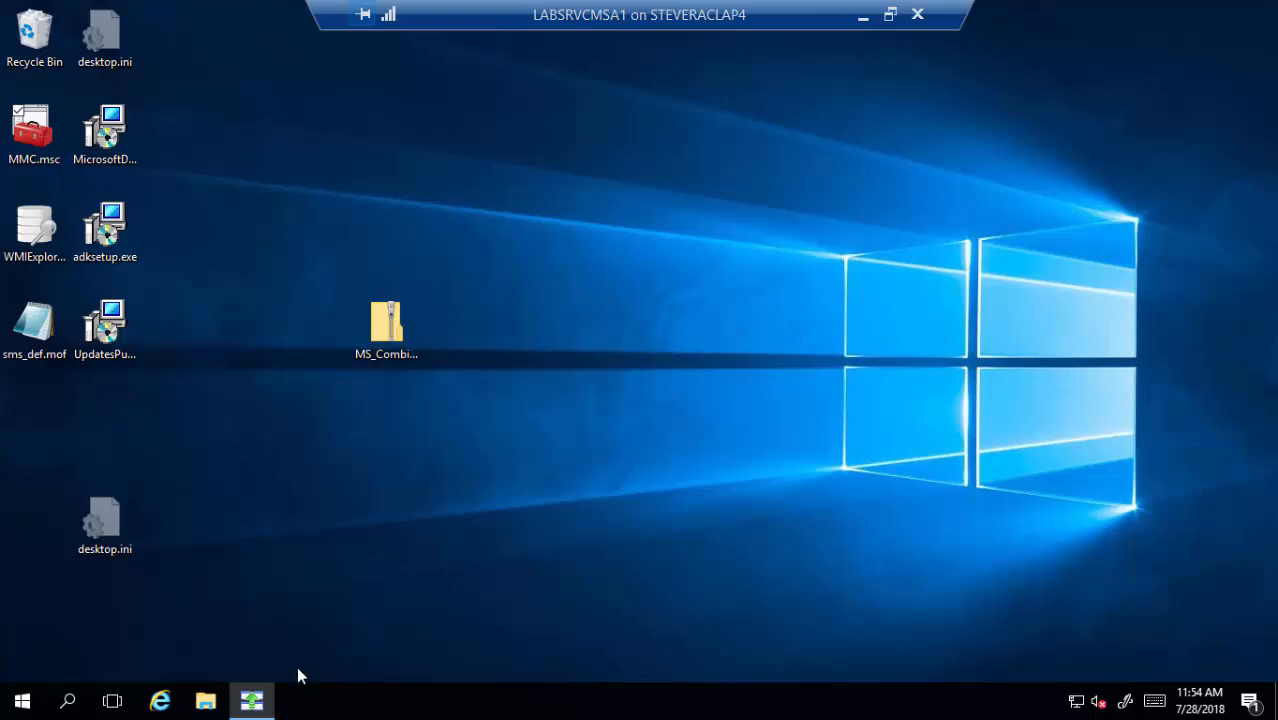
click(258, 692)
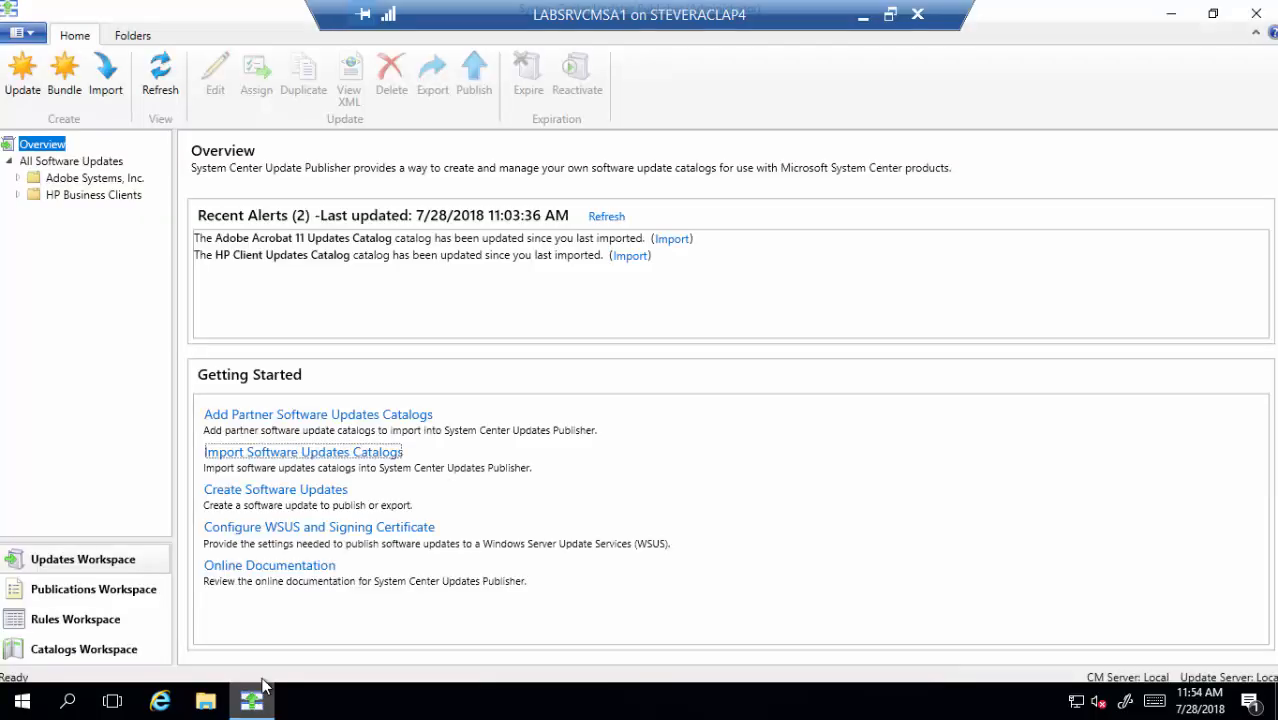
click(110, 162)
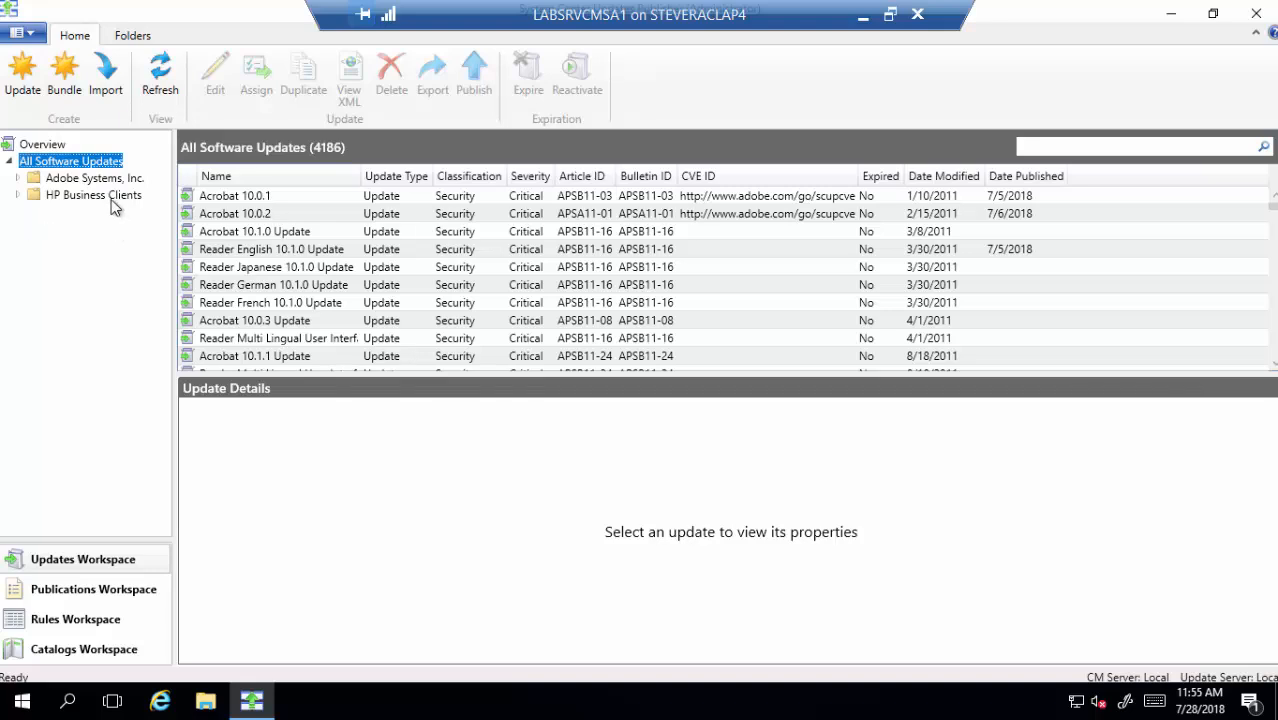
click(17, 196)
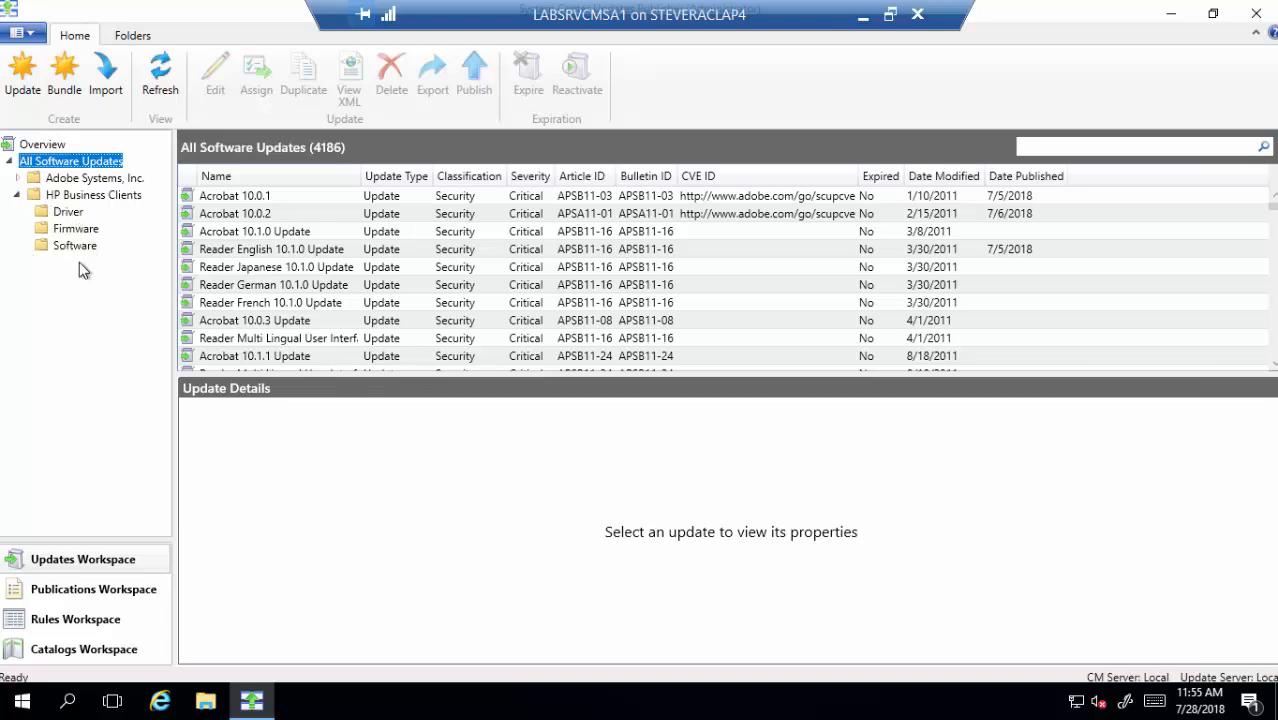
click(18, 196)
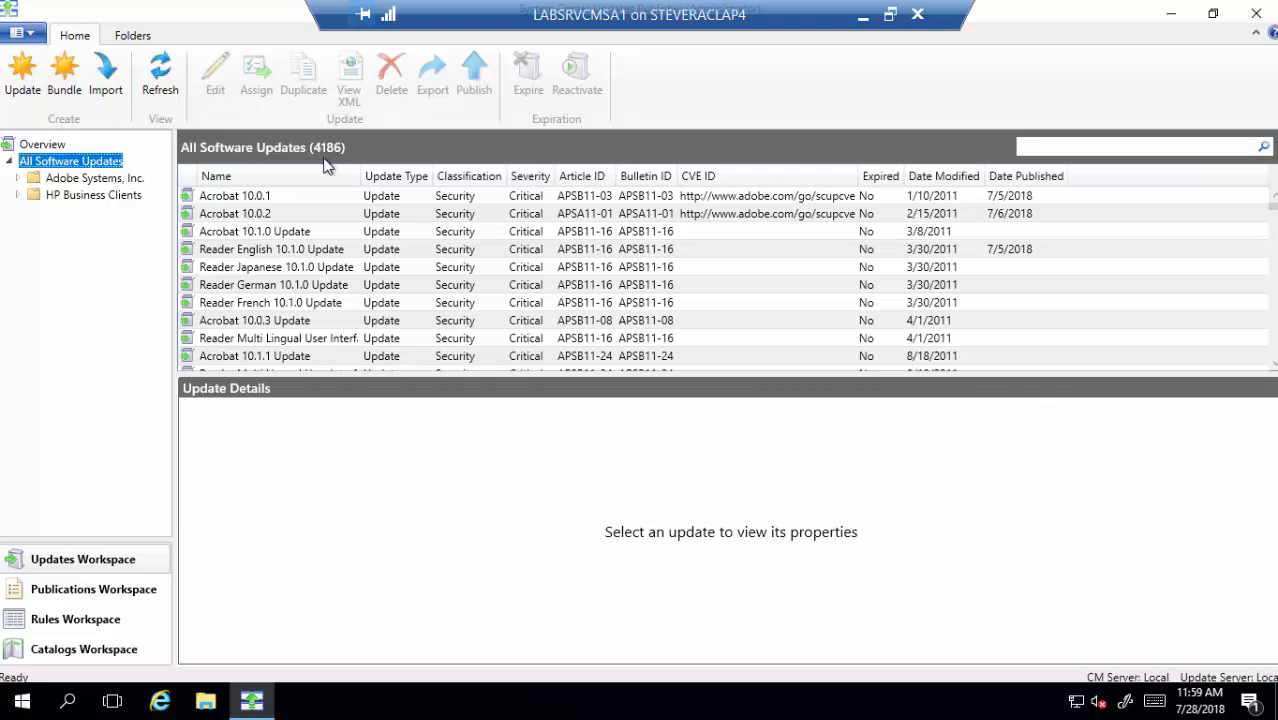
right_click(180, 197)
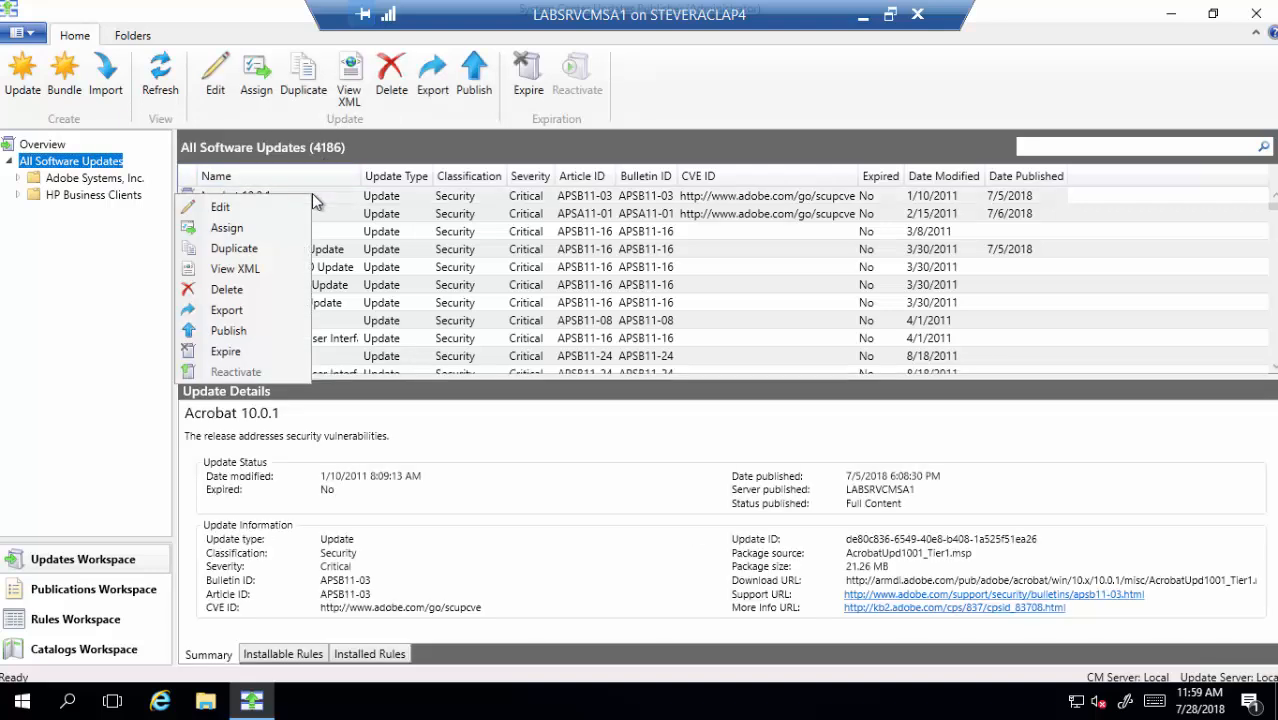
click(257, 212)
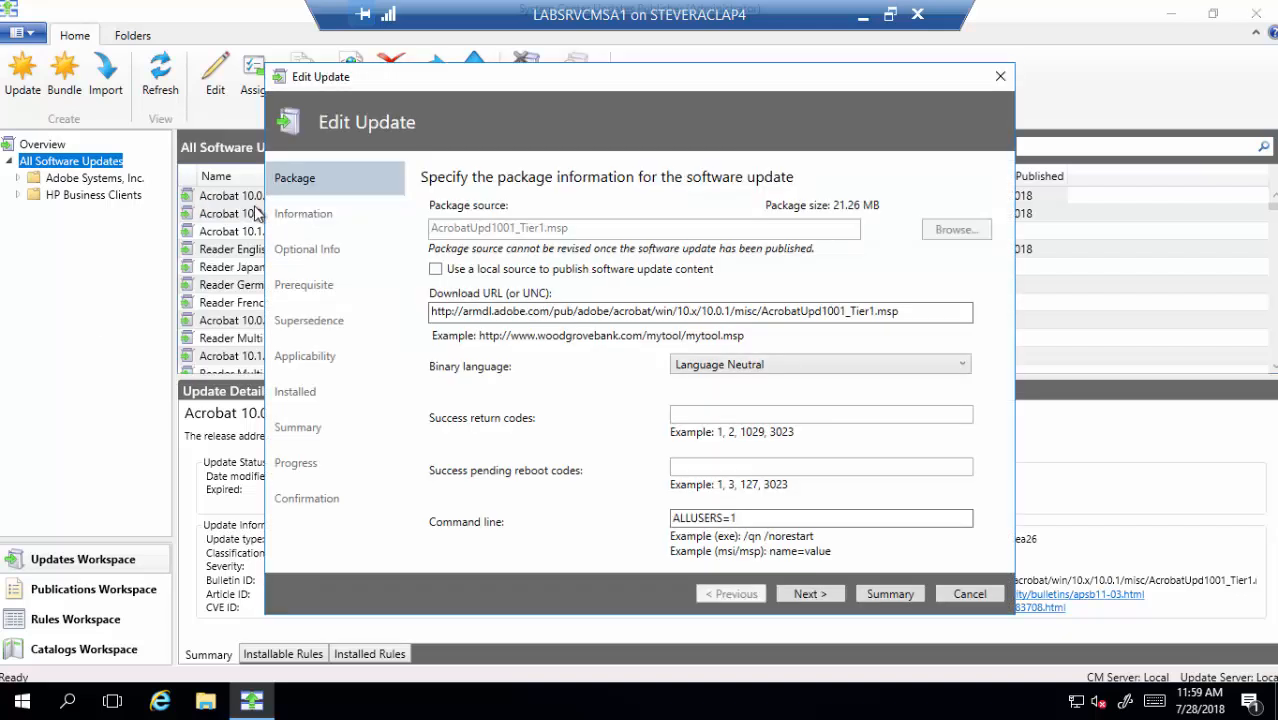
click(963, 597)
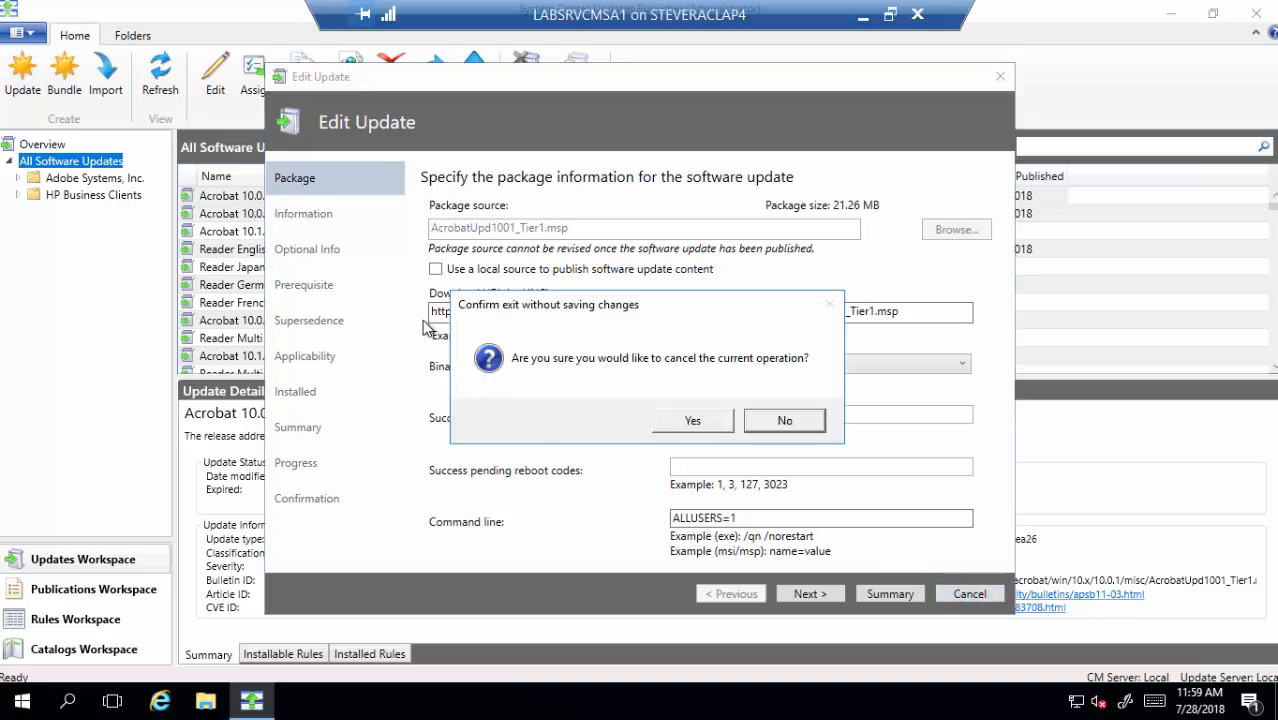
click(692, 421)
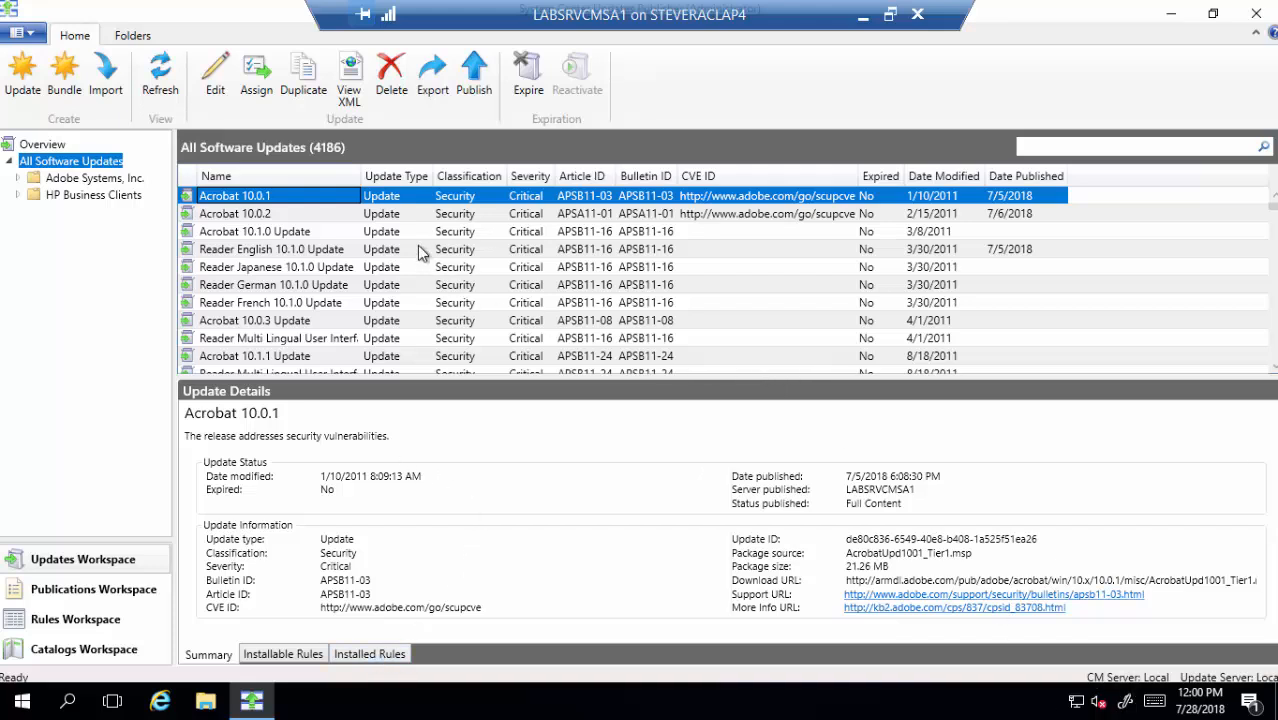
Open the Acrobat 10.0.1 update for editing and view the available binary languages in its package information
right_click(321, 197)
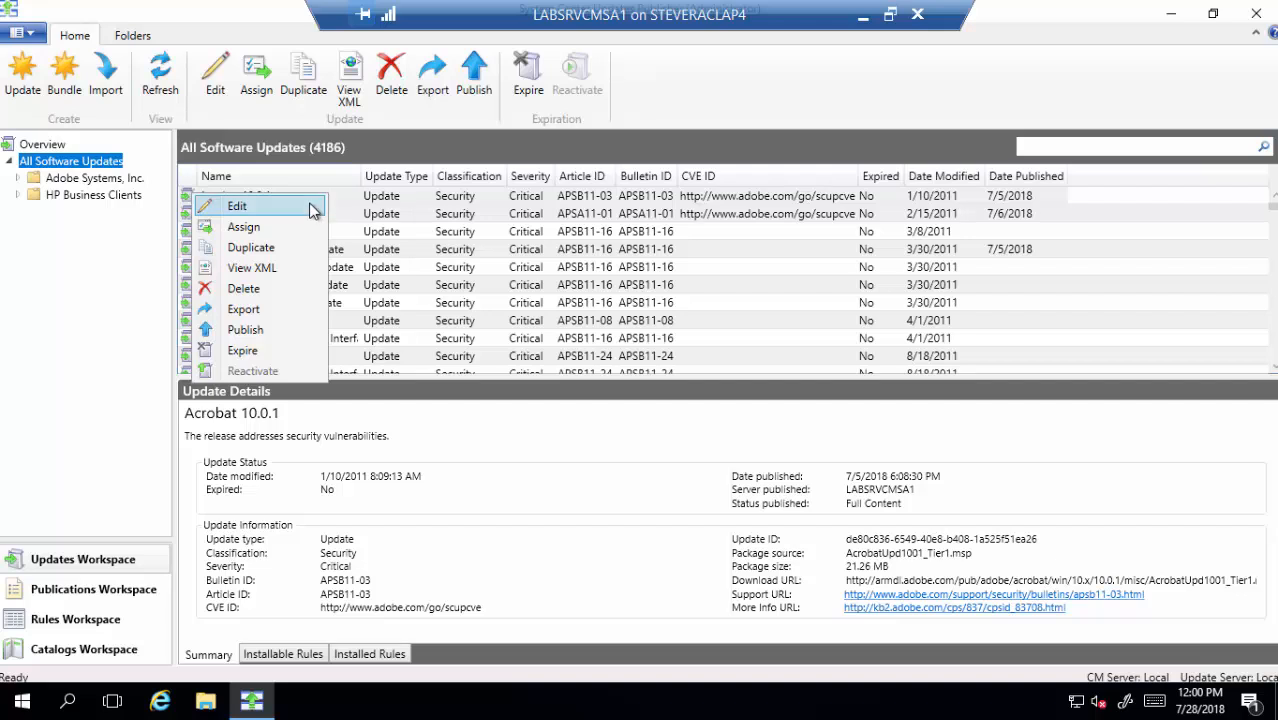
click(320, 207)
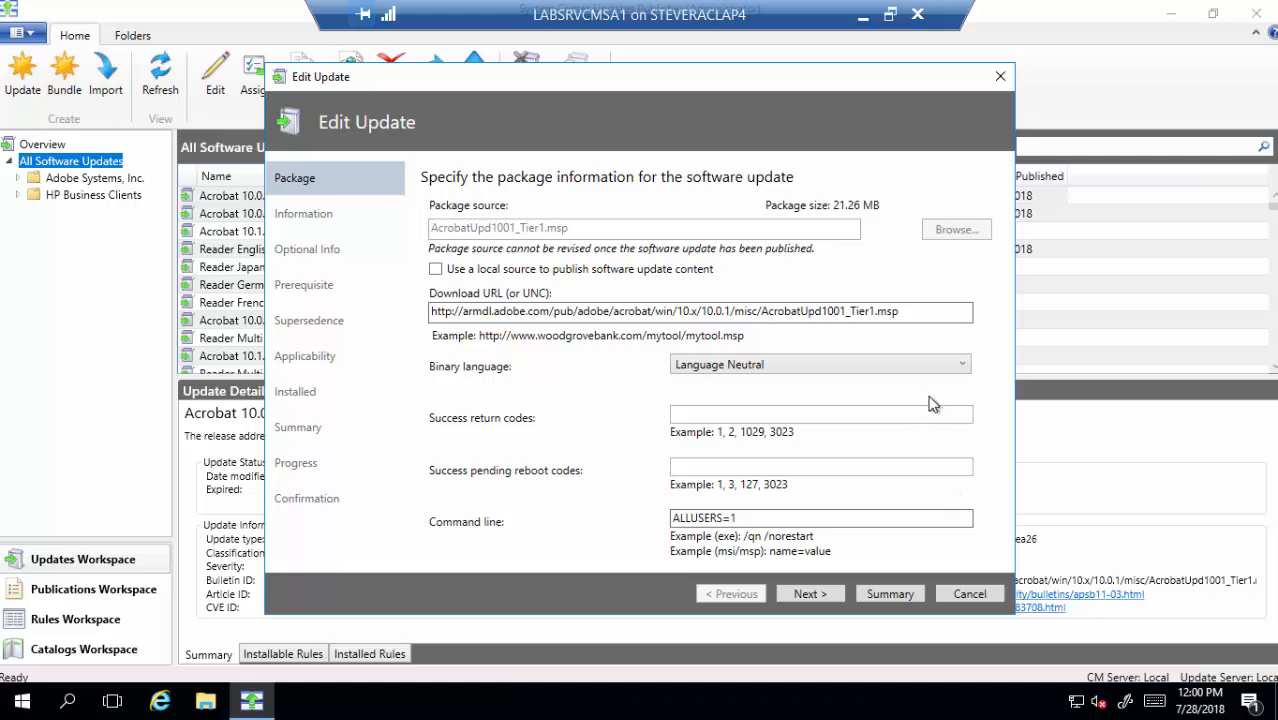
click(964, 366)
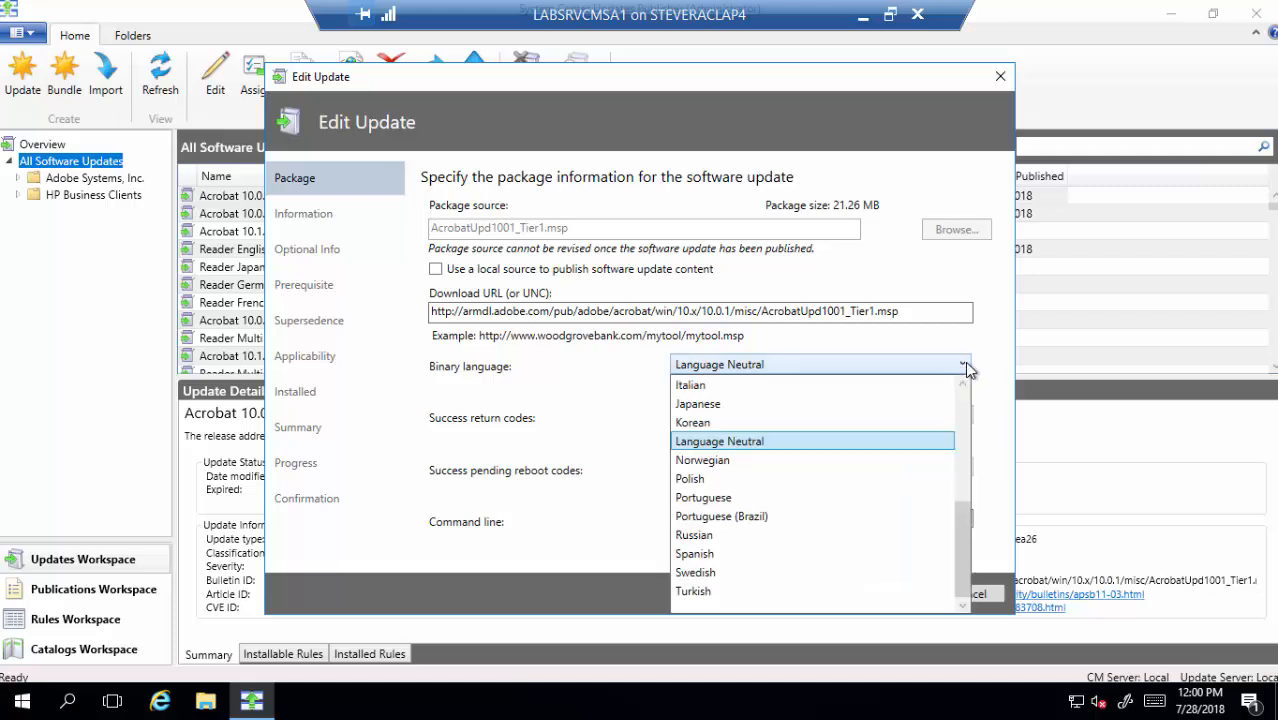
click(966, 367)
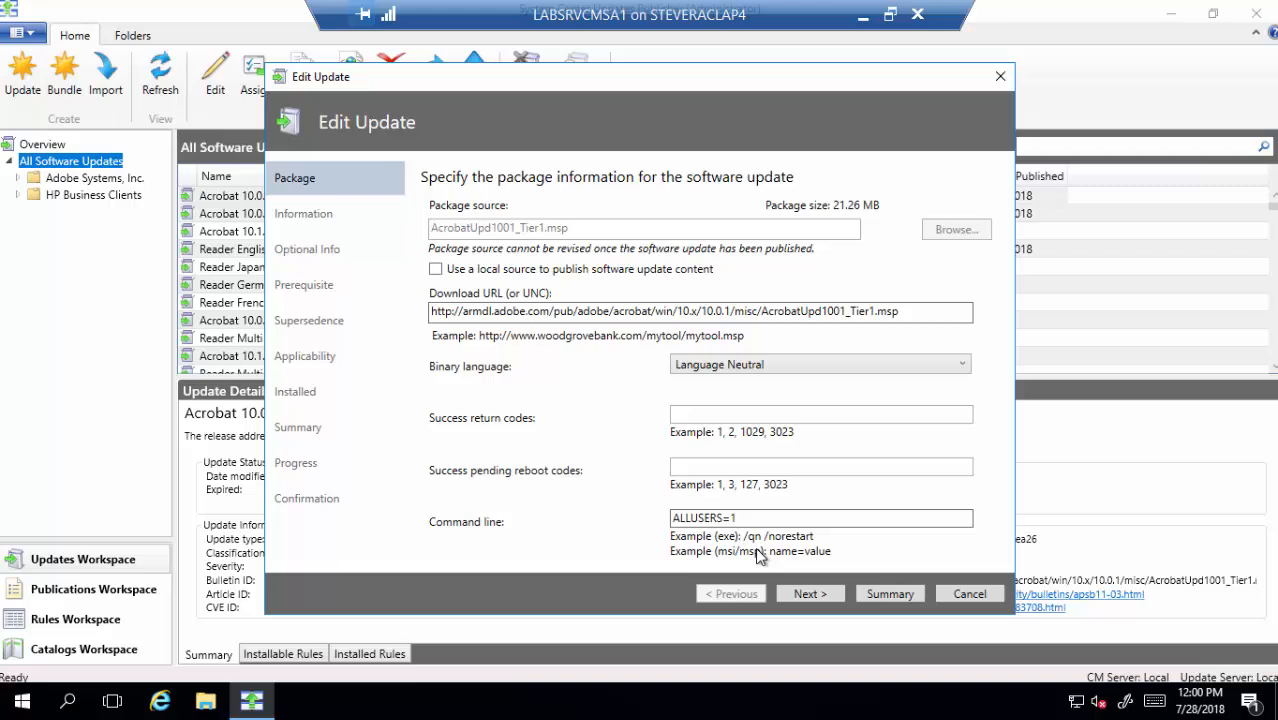
Review the Acrobat 10.0.1 update's required information through its applicability rules, exit without saving, and view its installable rules in the update details
click(808, 594)
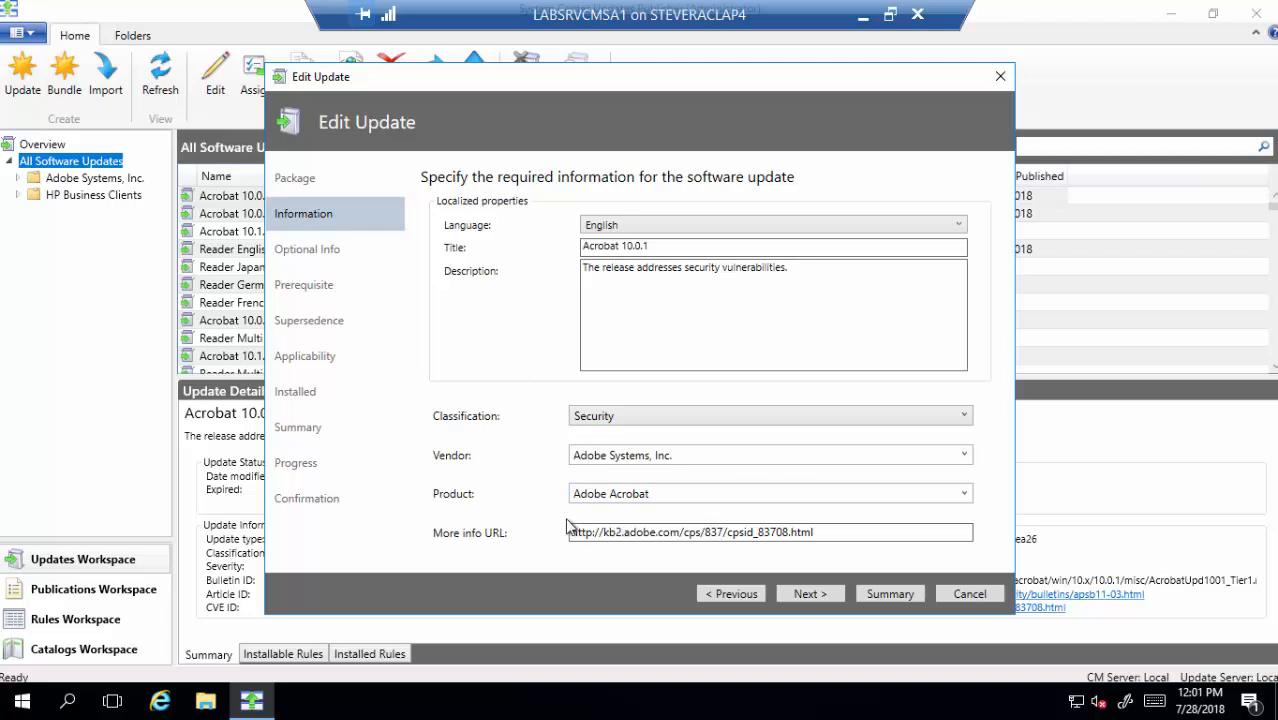
click(797, 592)
click(815, 590)
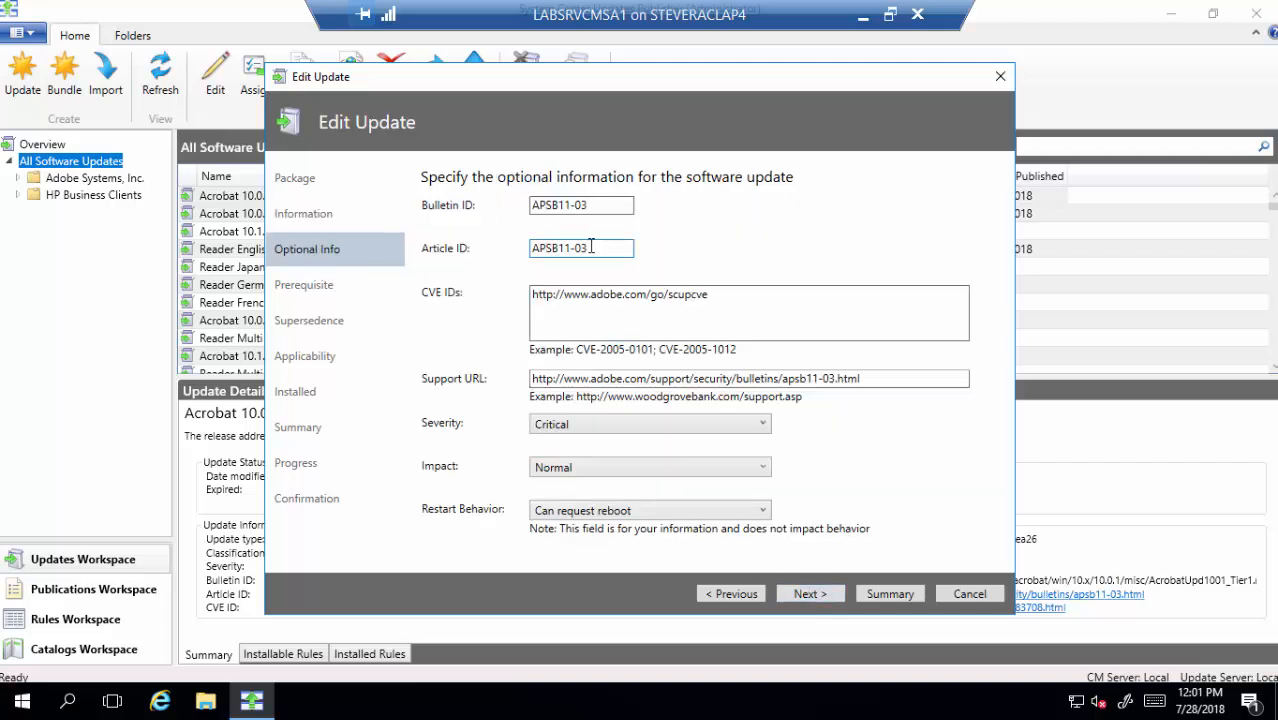
click(806, 594)
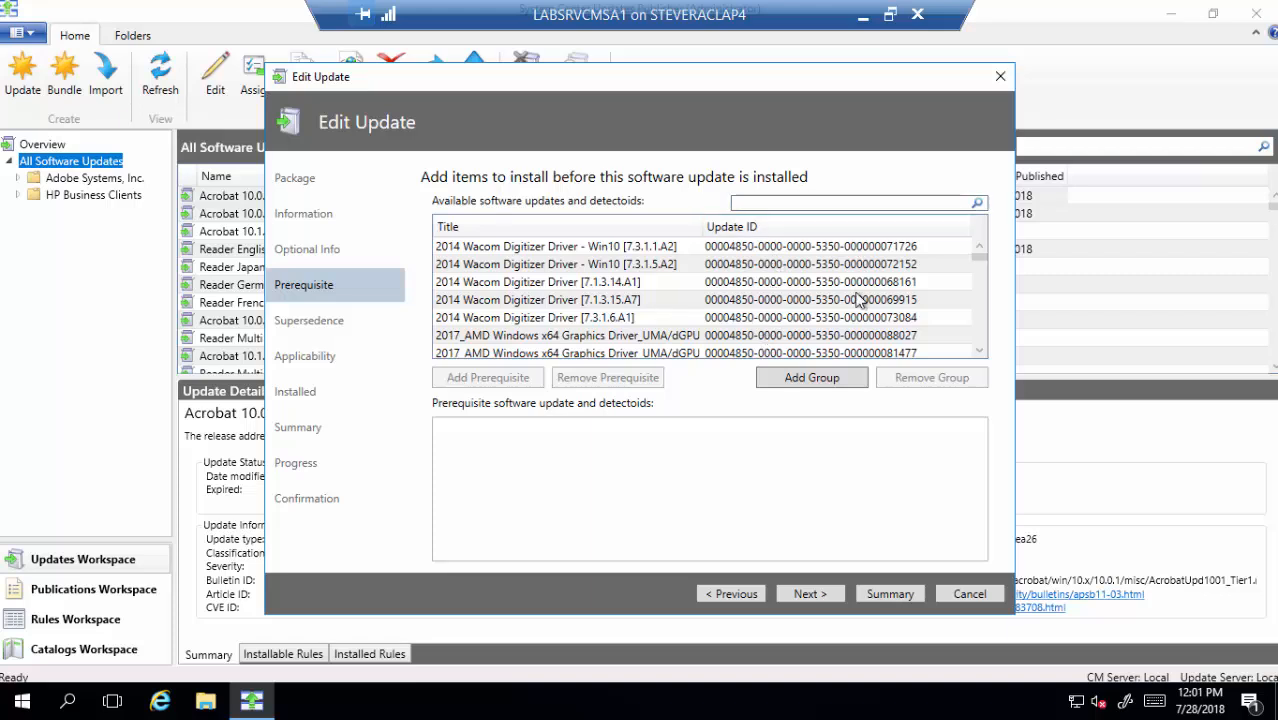
click(815, 603)
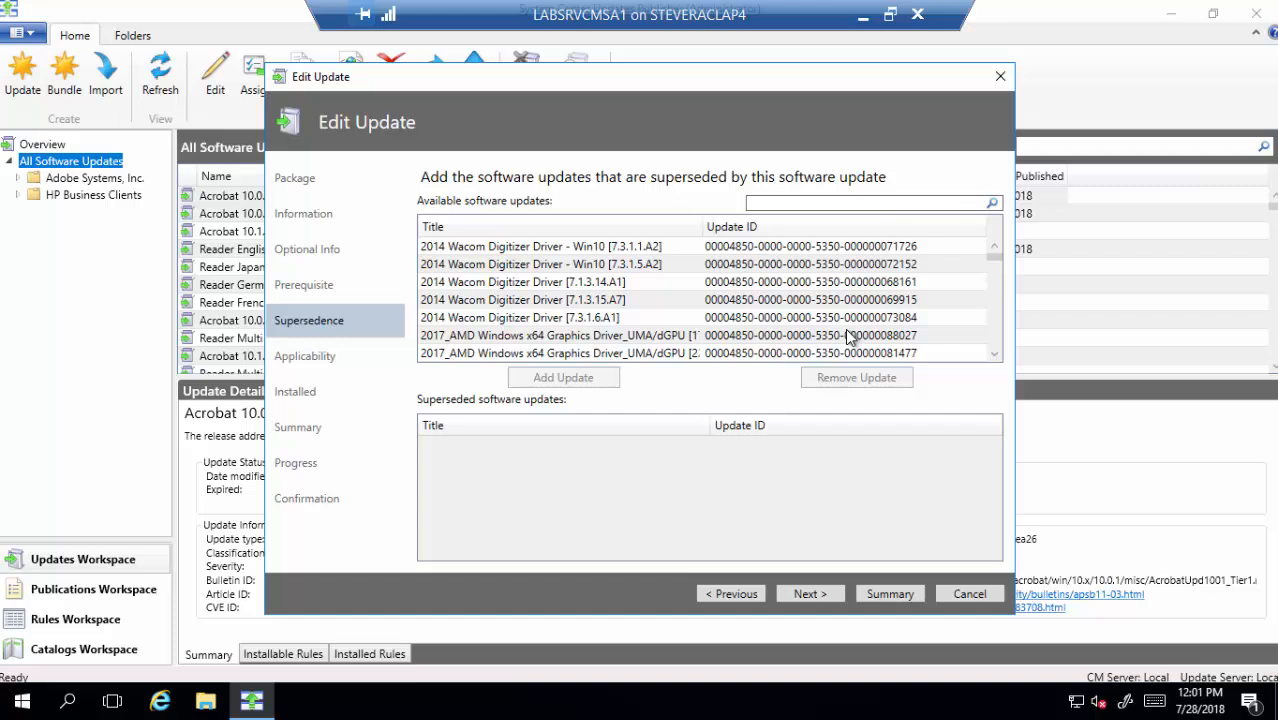
click(803, 594)
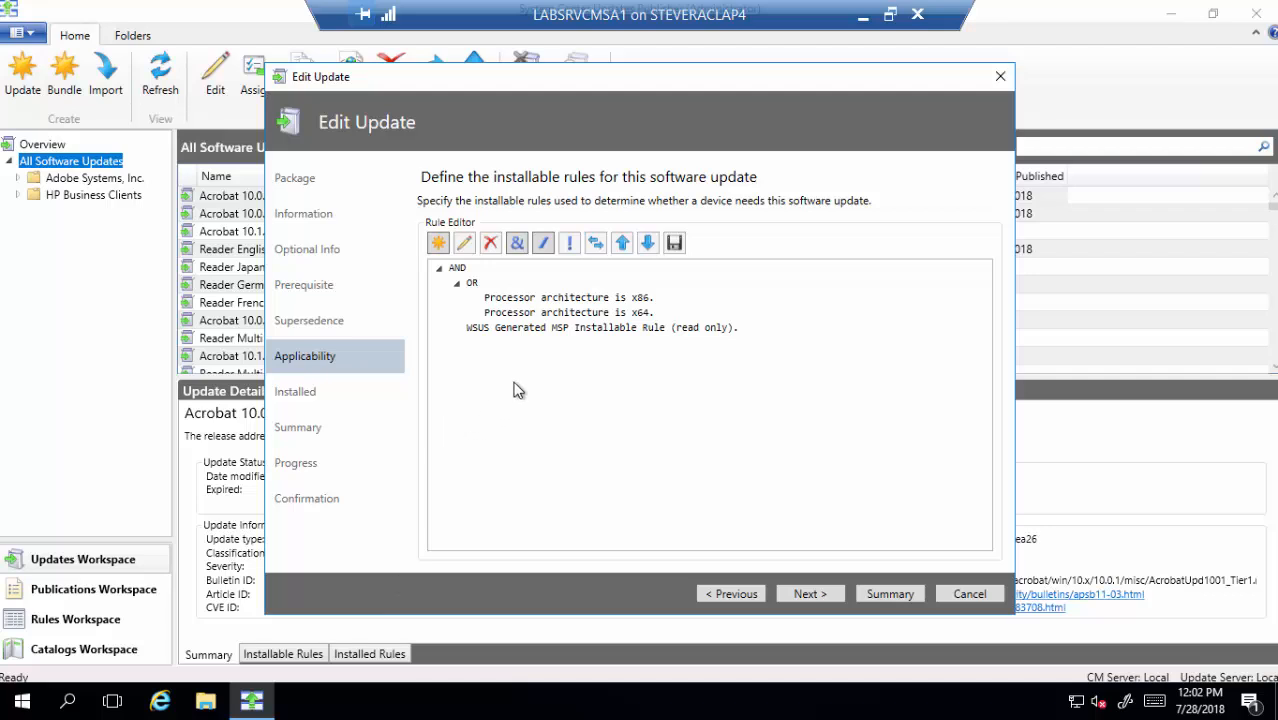
click(970, 594)
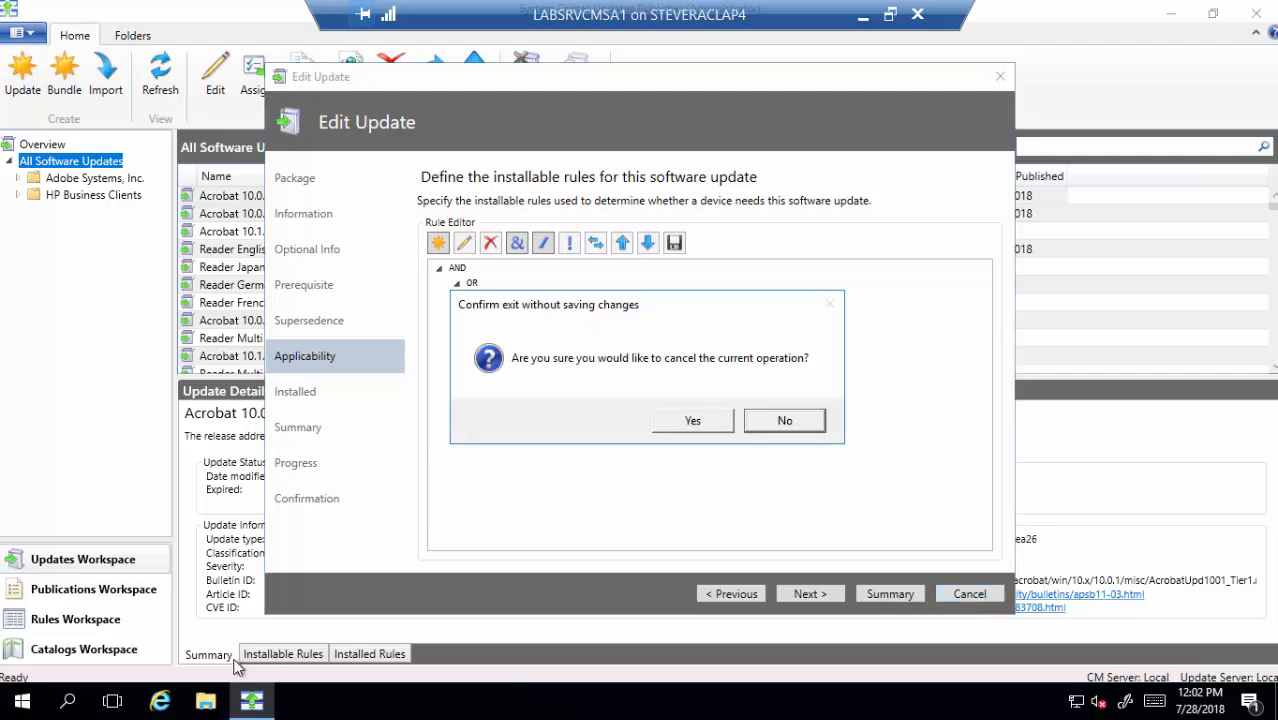
click(708, 428)
click(288, 655)
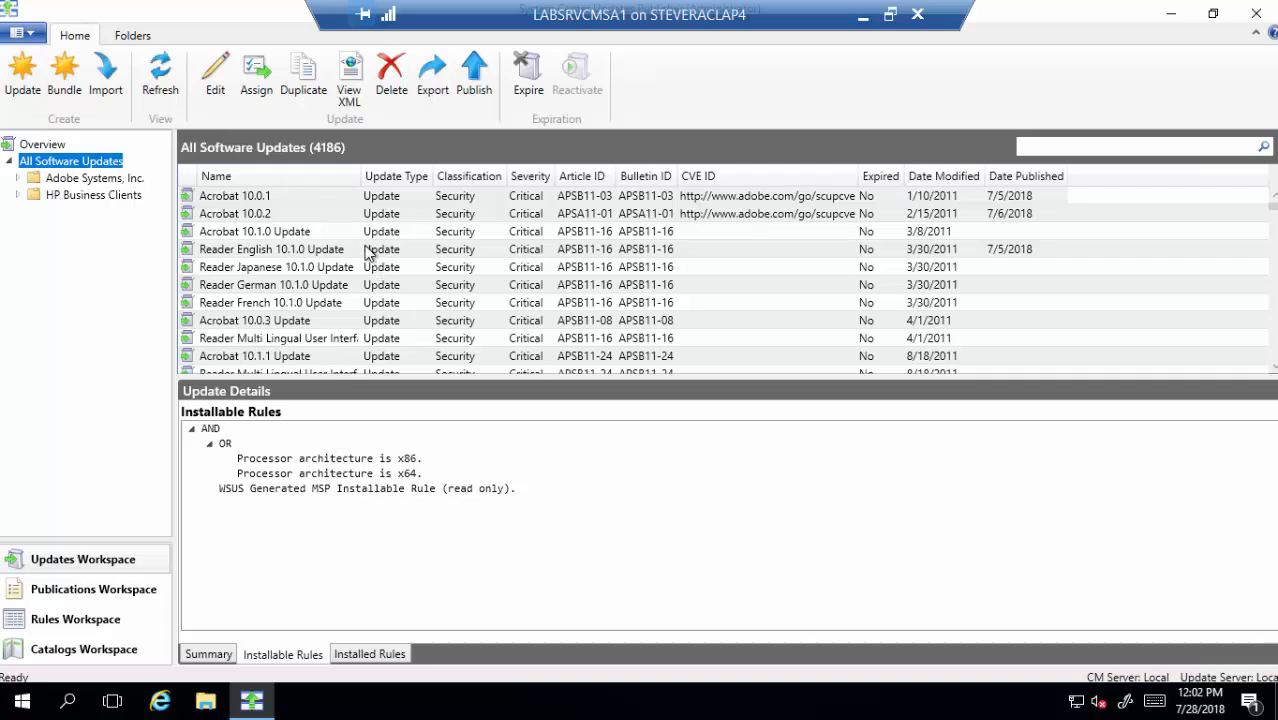
Reopen the Acrobat 10.0.1 update for editing, review its installed rules and settings summary, and exit without saving
right_click(293, 197)
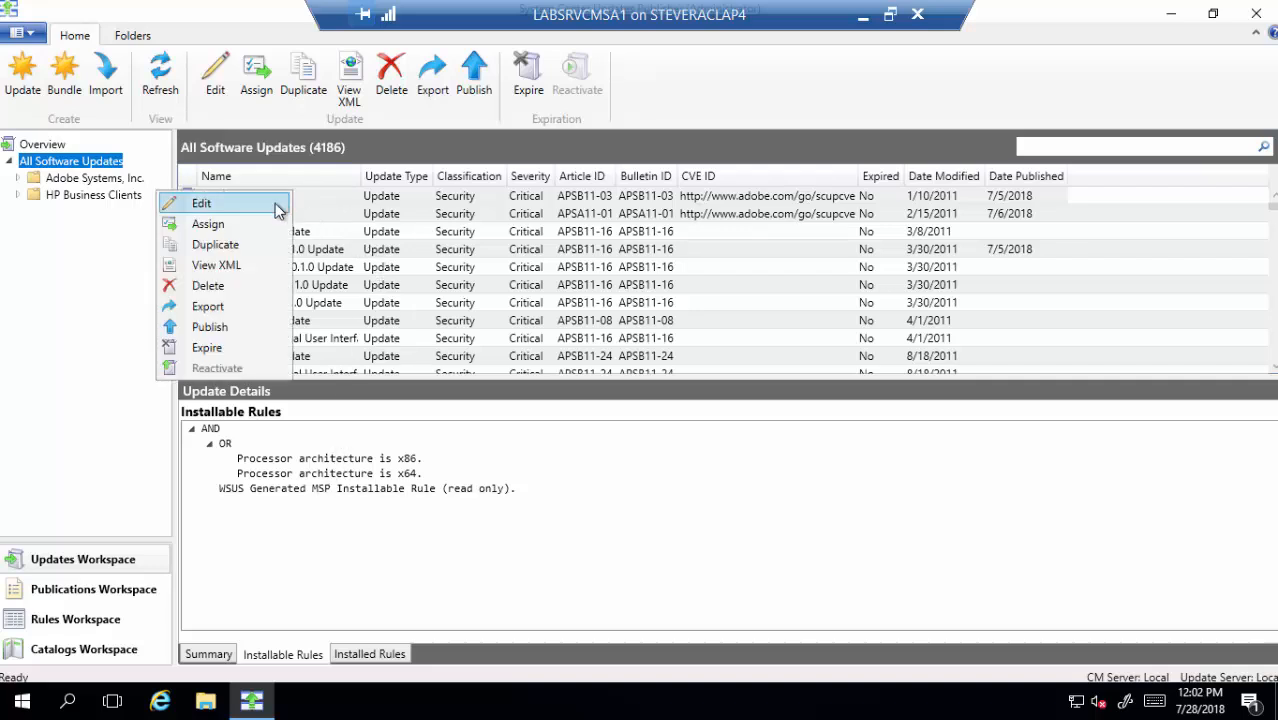
click(277, 204)
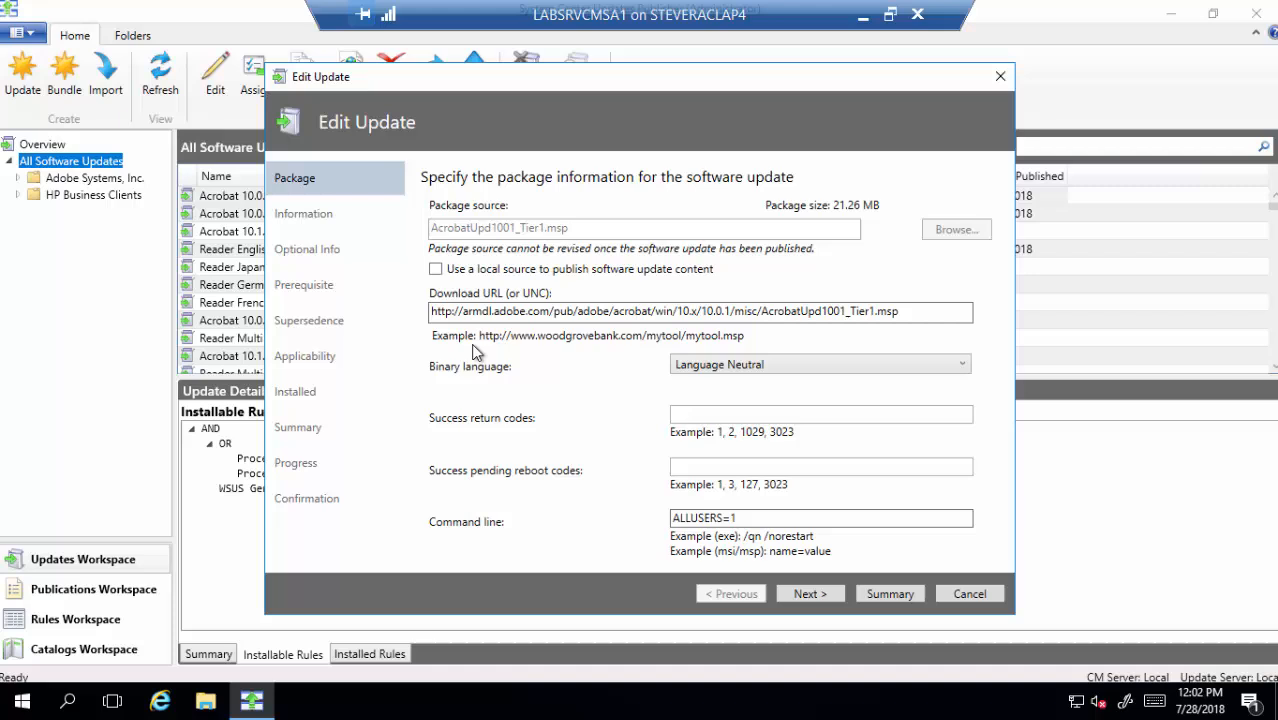
click(808, 594)
click(808, 594)
click(808, 594)
click(808, 594)
click(808, 594)
click(806, 594)
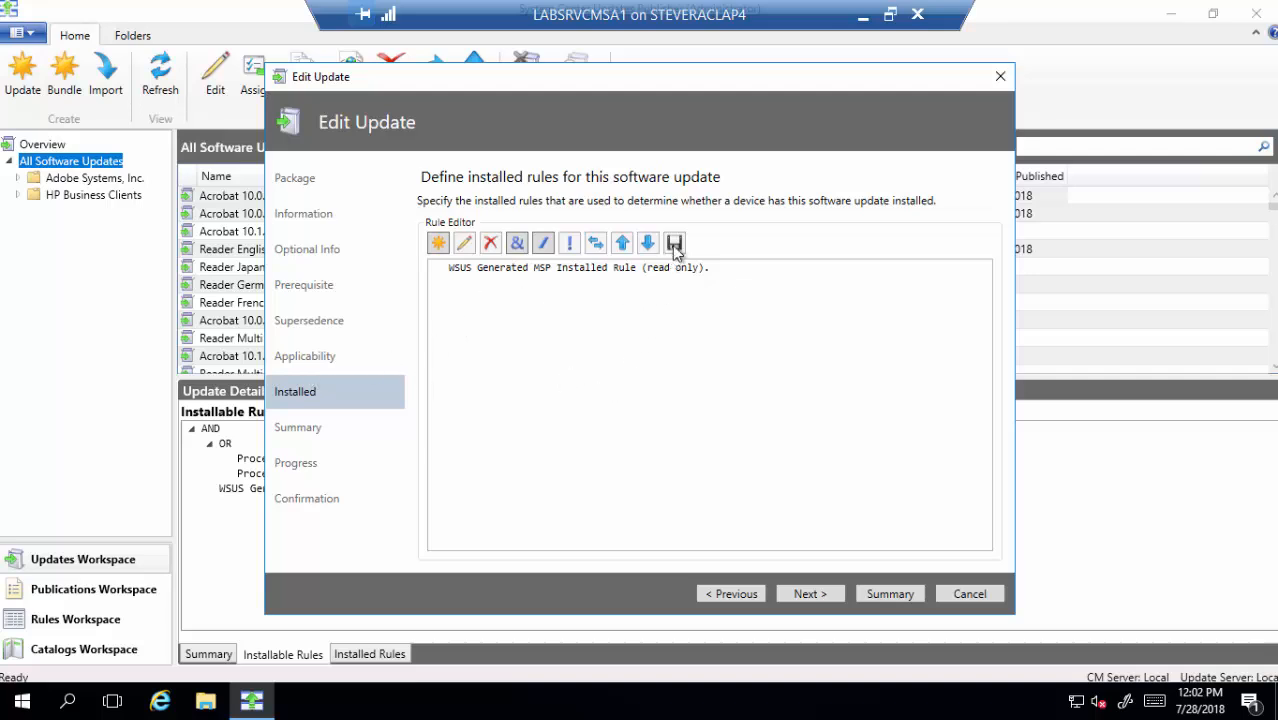
click(811, 596)
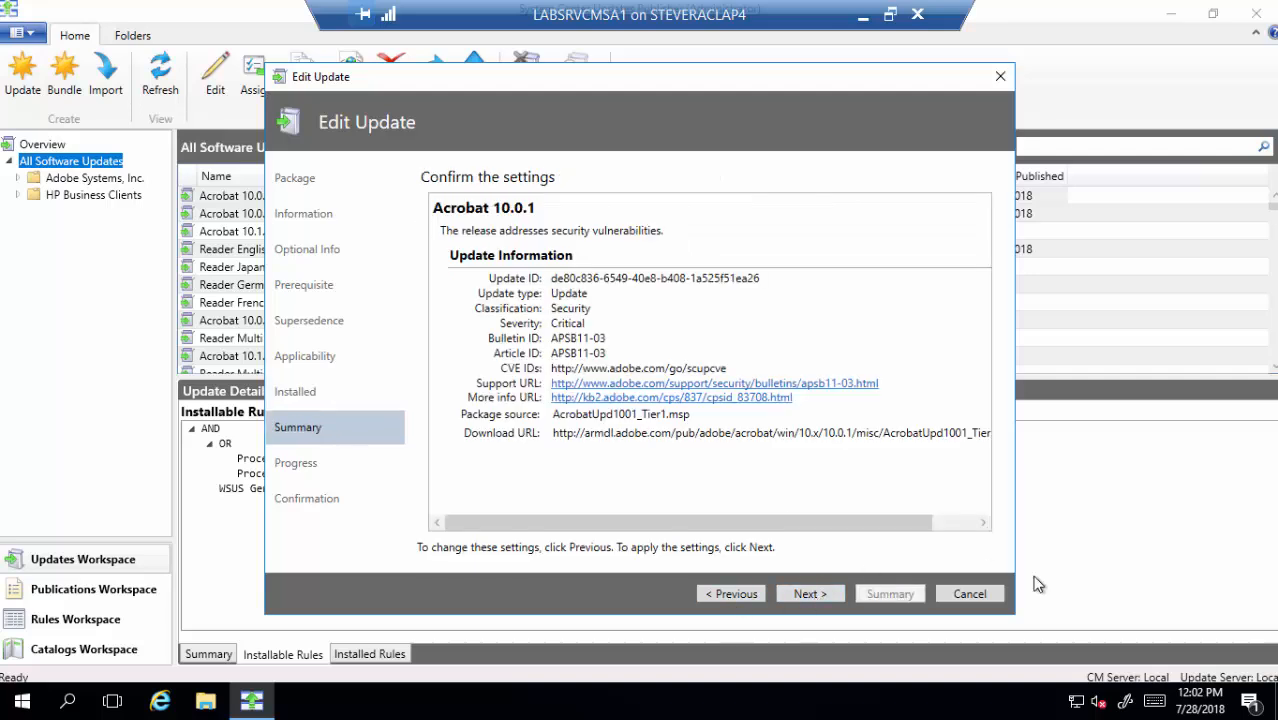
click(986, 593)
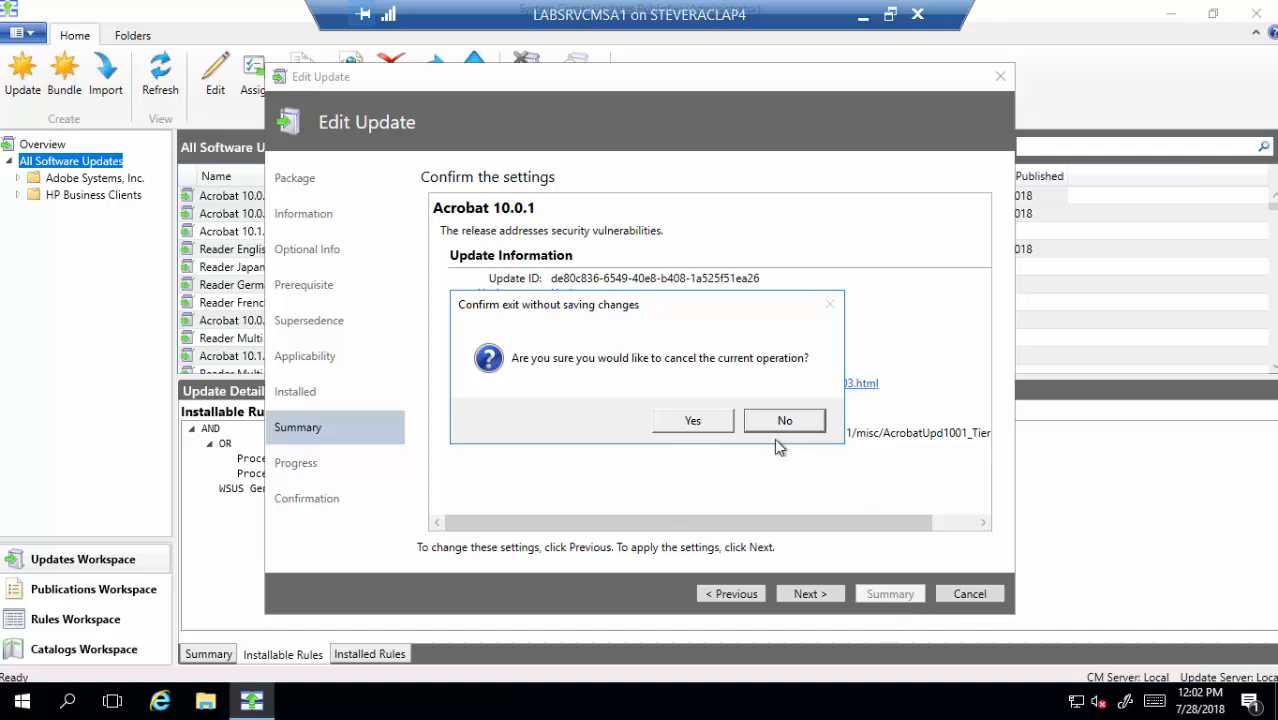
click(701, 426)
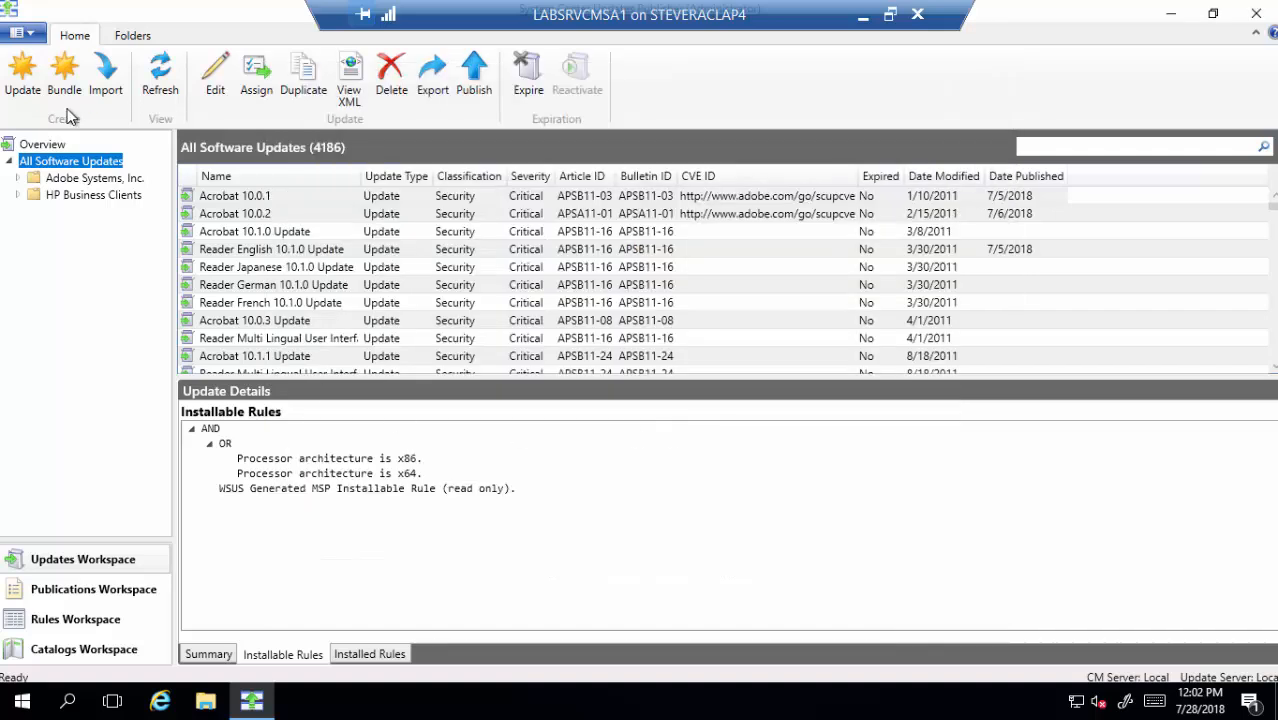
List the HP Business Clients driver updates, review the Ralink 802.11n Wireless LAN Driver's package and required information, and cancel the edit
click(18, 195)
click(62, 212)
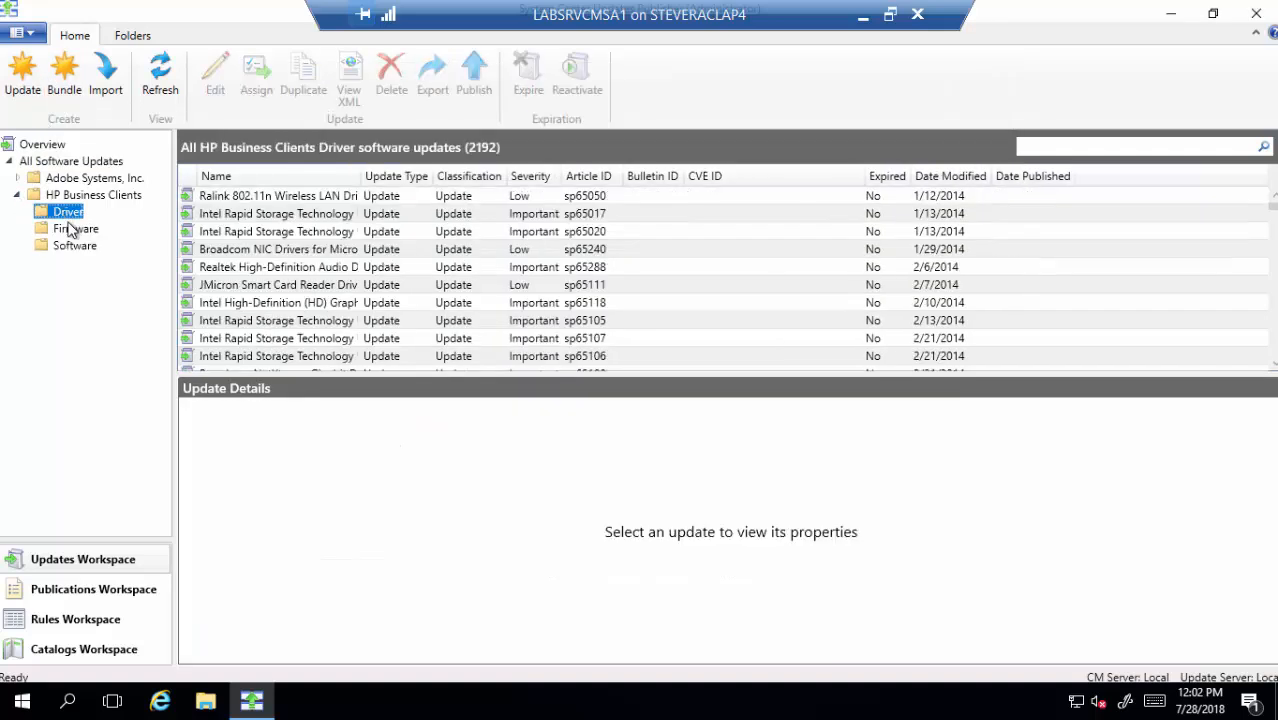
right_click(265, 200)
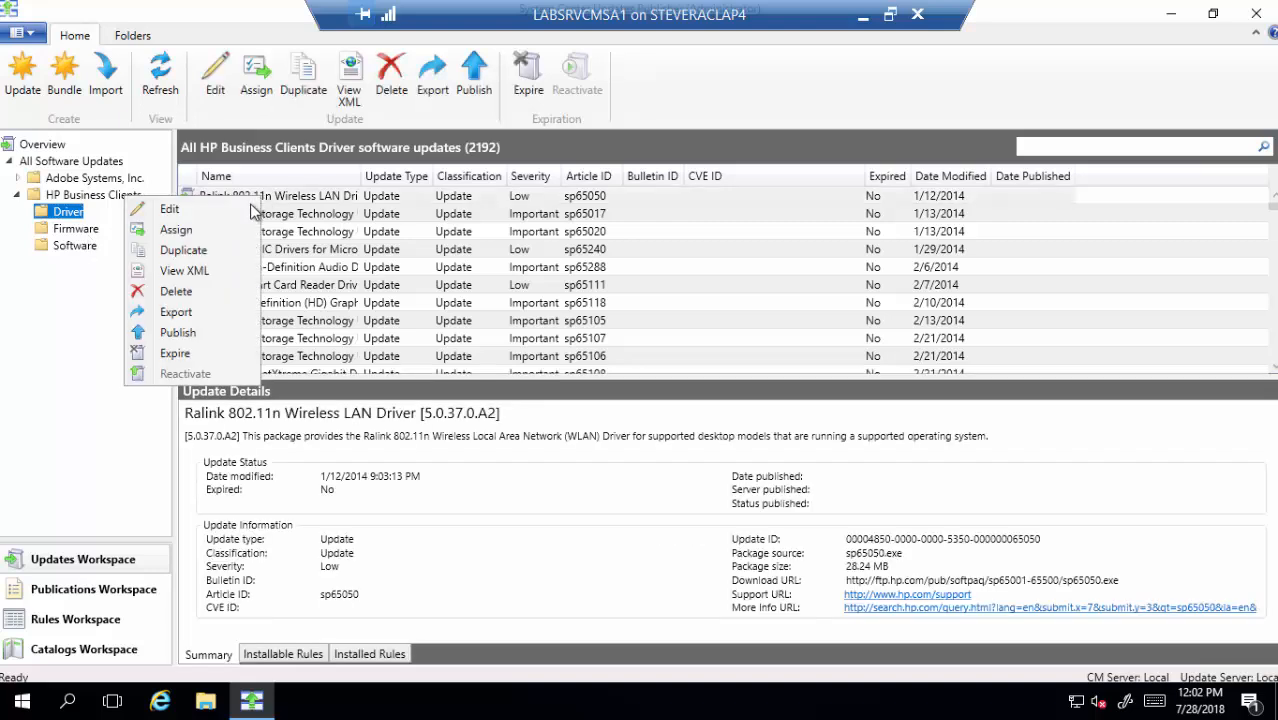
click(250, 212)
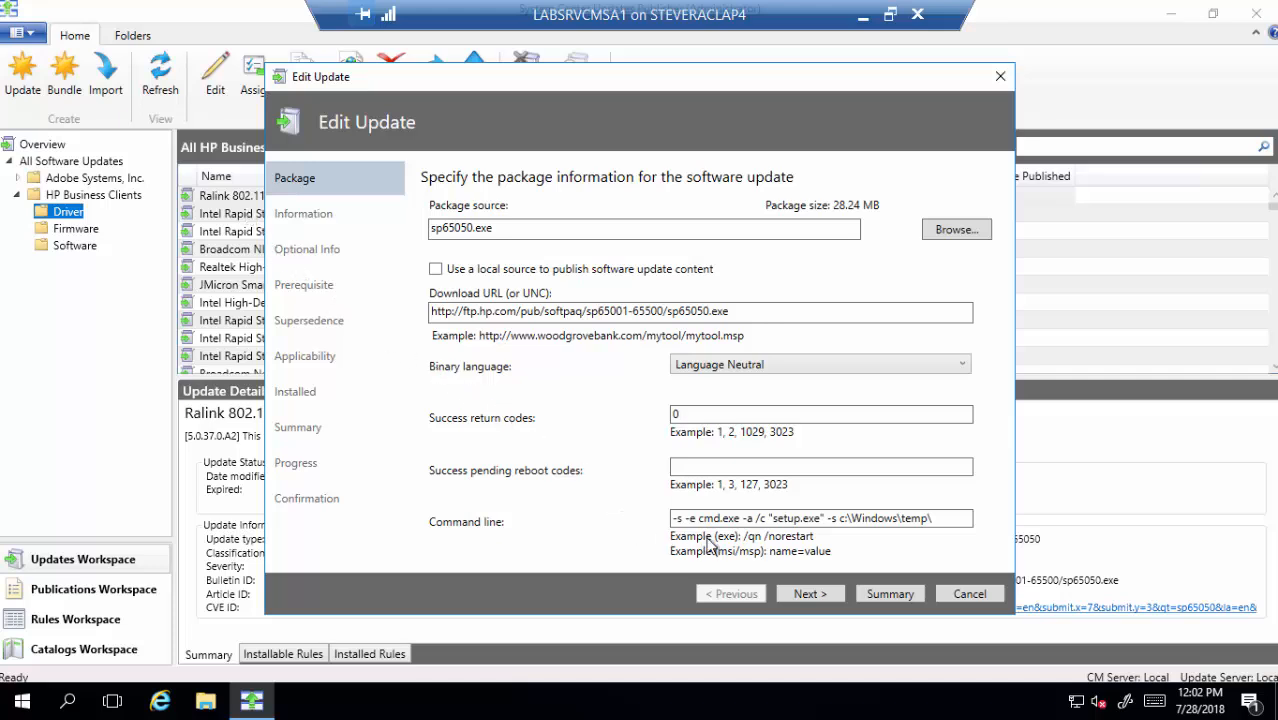
click(808, 594)
click(972, 598)
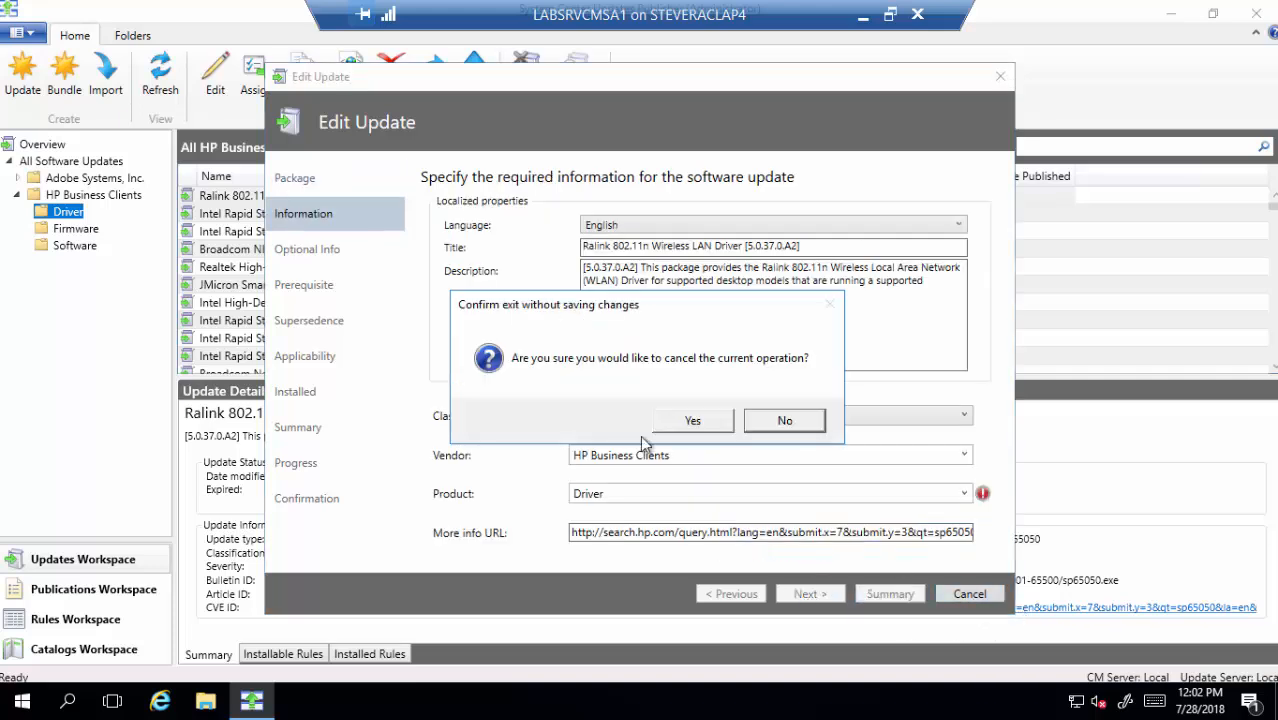
click(694, 428)
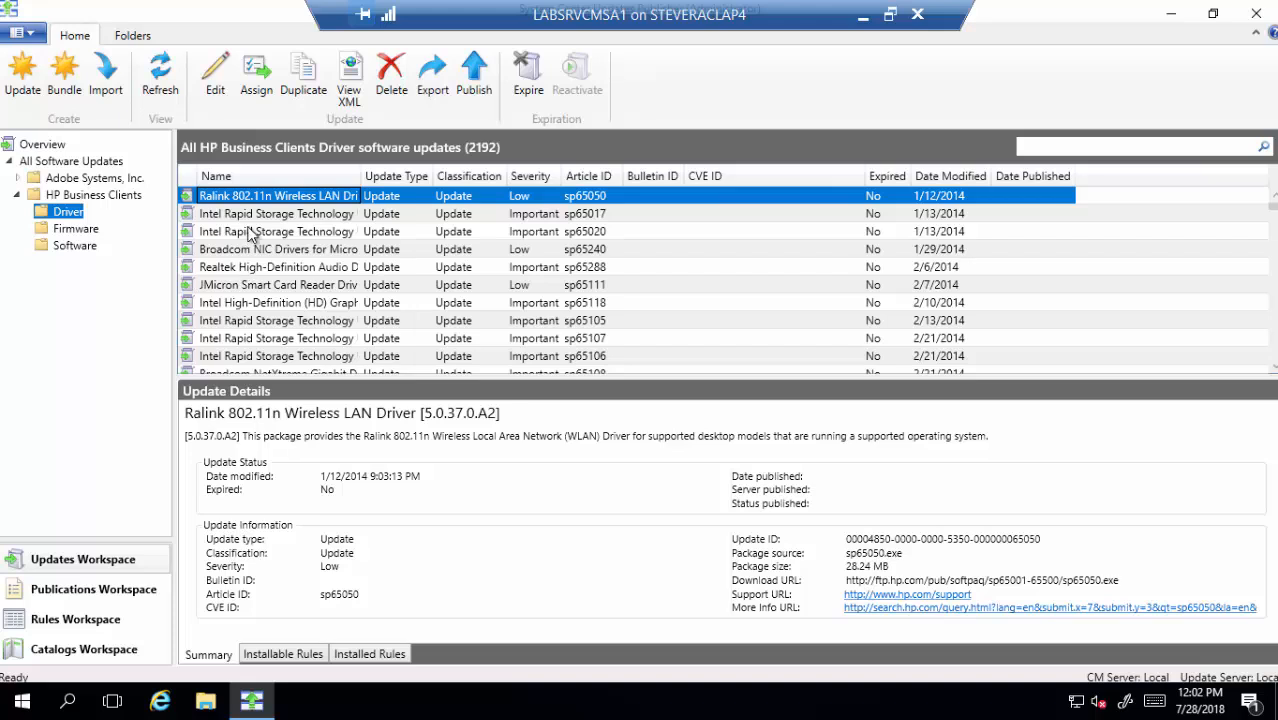
View the package information of Intel Rapid Storage Technology updates sp65017 and sp65020, leaving each without saving changes
right_click(253, 222)
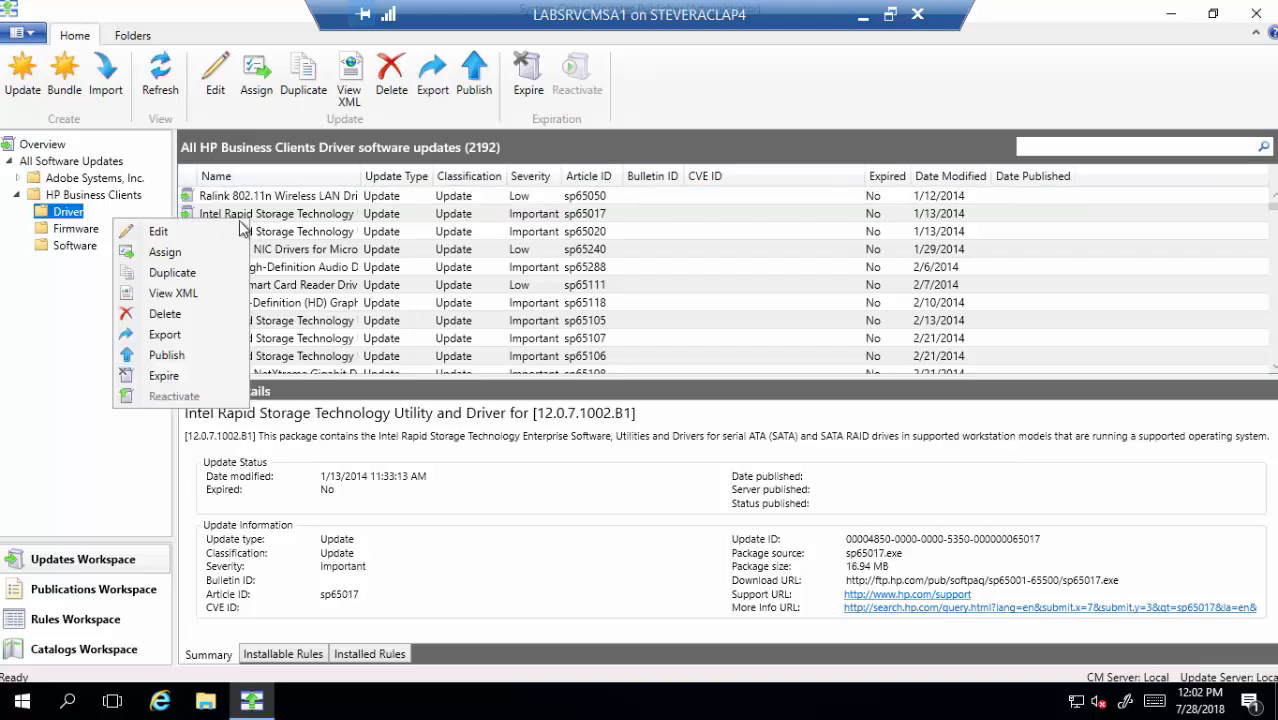
click(228, 232)
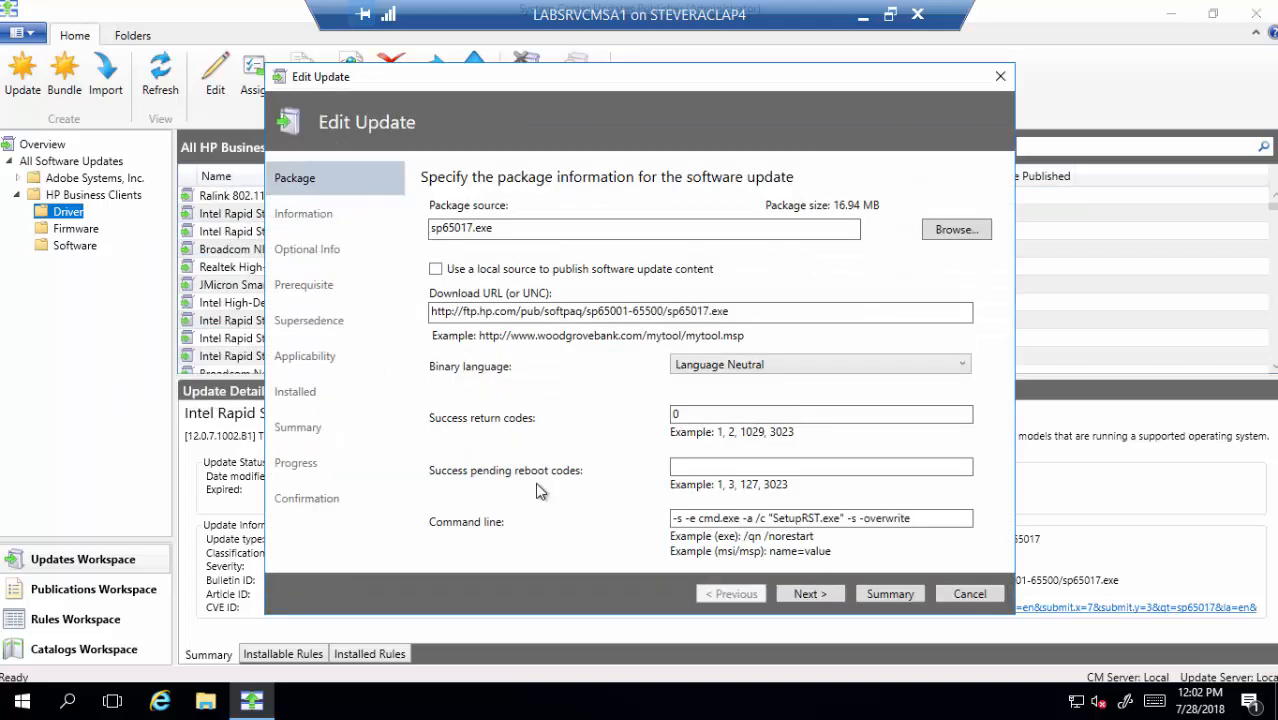
click(968, 597)
click(701, 424)
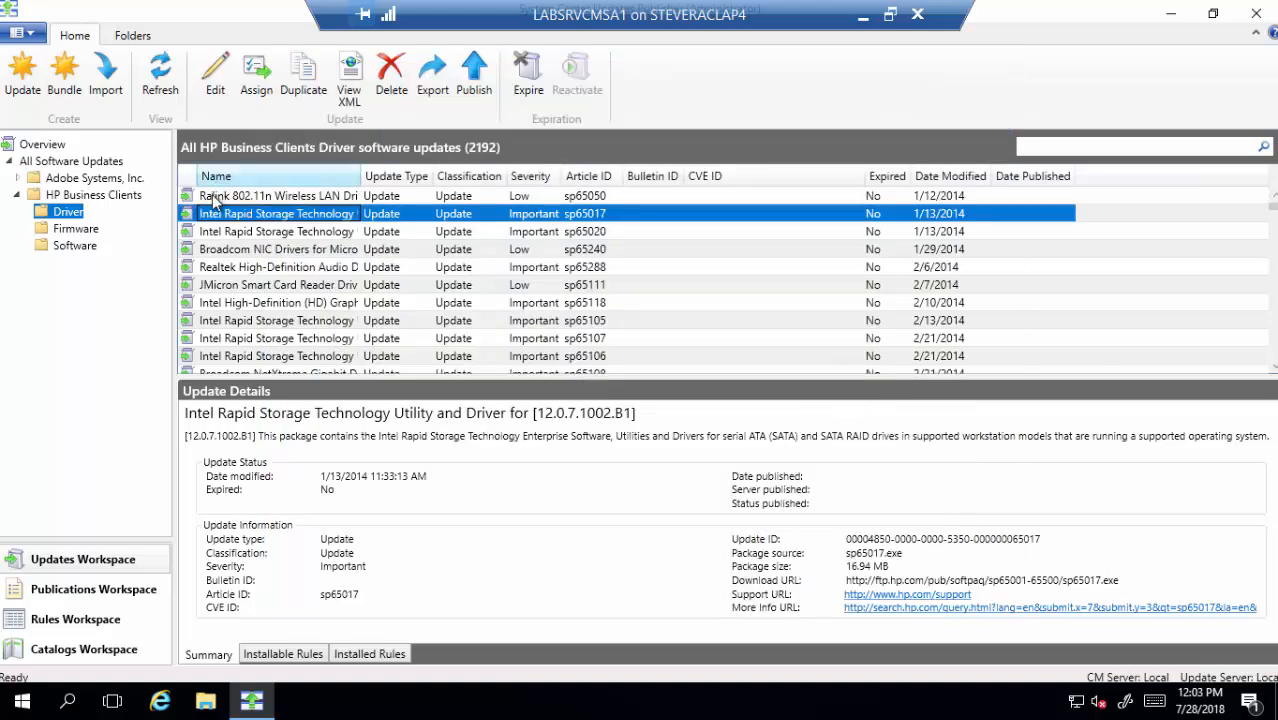
right_click(228, 232)
click(190, 244)
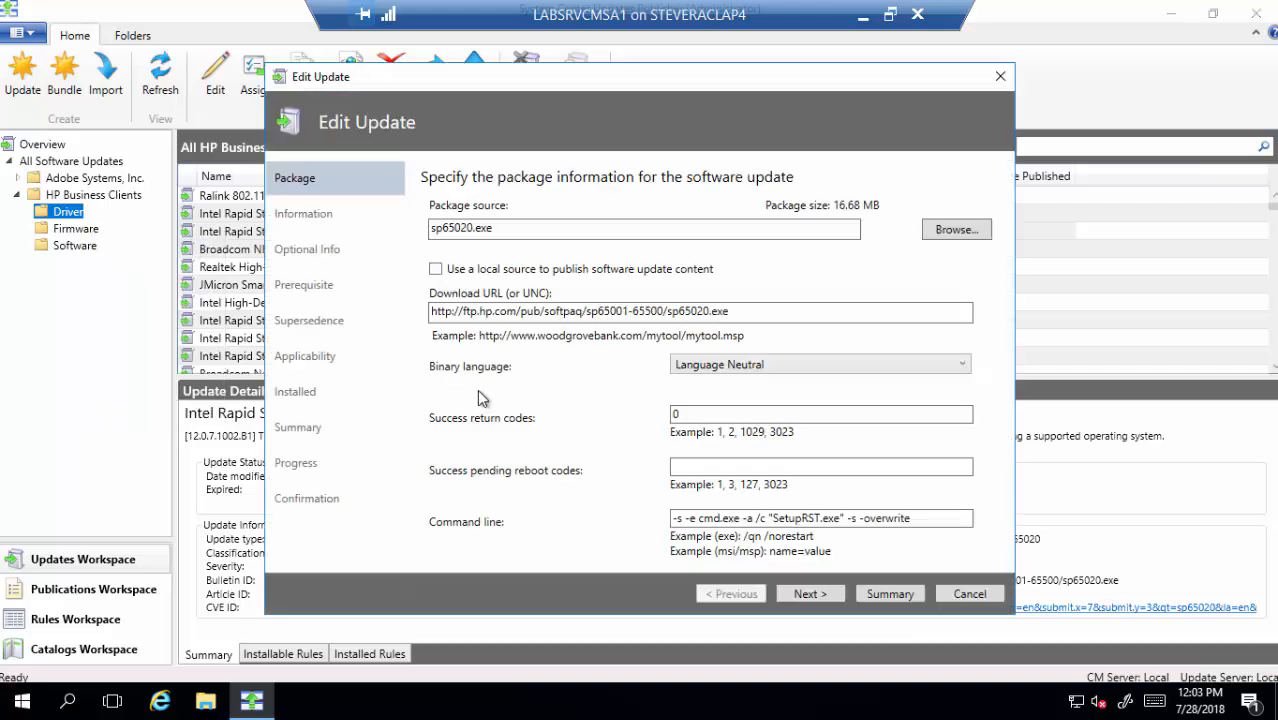
click(955, 597)
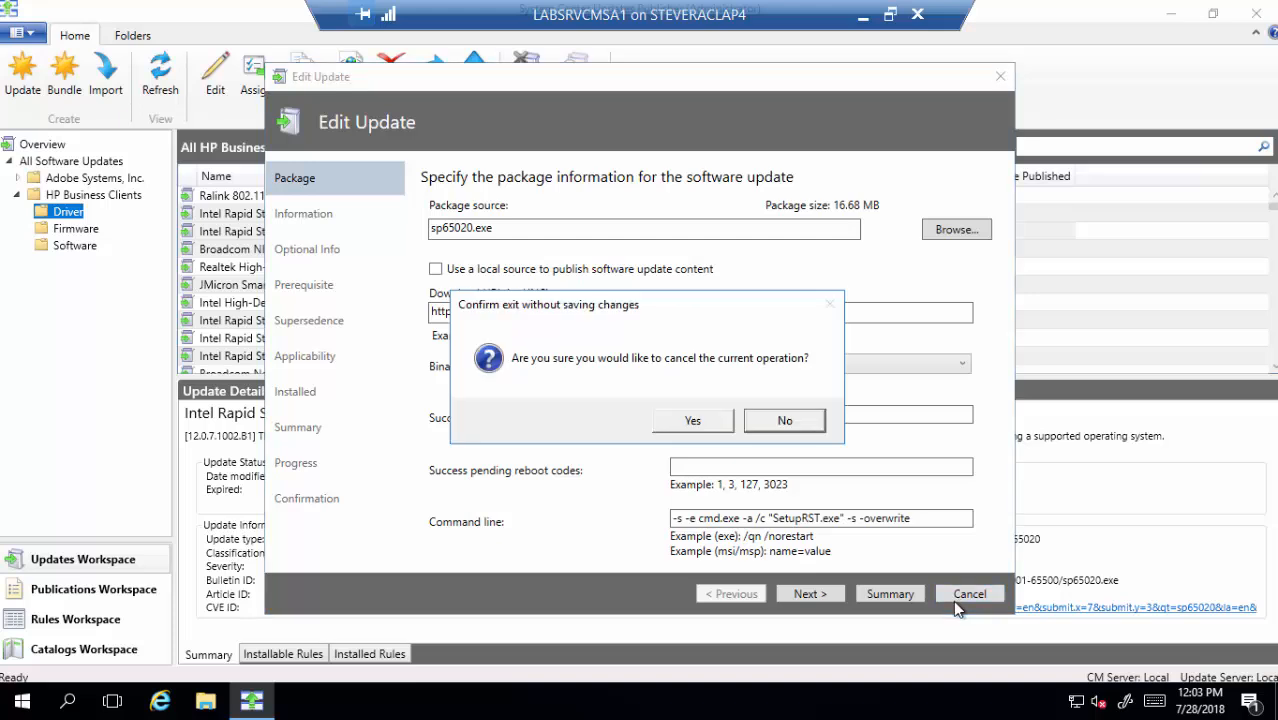
click(726, 424)
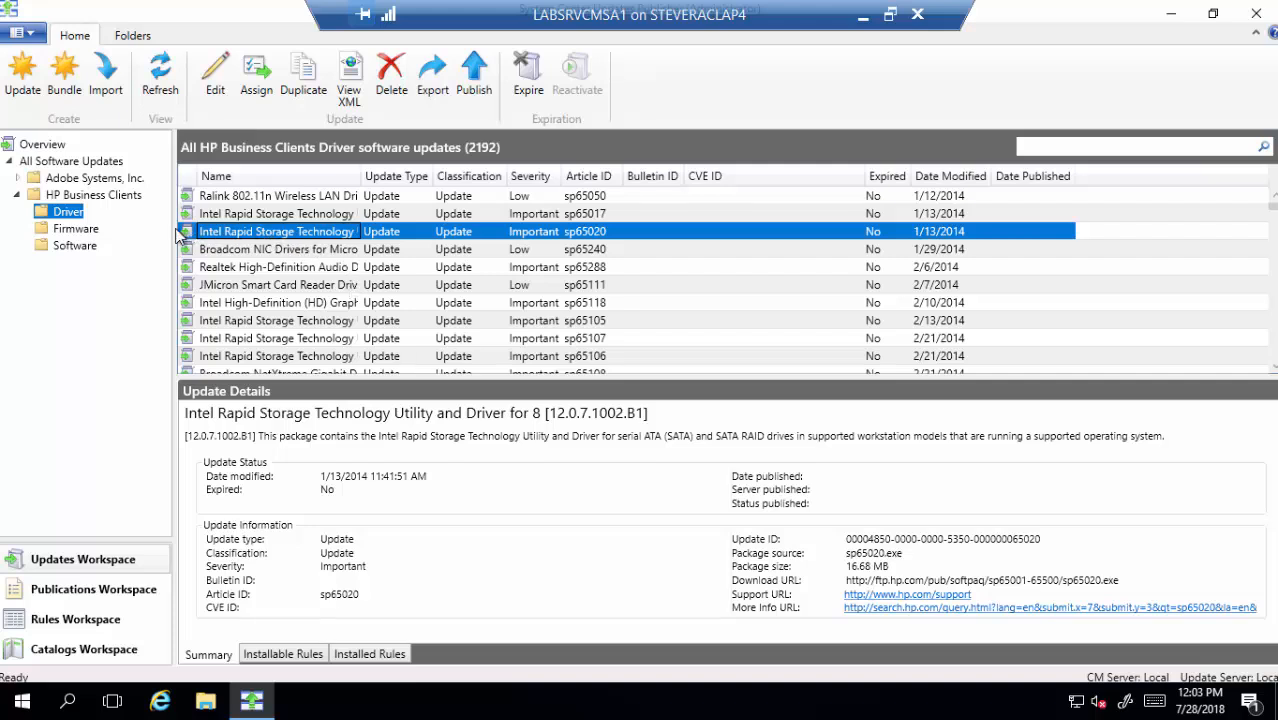
Examine the XML definition of the Ralink 802.11n Wireless LAN Driver update down to its applicability rules and close it
right_click(263, 199)
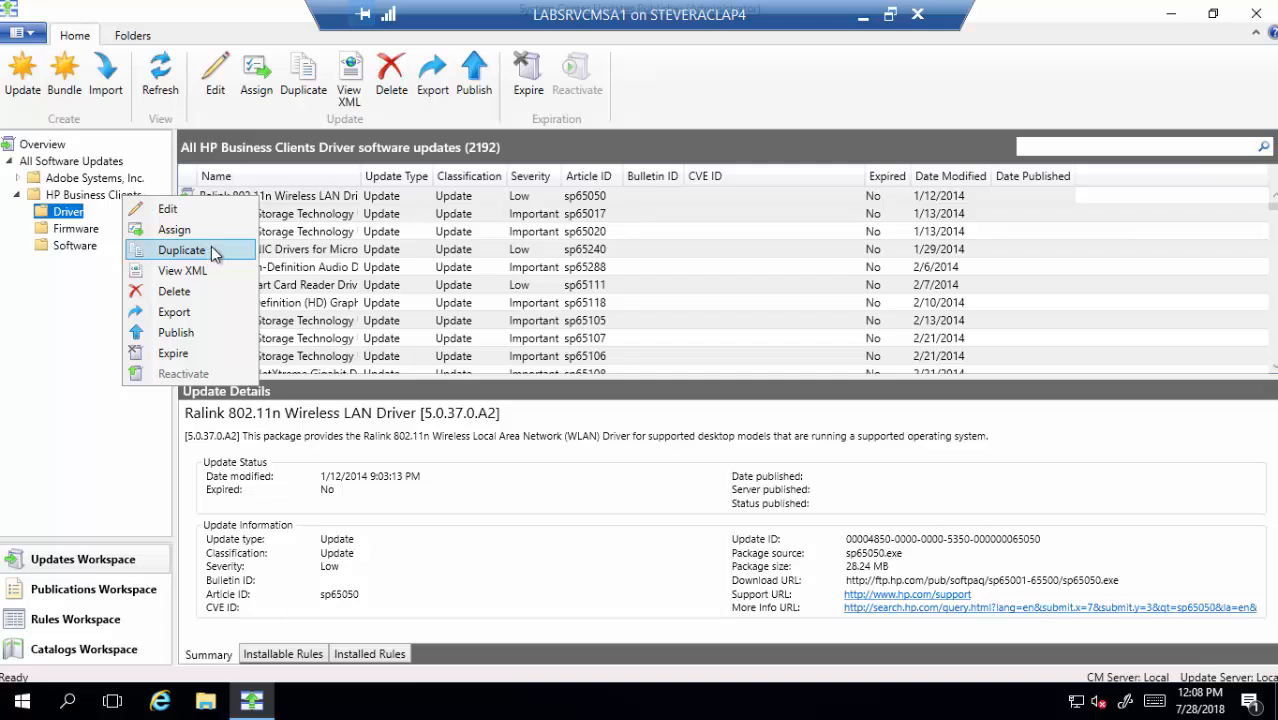
click(183, 271)
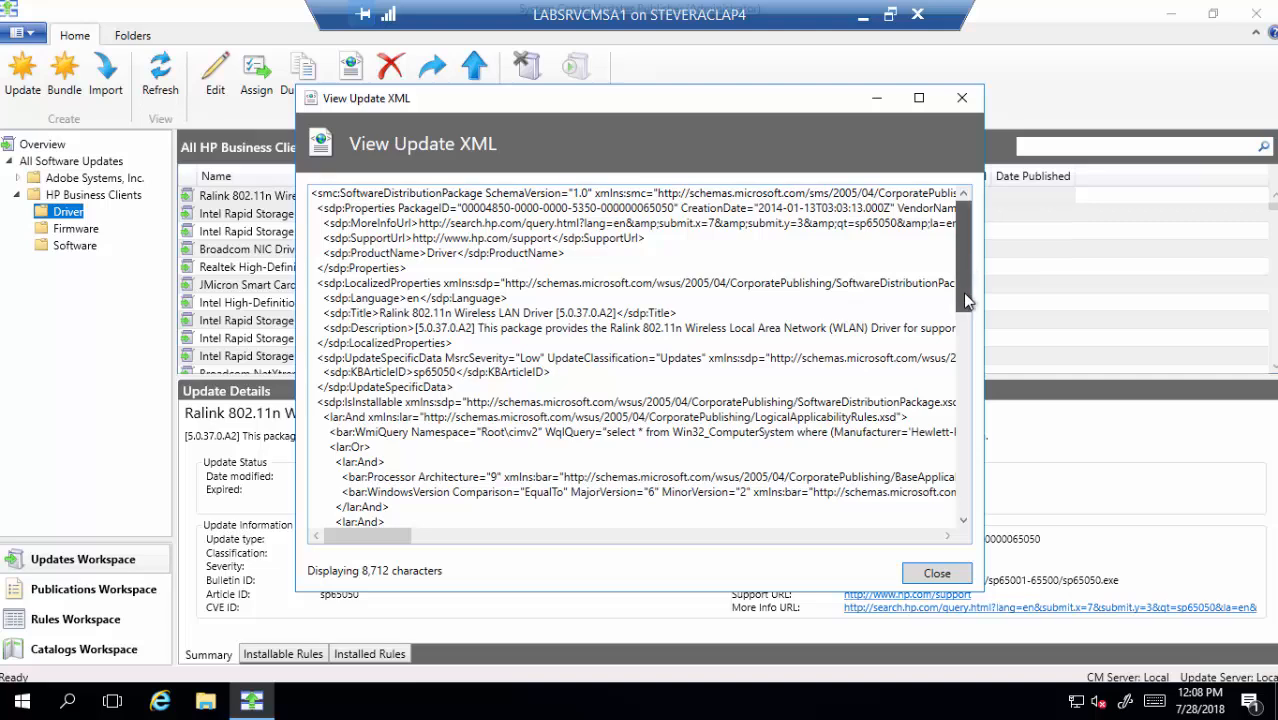
drag(966, 300, 966, 467)
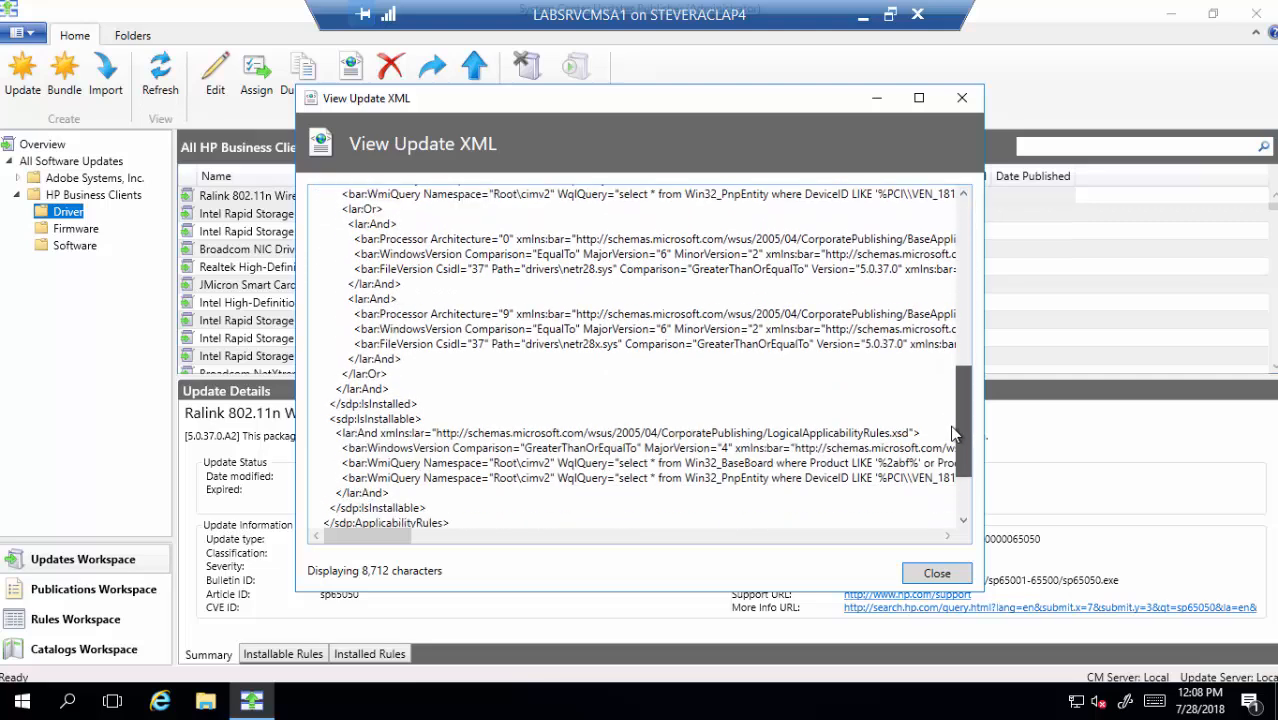
click(937, 575)
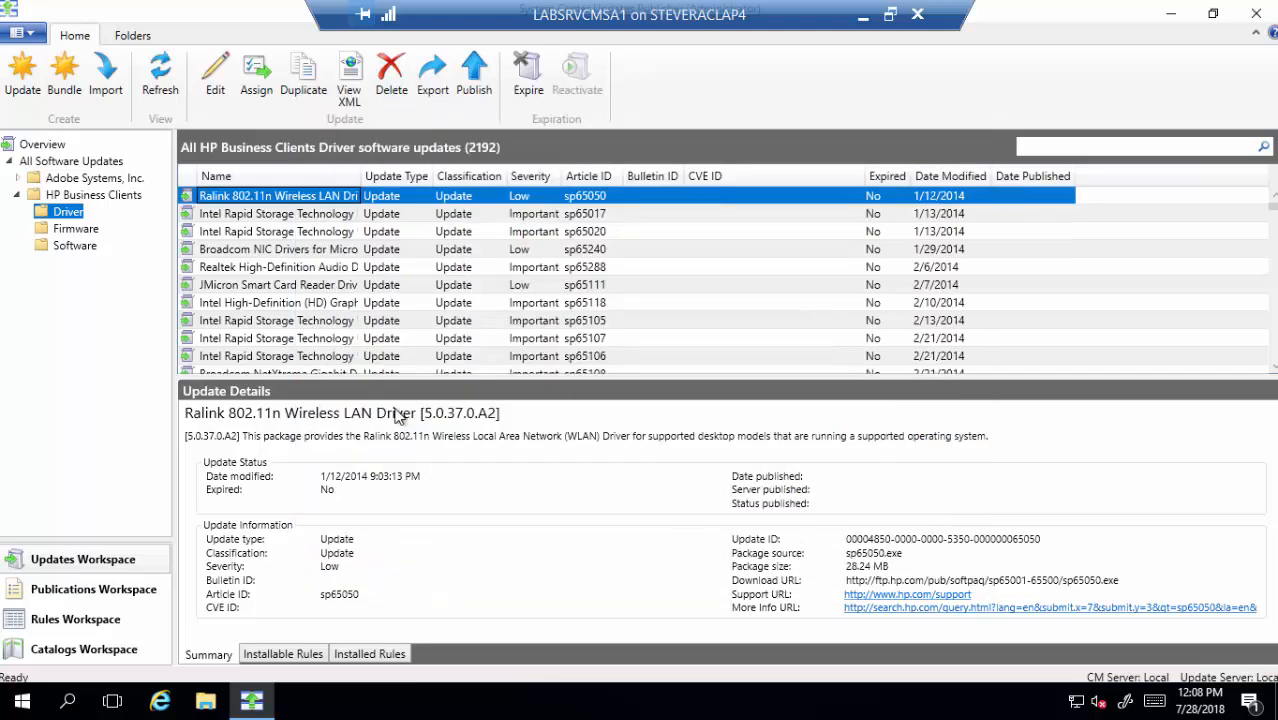
View the publish options for the Ralink 802.11n Wireless LAN Driver update and cancel without publishing
right_click(265, 203)
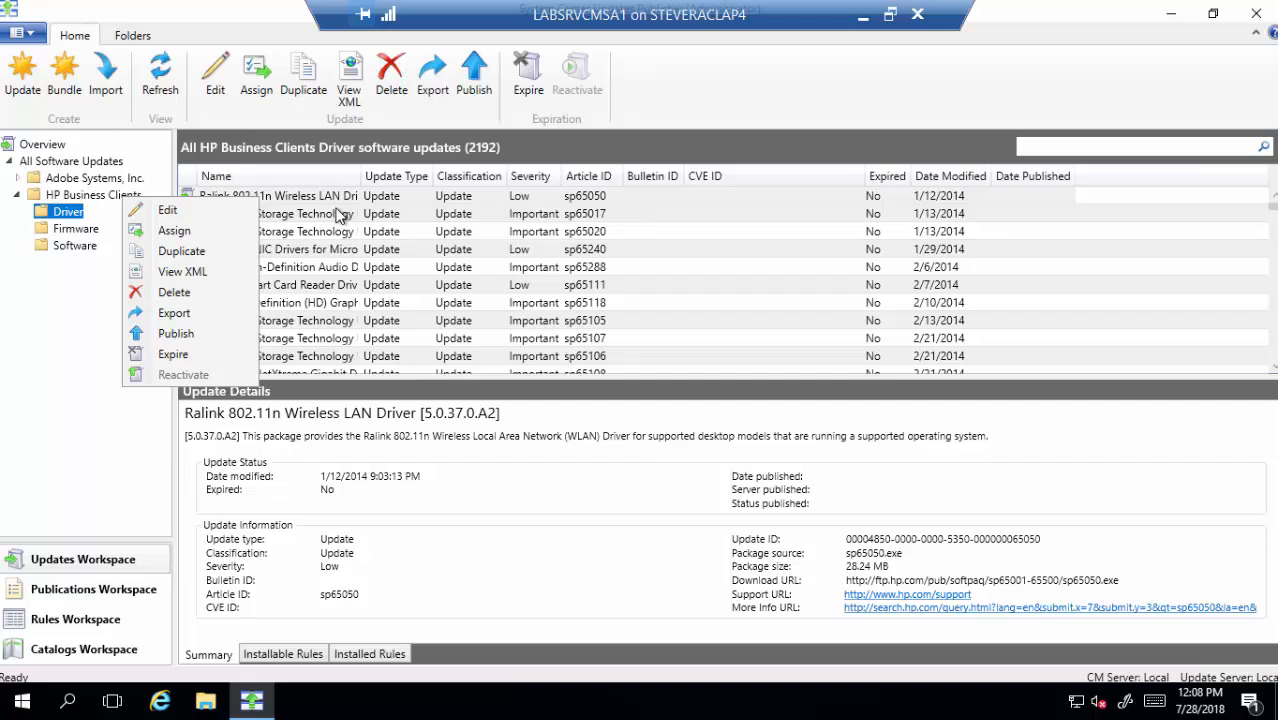
click(185, 338)
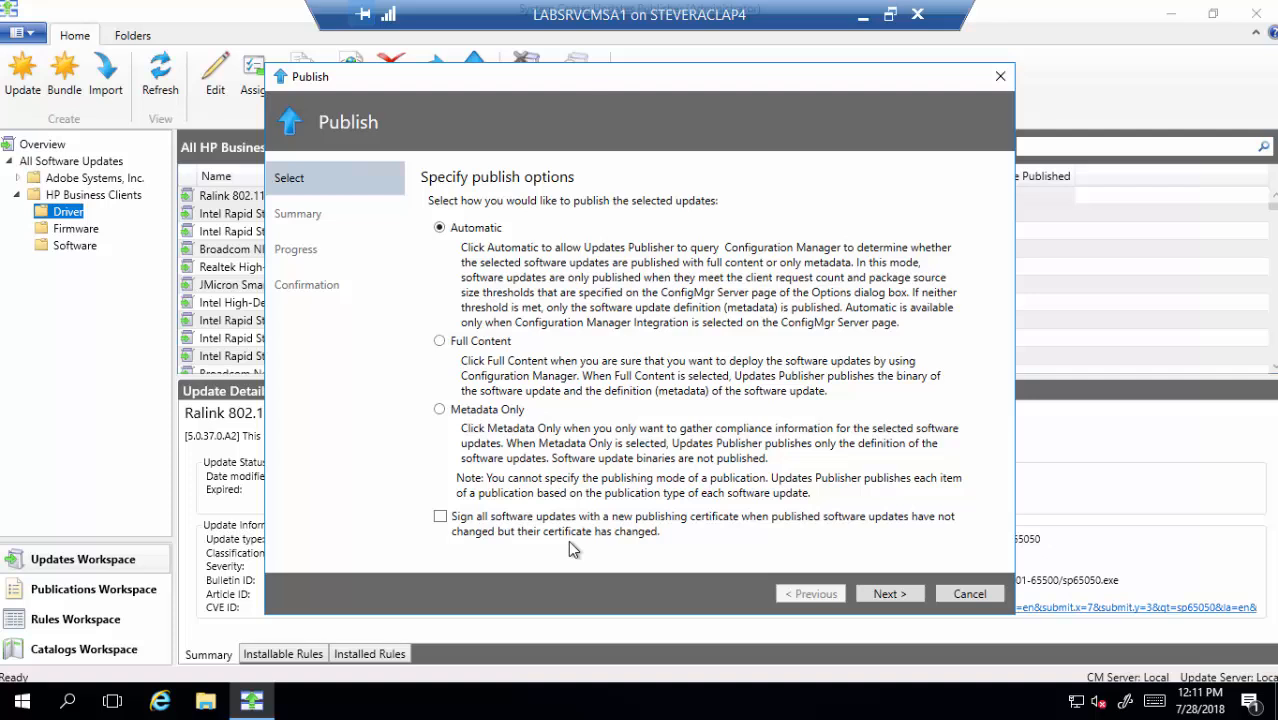
click(970, 594)
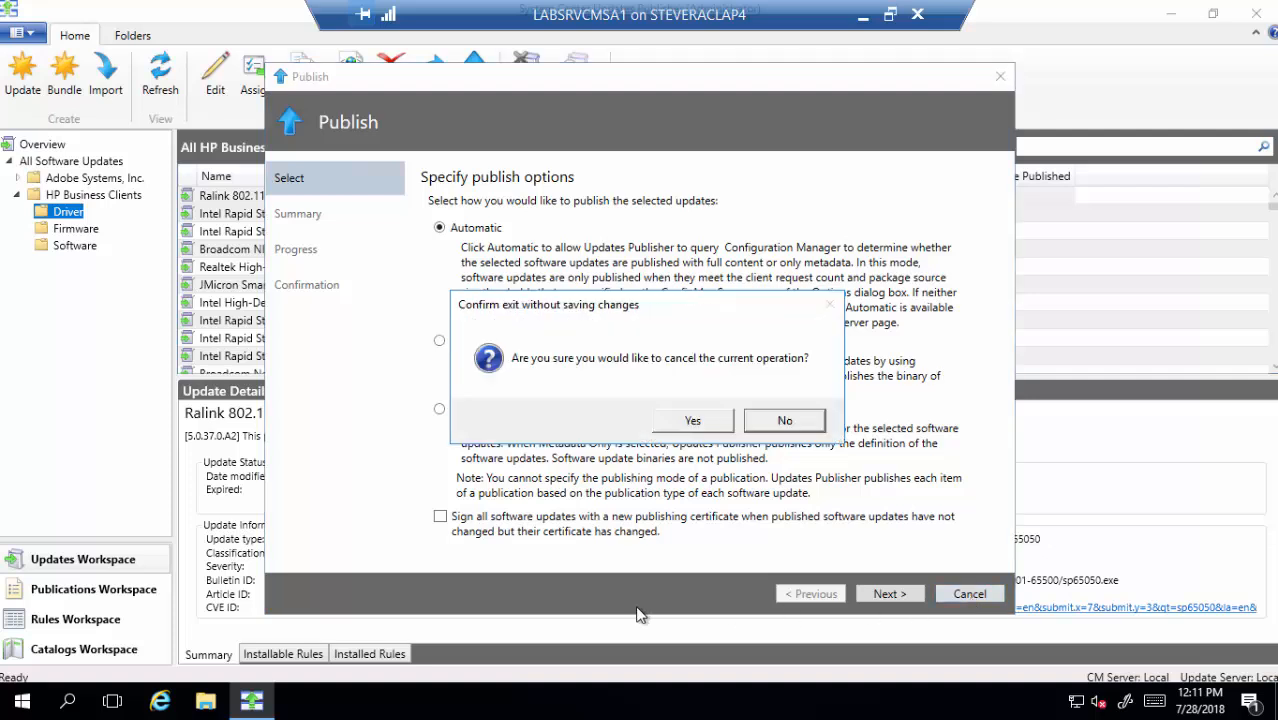
click(690, 421)
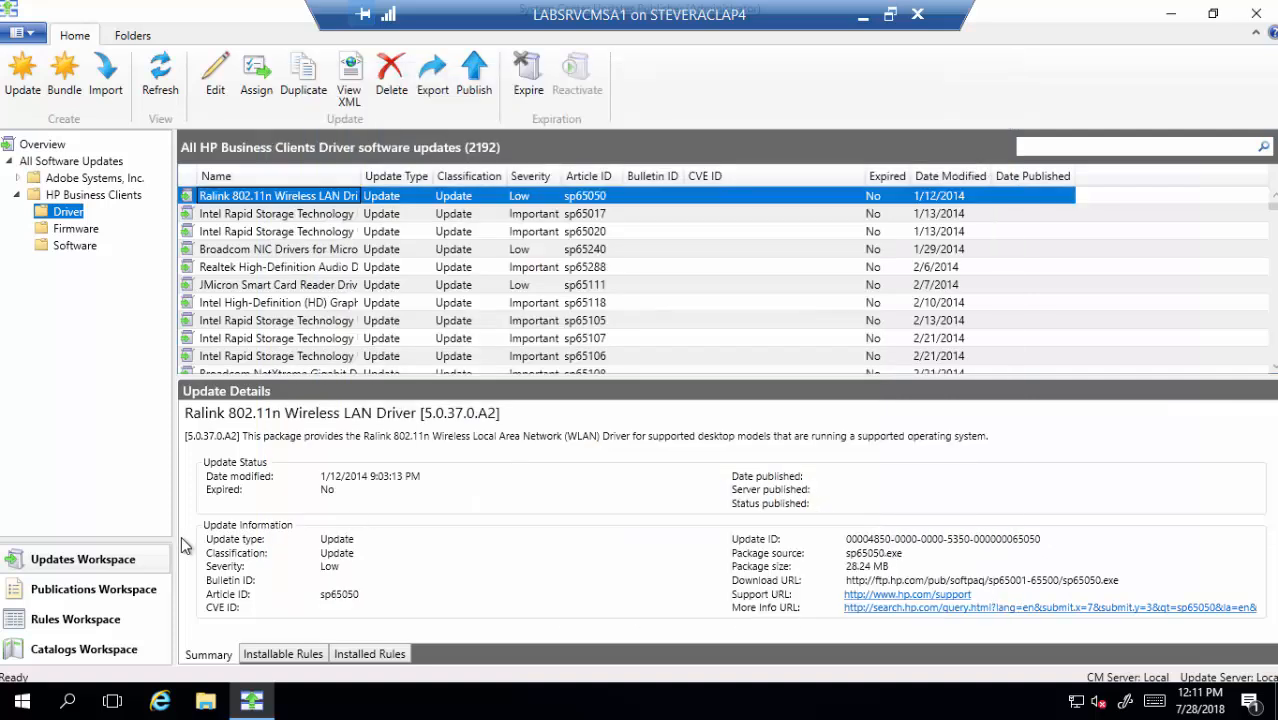
View the member updates of the Adobe Publication Group and return to the HP driver updates list
click(110, 592)
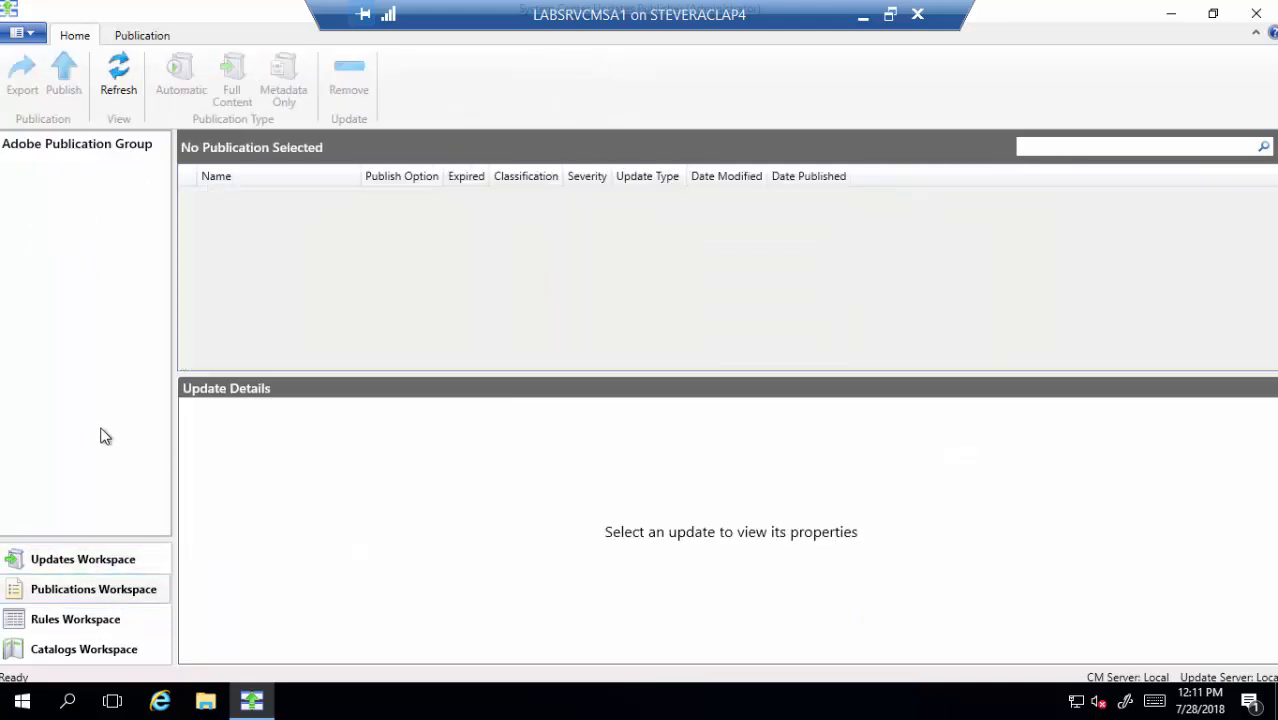
click(84, 148)
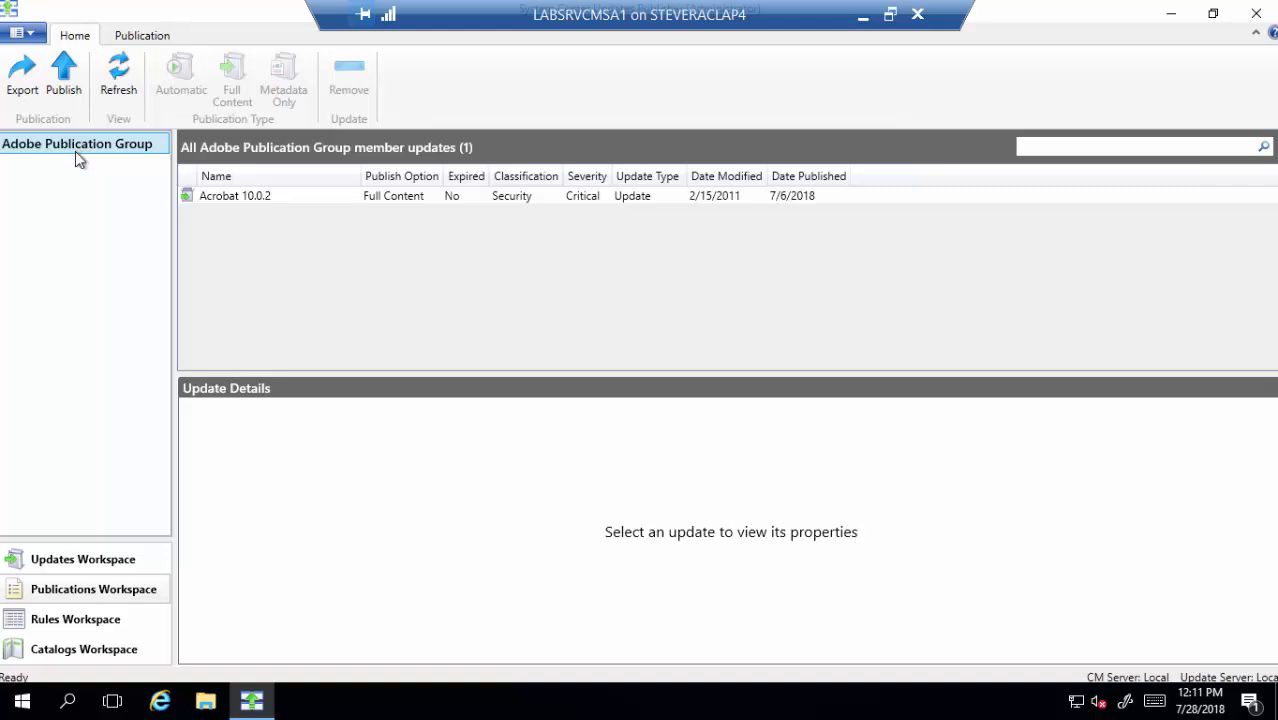
click(91, 562)
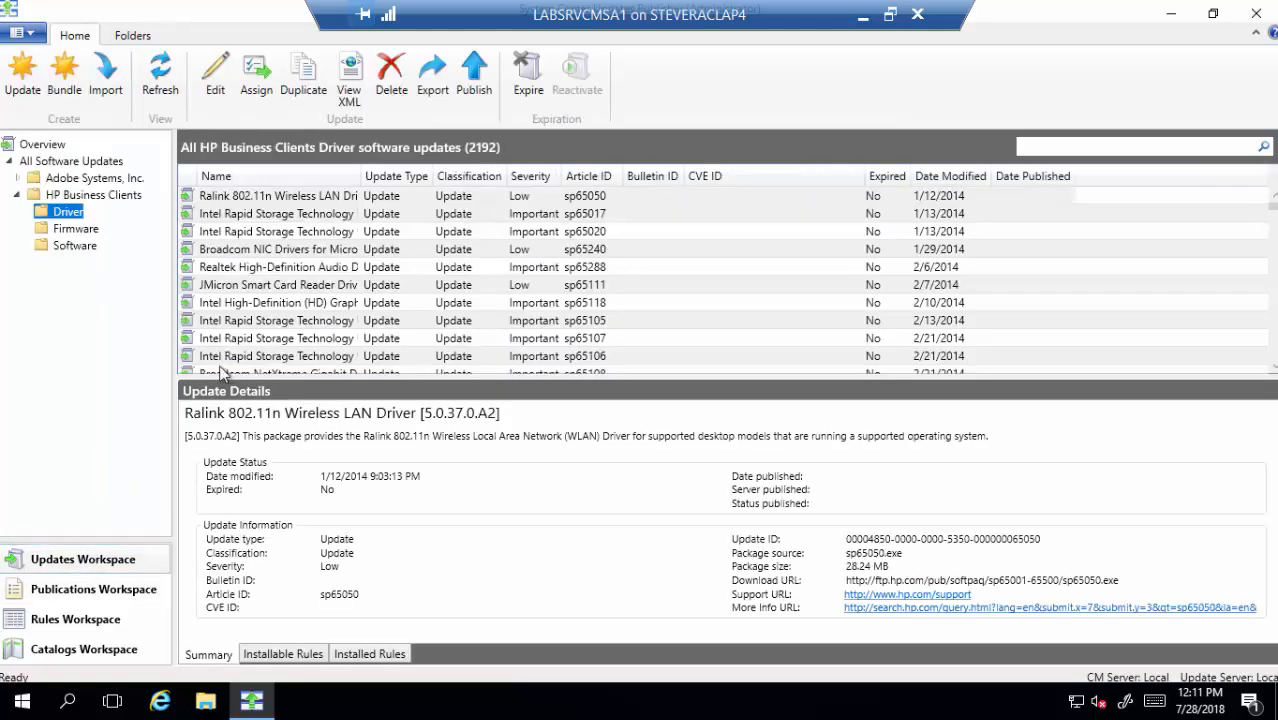
Assign the Ralink 802.11n Wireless LAN Driver update to a new publication named "HP Group" with the Metadata Only publication type
right_click(243, 203)
click(210, 231)
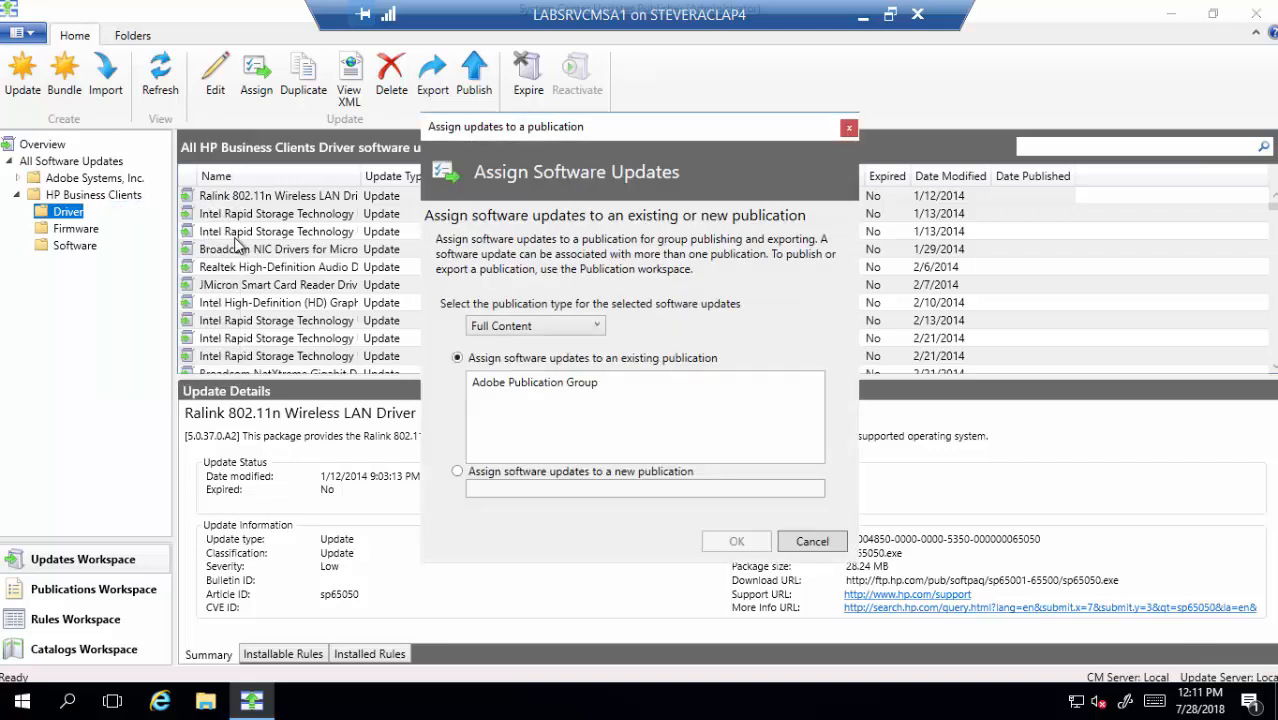
click(547, 385)
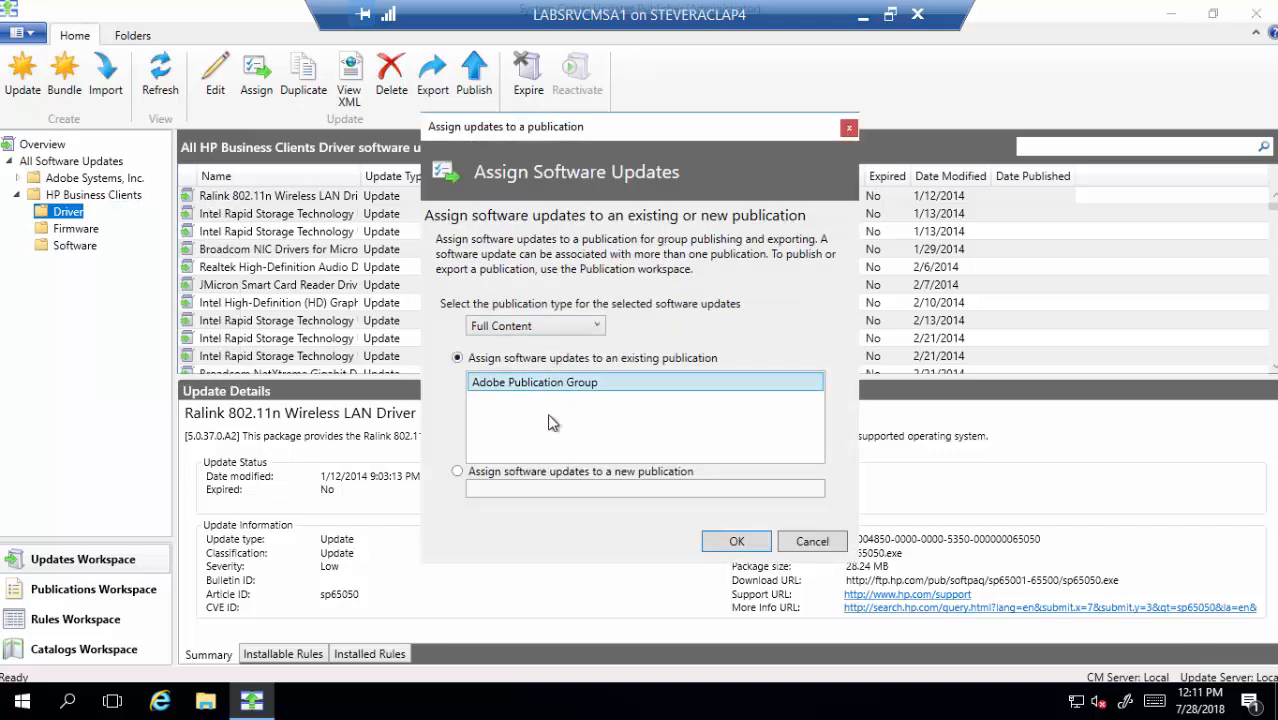
click(537, 472)
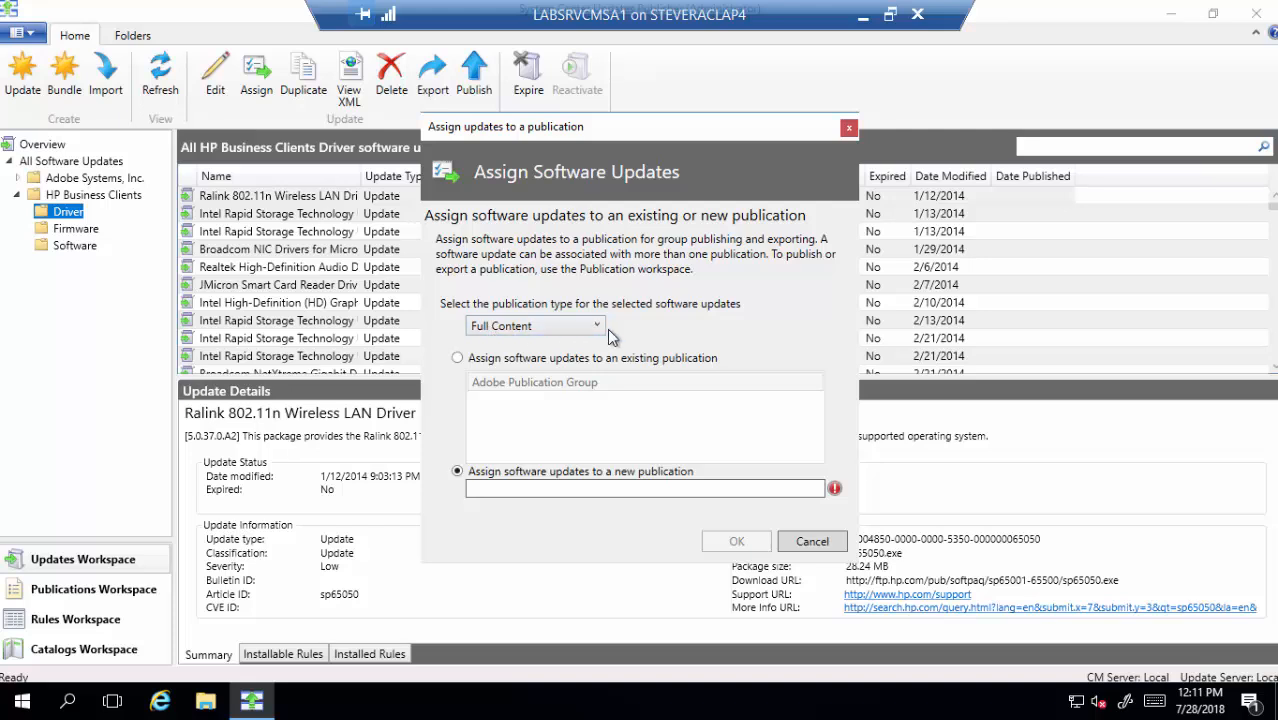
click(549, 327)
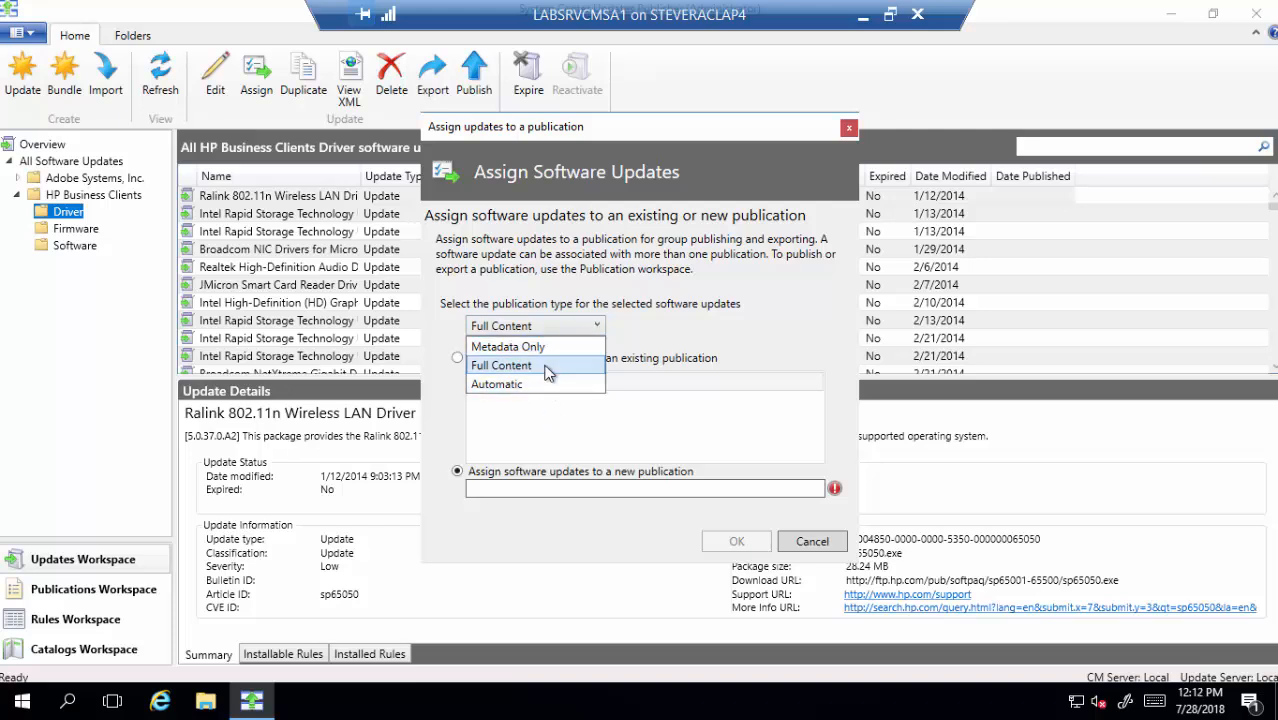
click(547, 347)
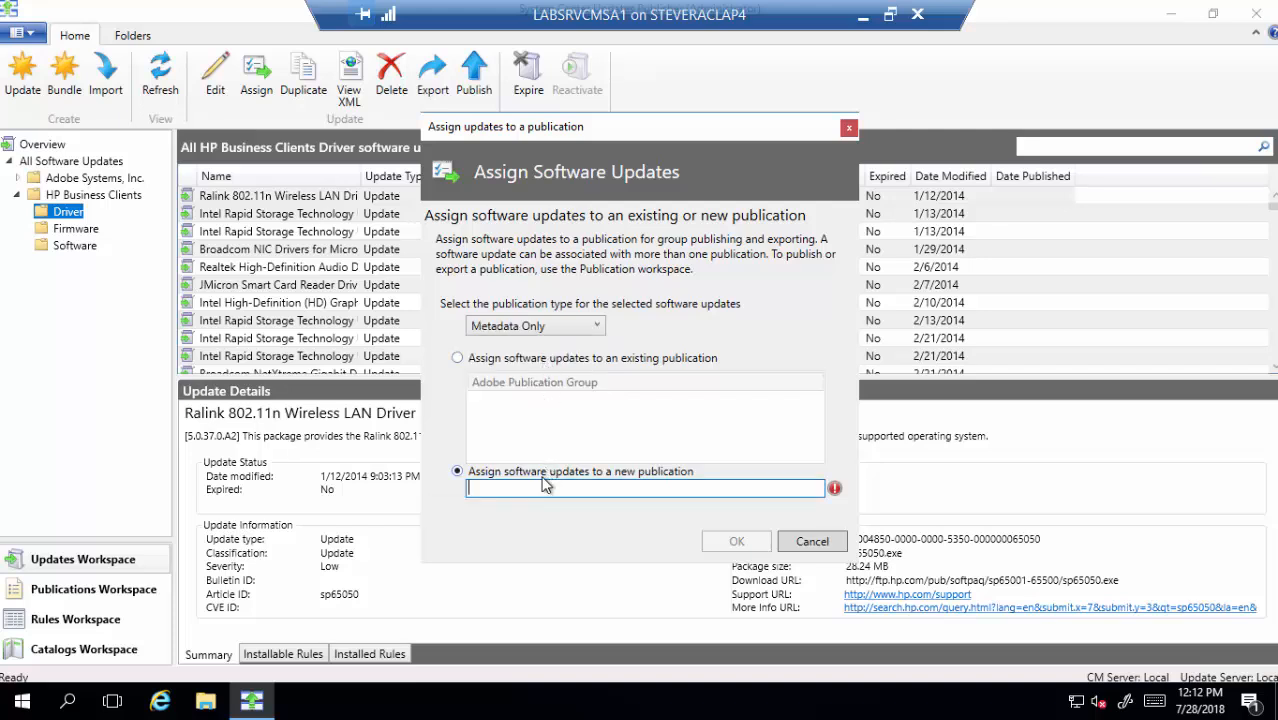
text(HP )
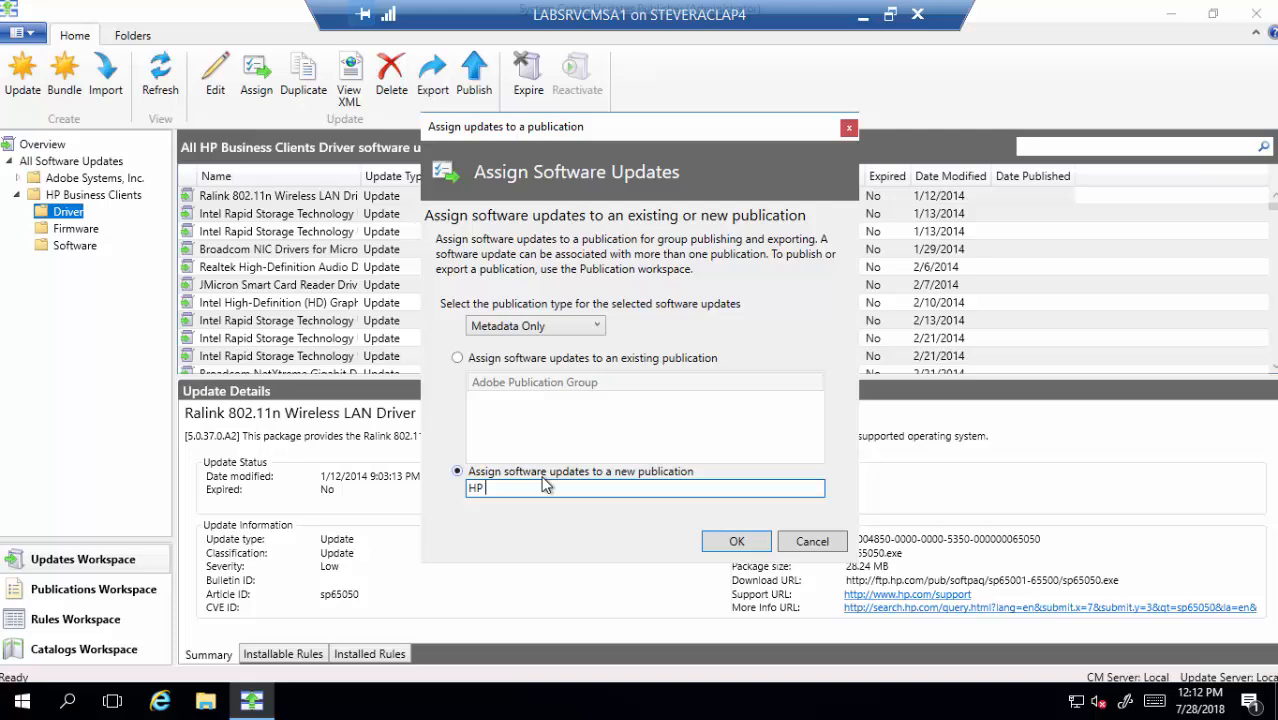
text(Group)
click(736, 541)
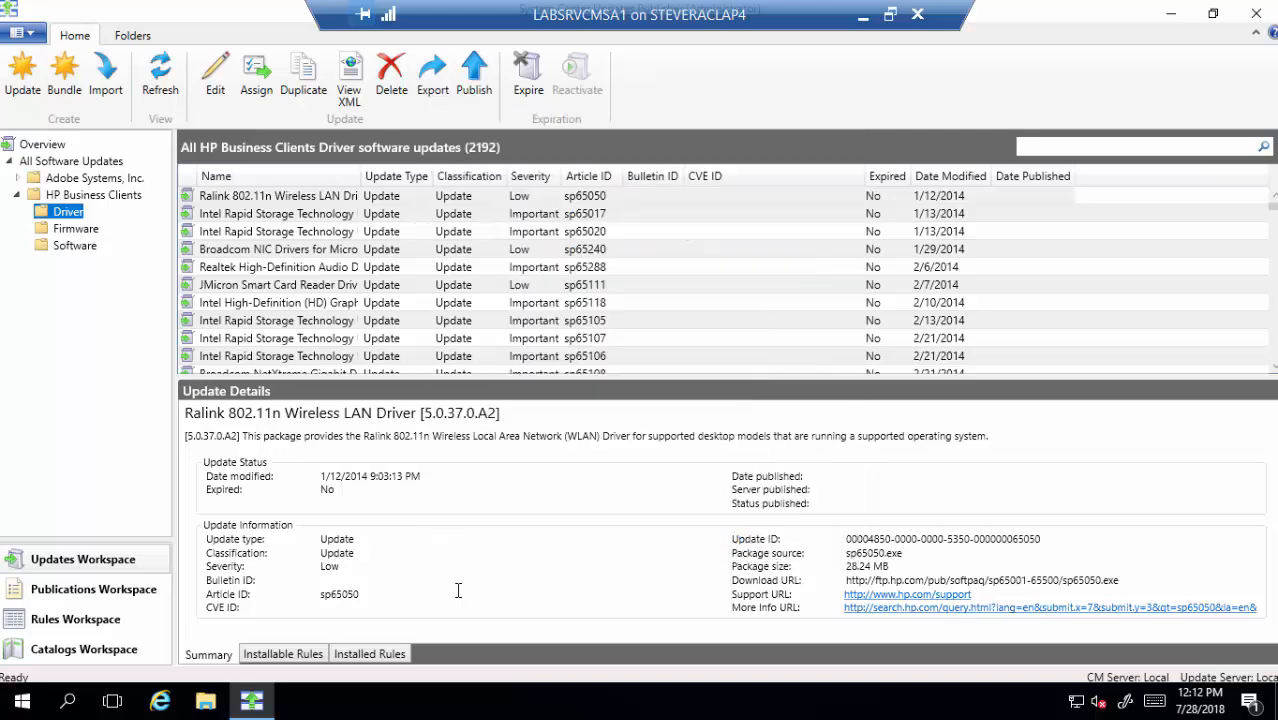
Compare the member updates of the HP Group and Adobe Publication Group publications
click(131, 592)
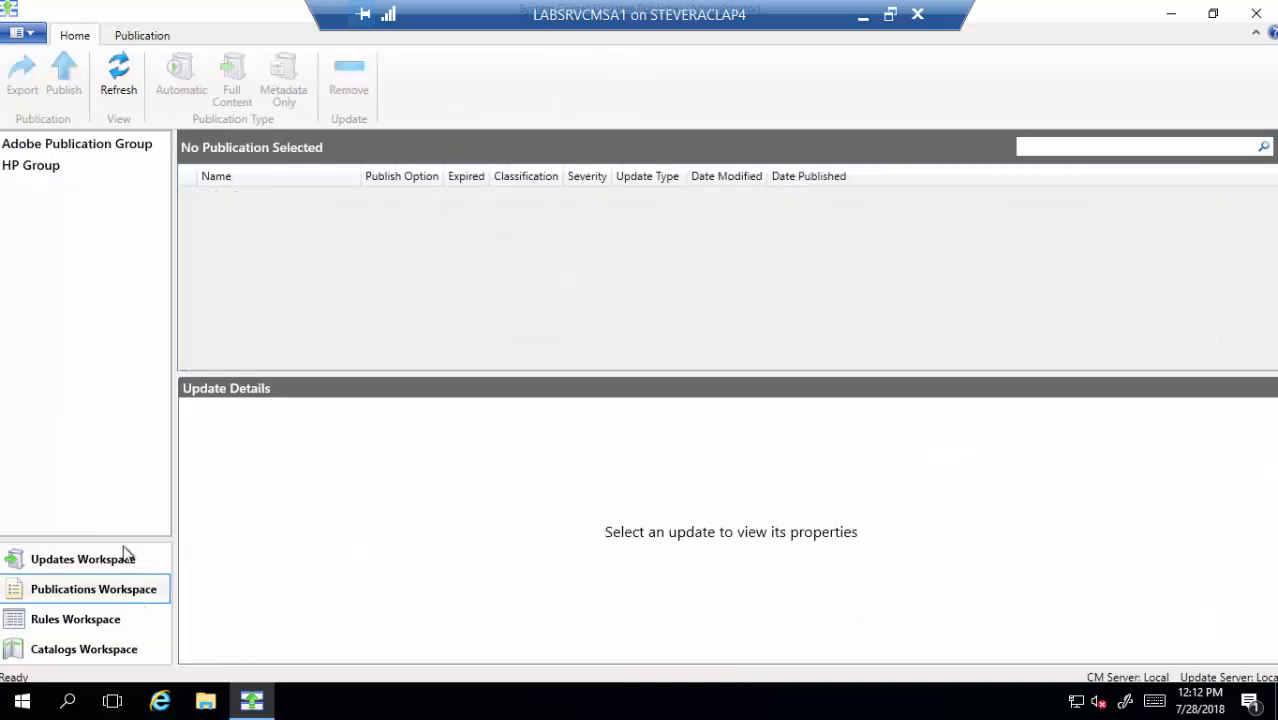
click(36, 172)
click(47, 150)
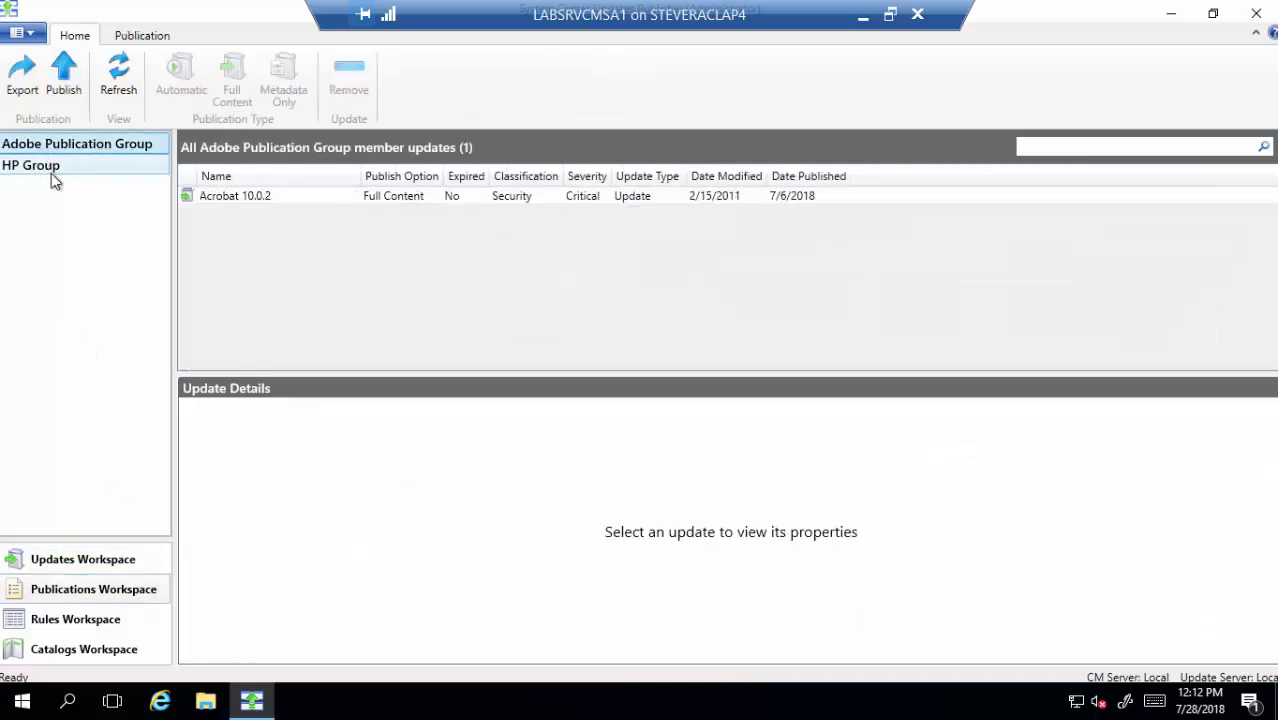
click(53, 176)
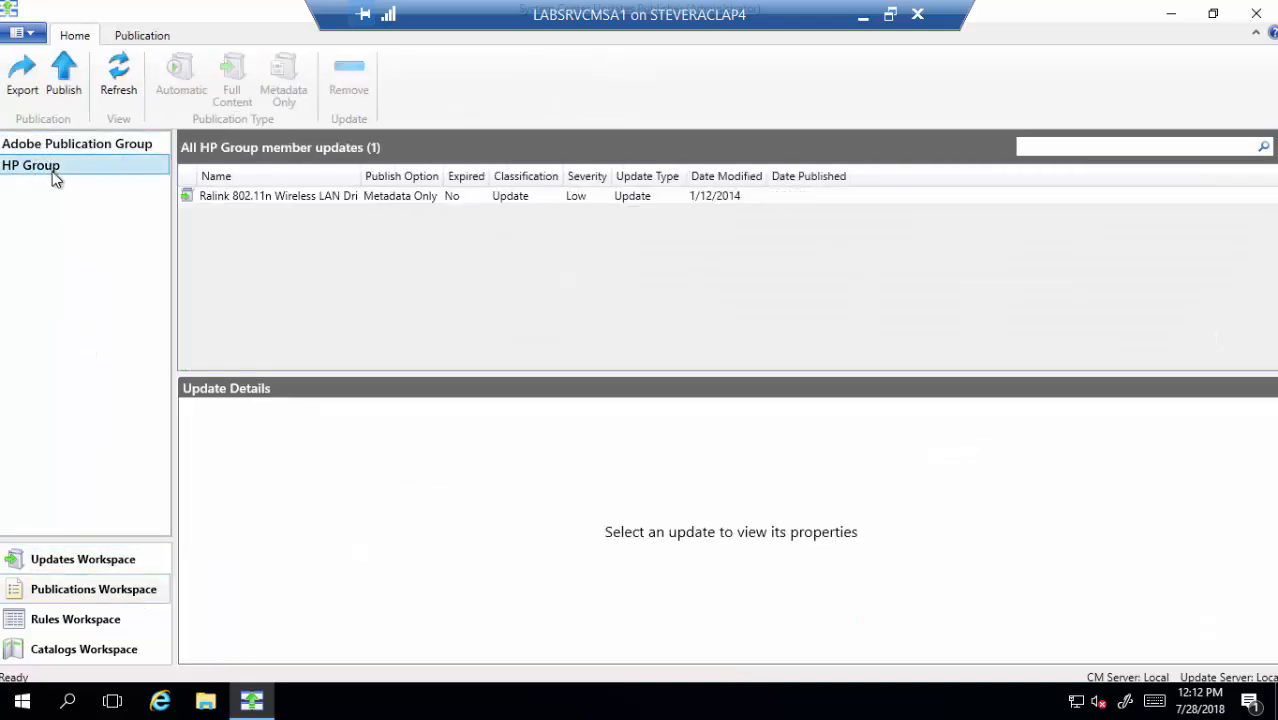
click(115, 148)
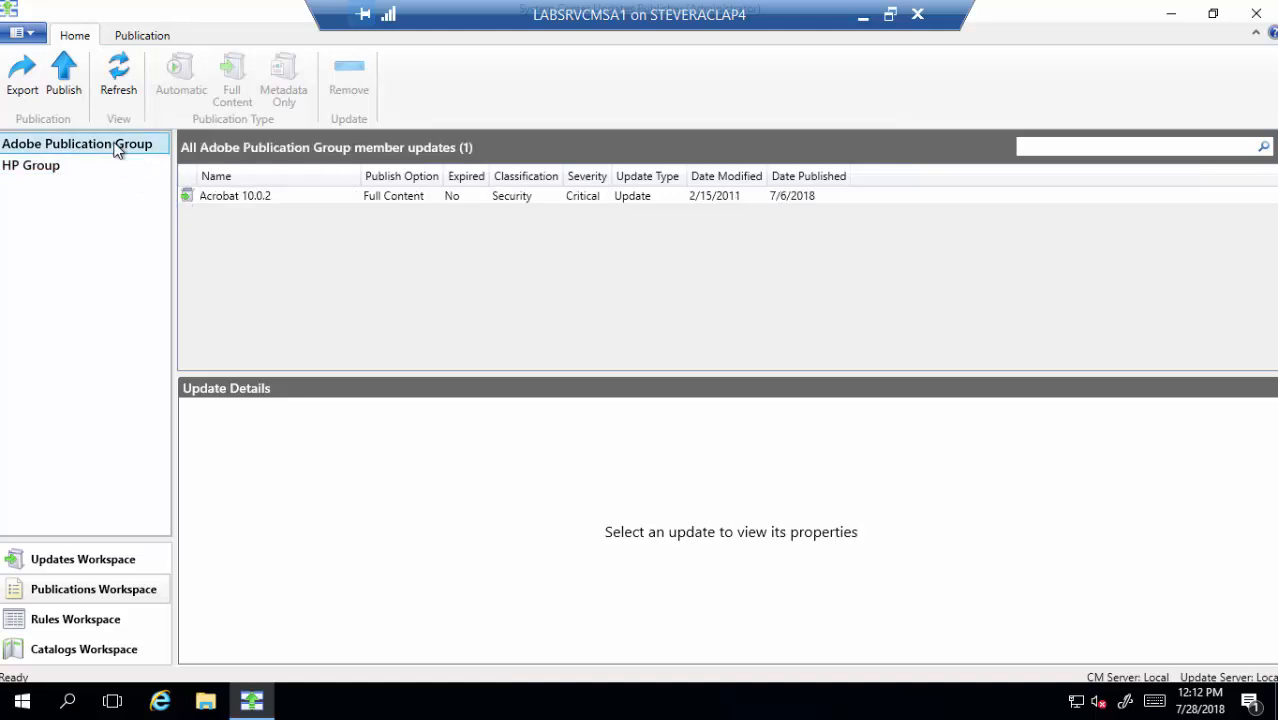
click(116, 168)
click(120, 150)
View the publish options for the whole Adobe Publication Group and cancel without publishing
right_click(100, 148)
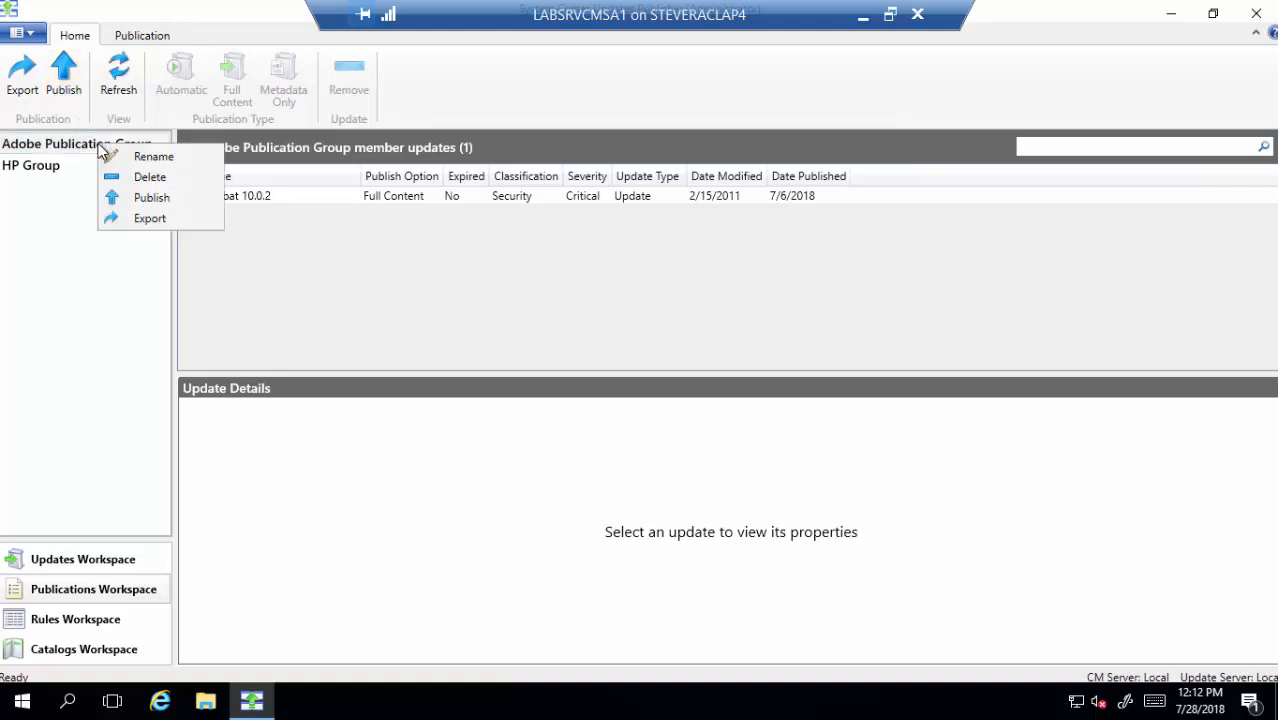
click(153, 194)
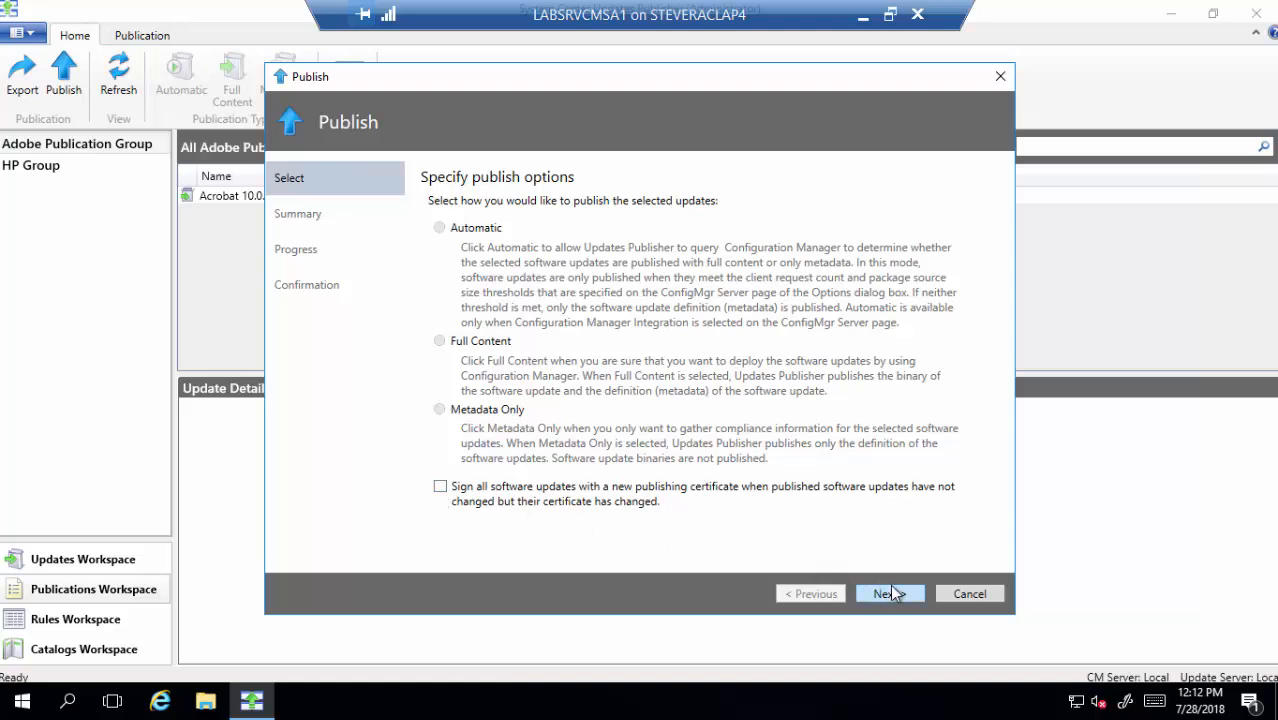
click(963, 596)
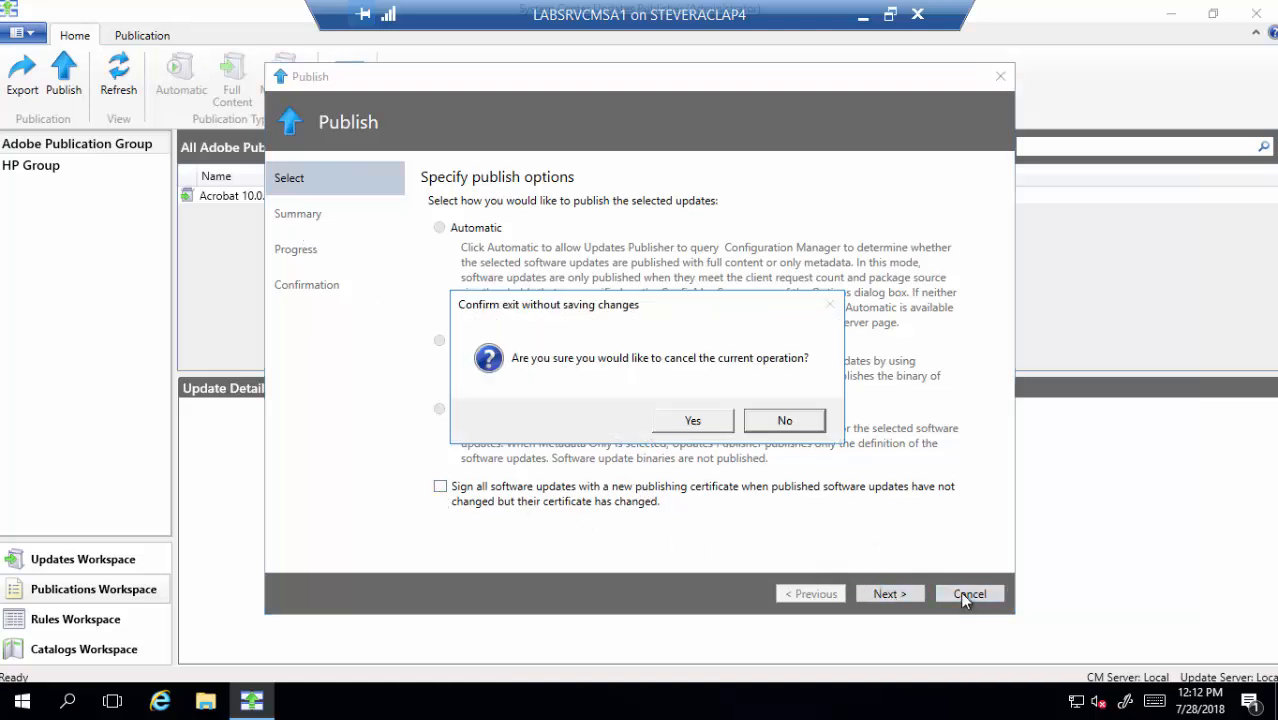
click(689, 421)
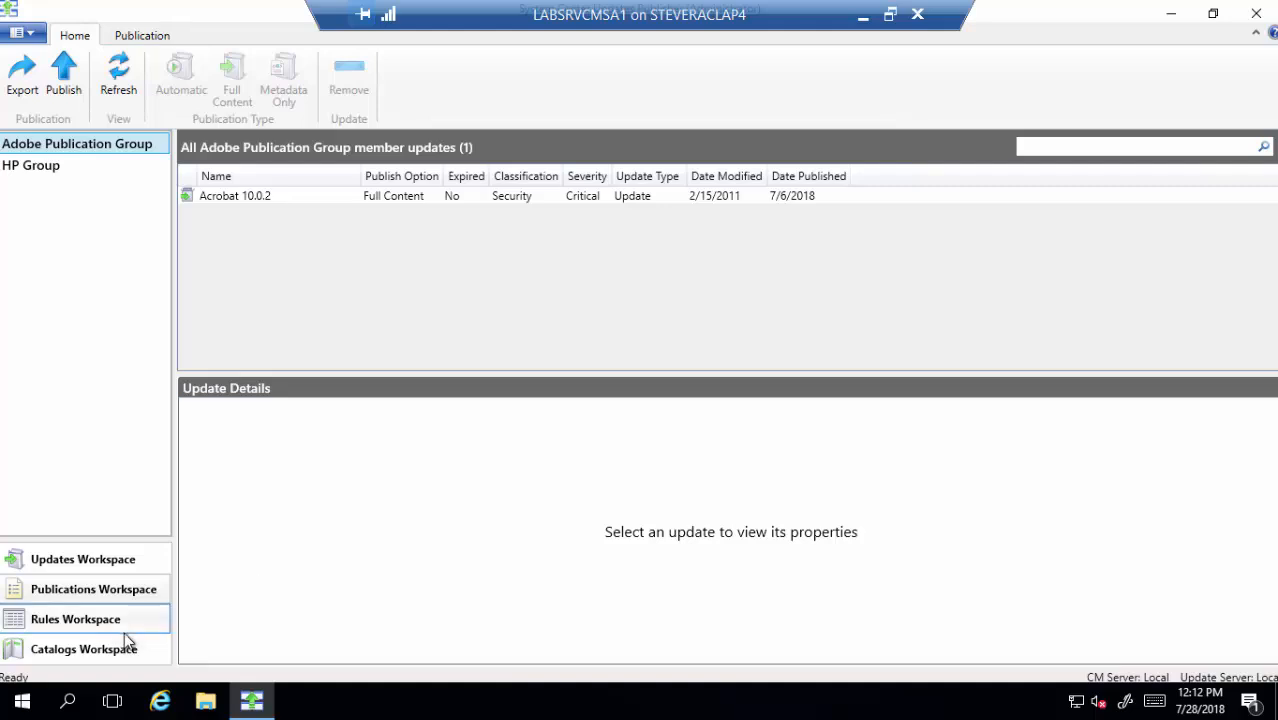
Return to the HP driver updates, view the Ralink 802.11n Wireless LAN Driver's package information for editing and leave without saving
click(99, 570)
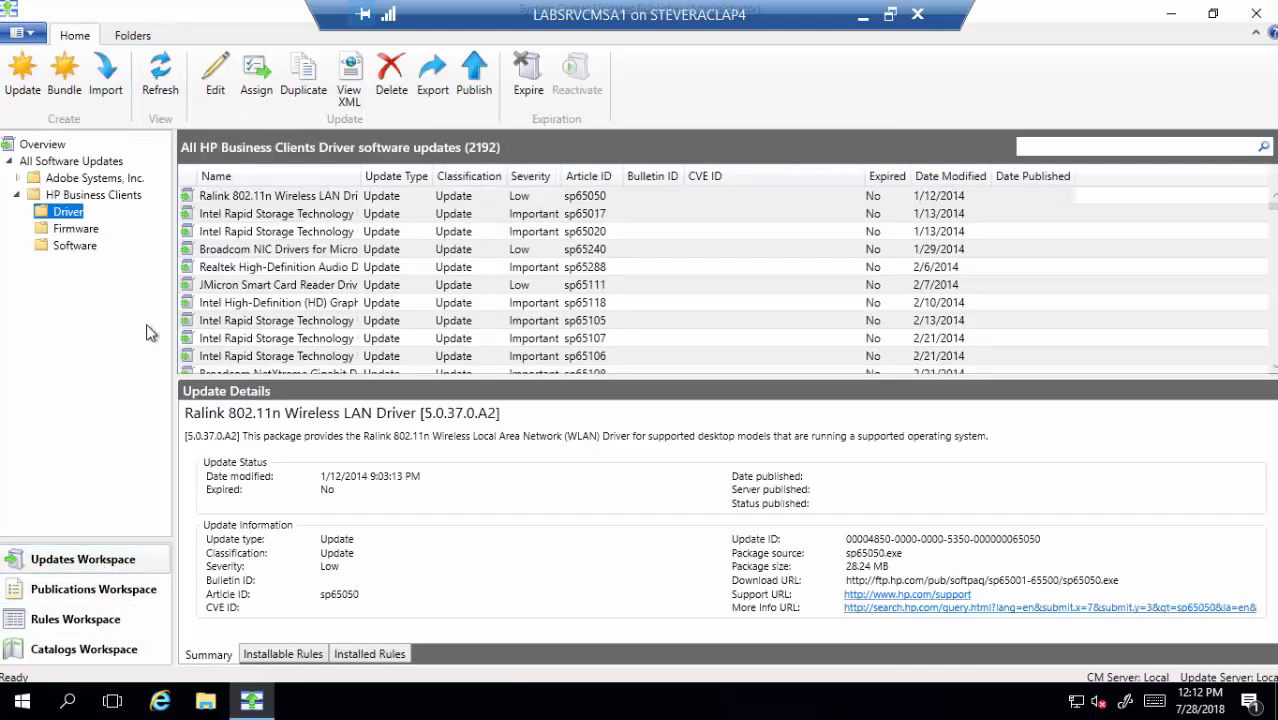
right_click(257, 198)
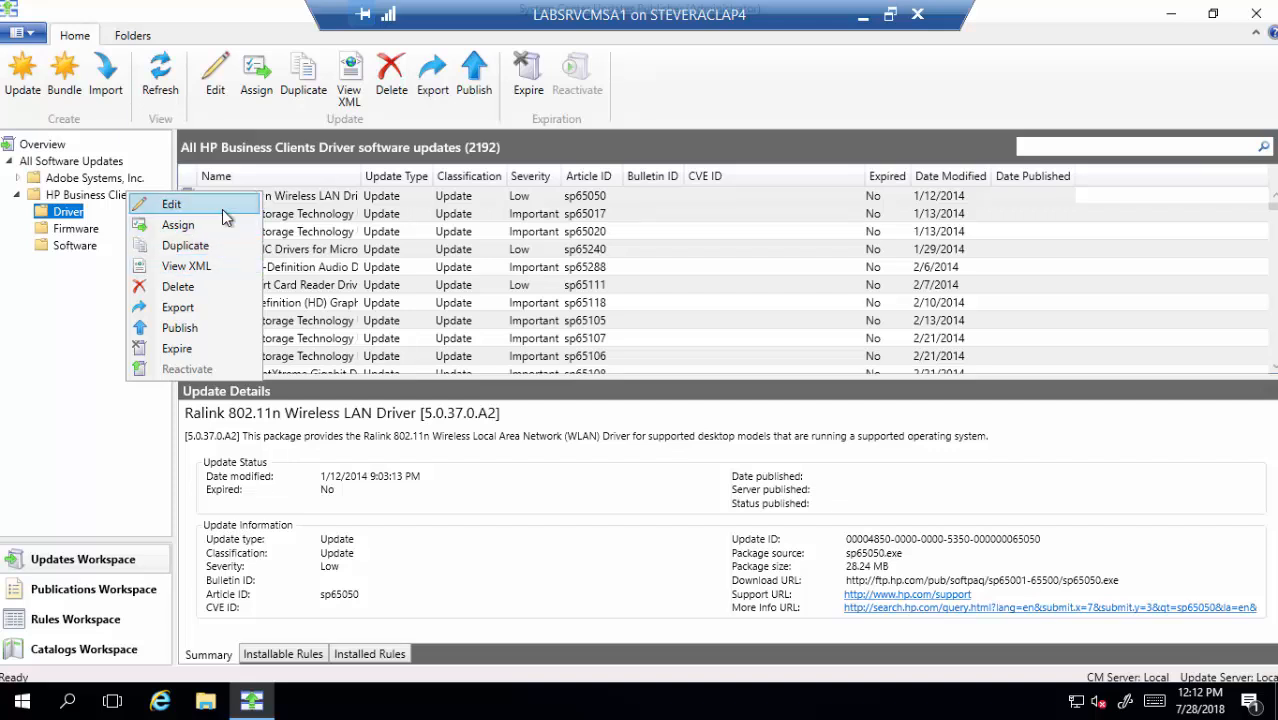
click(172, 204)
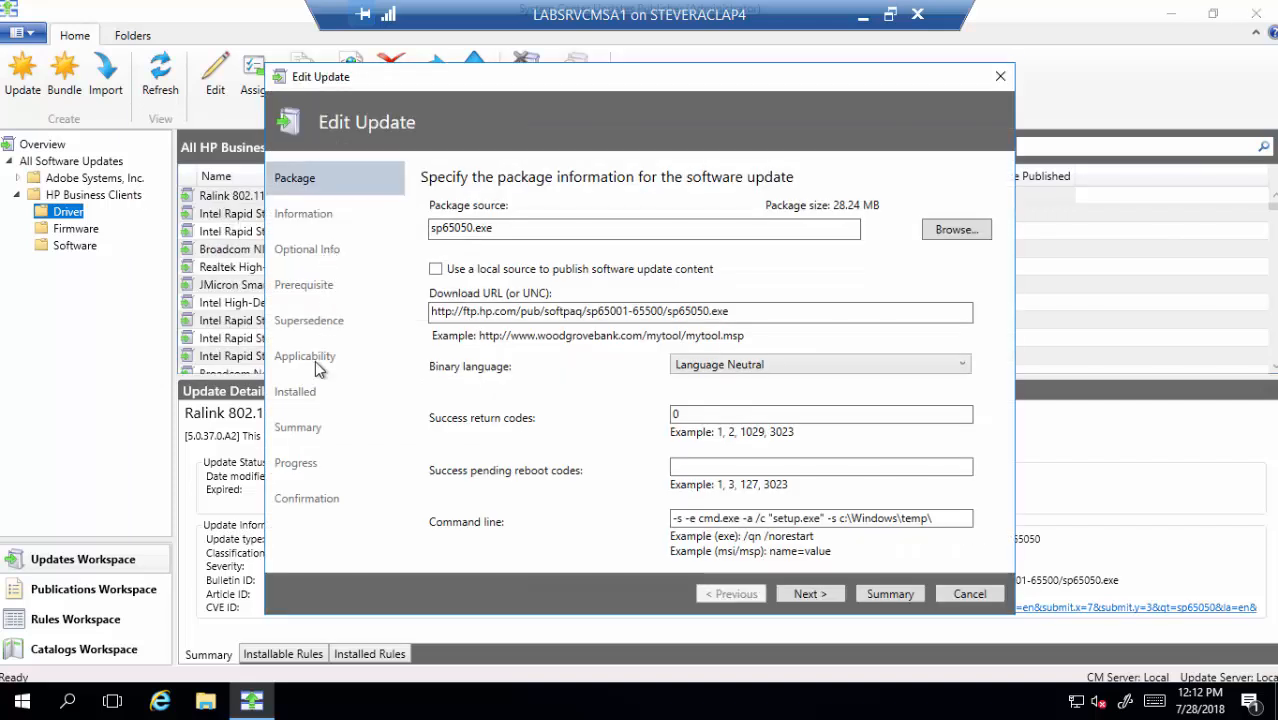
click(935, 597)
click(702, 426)
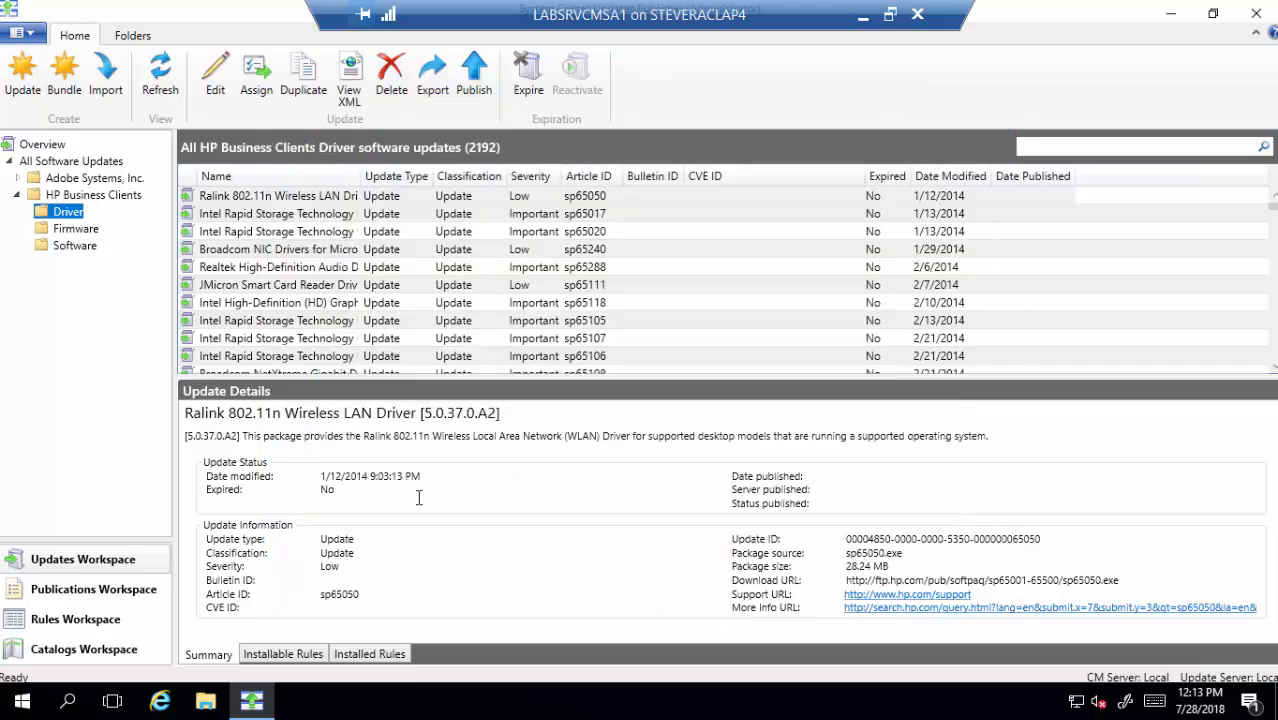
Draft a rule named "Test Rule", review the available applicability rule types including Saved rule, and cancel without creating it
click(114, 618)
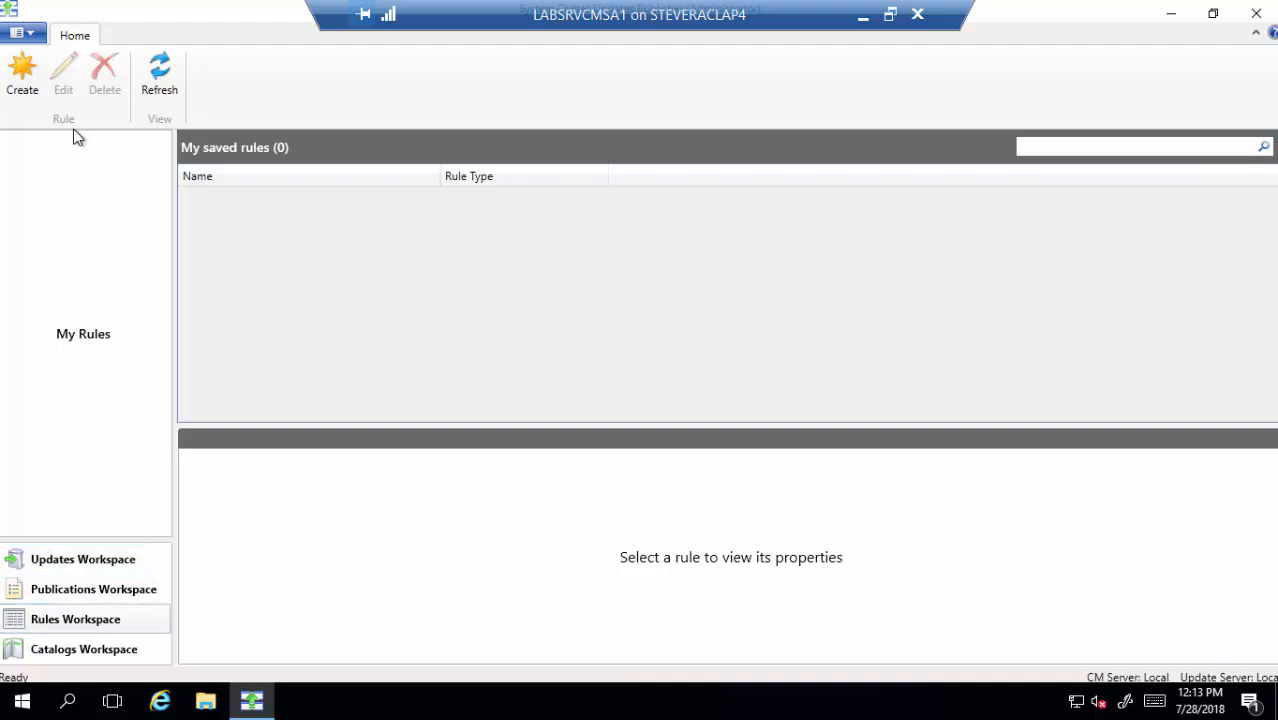
click(25, 88)
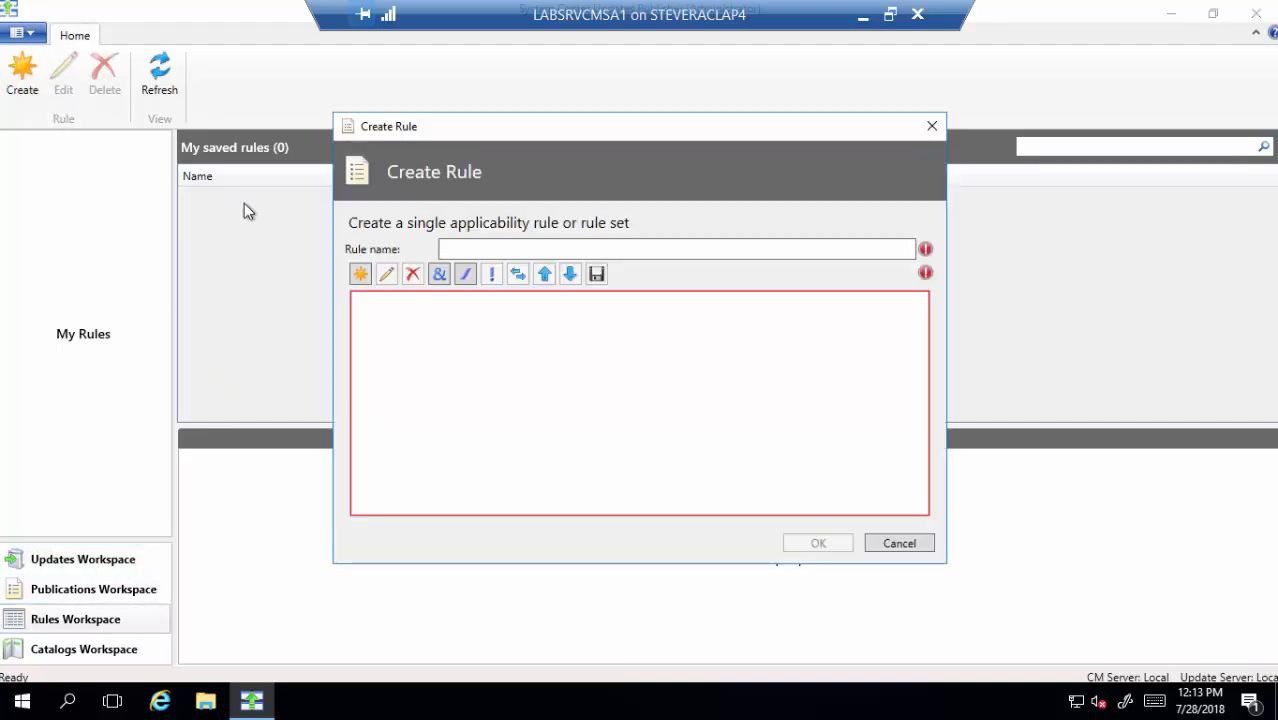
click(652, 248)
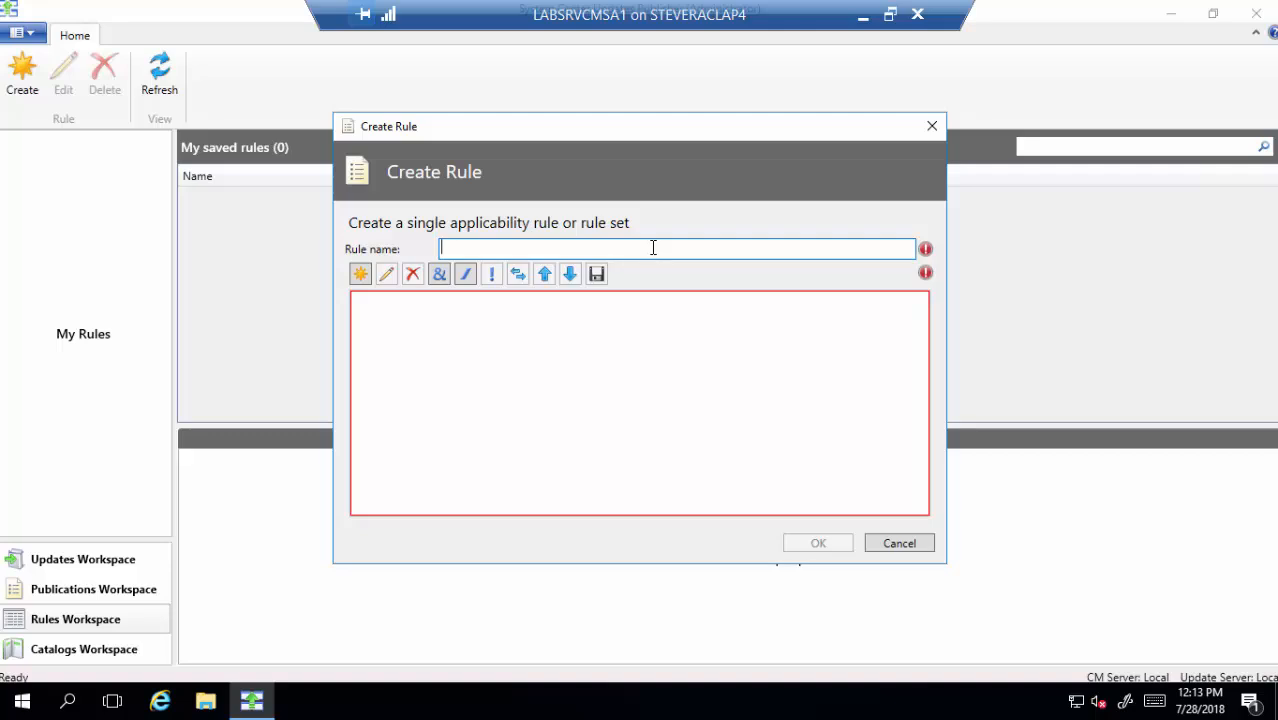
text(Test Rule)
click(361, 277)
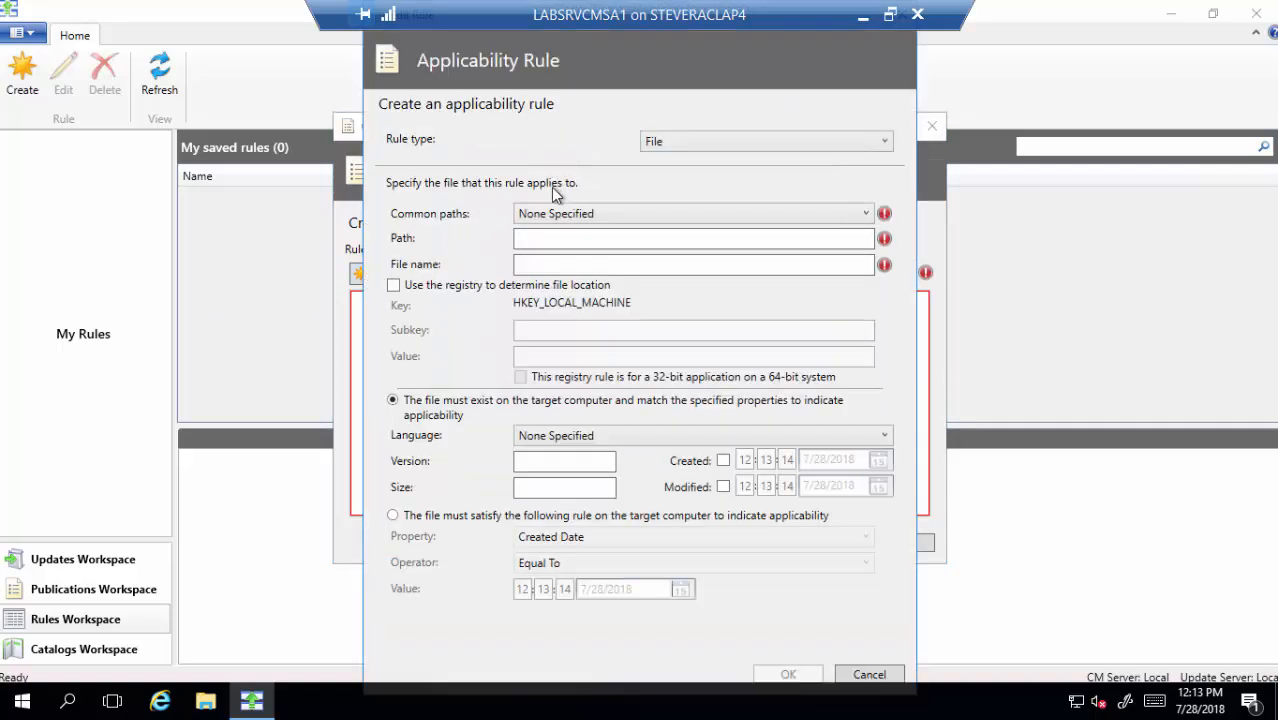
click(672, 145)
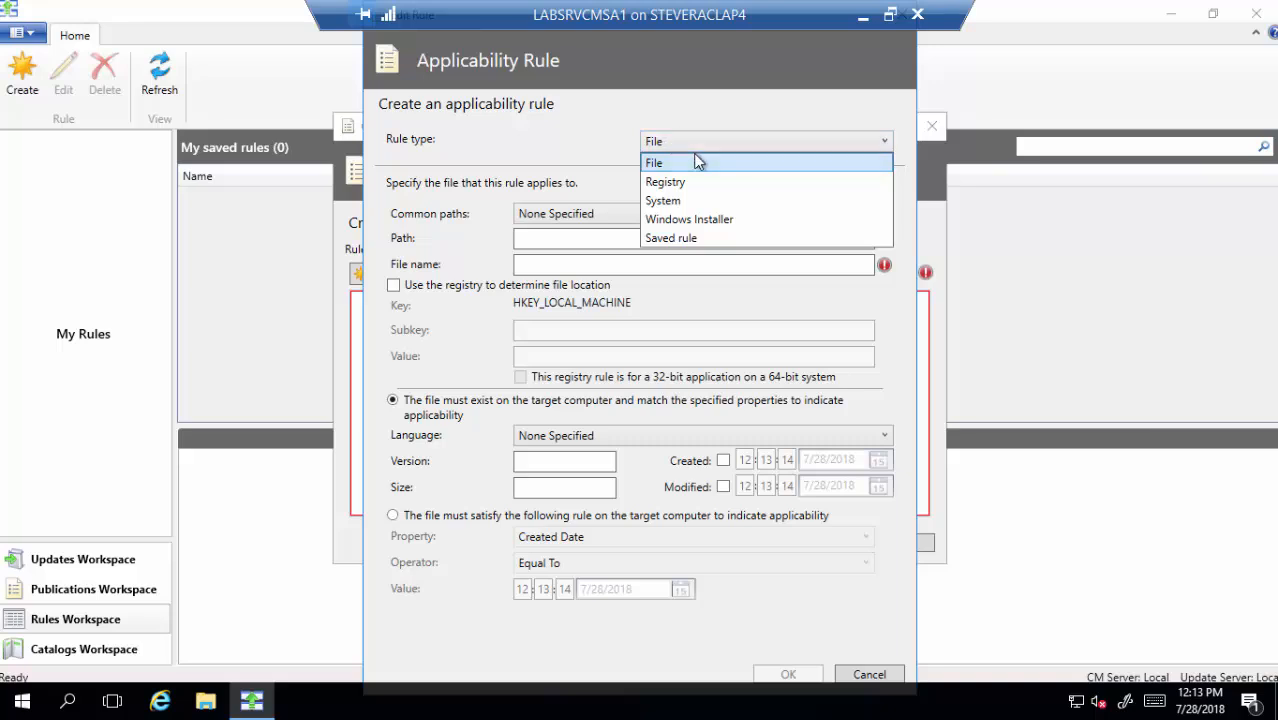
click(701, 242)
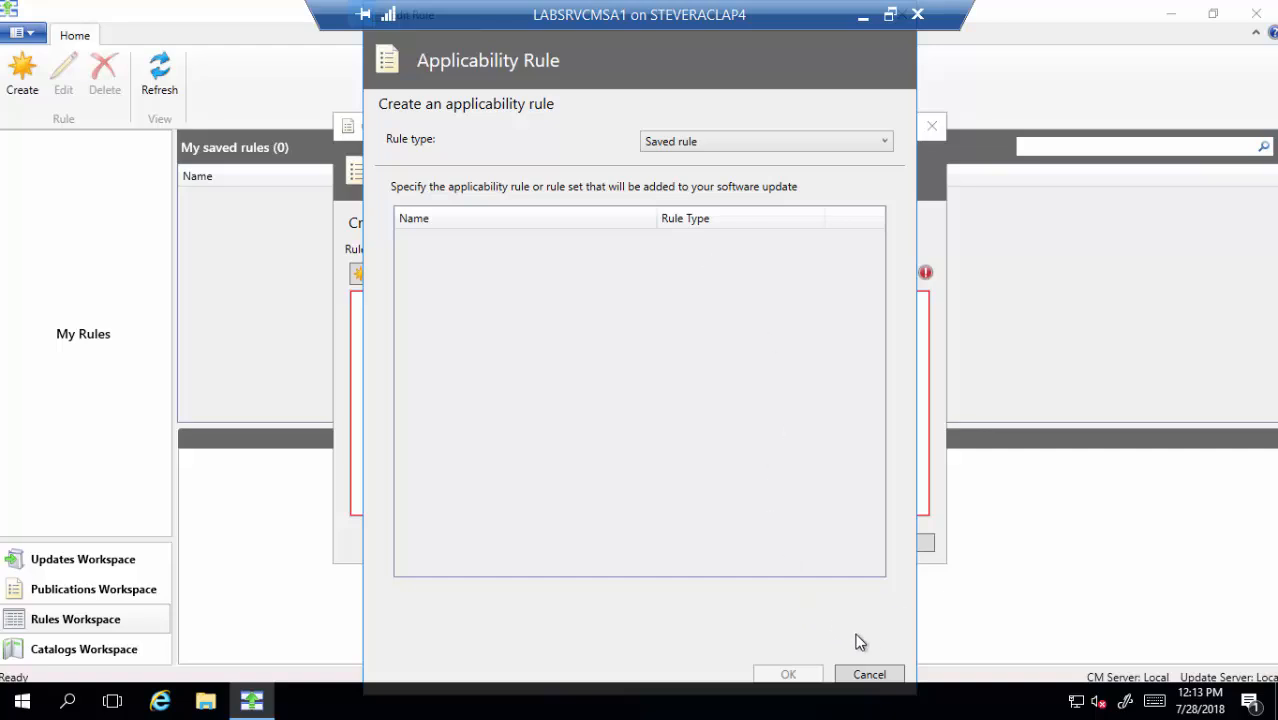
click(869, 675)
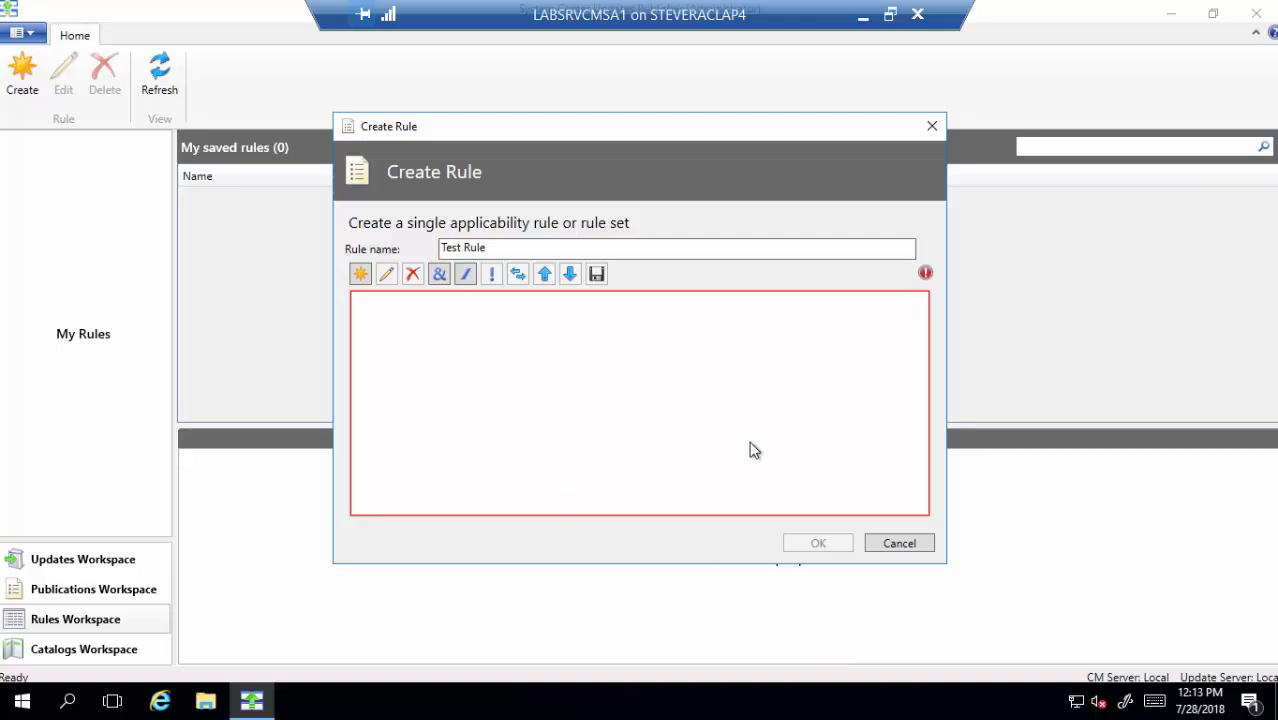
click(916, 543)
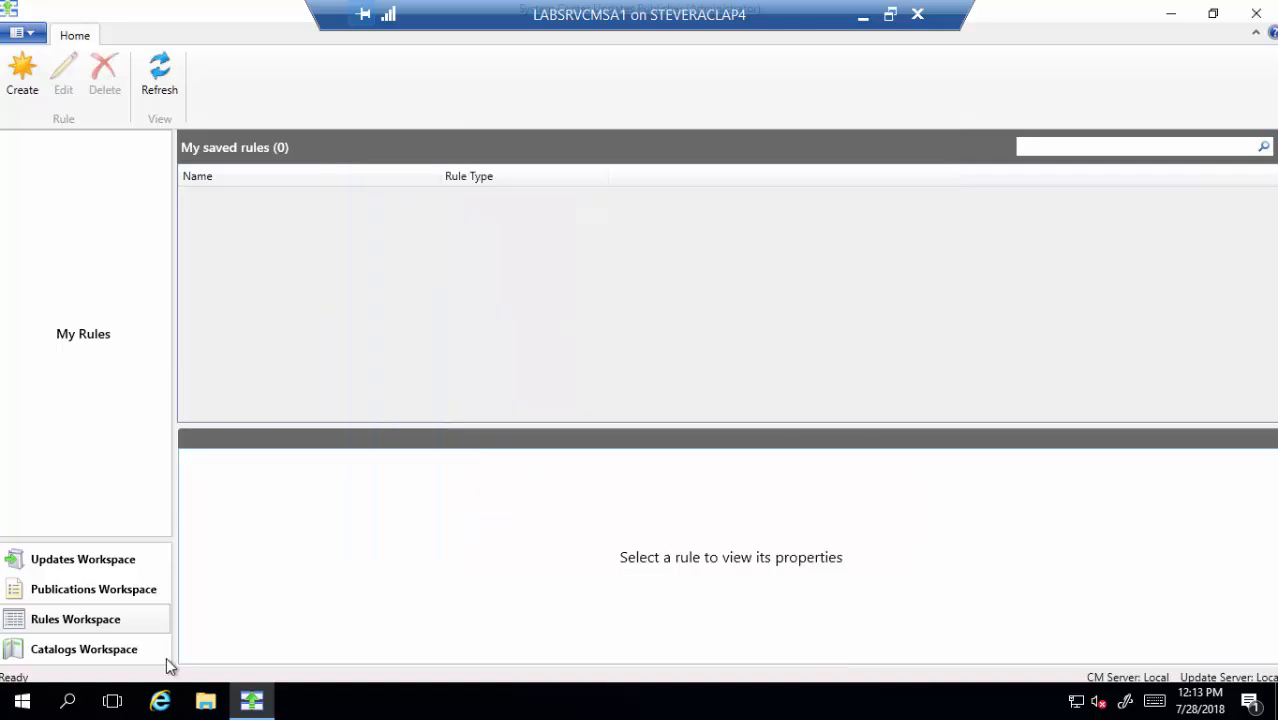
View the list of software update catalogs and return to the HP driver updates
click(91, 650)
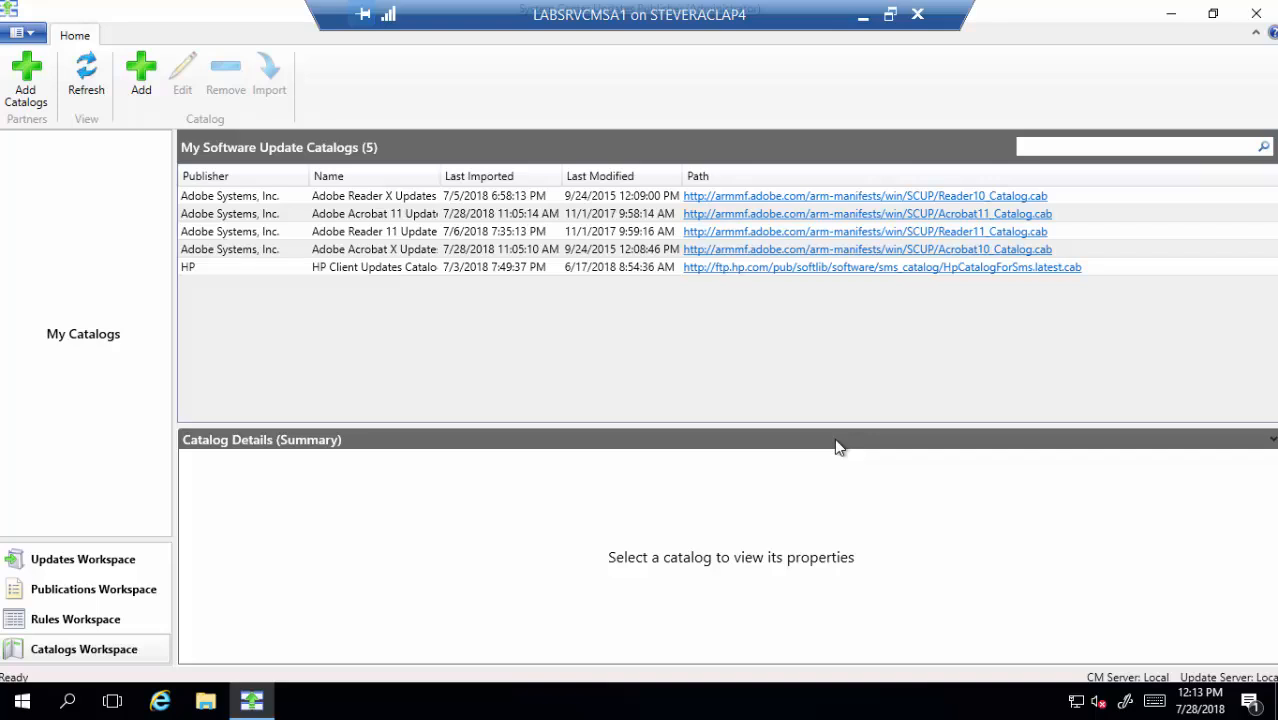
click(105, 561)
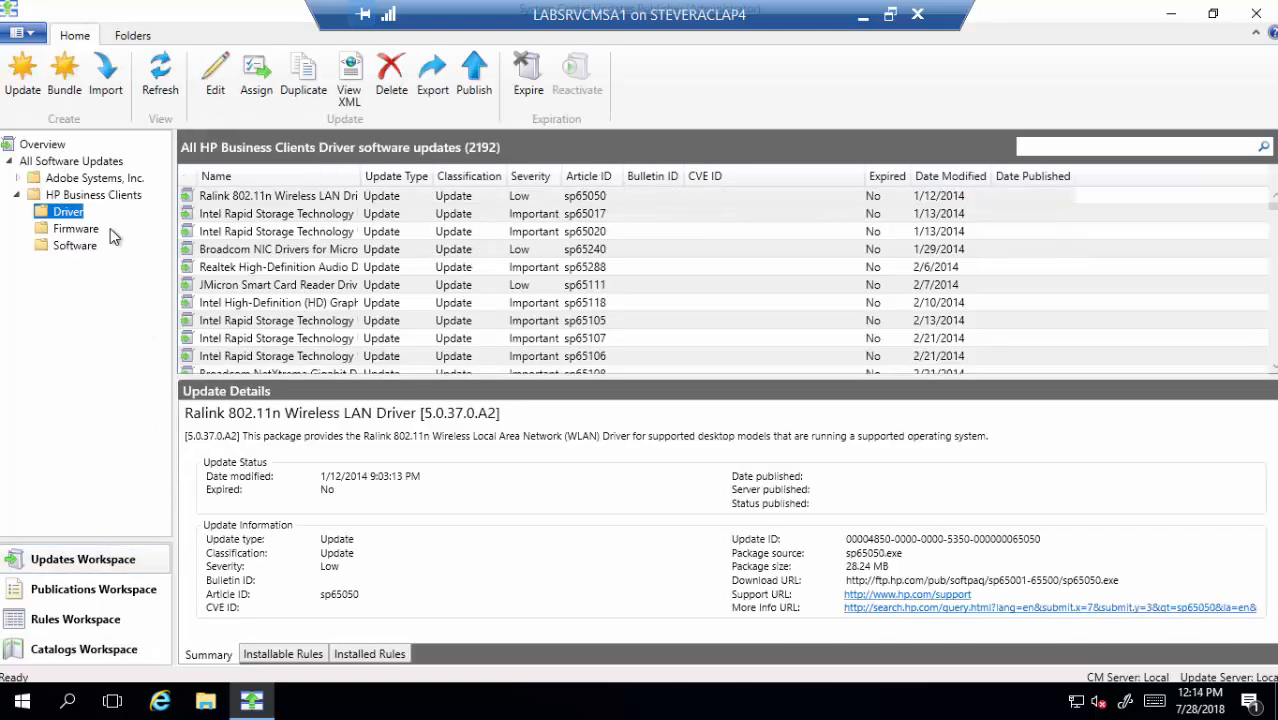
Create a vendor named "TailSpinToys" under All Software Updates
right_click(50, 163)
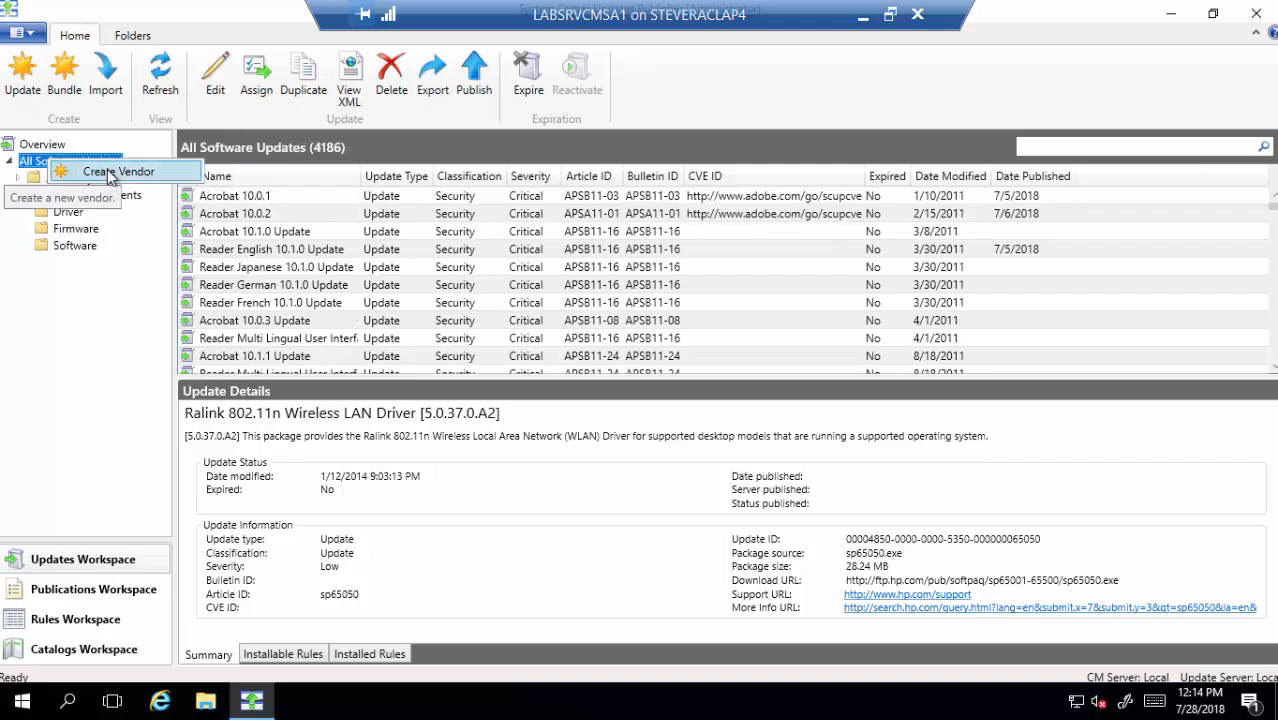
click(111, 174)
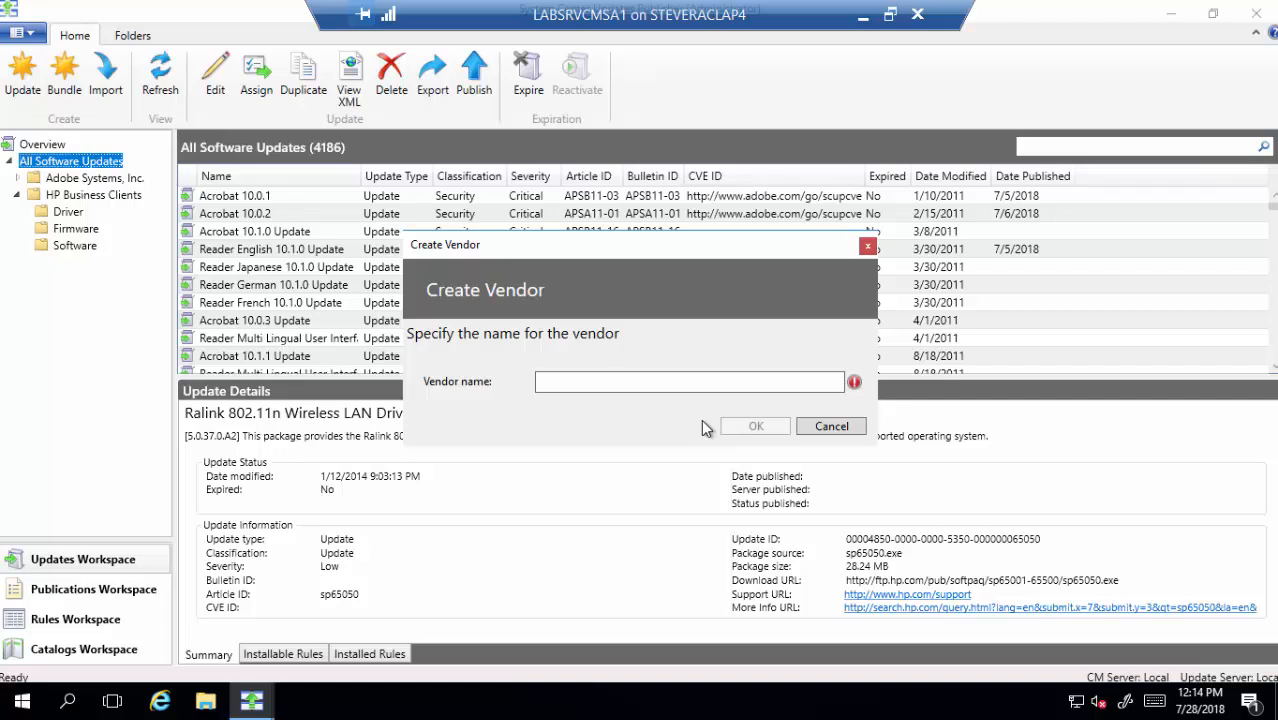
click(667, 383)
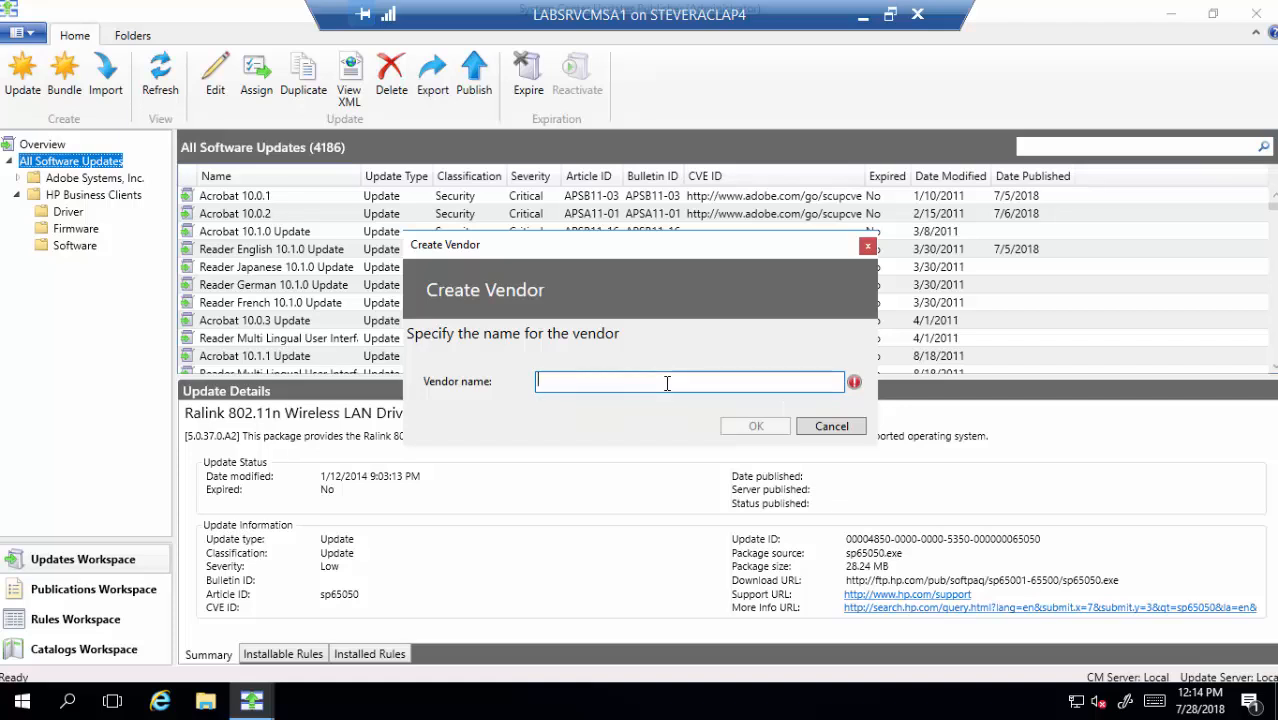
text(Tail)
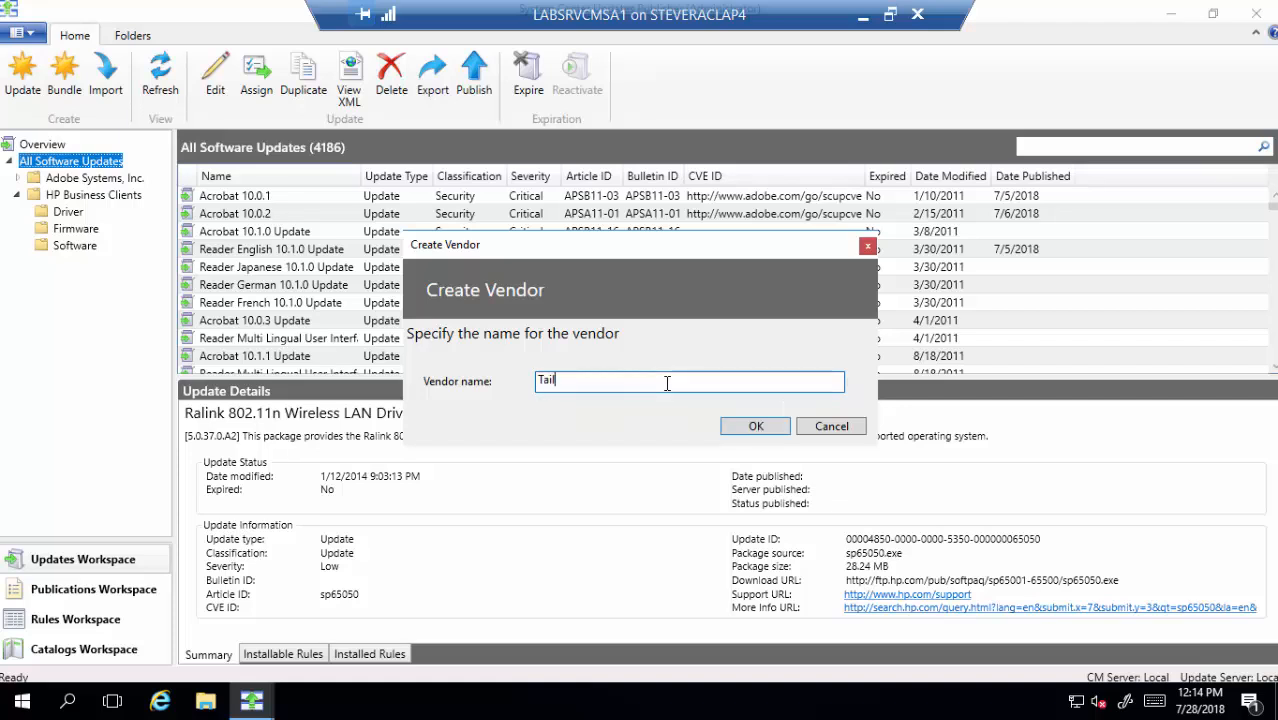
text(SpinToys)
click(770, 426)
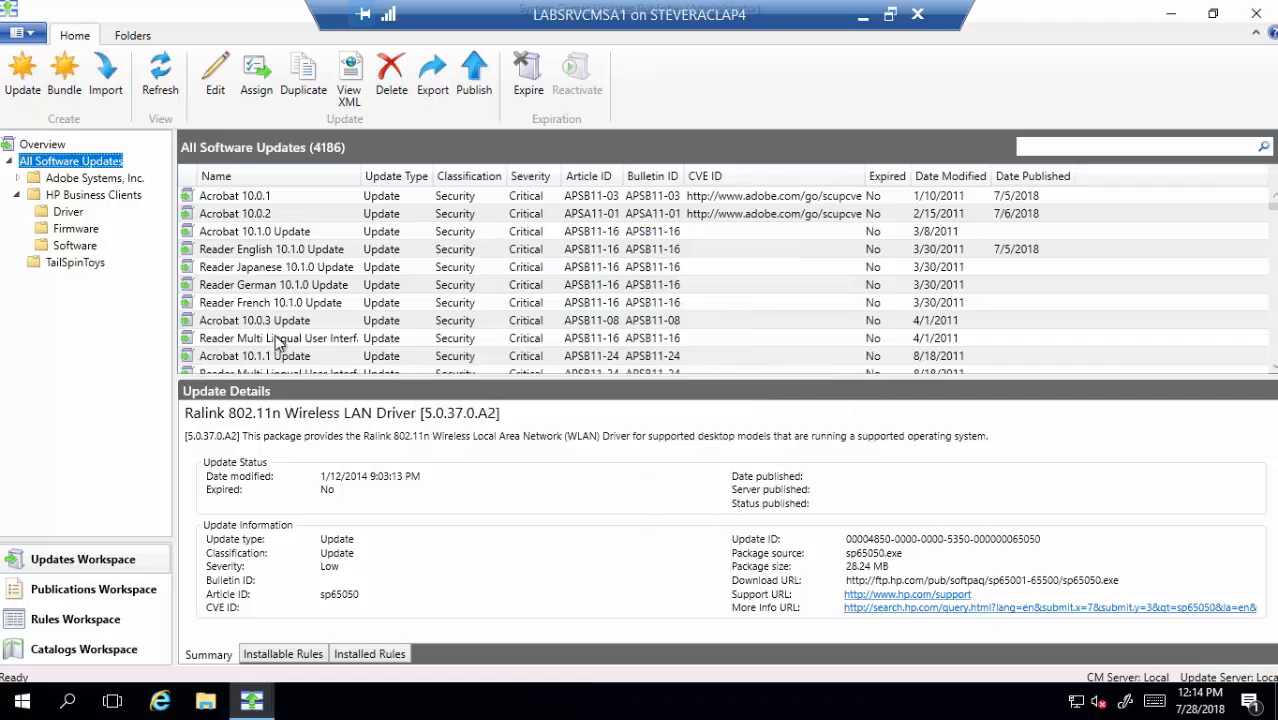
Create a product named "TailSpin App 1" under the TailSpinToys vendor and expand the vendor
right_click(77, 268)
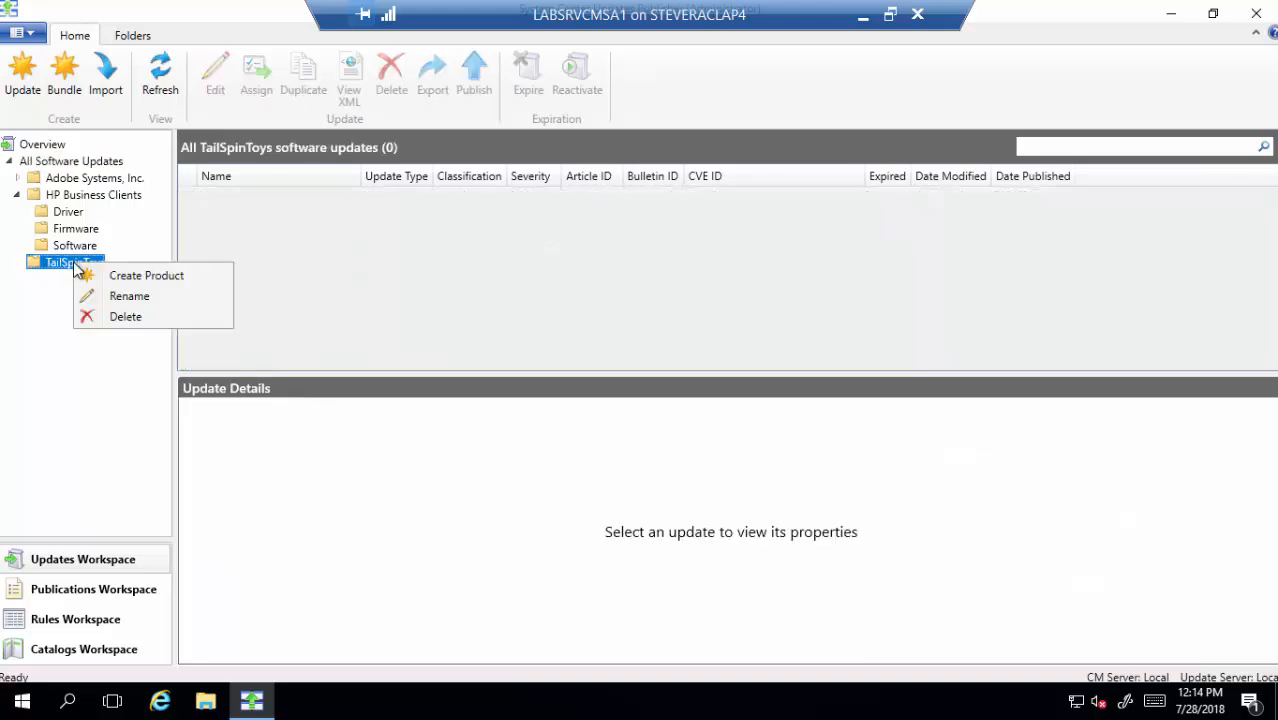
click(121, 273)
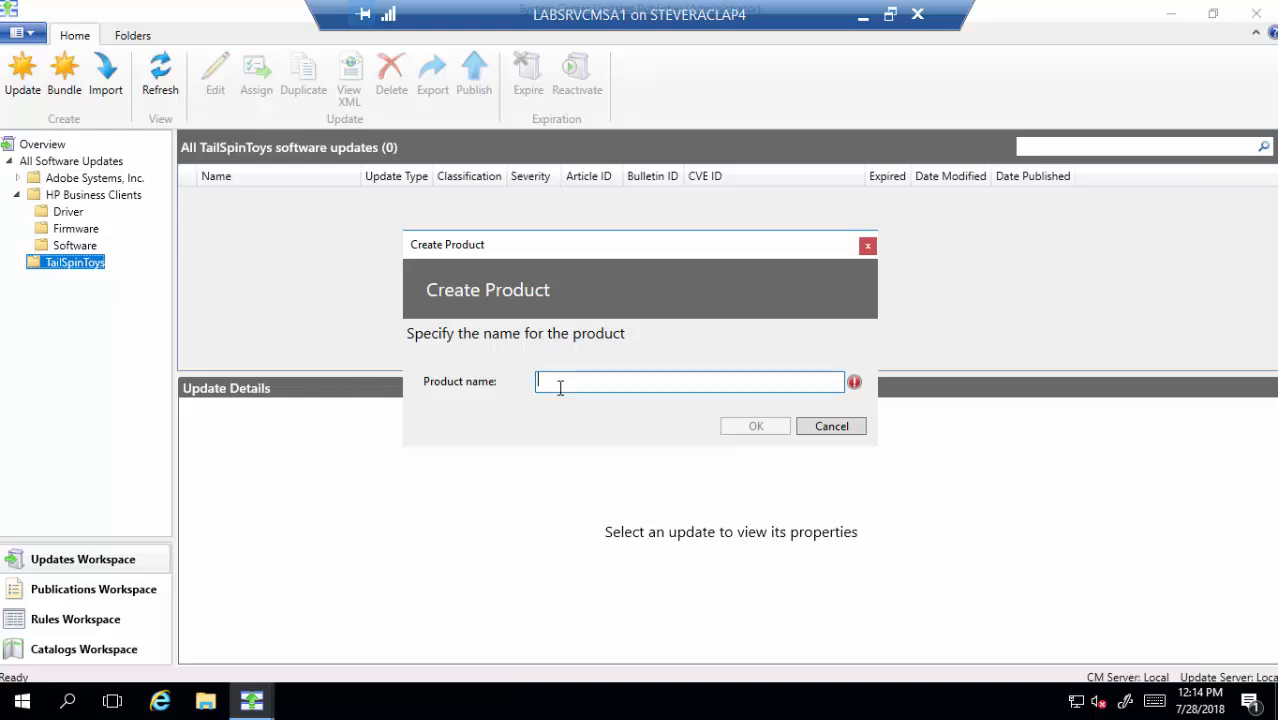
text(TailSp)
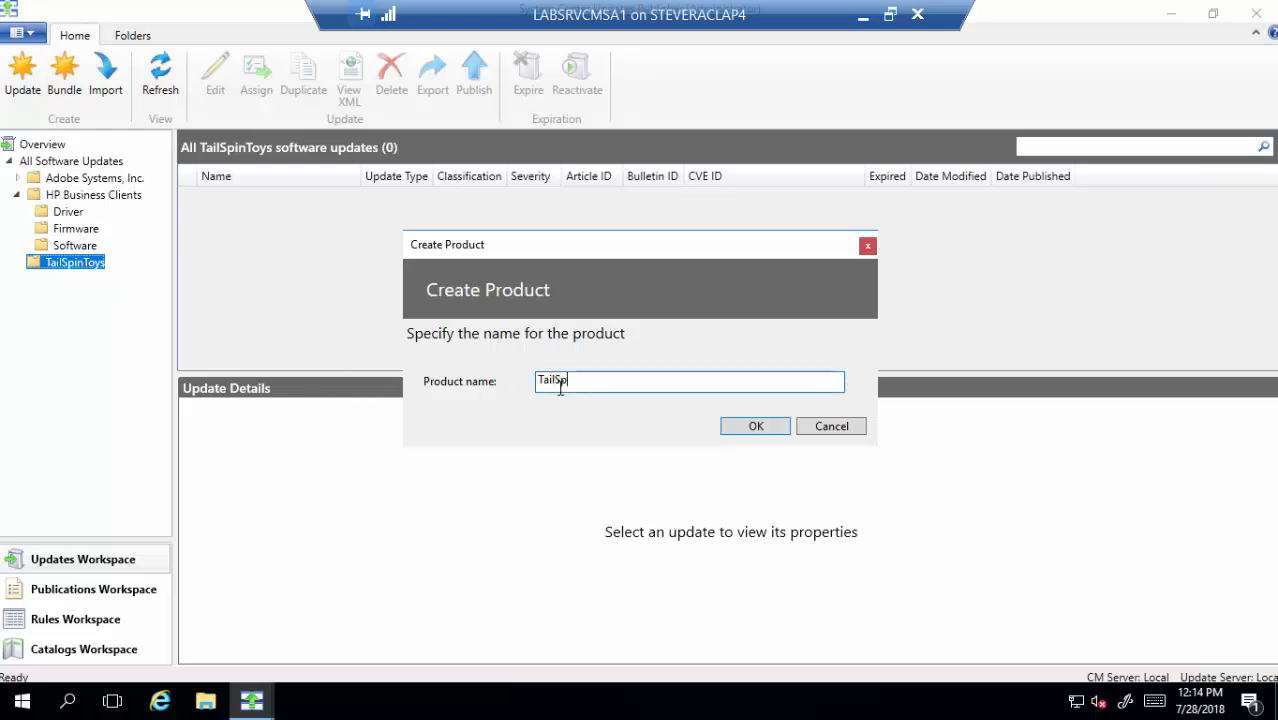
text(in App 1)
click(768, 430)
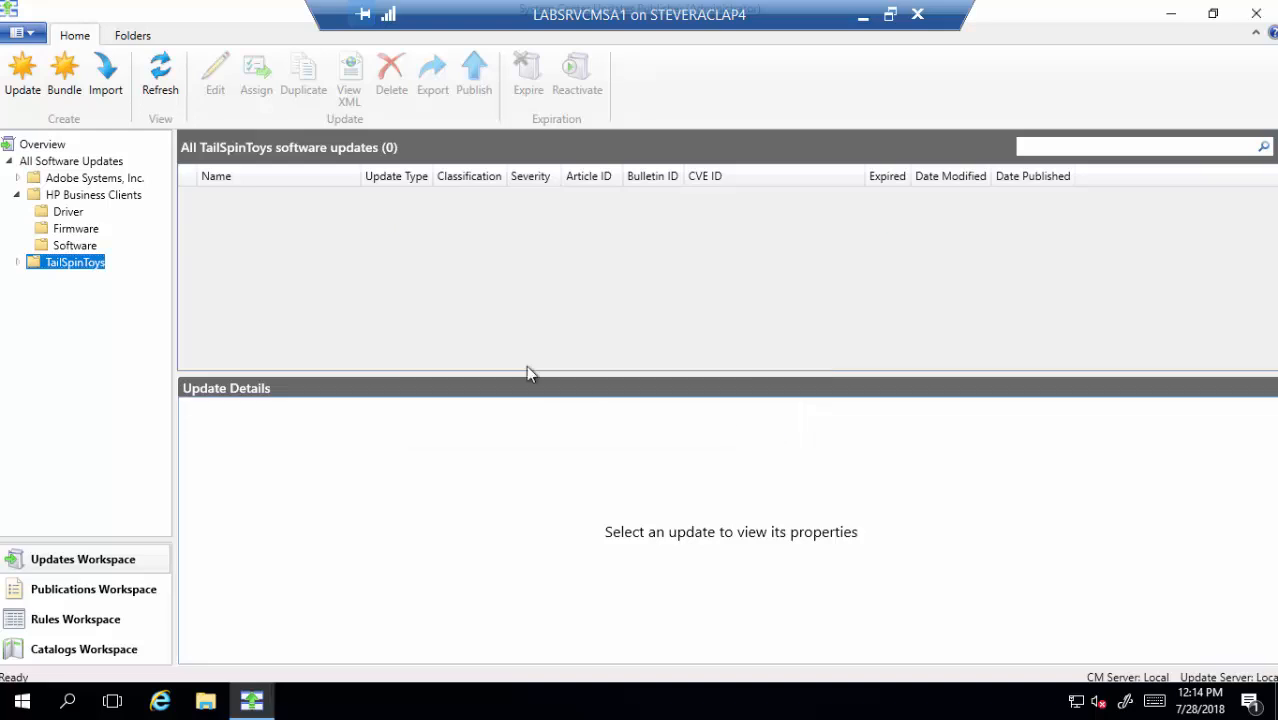
click(16, 262)
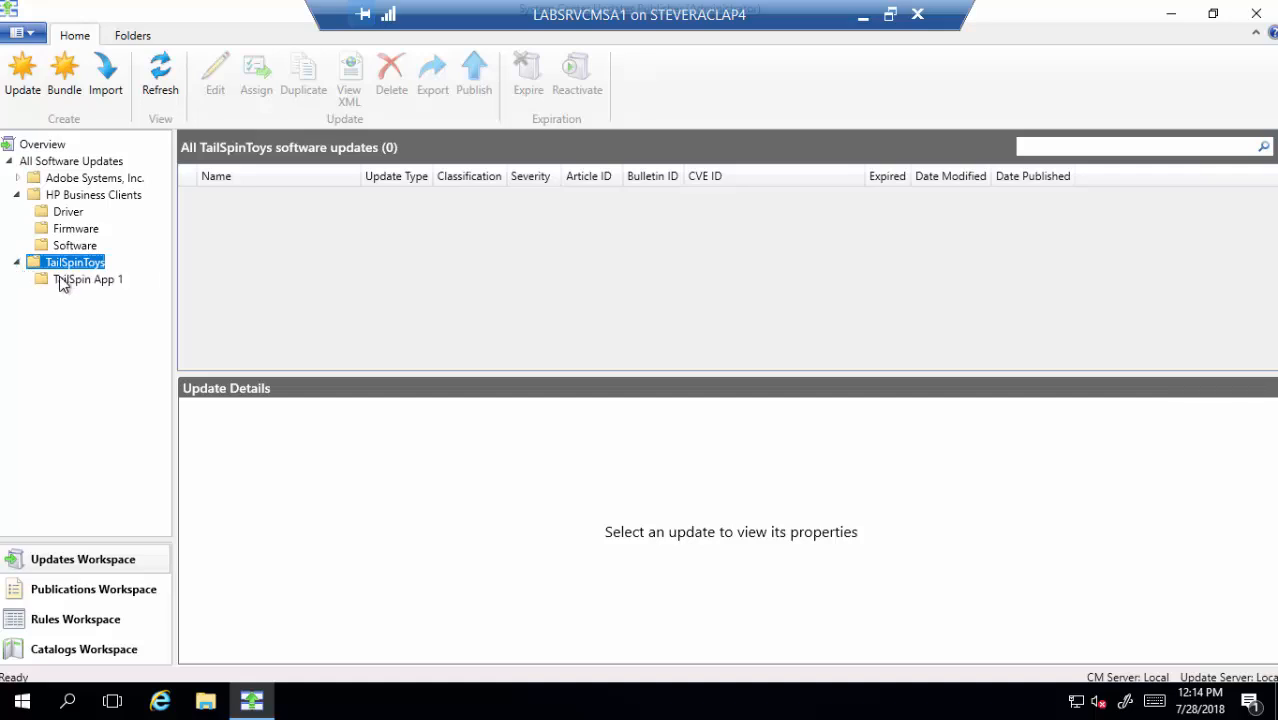
View the package information page for creating a new update under TailSpin App 1 and leave without creating one
click(66, 280)
click(22, 75)
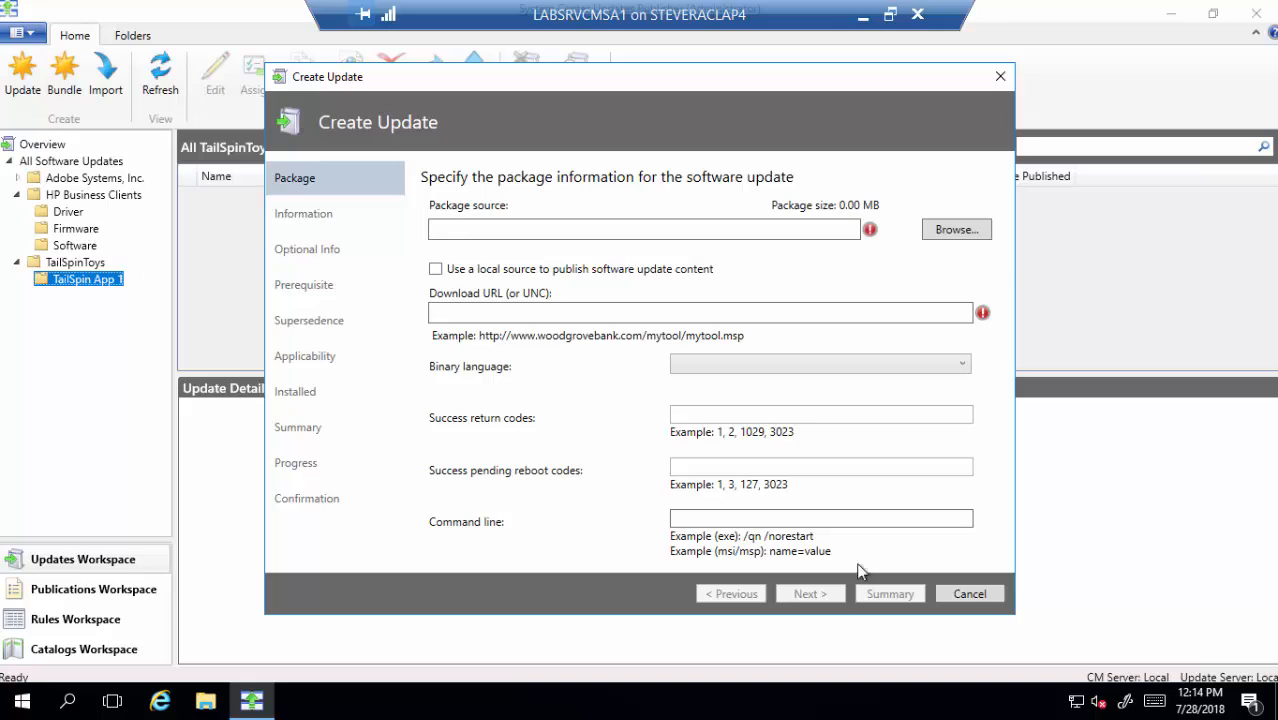
click(975, 594)
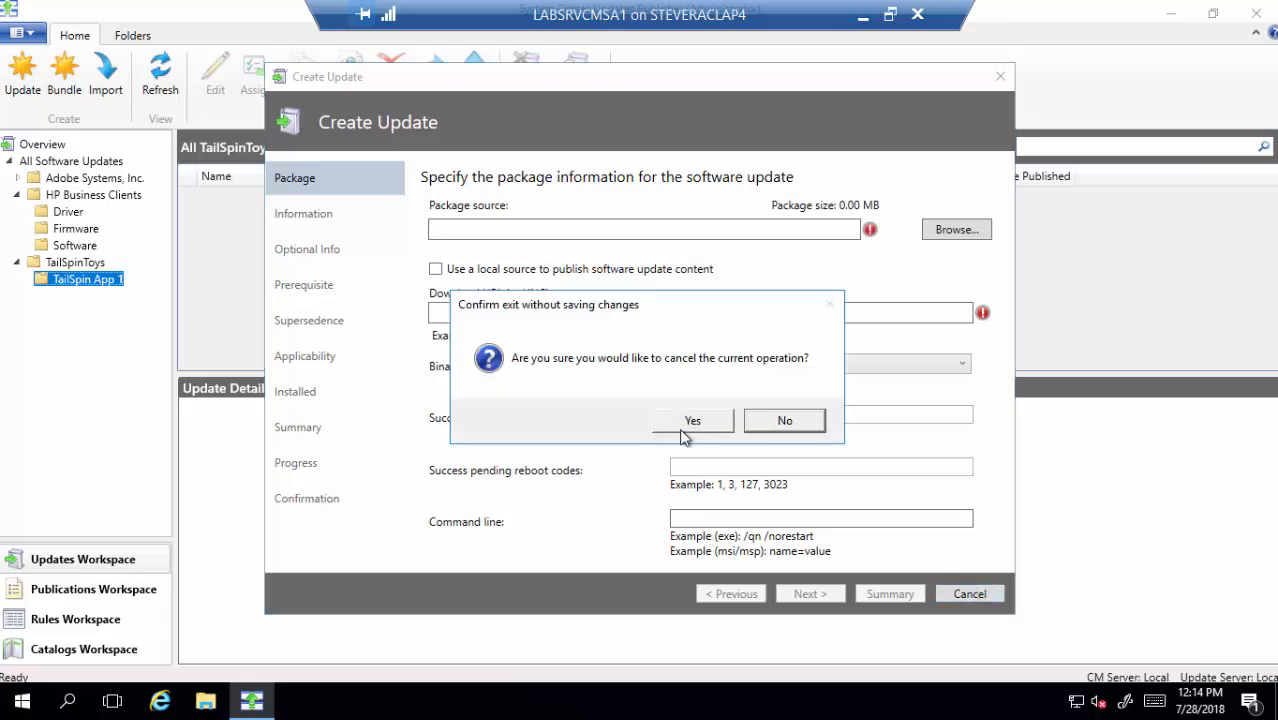
click(688, 421)
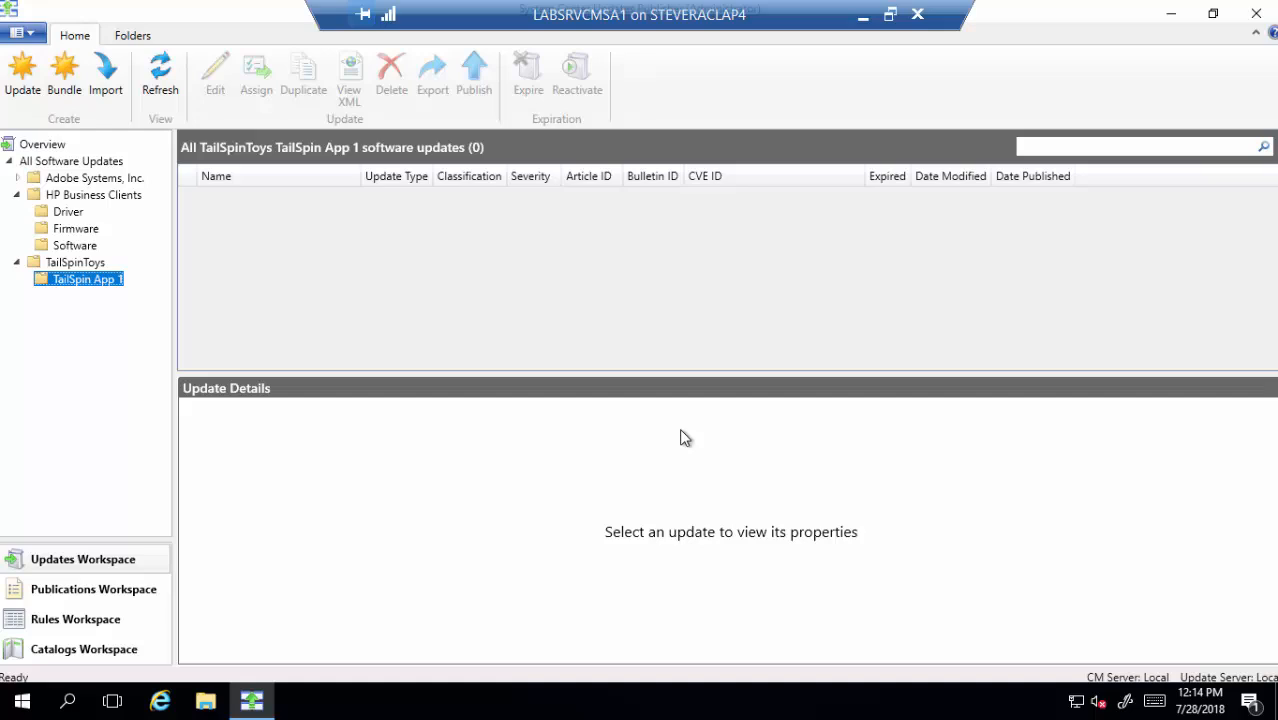
Create a vendor named "Widget" under All Software Updates
right_click(78, 166)
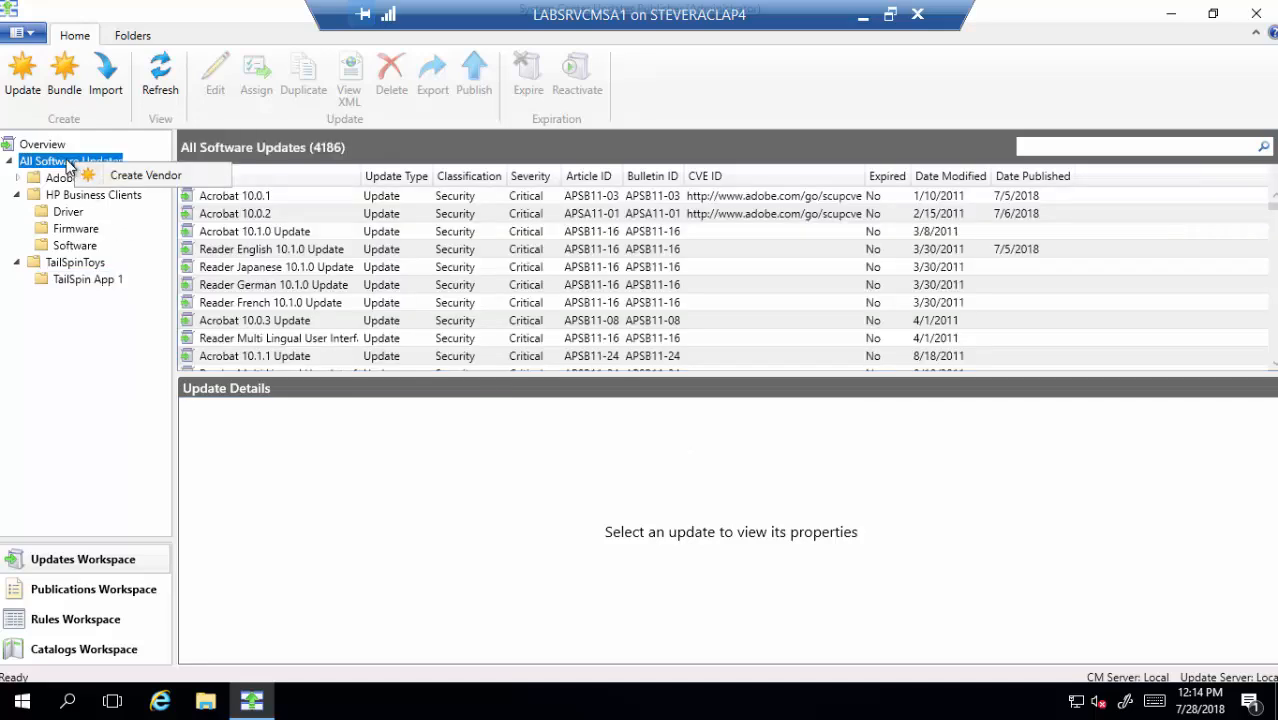
click(150, 176)
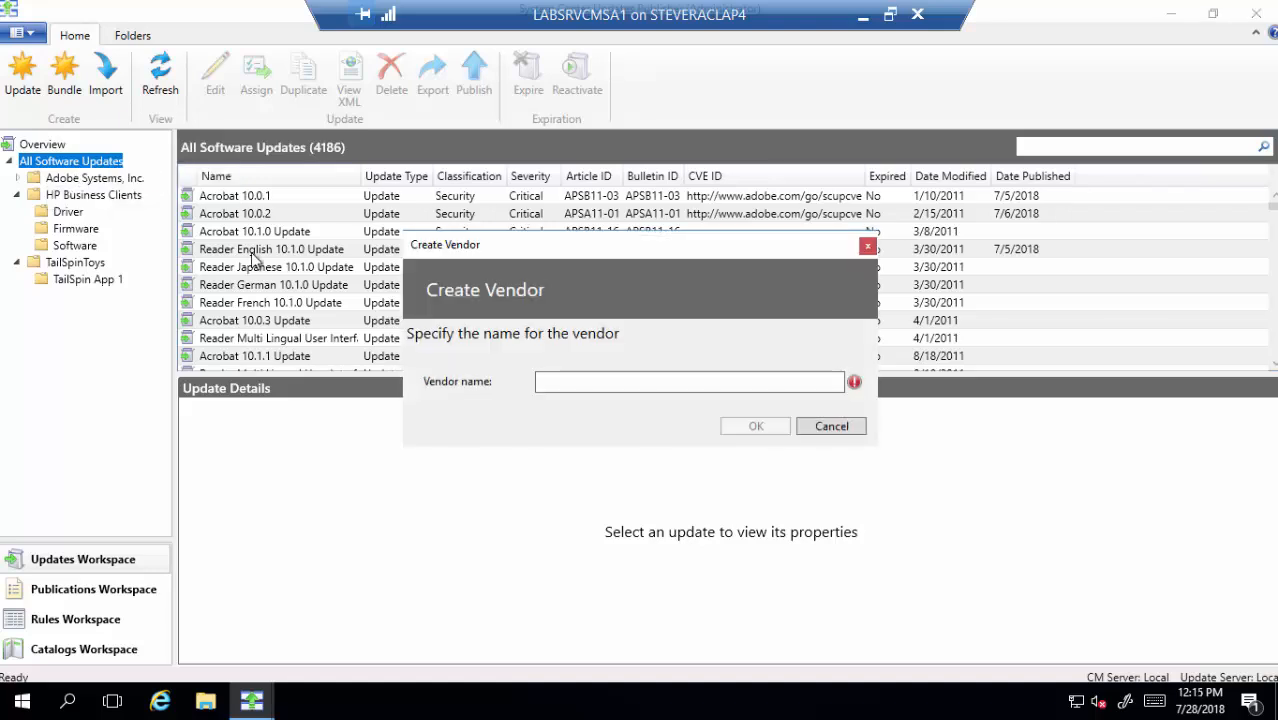
text(Widget)
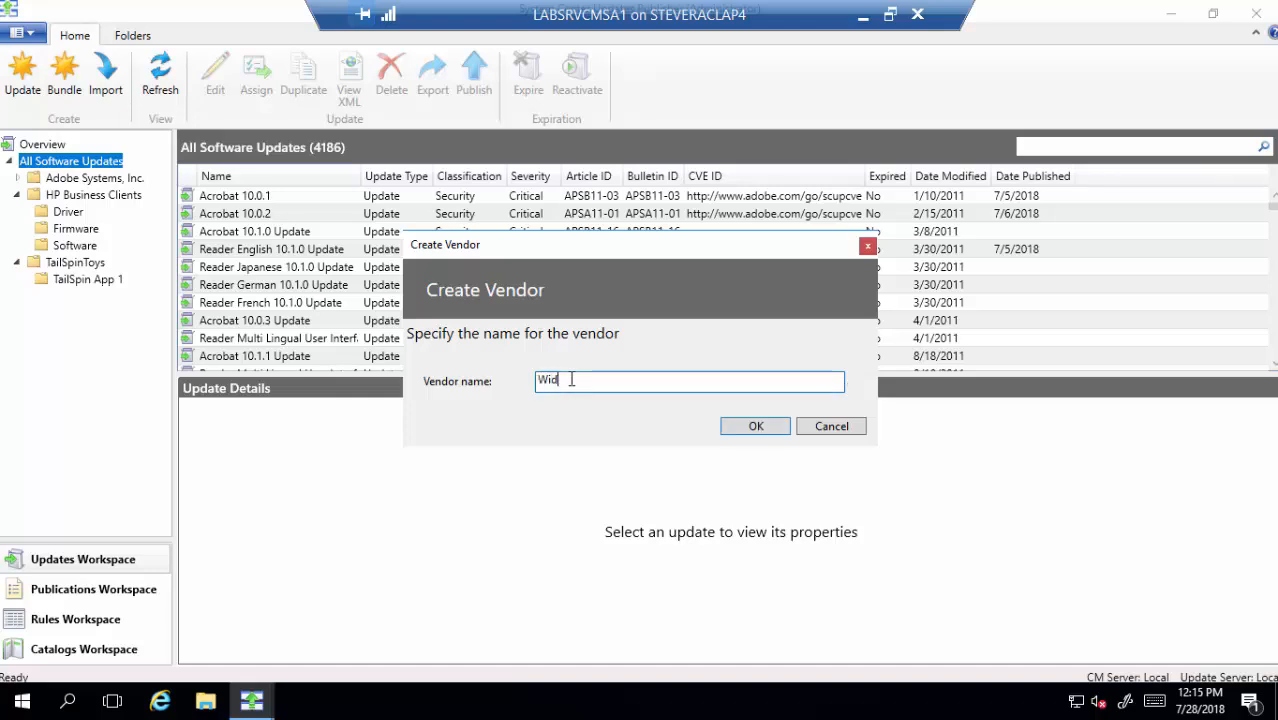
click(740, 426)
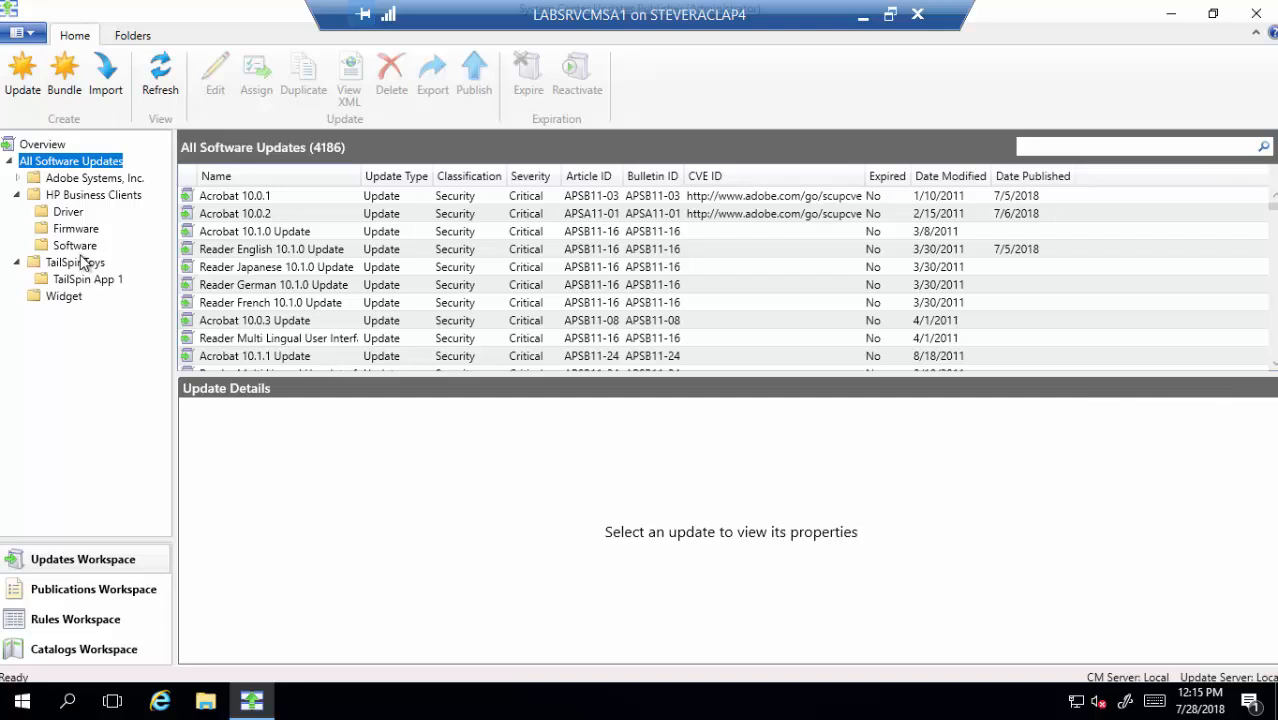
Create a product named "Widget App 1" under the Widget vendor, expand the vendor and restore the remote session window
click(74, 296)
right_click(75, 298)
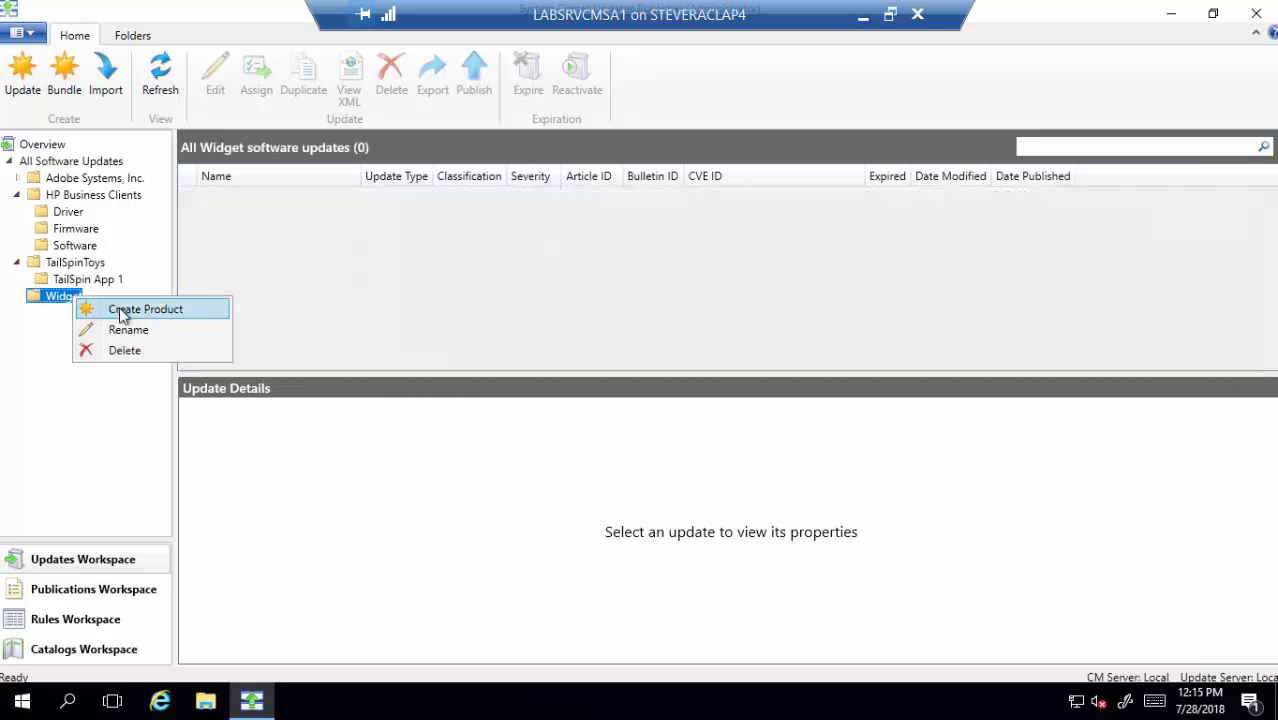
click(125, 309)
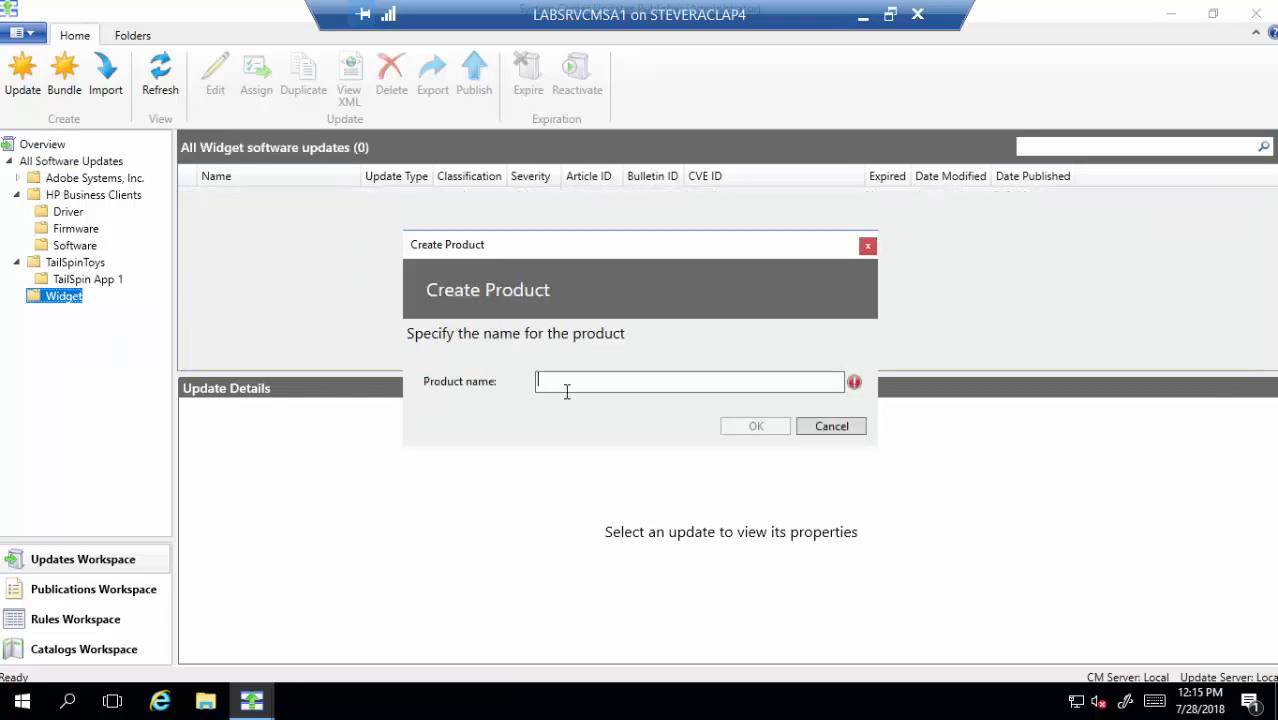
text(Widget App 1)
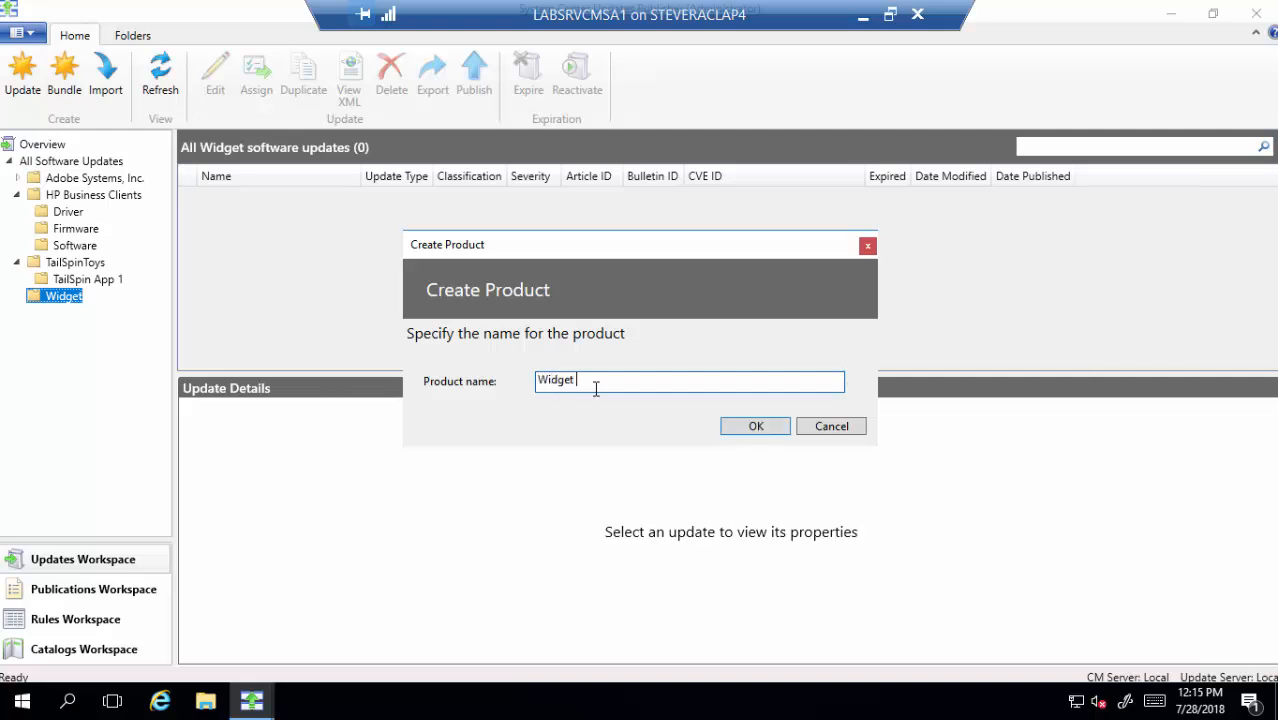
click(752, 424)
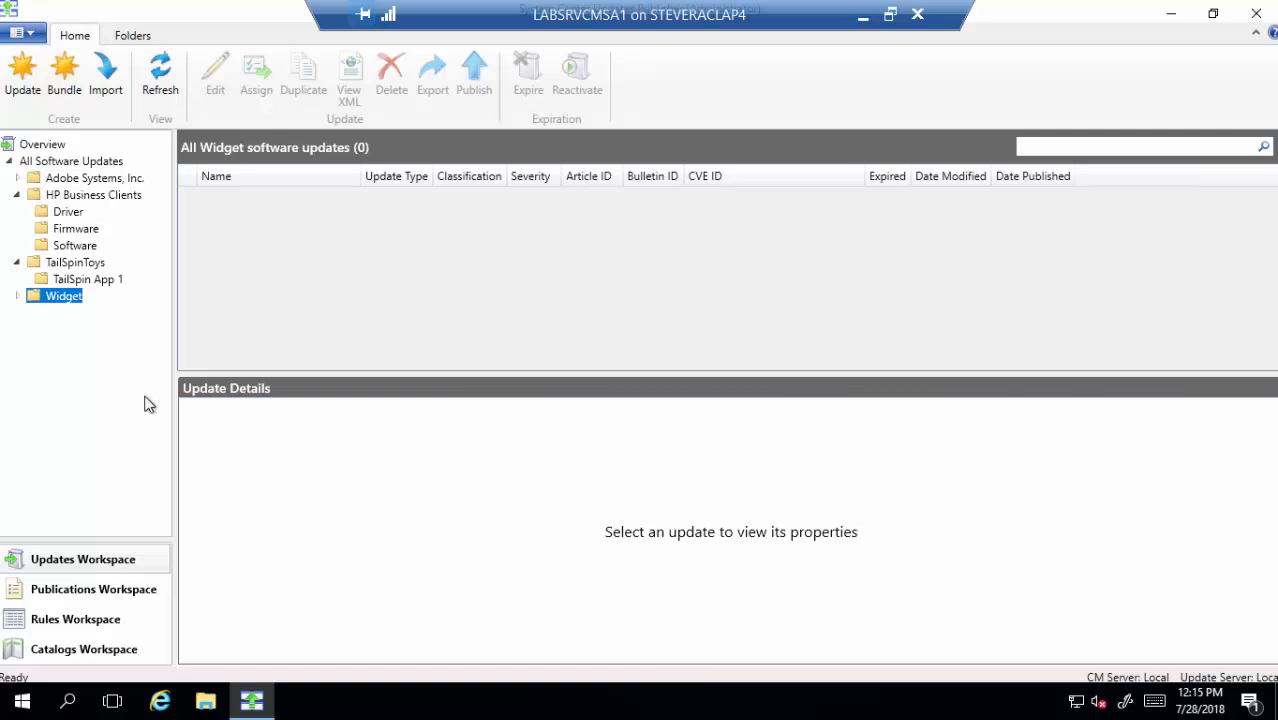
click(19, 296)
double_click(783, 22)
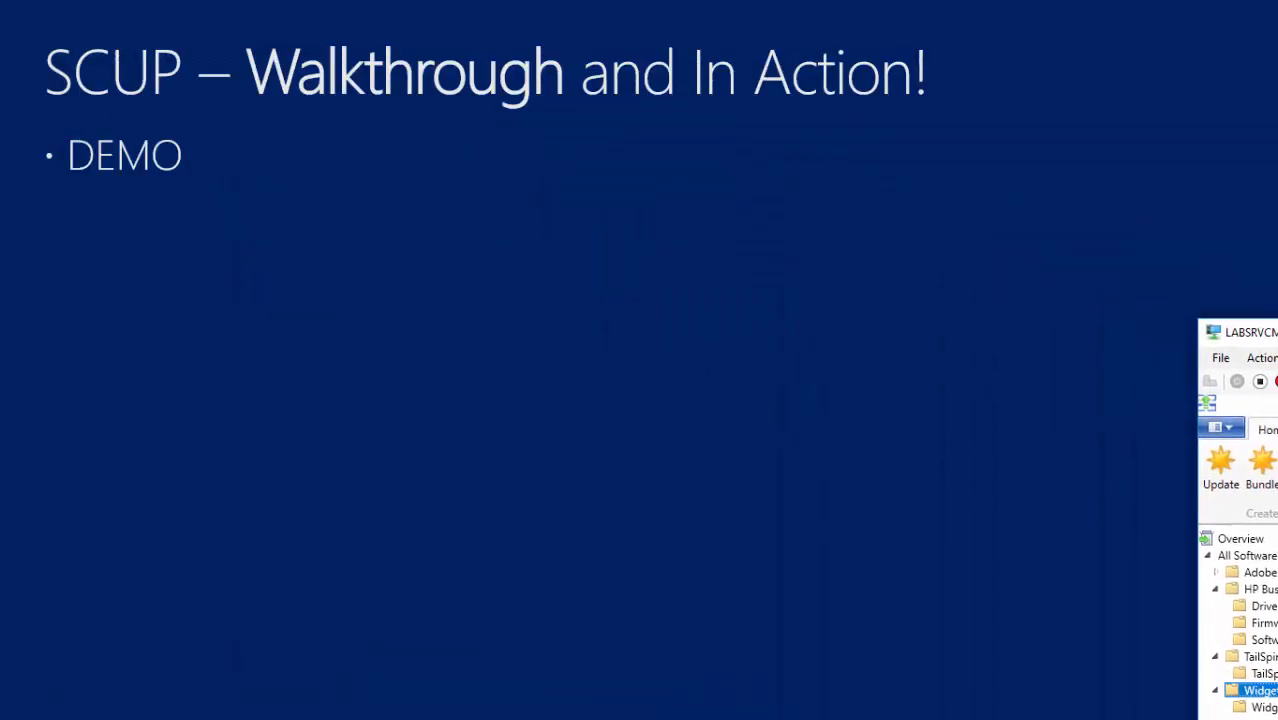
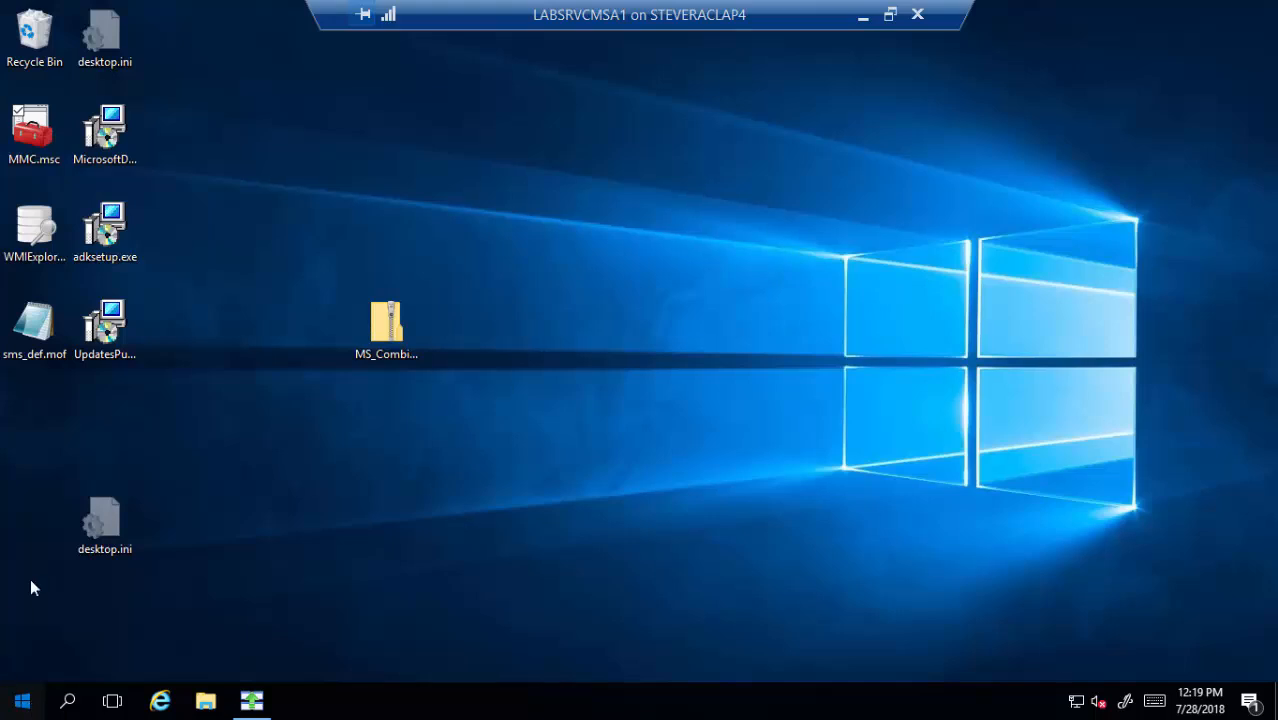
Switch back to Updates Publisher, collapse HP Business Clients and list the Adobe Reader updates under Adobe Systems, Inc
click(179, 163)
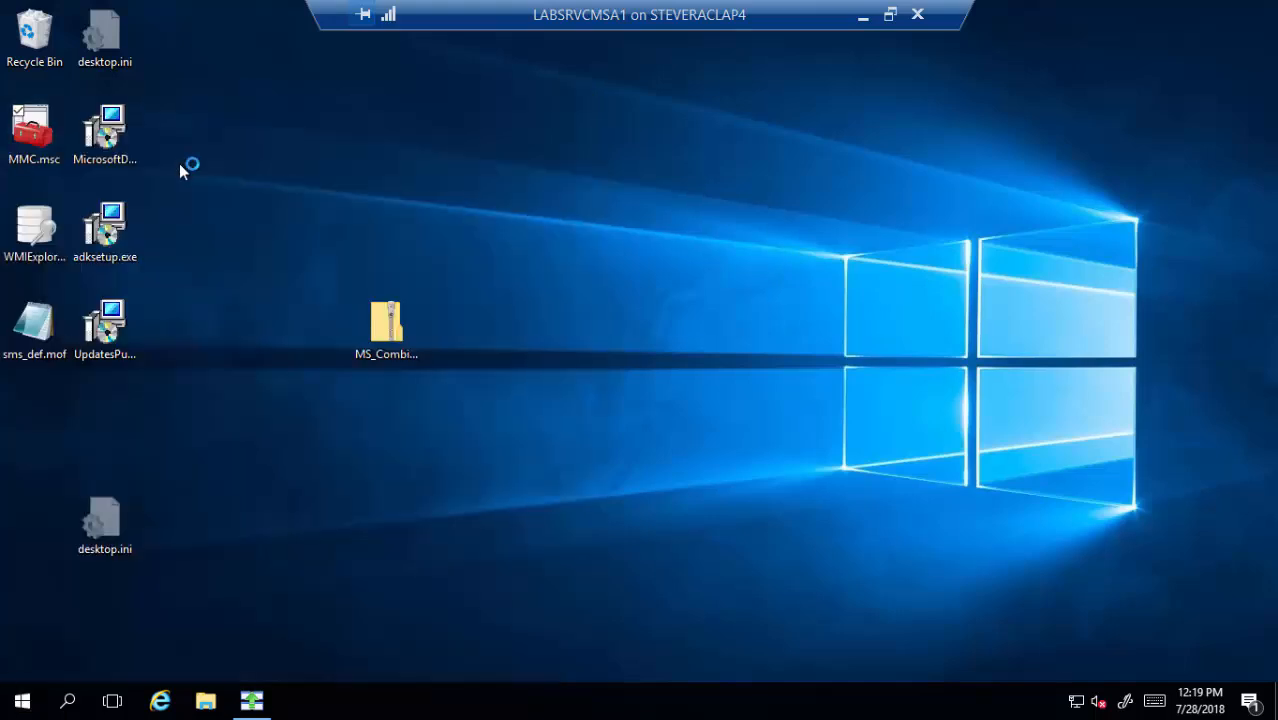
click(258, 705)
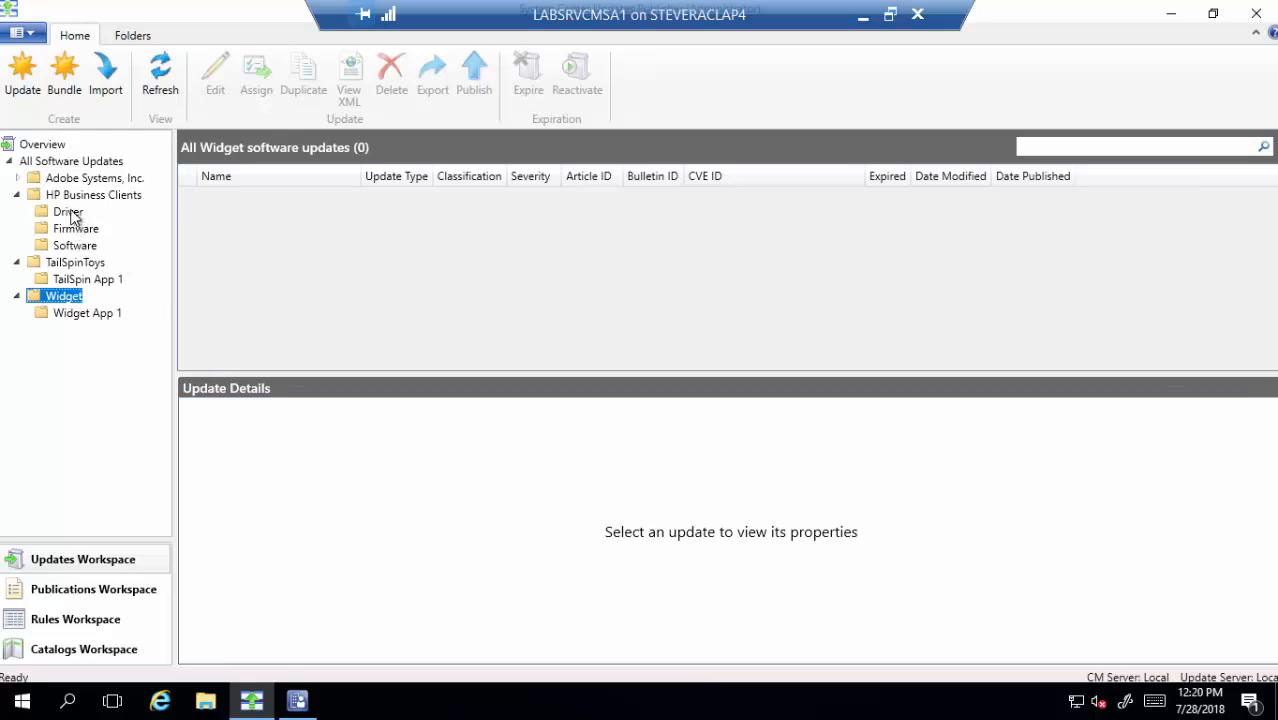
click(18, 193)
click(17, 178)
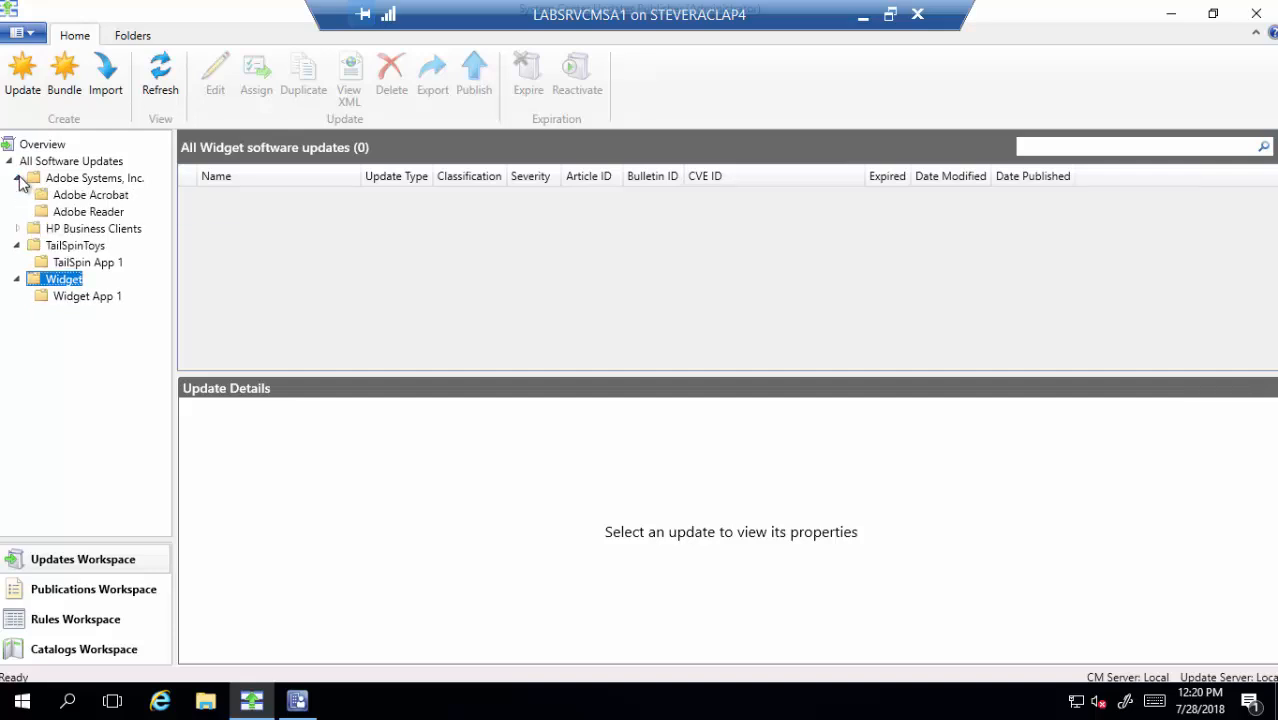
click(99, 214)
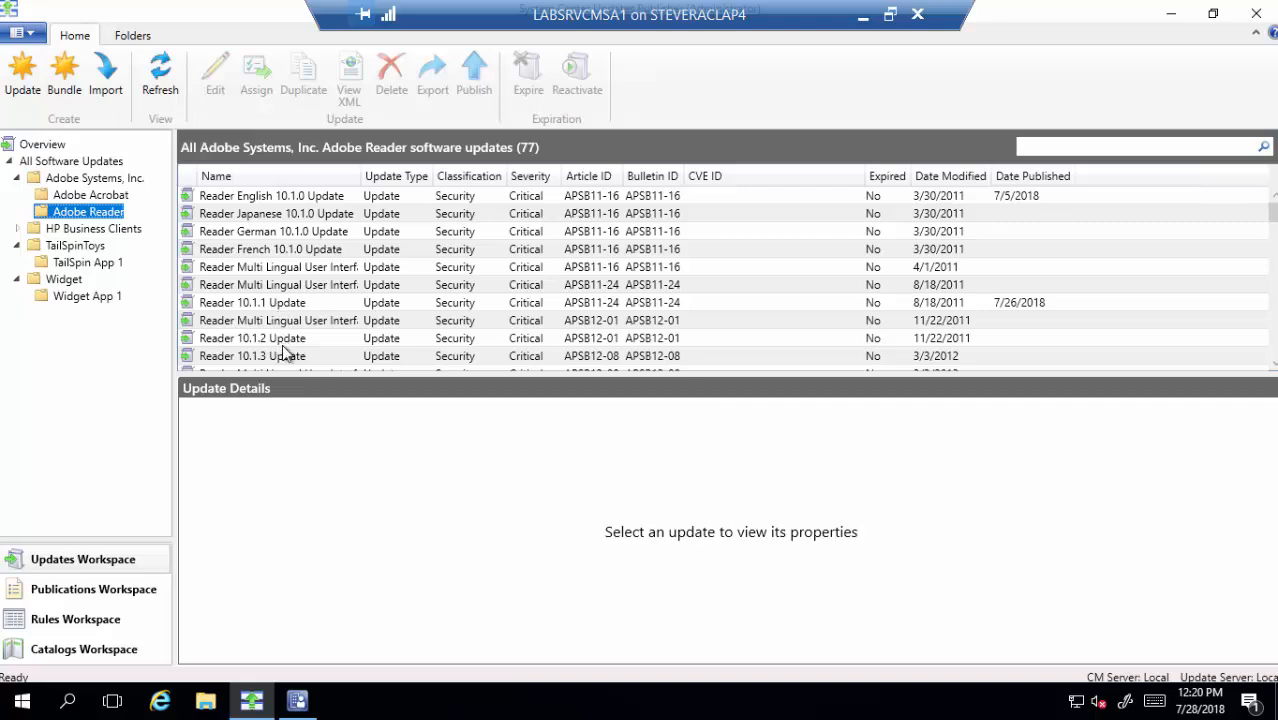
Publish the Reader 10.1.4 Update with the Metadata Only option
scroll(287, 345, down, 1)
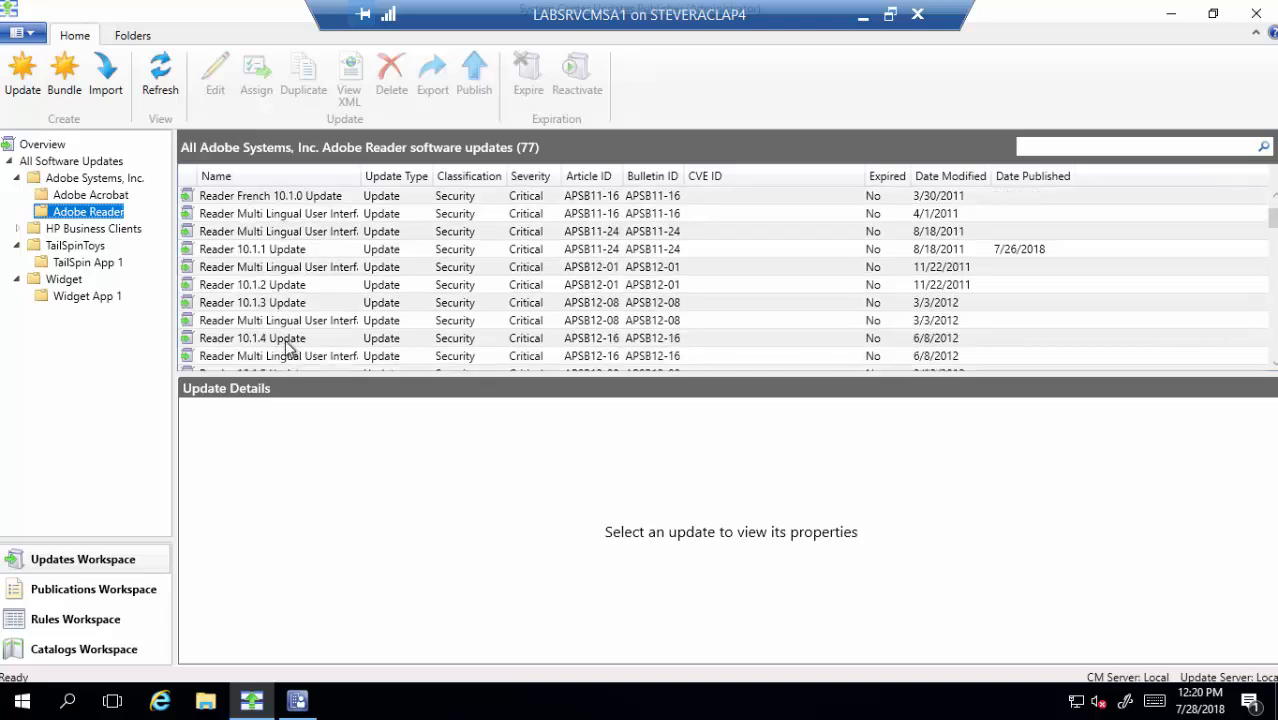
click(289, 340)
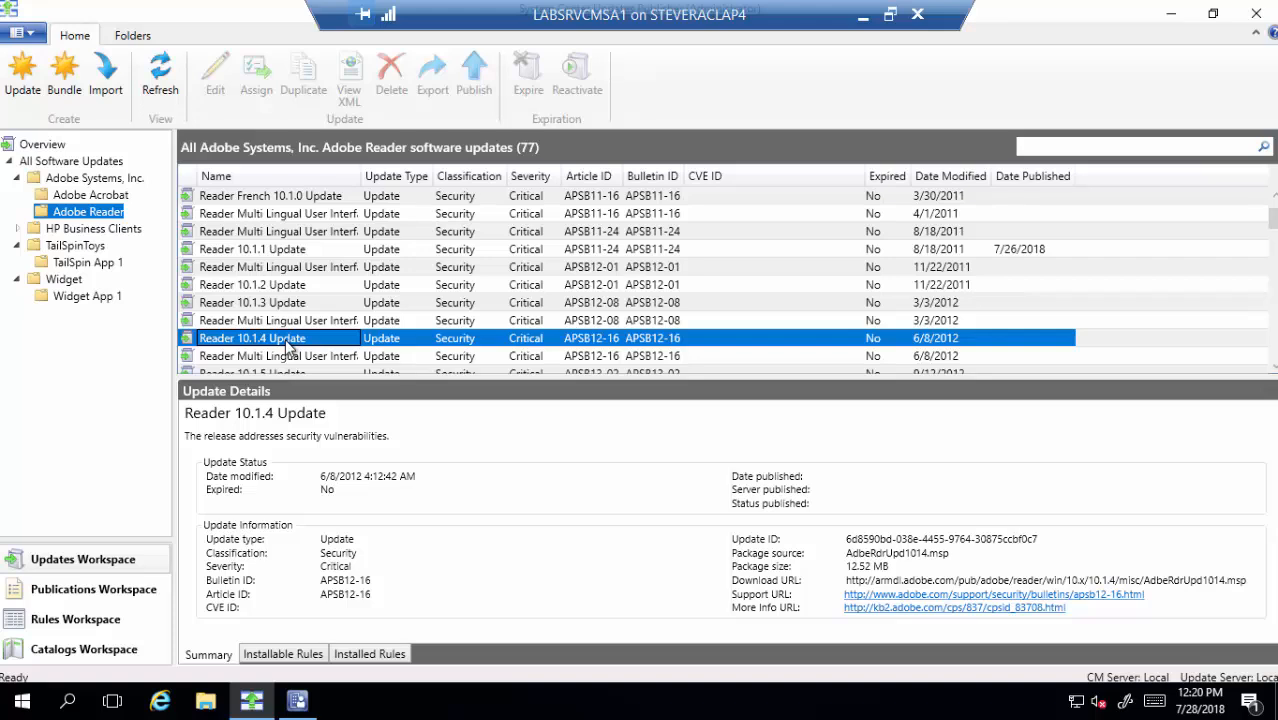
right_click(289, 345)
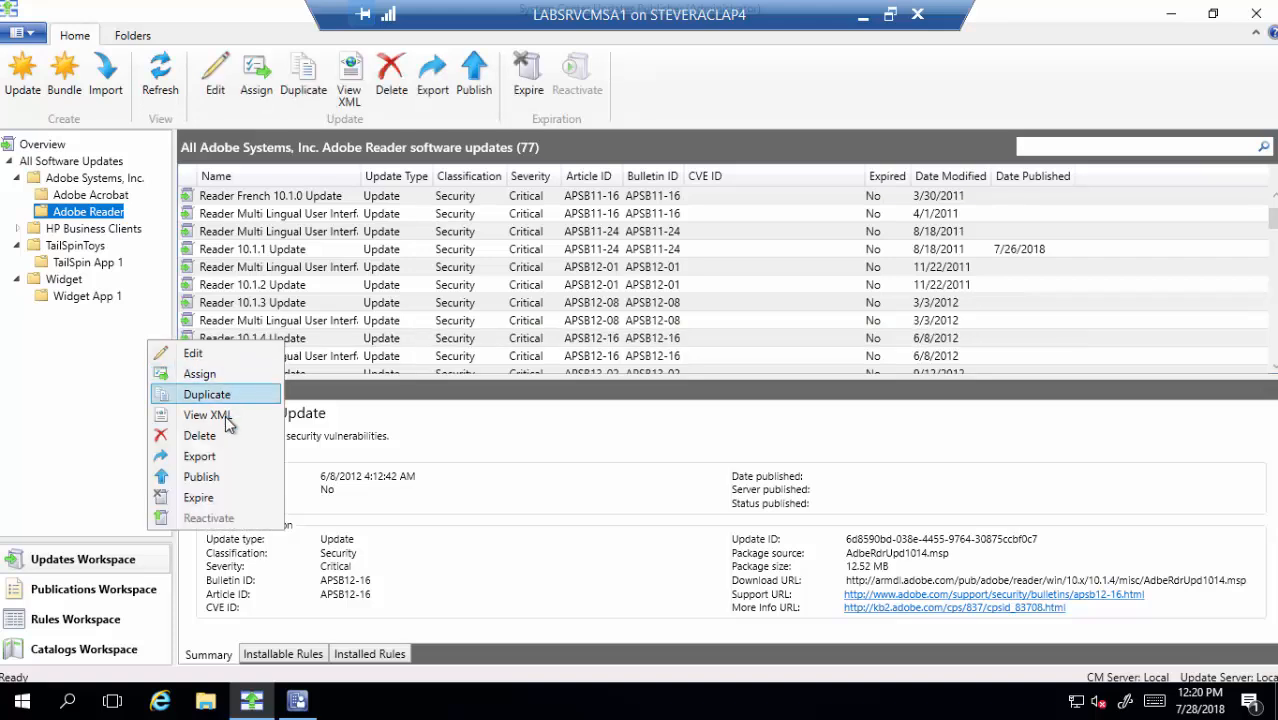
click(225, 479)
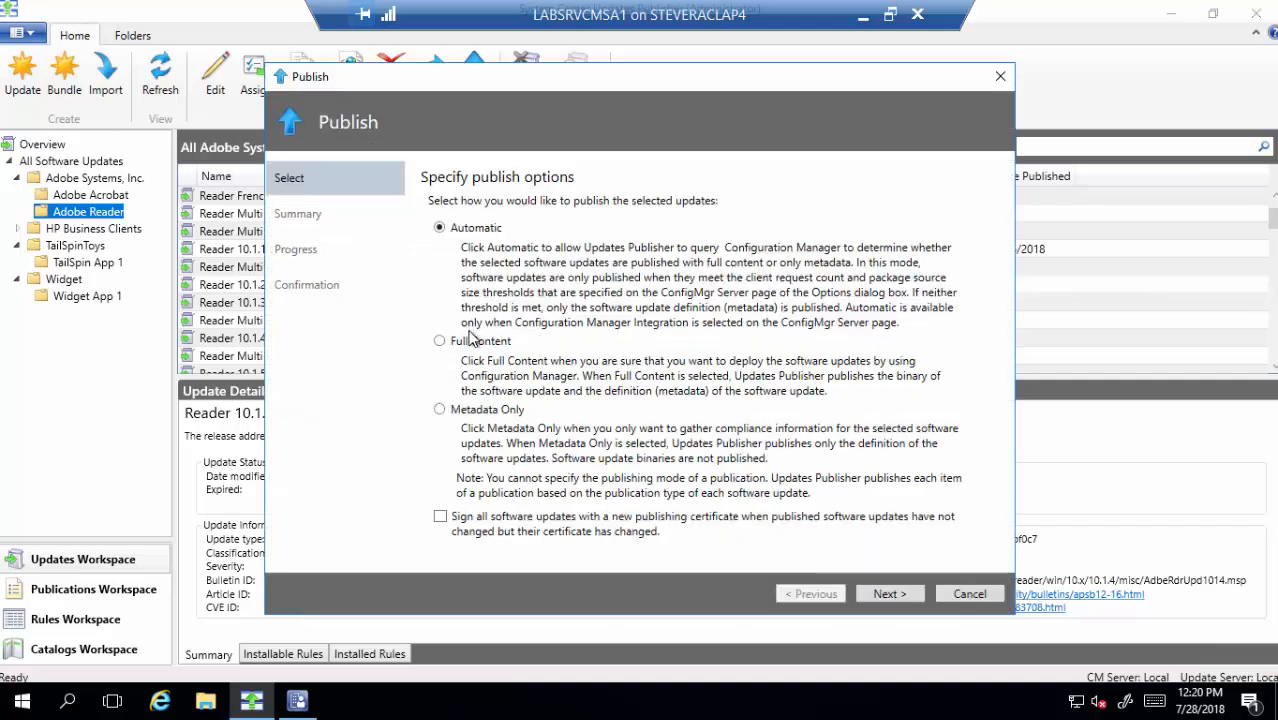
click(468, 414)
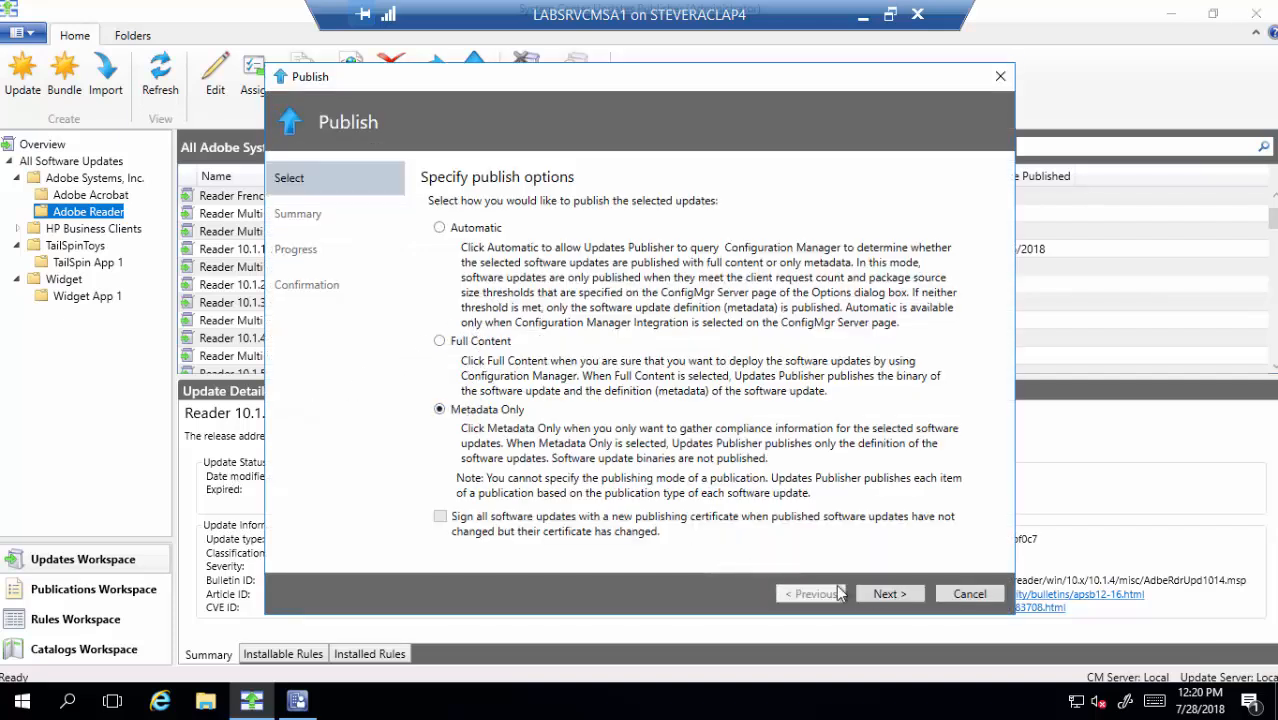
click(889, 593)
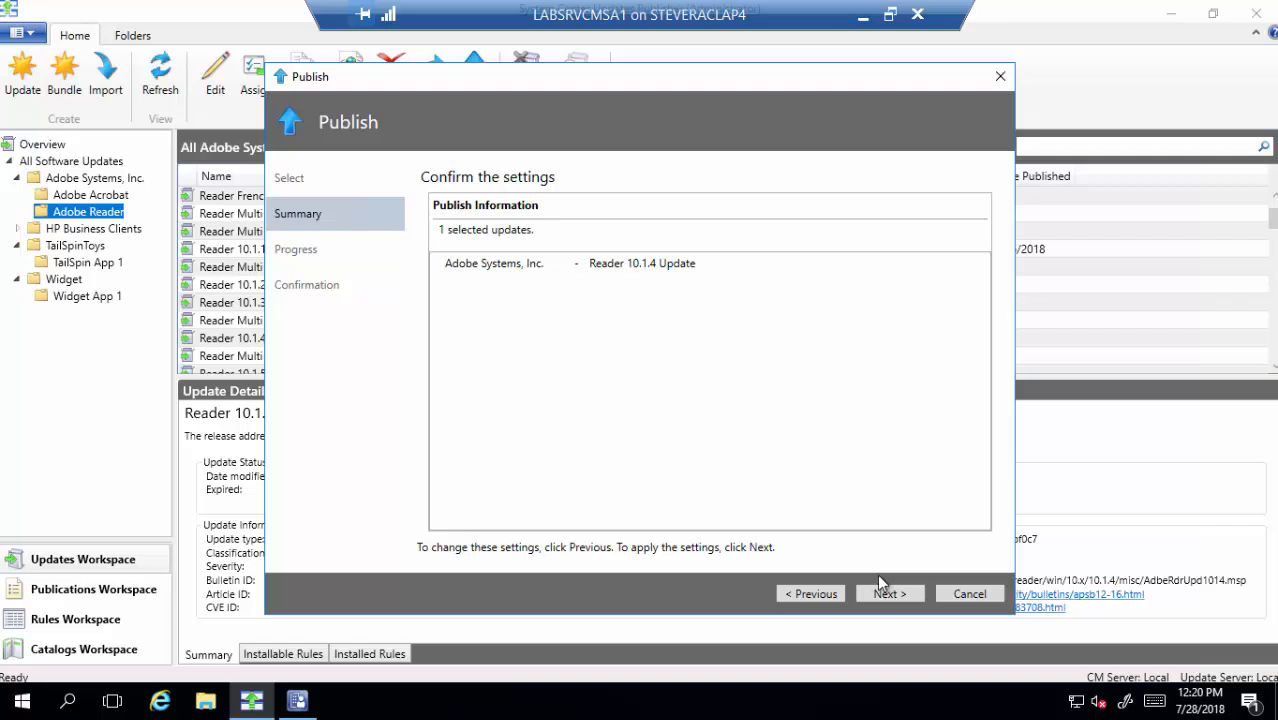
click(886, 590)
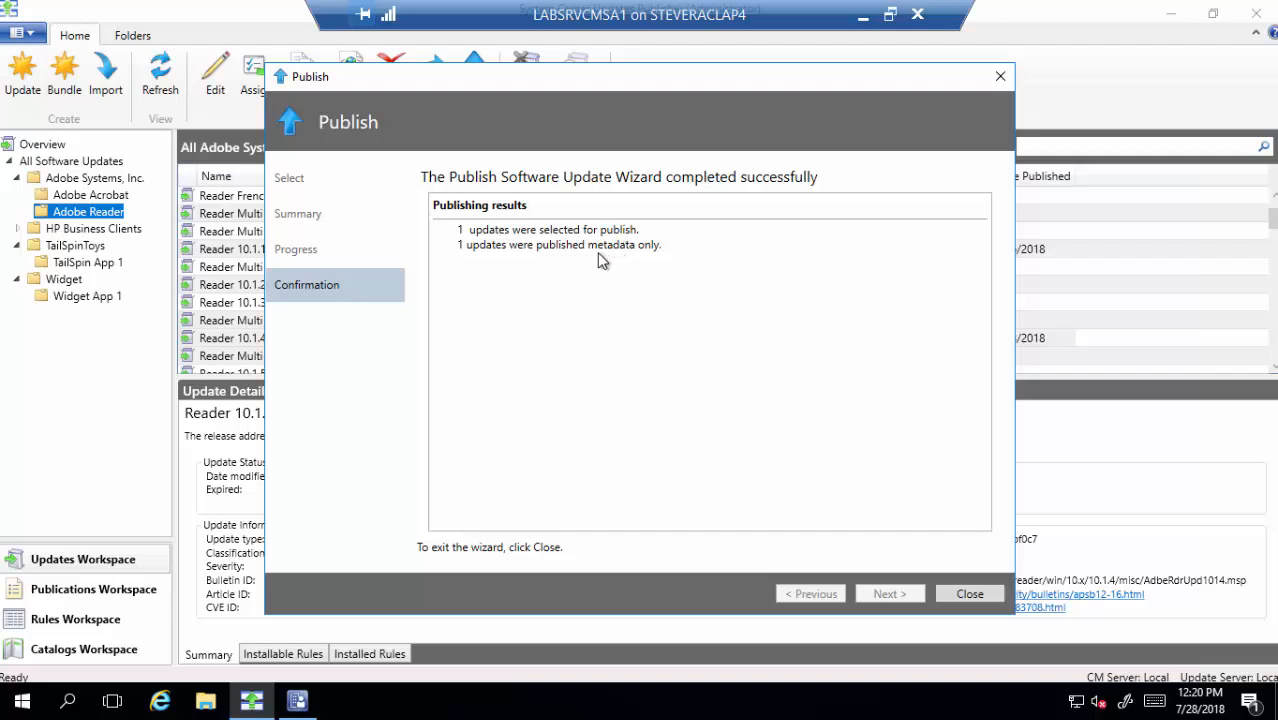
click(969, 593)
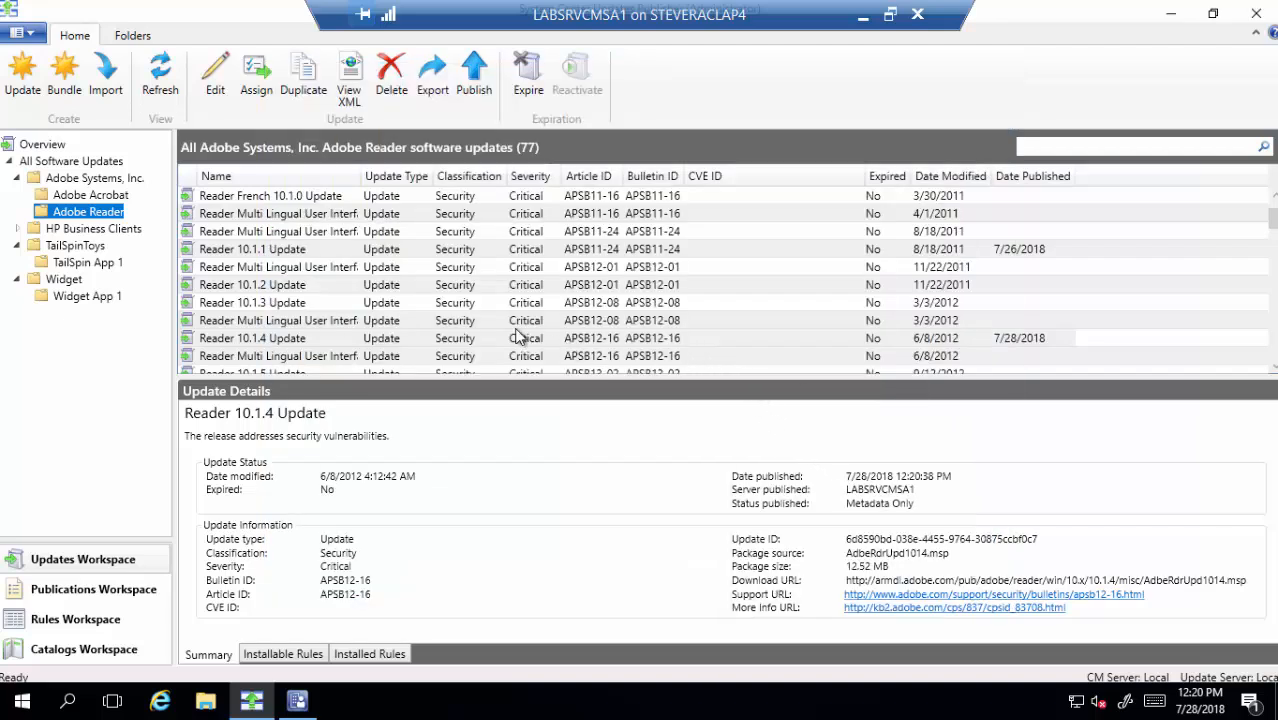
right_click(304, 292)
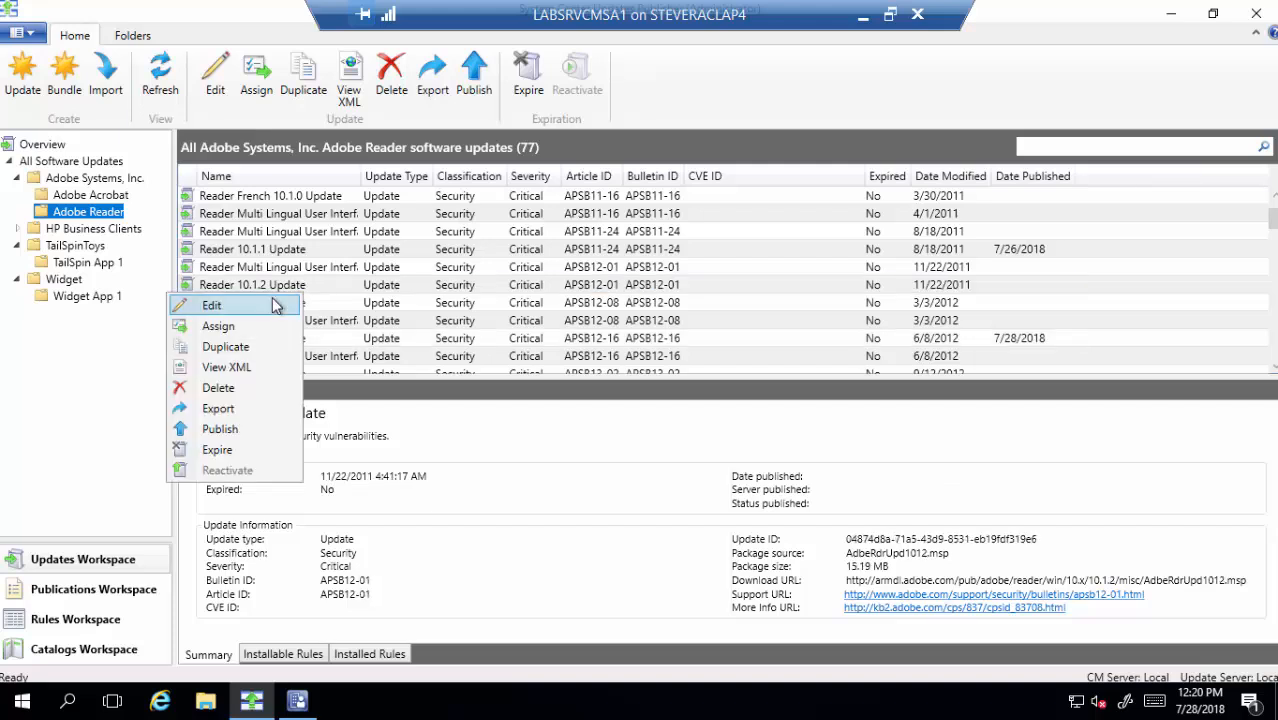
click(266, 312)
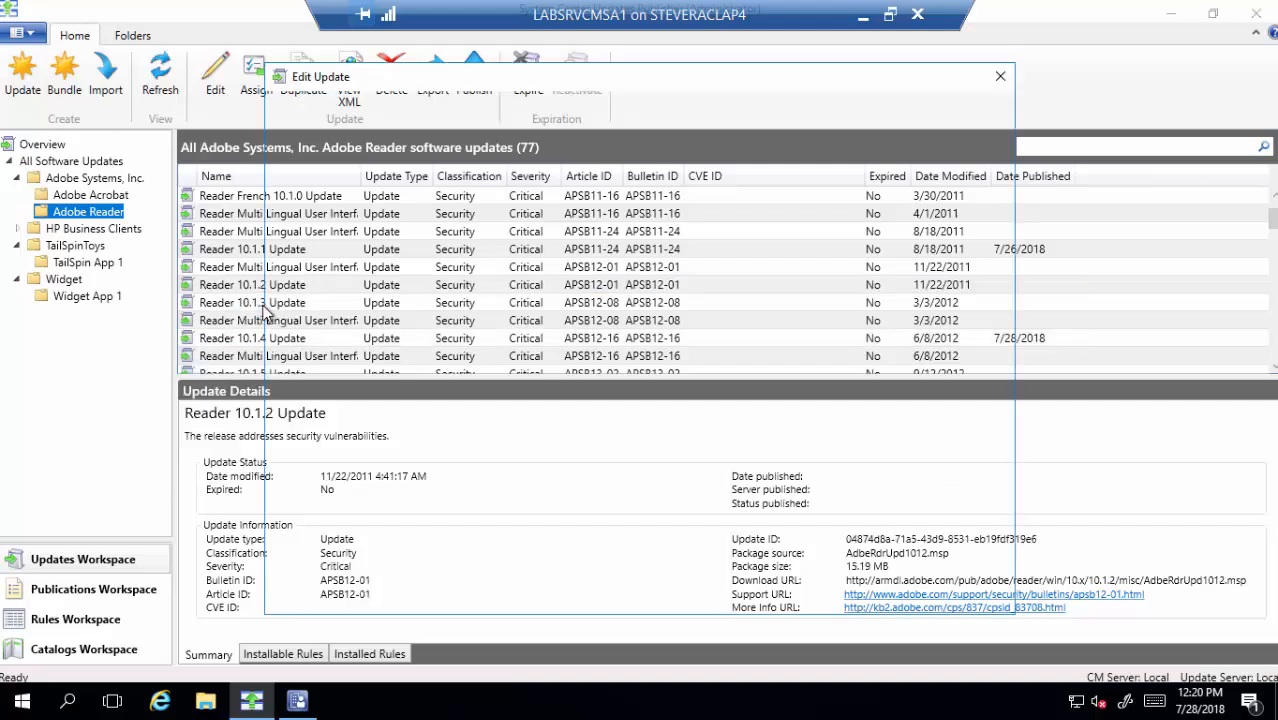
click(965, 596)
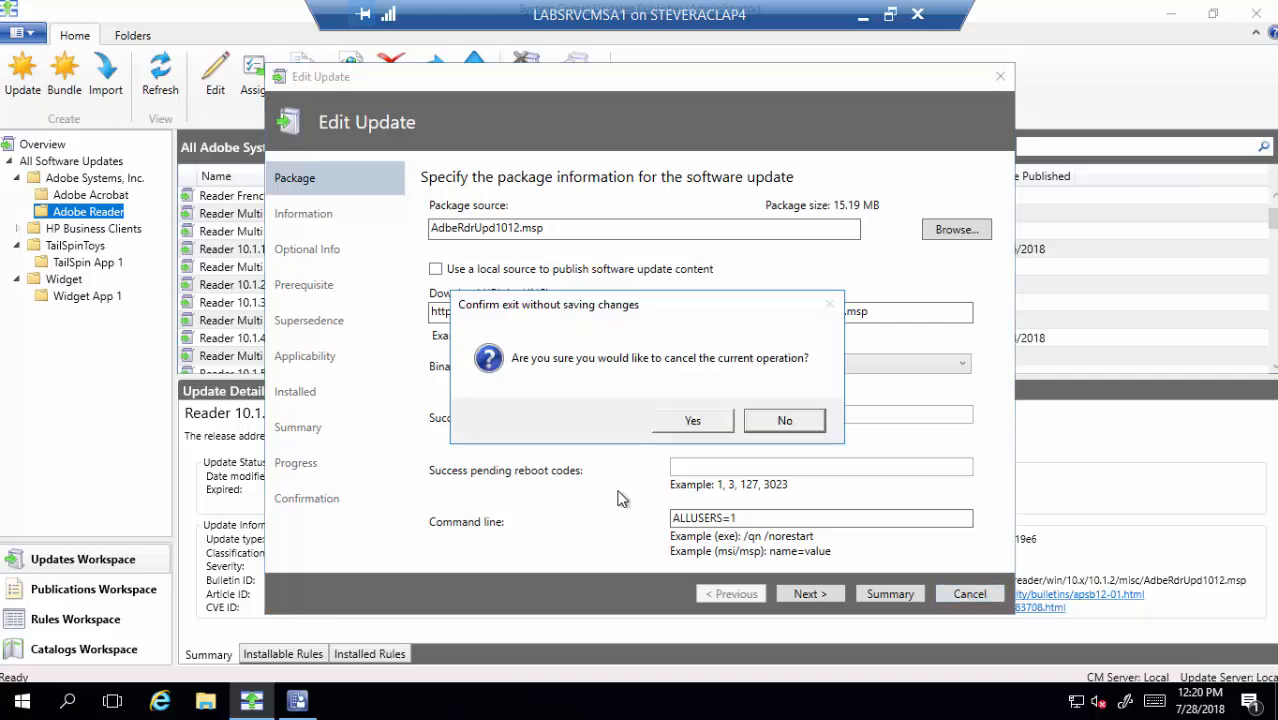
click(682, 424)
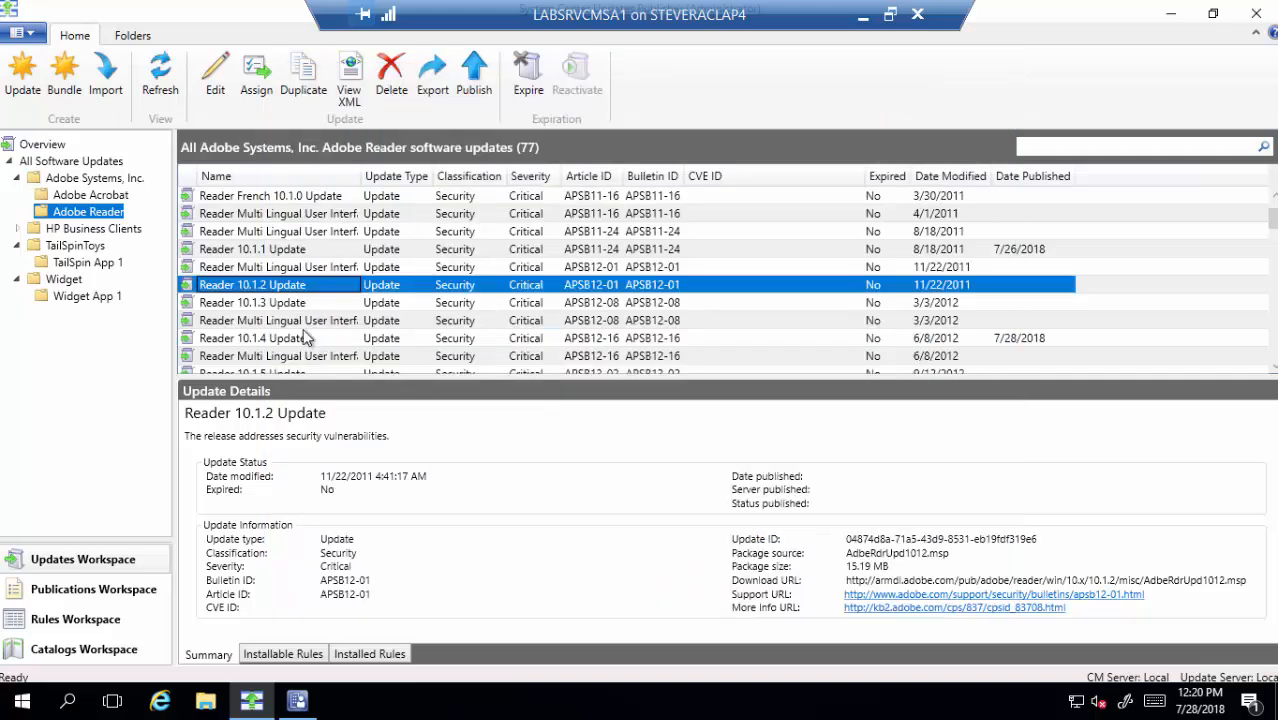
right_click(247, 290)
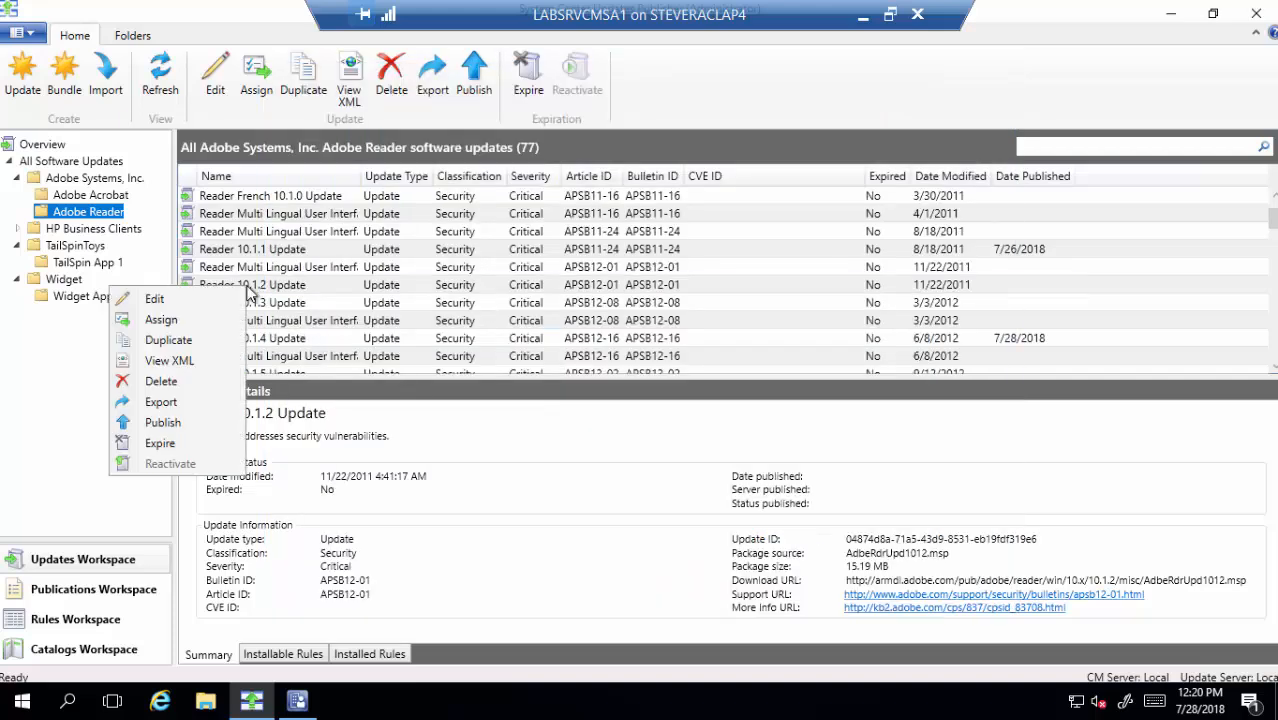
click(194, 420)
click(476, 343)
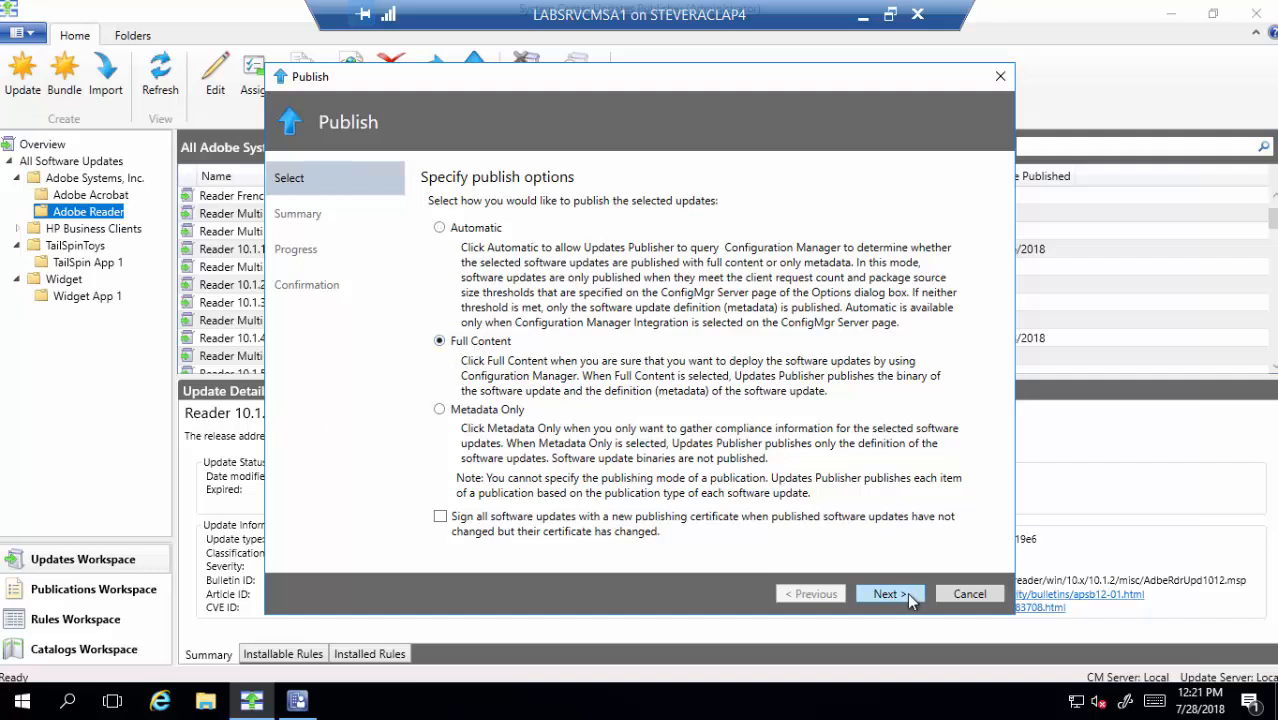
click(955, 590)
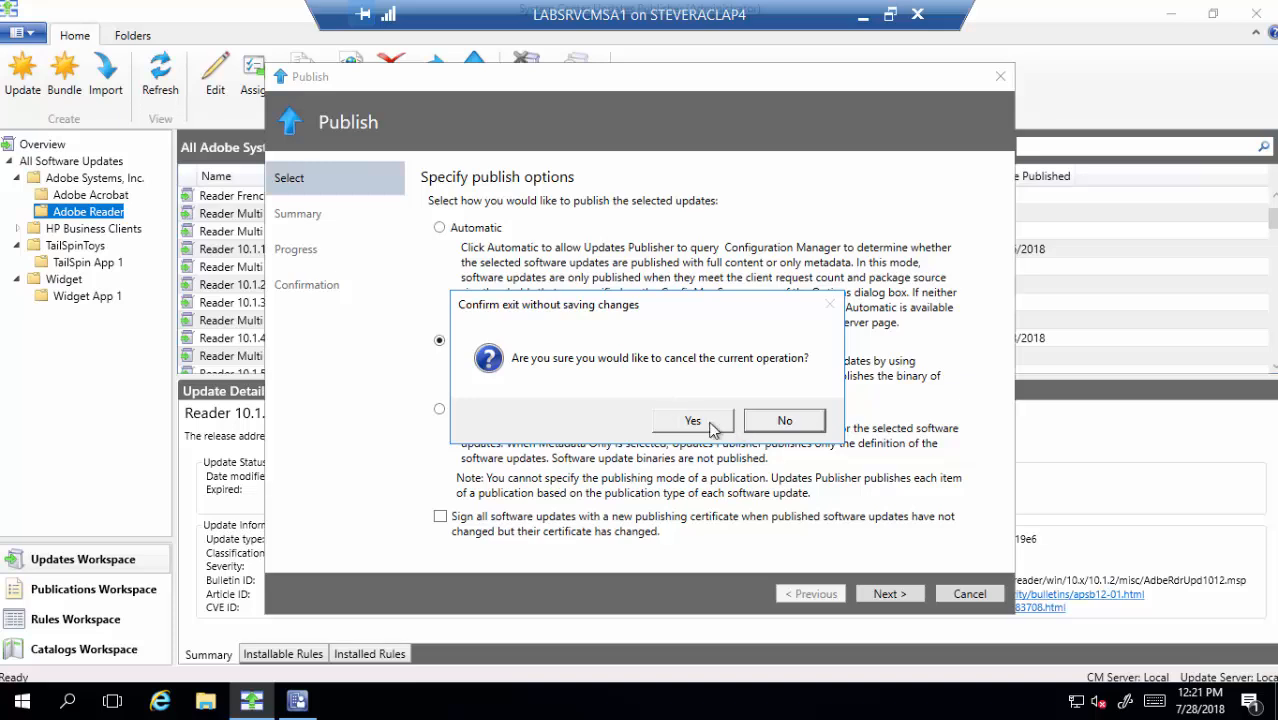
click(713, 425)
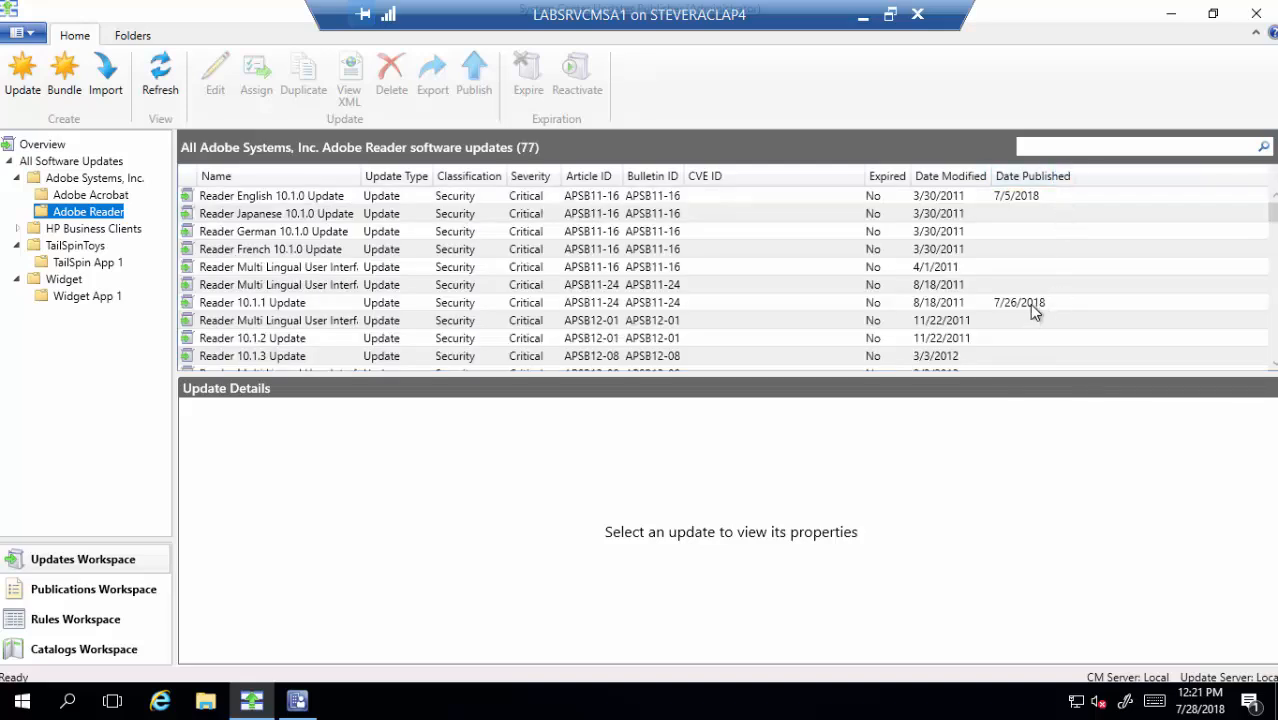
Try to publish the Reader 10.1.1 Update with the Full Content option
click(1030, 303)
right_click(298, 303)
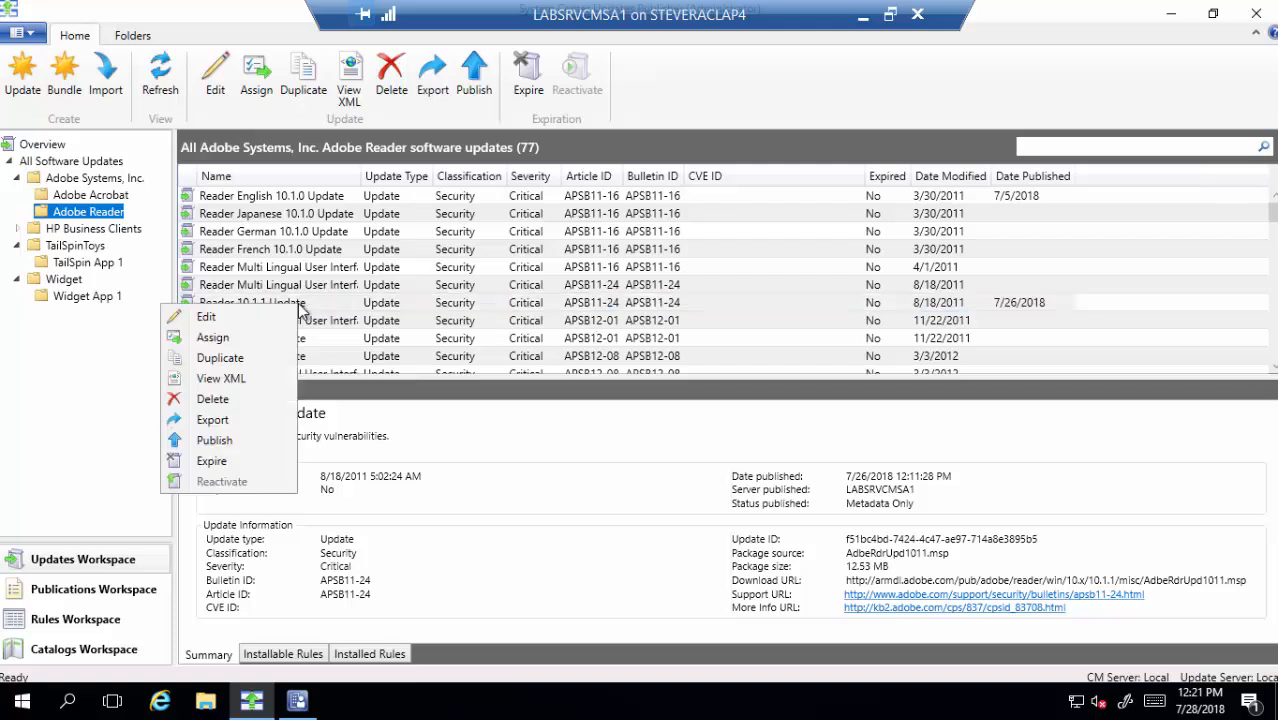
click(255, 440)
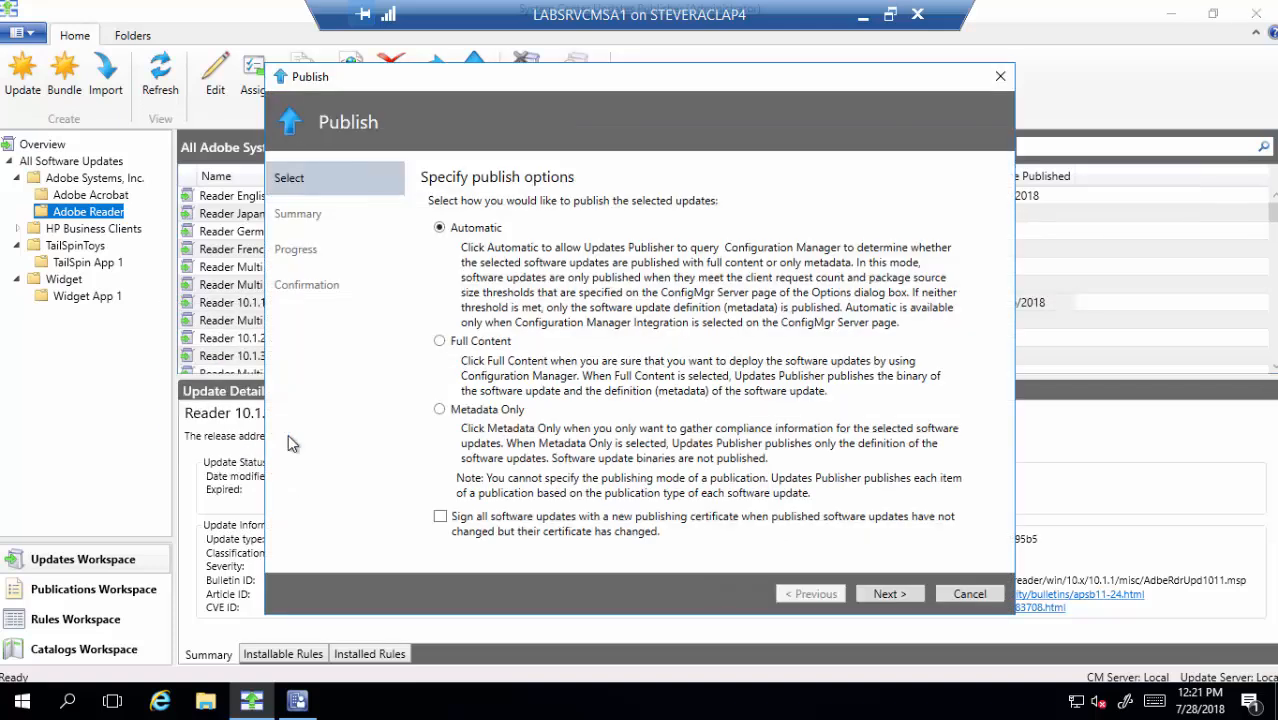
click(470, 345)
click(875, 594)
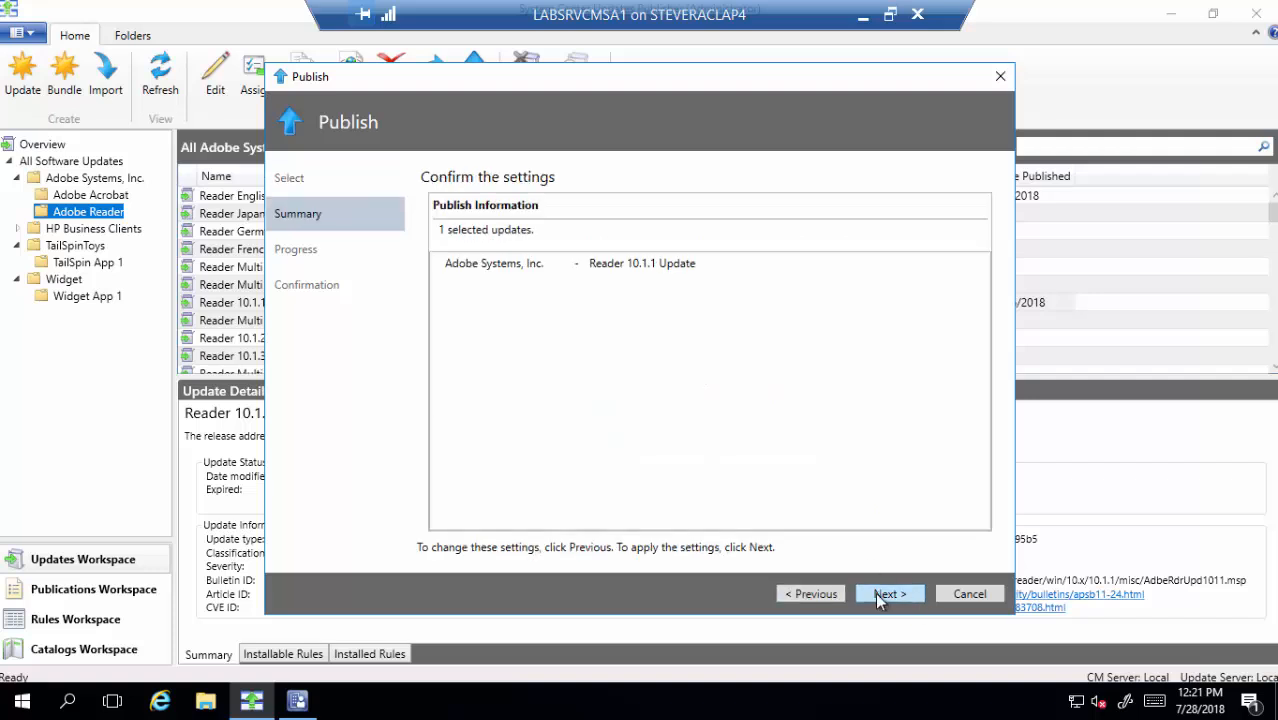
click(883, 591)
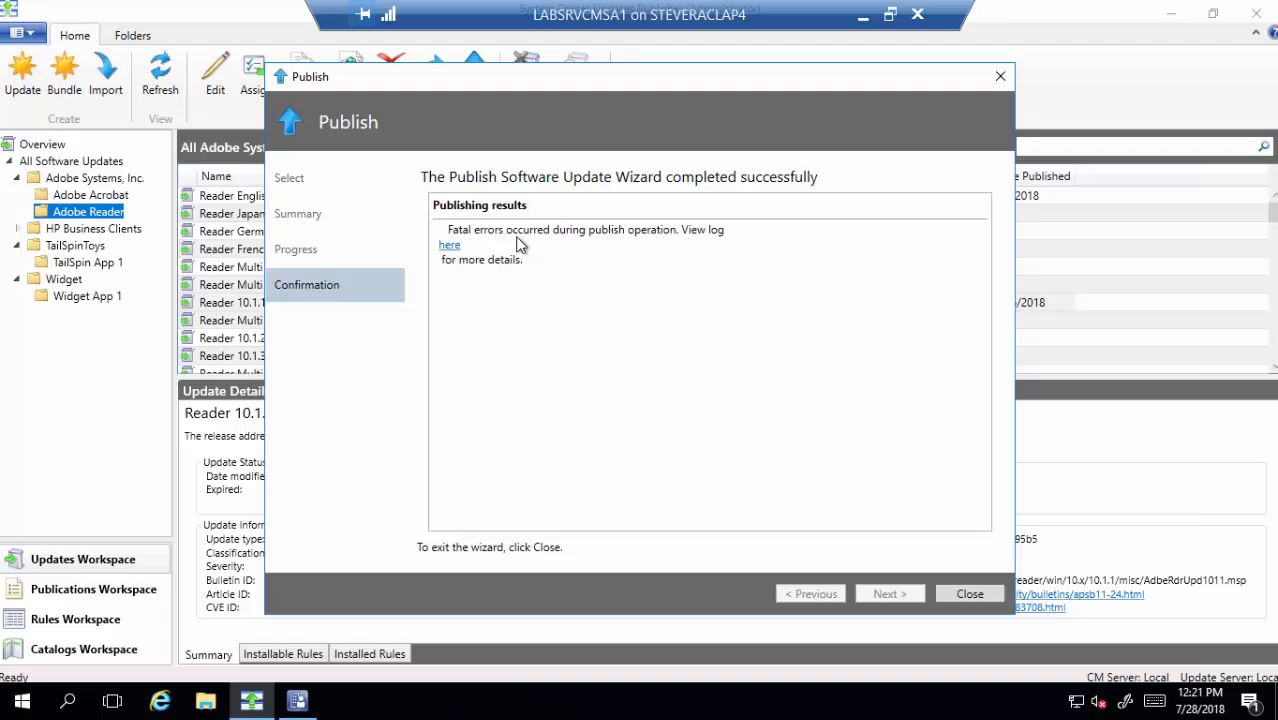
Examine the publishing log for the errors of the publish operation, and close the log and the Publish wizard
click(450, 249)
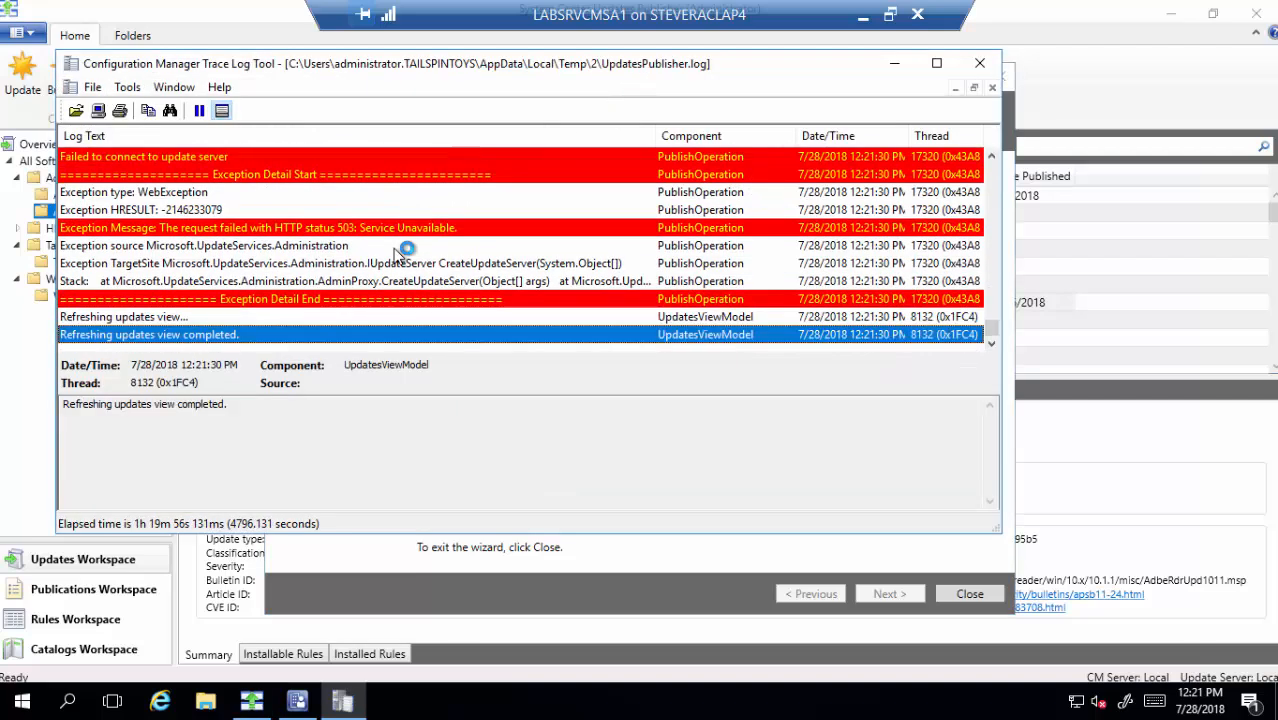
scroll(352, 250, up, 2)
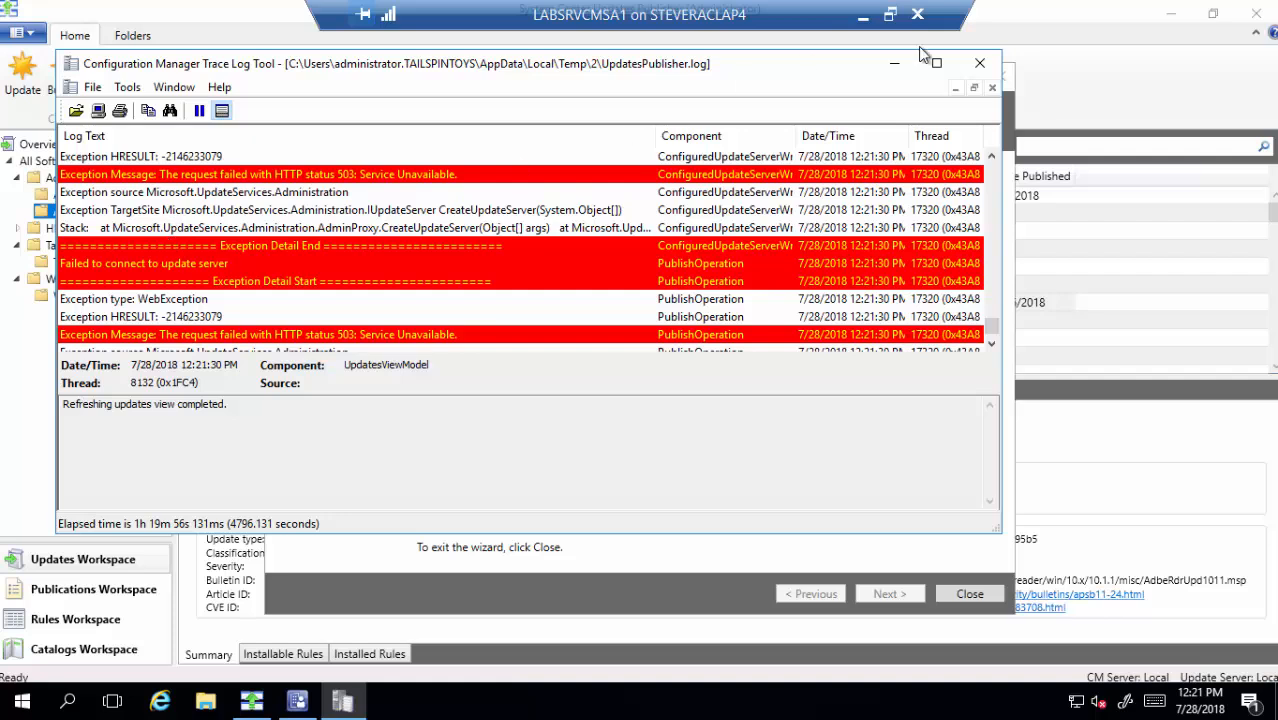
click(980, 63)
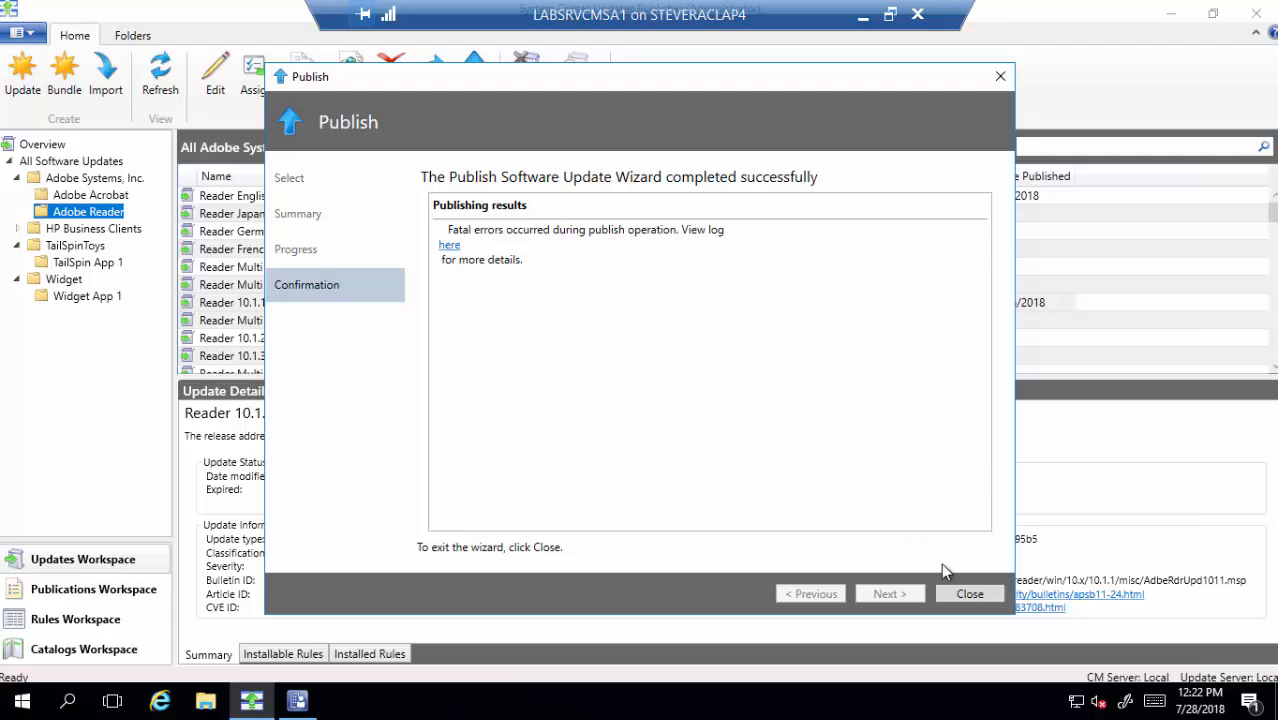
click(952, 596)
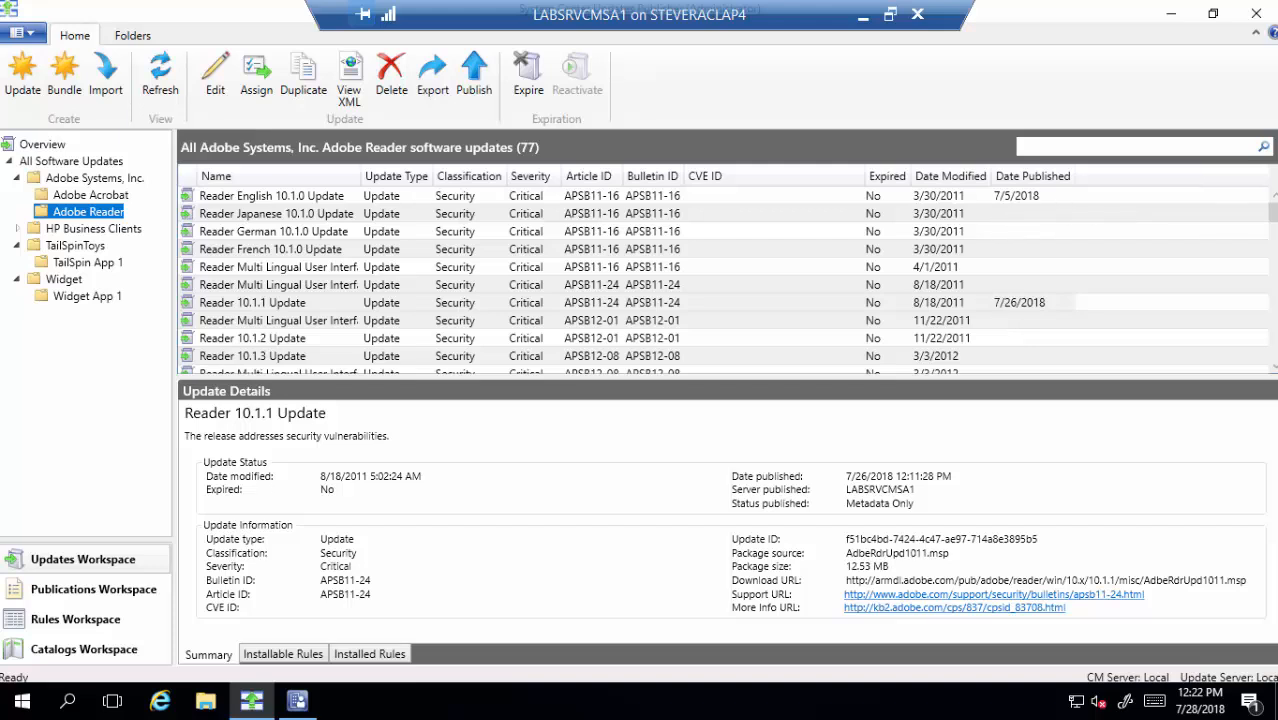
Switch to the Configuration Manager console, expand Software Updates in the Software Library and check the commands available for All Software Updates
click(1171, 14)
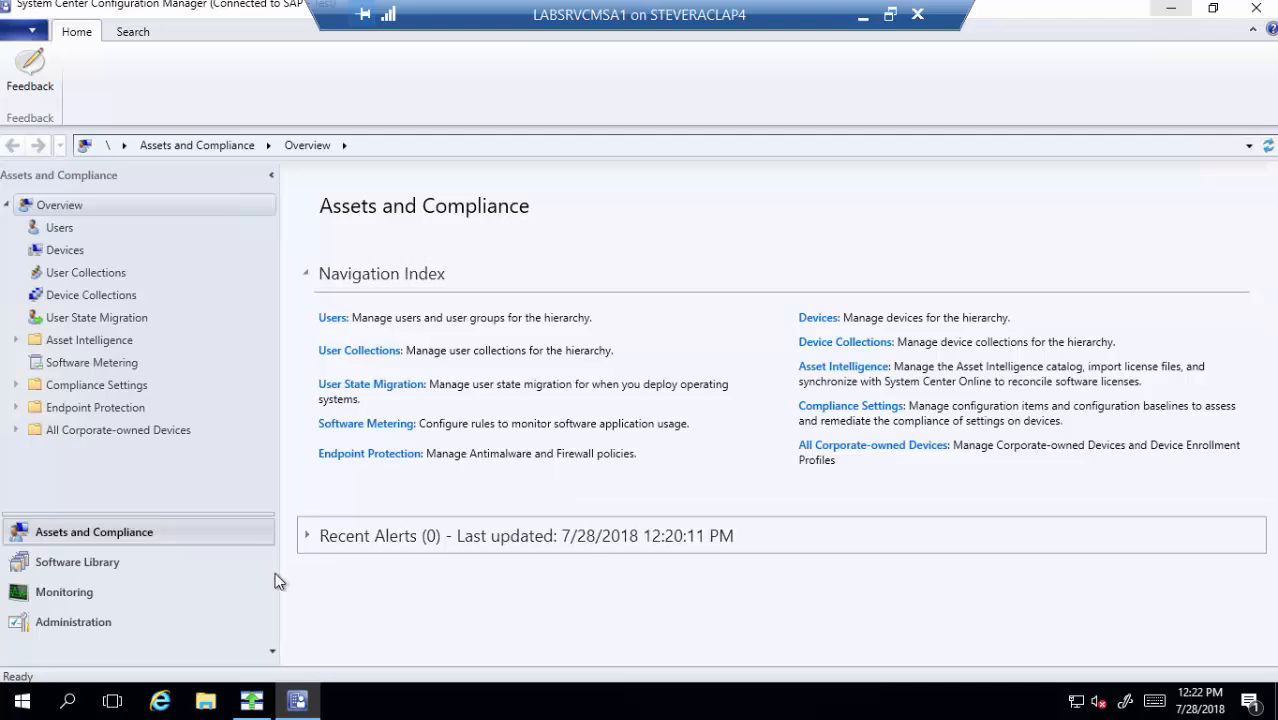
click(180, 566)
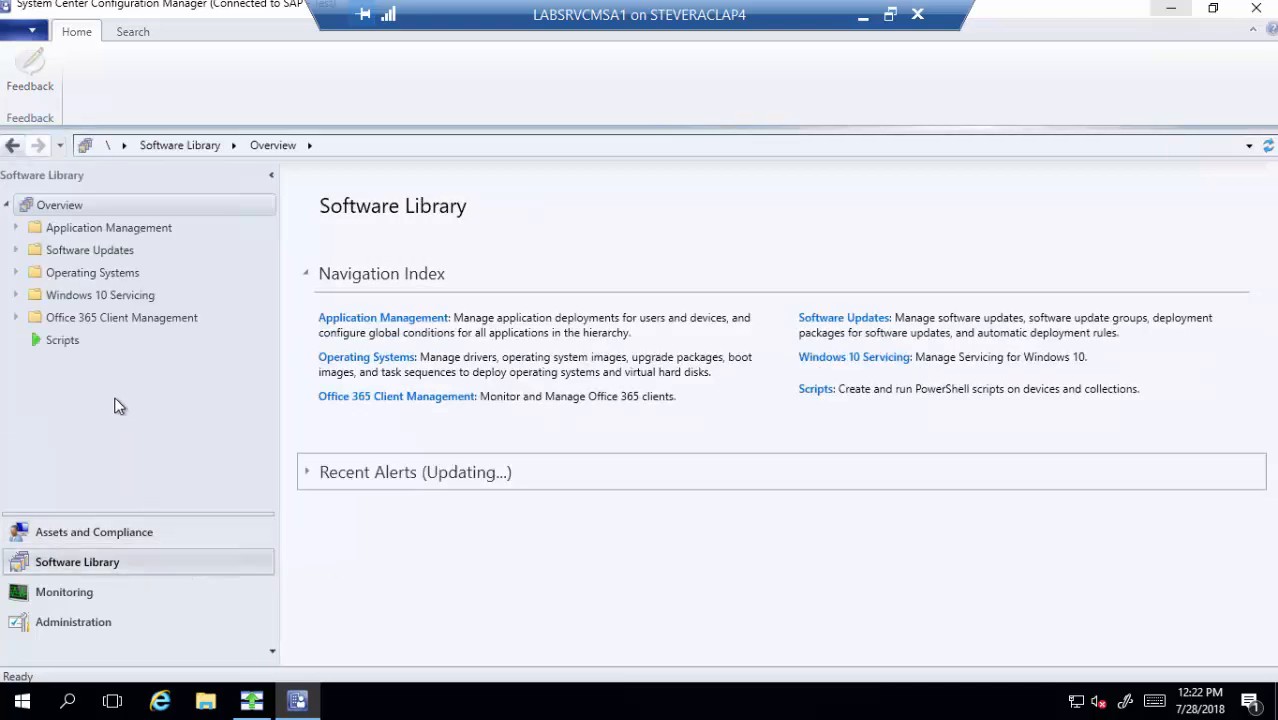
click(18, 251)
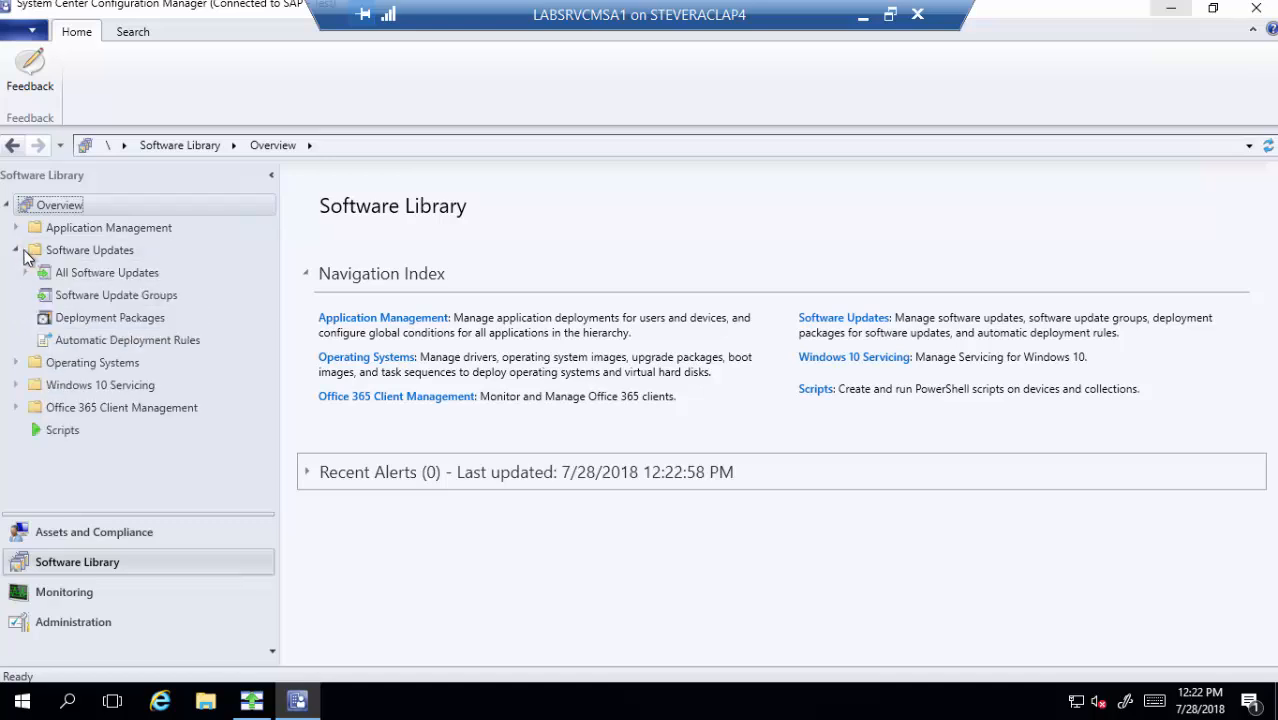
right_click(89, 279)
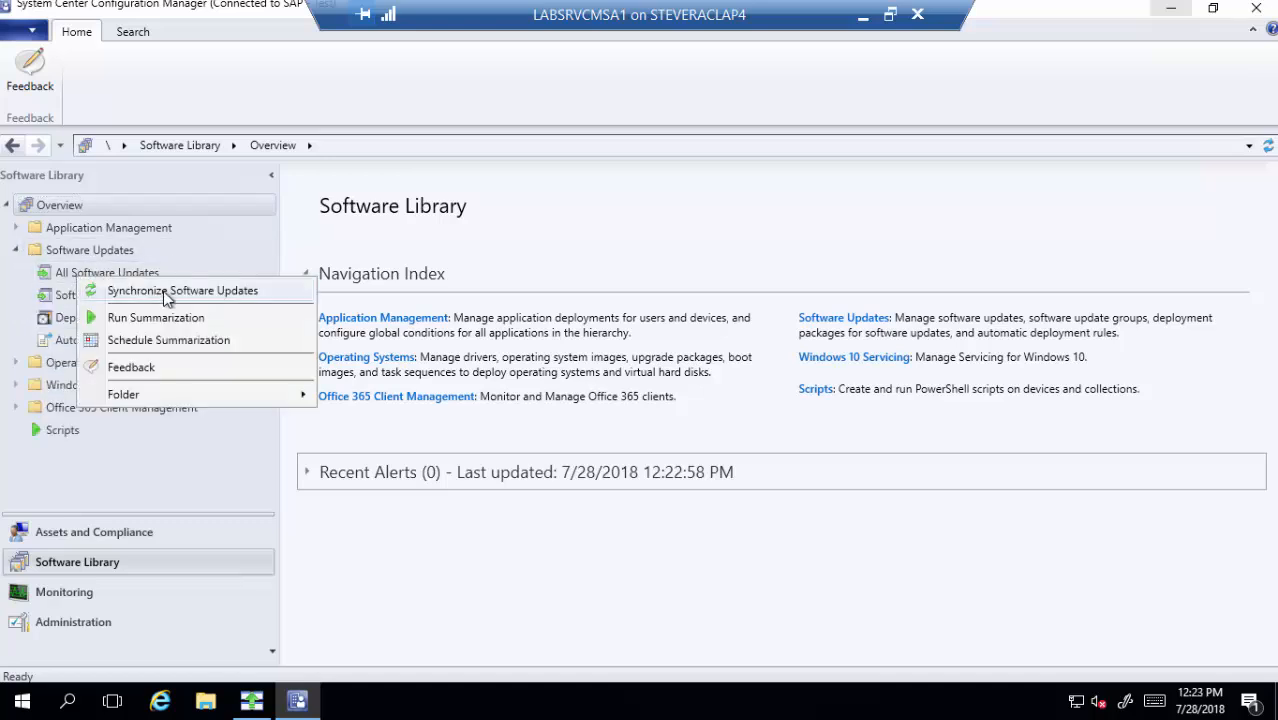
click(688, 253)
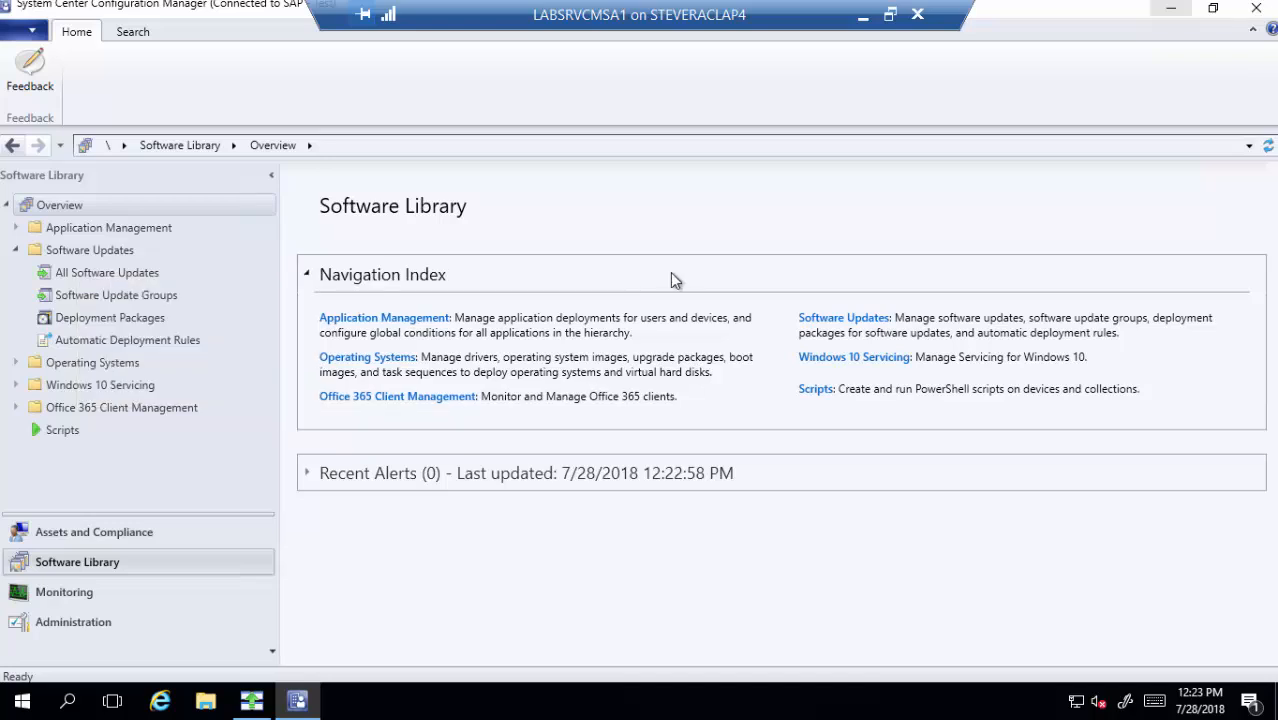
Review the product list in the site's Software Update Point component properties and leave it without changes
click(139, 624)
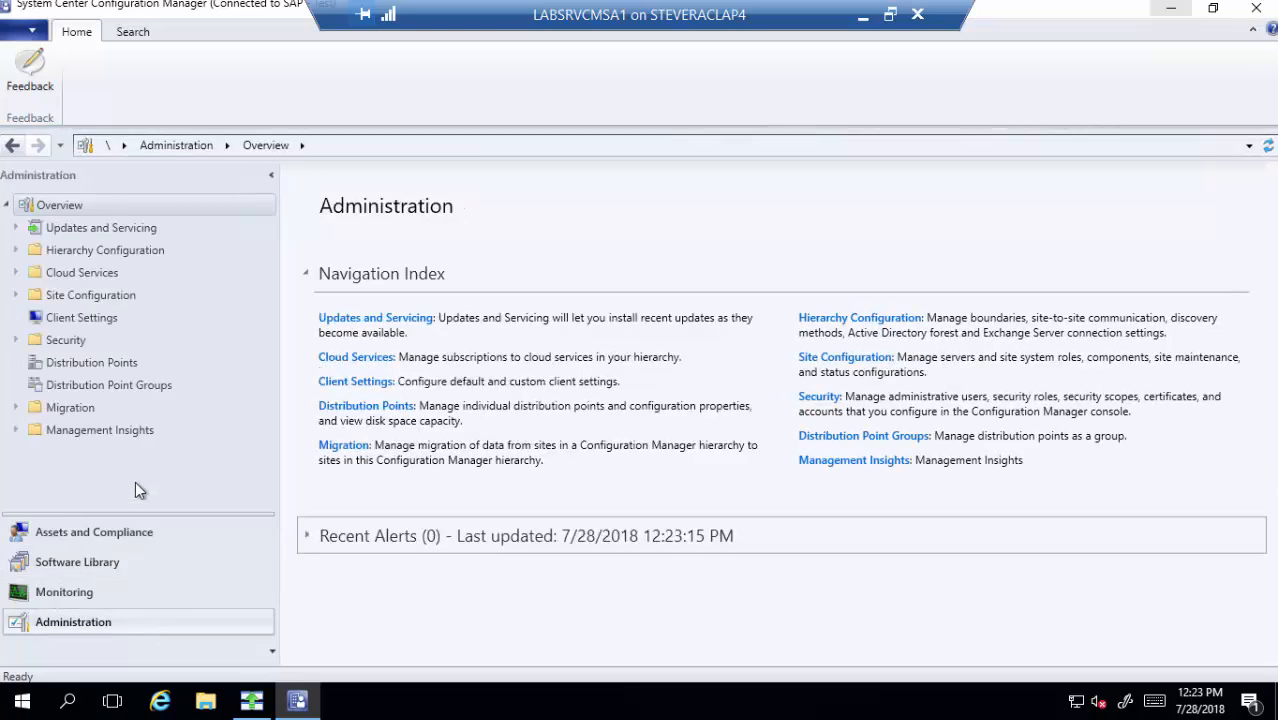
click(17, 295)
click(64, 318)
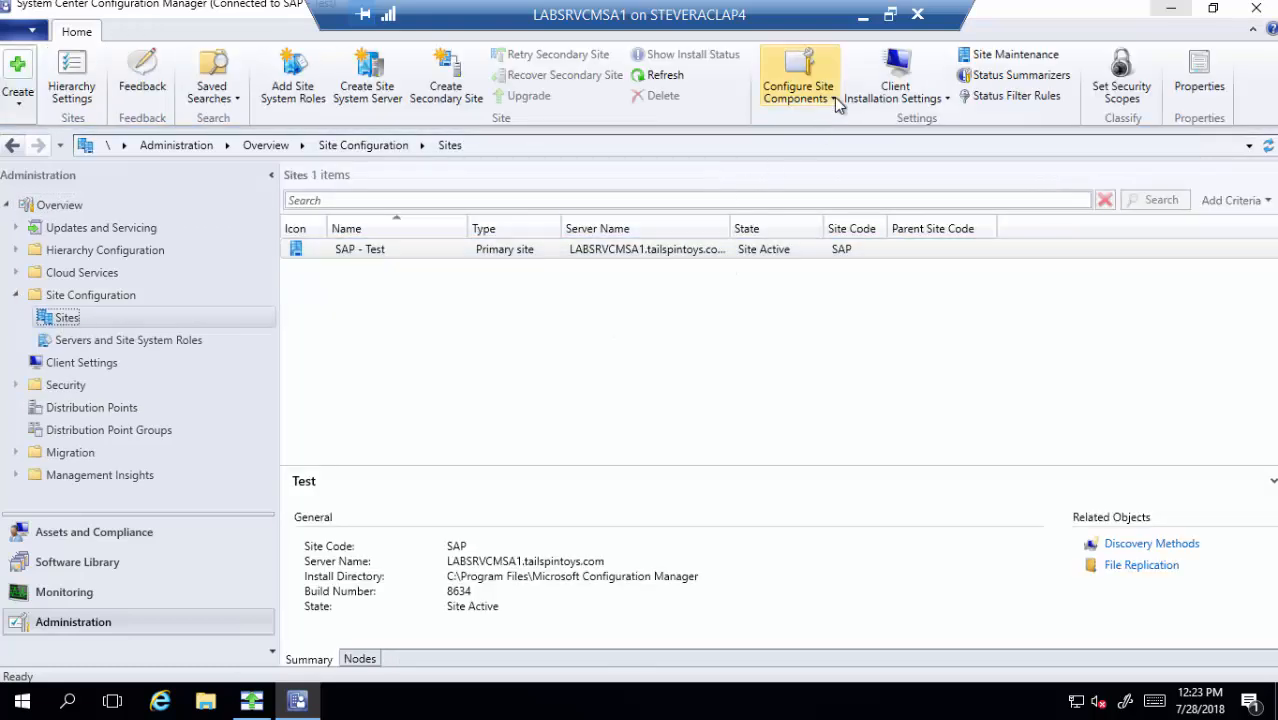
click(834, 100)
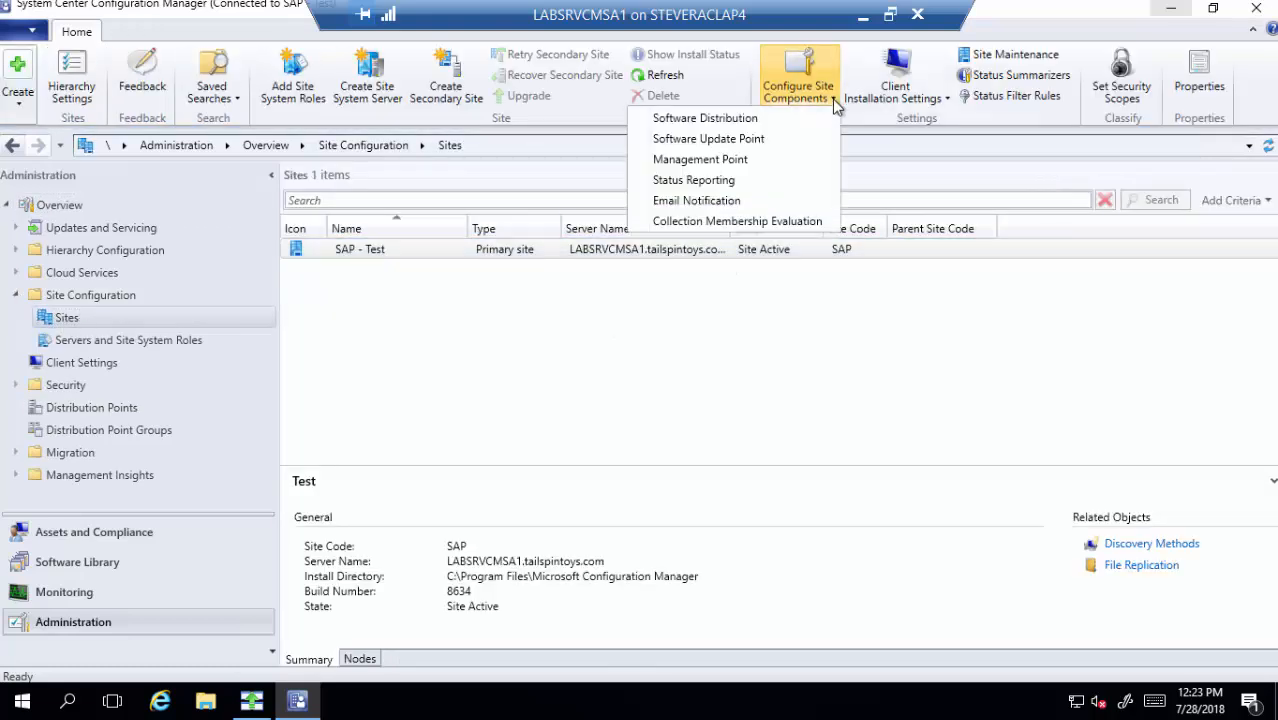
click(748, 138)
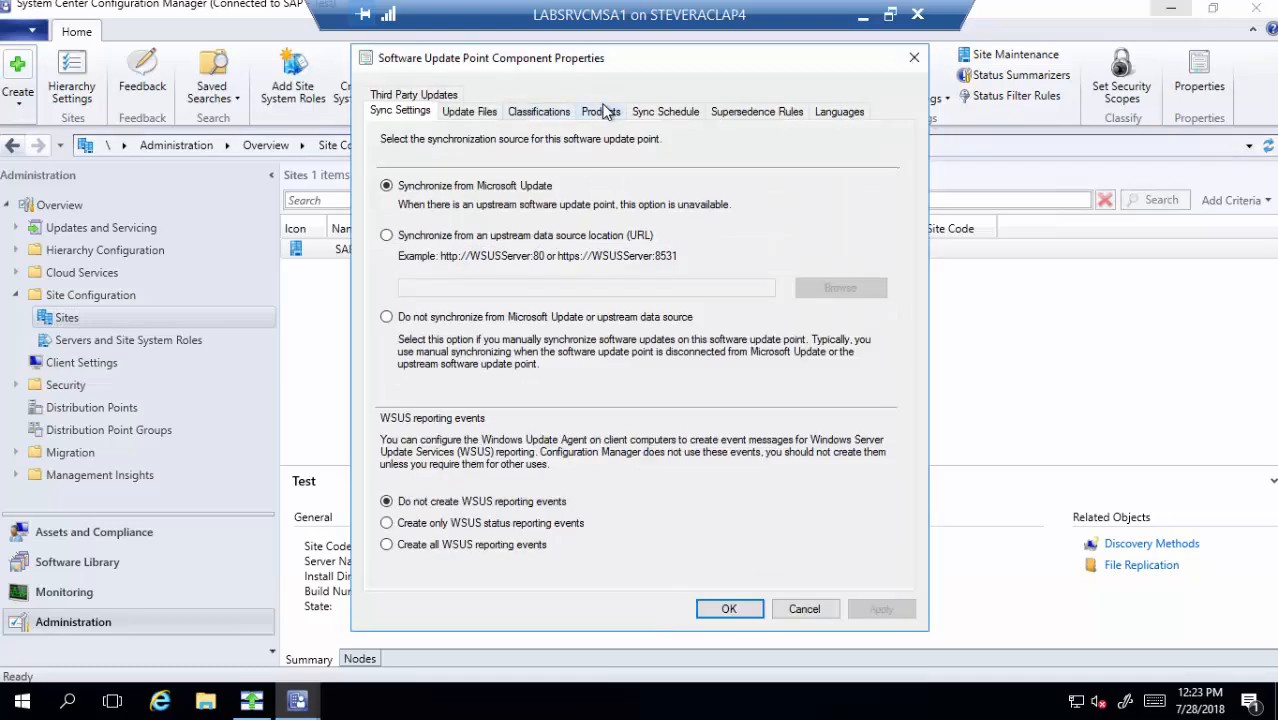
click(603, 112)
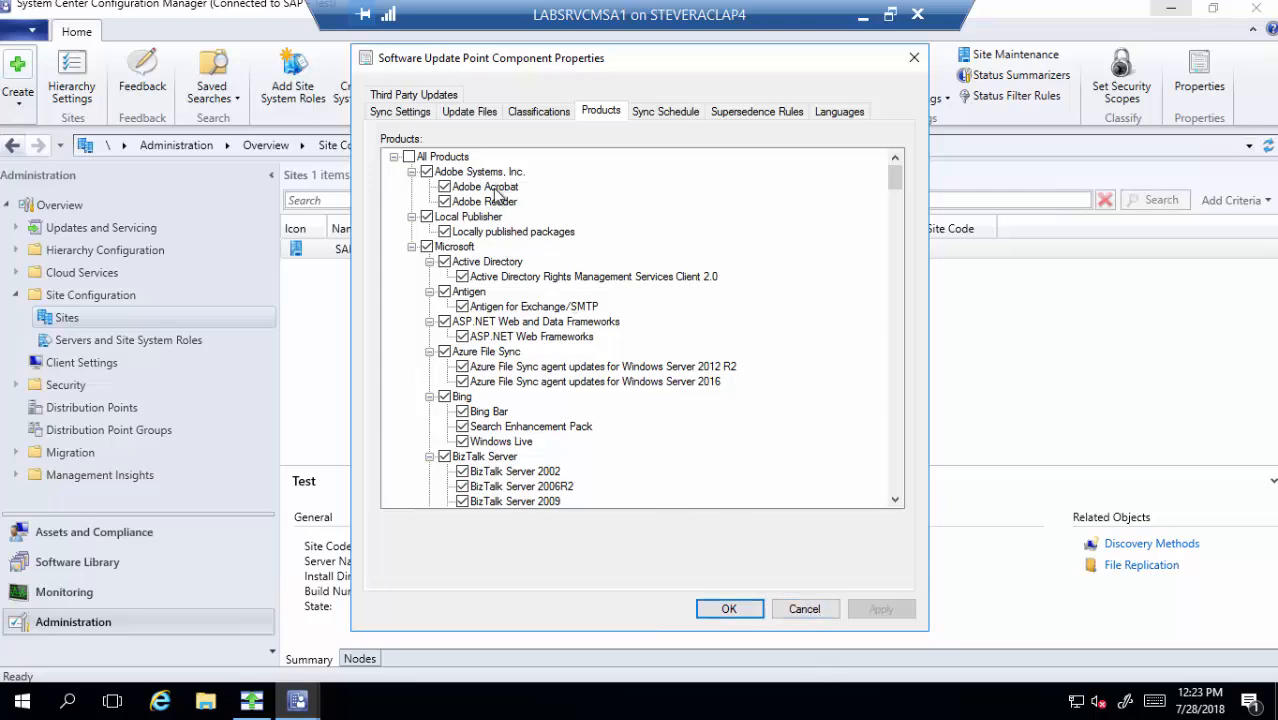
click(804, 609)
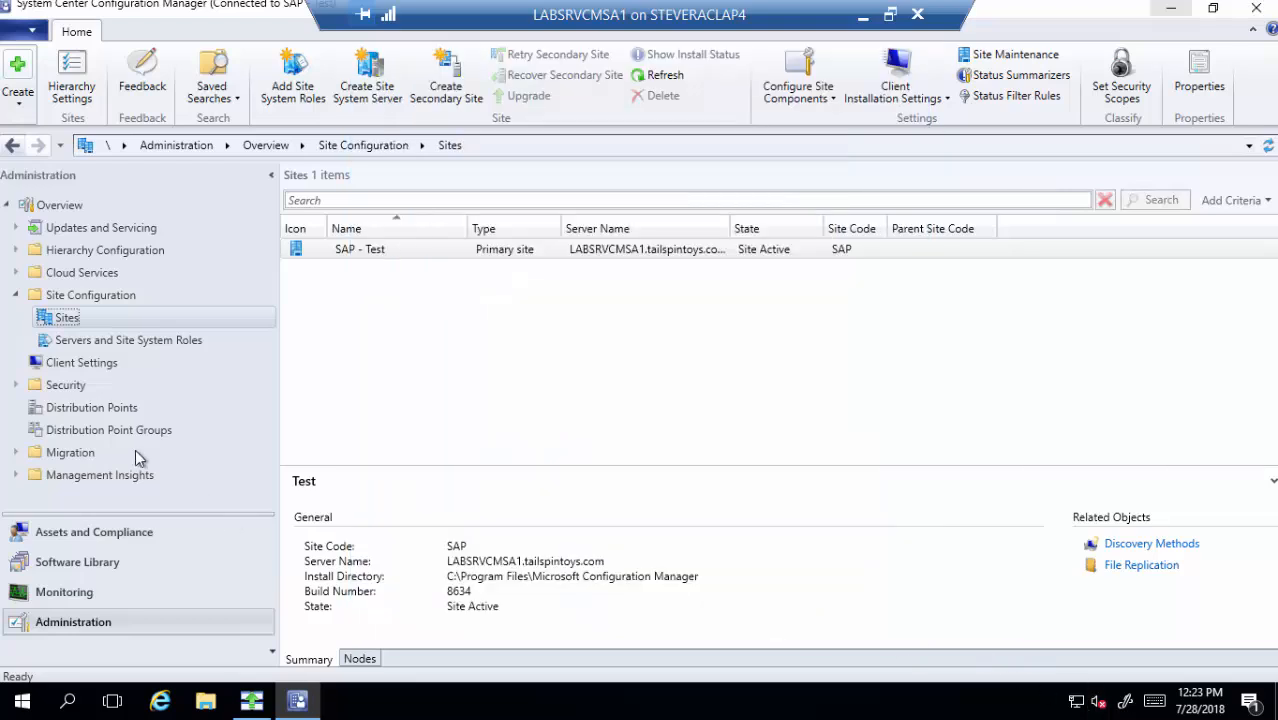
Filter All Software Updates in the Software Library by the vendor Adobe Systems, Inc
click(55, 563)
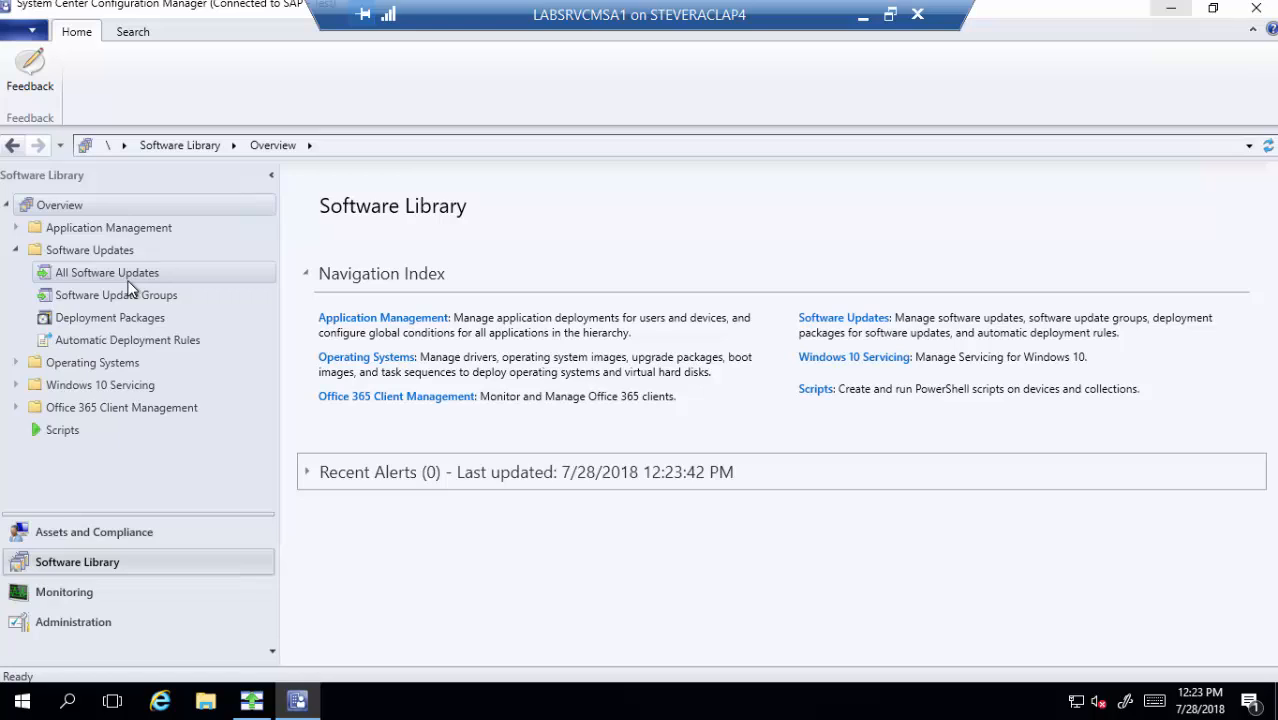
click(107, 274)
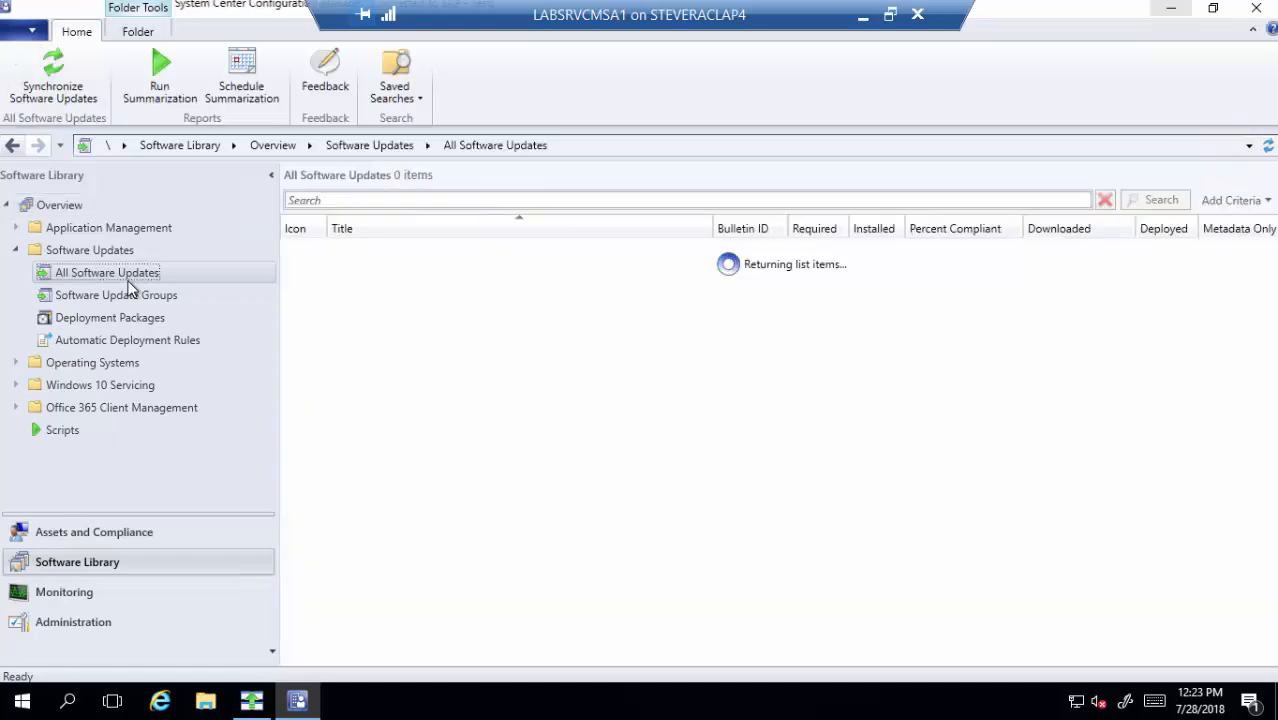
click(1232, 199)
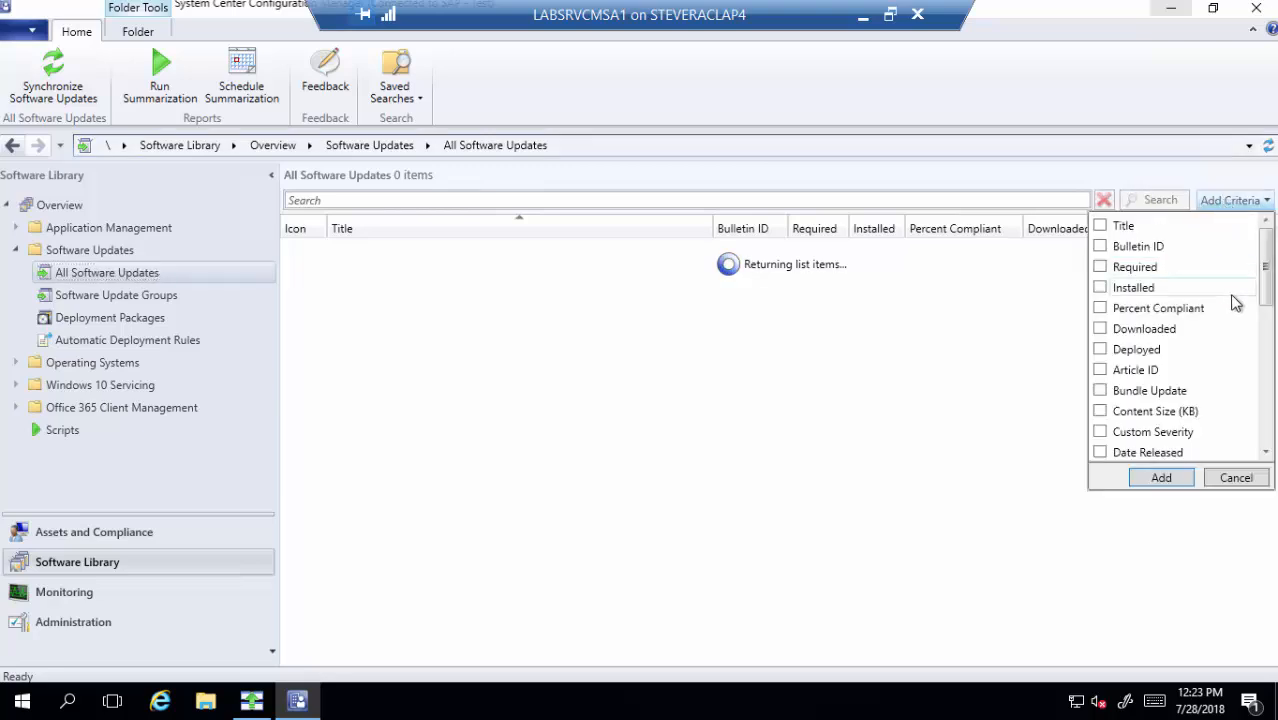
drag(1265, 268, 1265, 403)
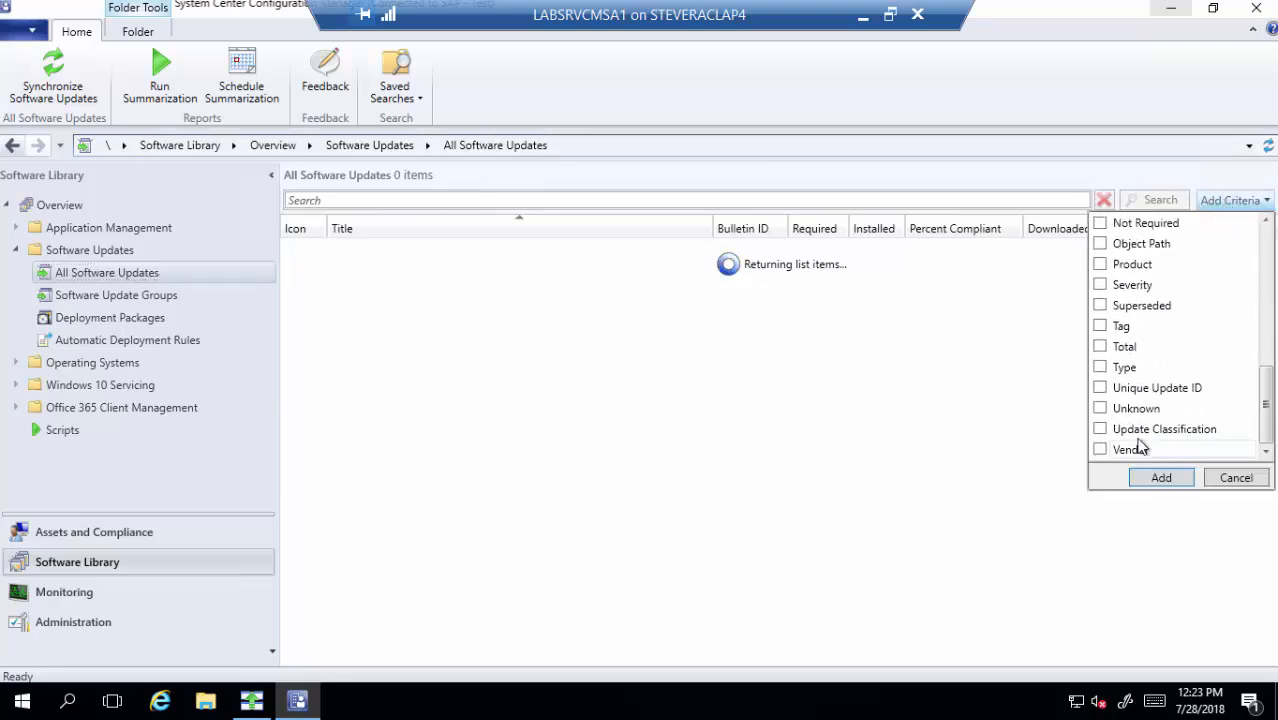
click(1100, 449)
click(1160, 478)
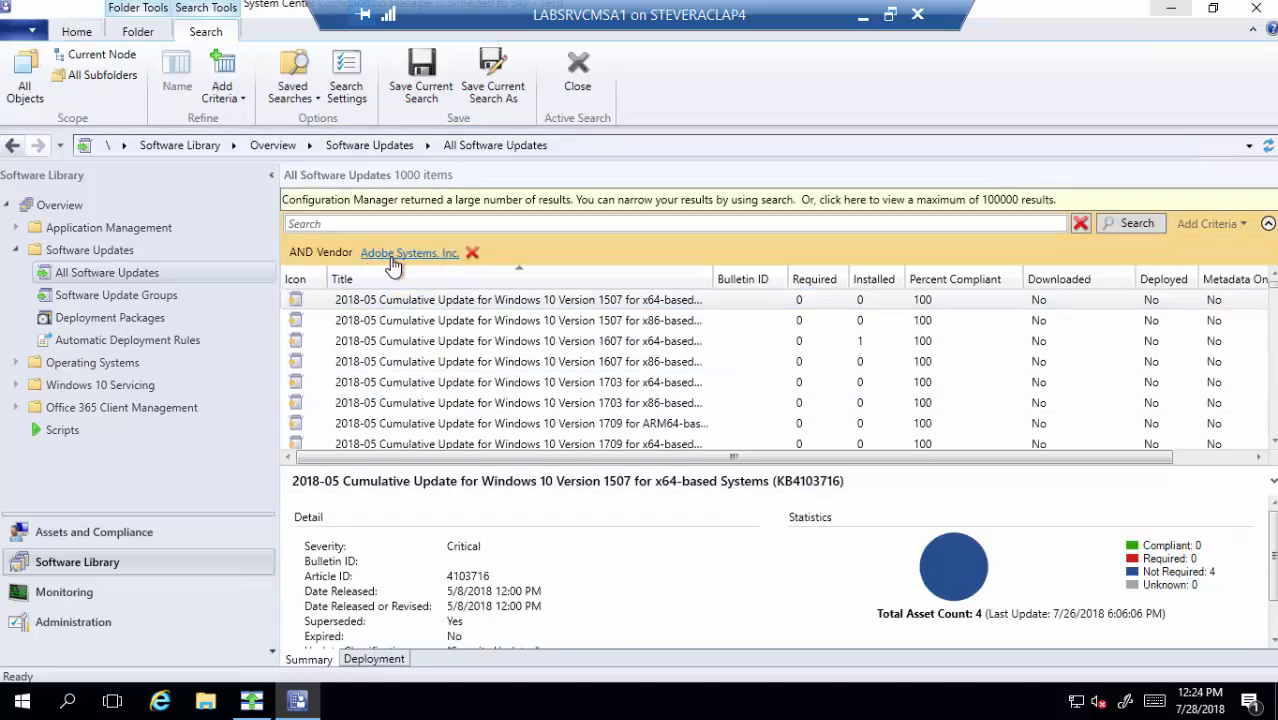
click(1116, 228)
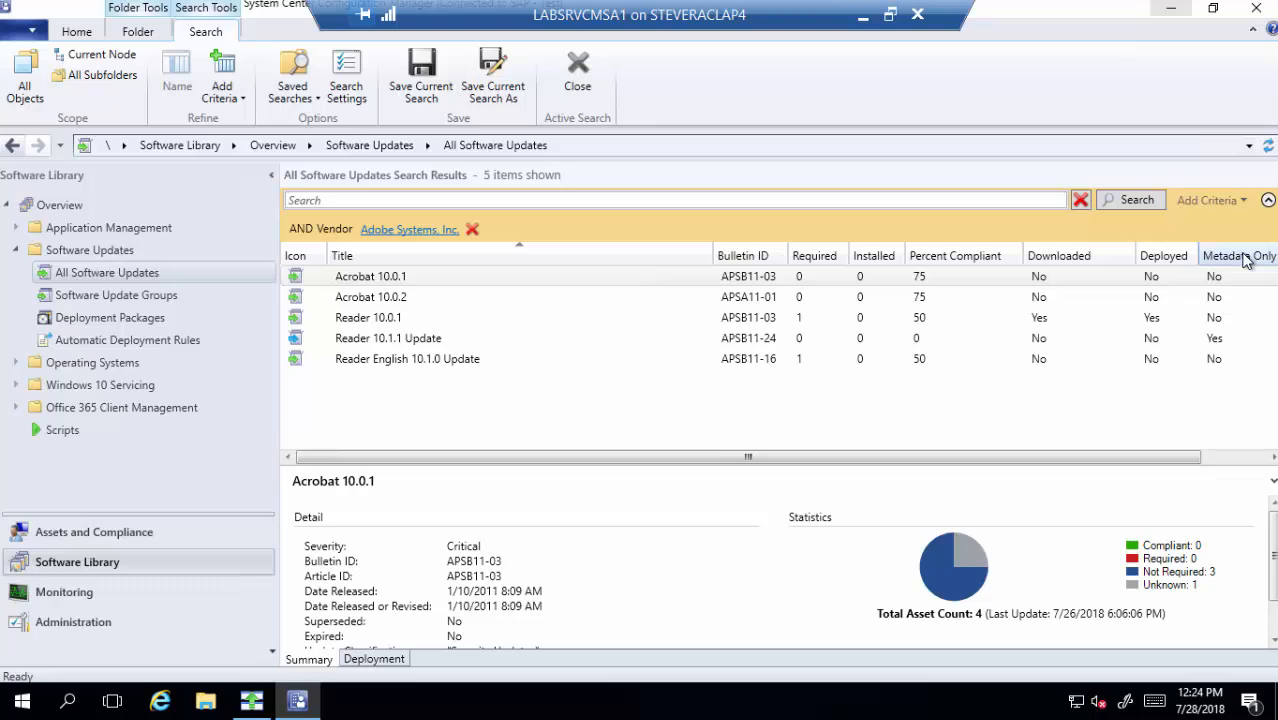
Check which columns are enabled for the software updates list, including Metadata Only and Vendor
right_click(679, 264)
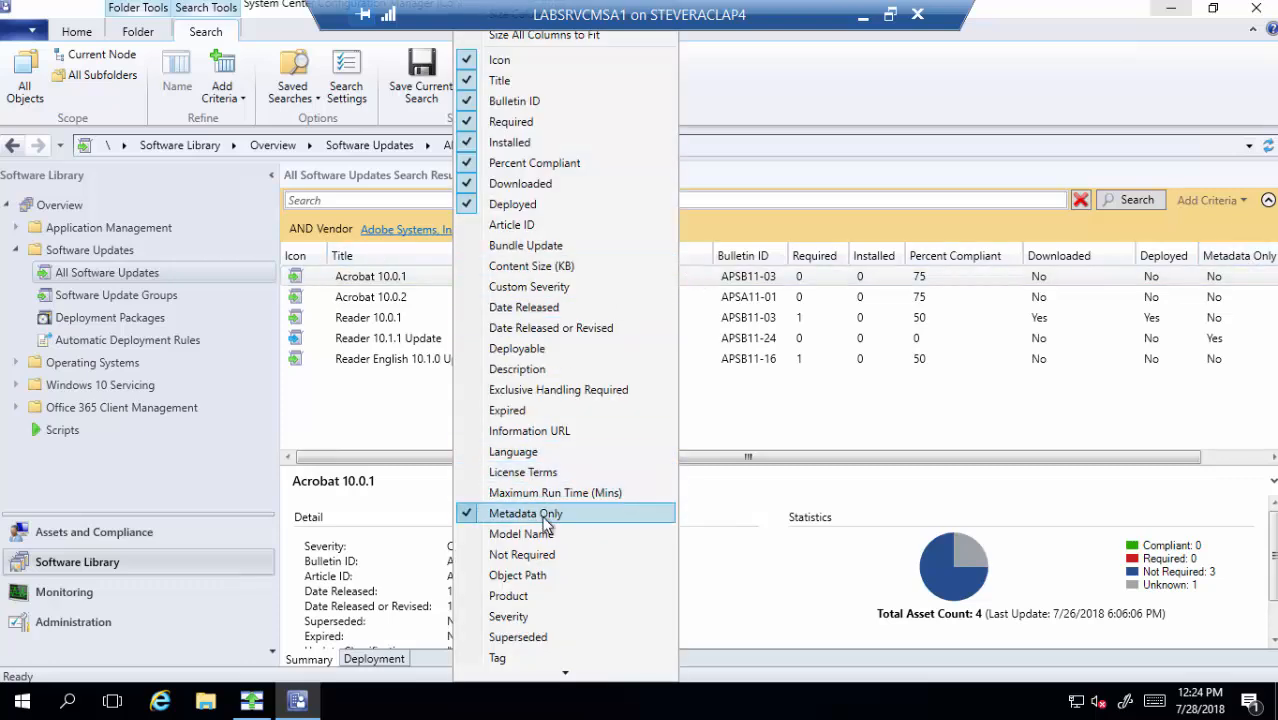
scroll(547, 522, down, 3)
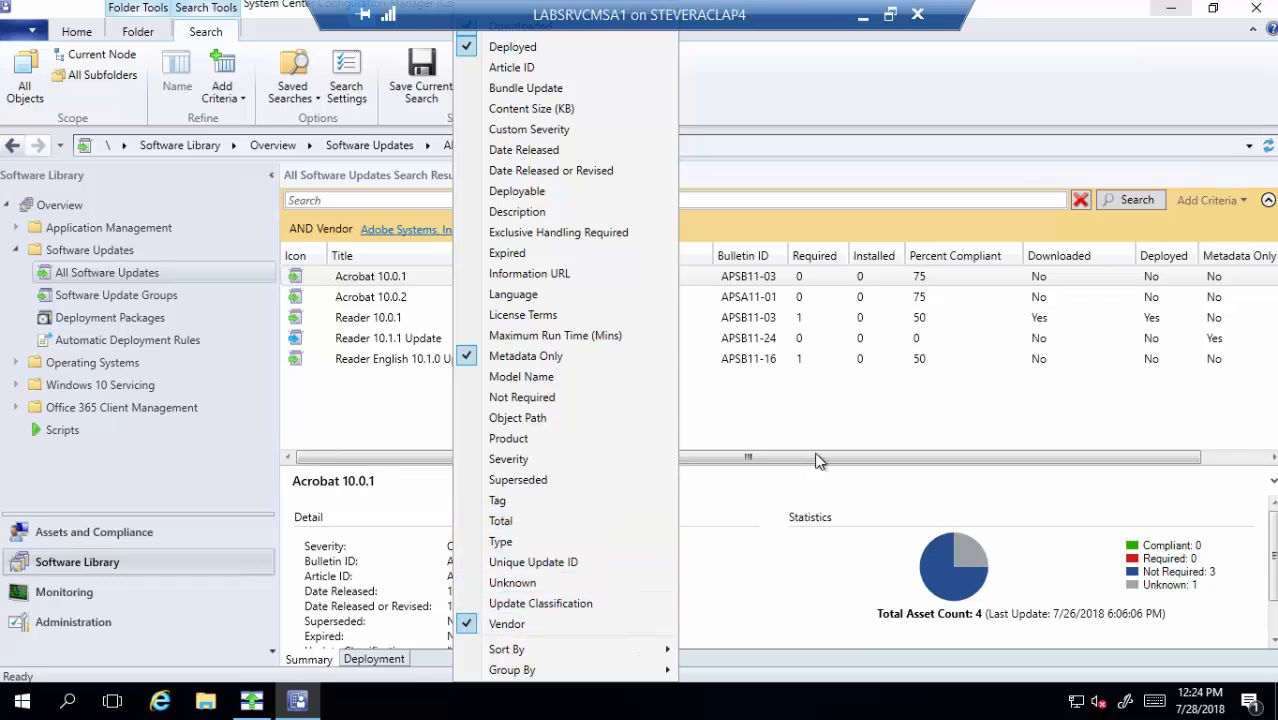
click(935, 393)
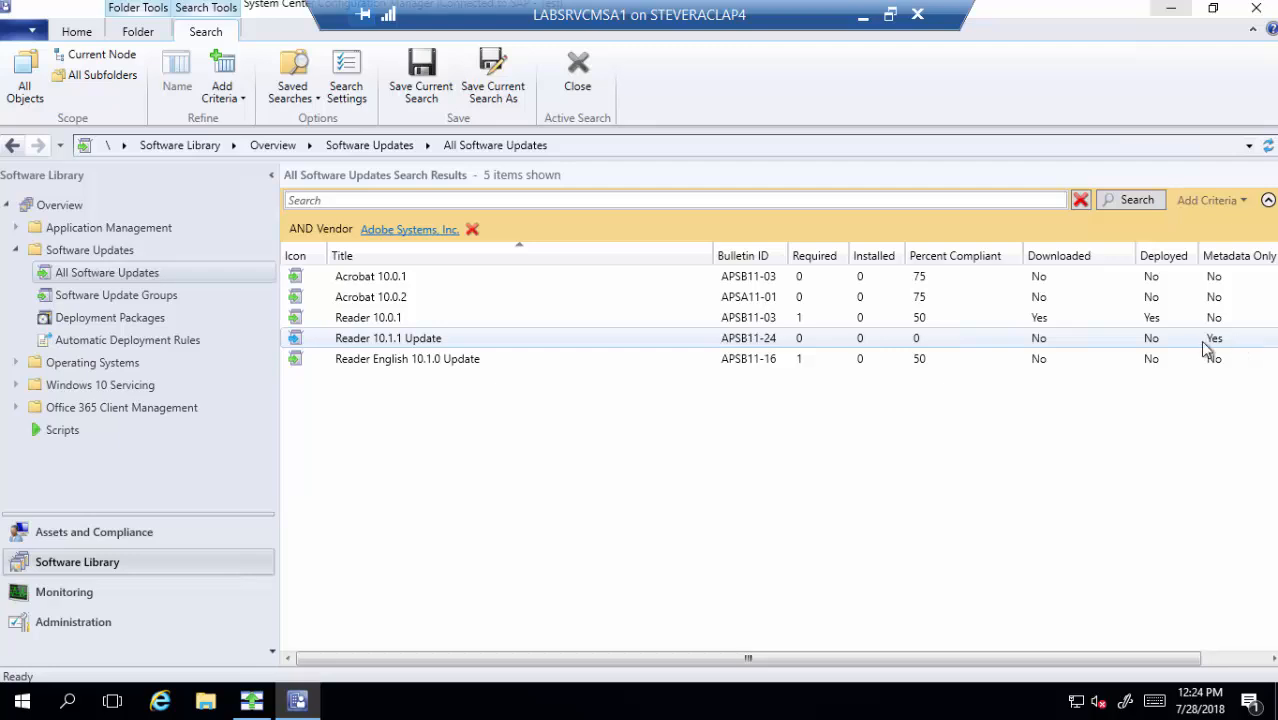
Try to deploy the metadata-only Reader 10.1.1 Update to the All Systems collection, then cancel the deployment wizard
click(557, 346)
right_click(528, 350)
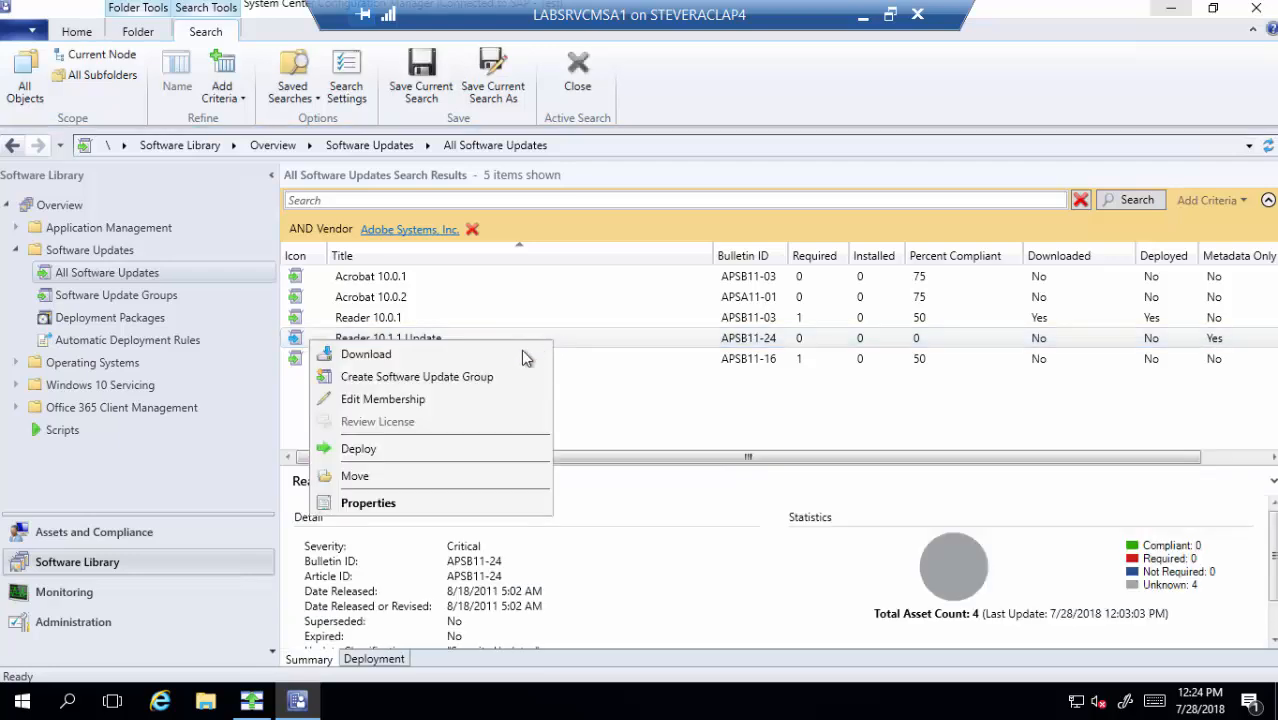
click(408, 450)
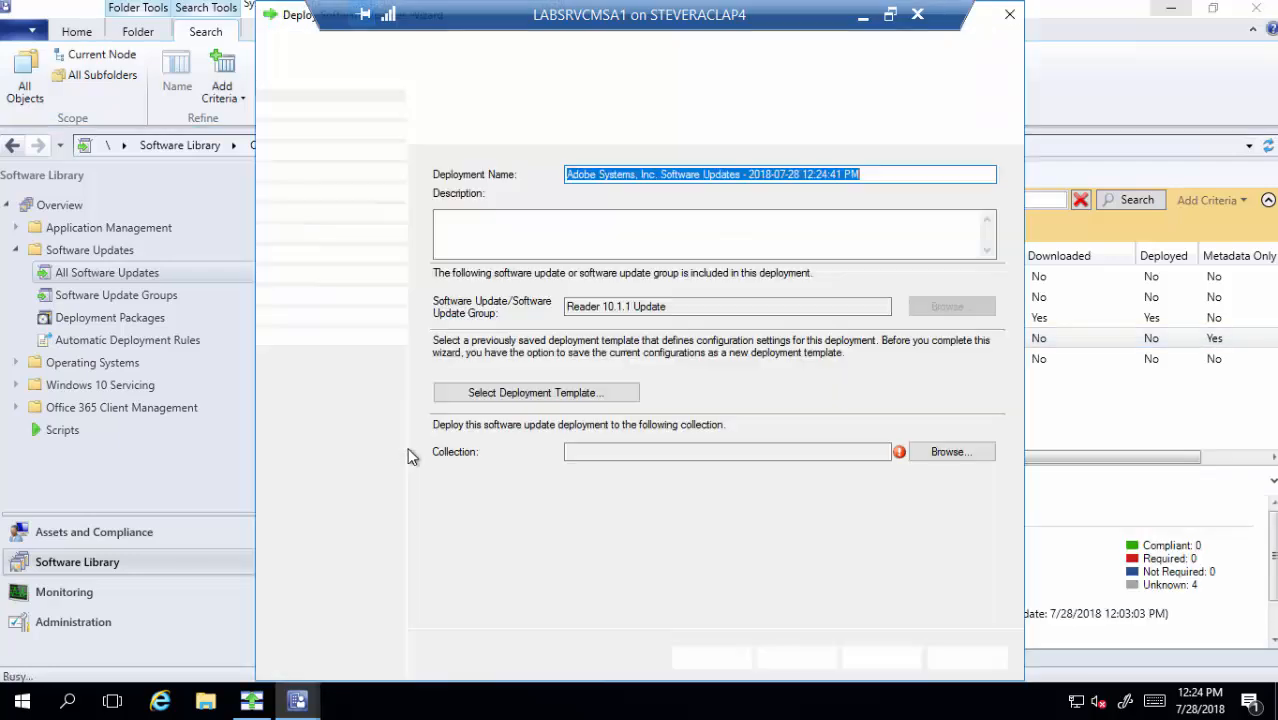
click(945, 452)
click(629, 243)
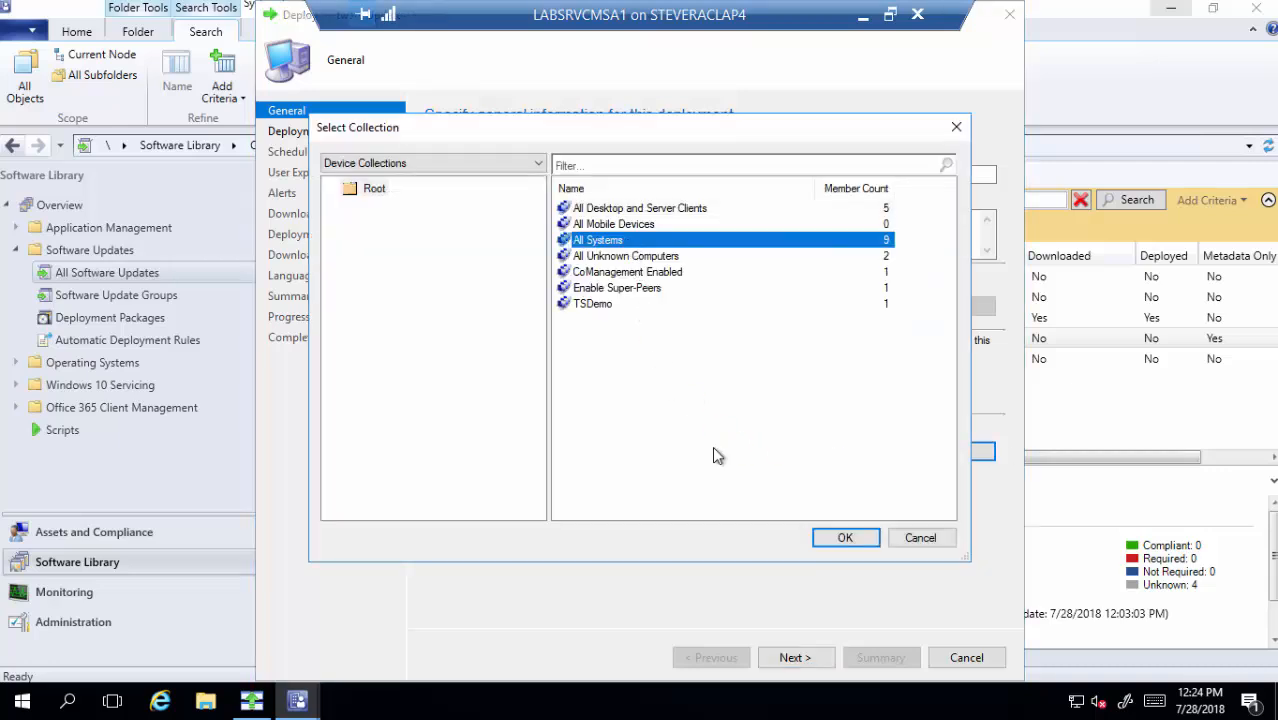
click(845, 538)
click(806, 660)
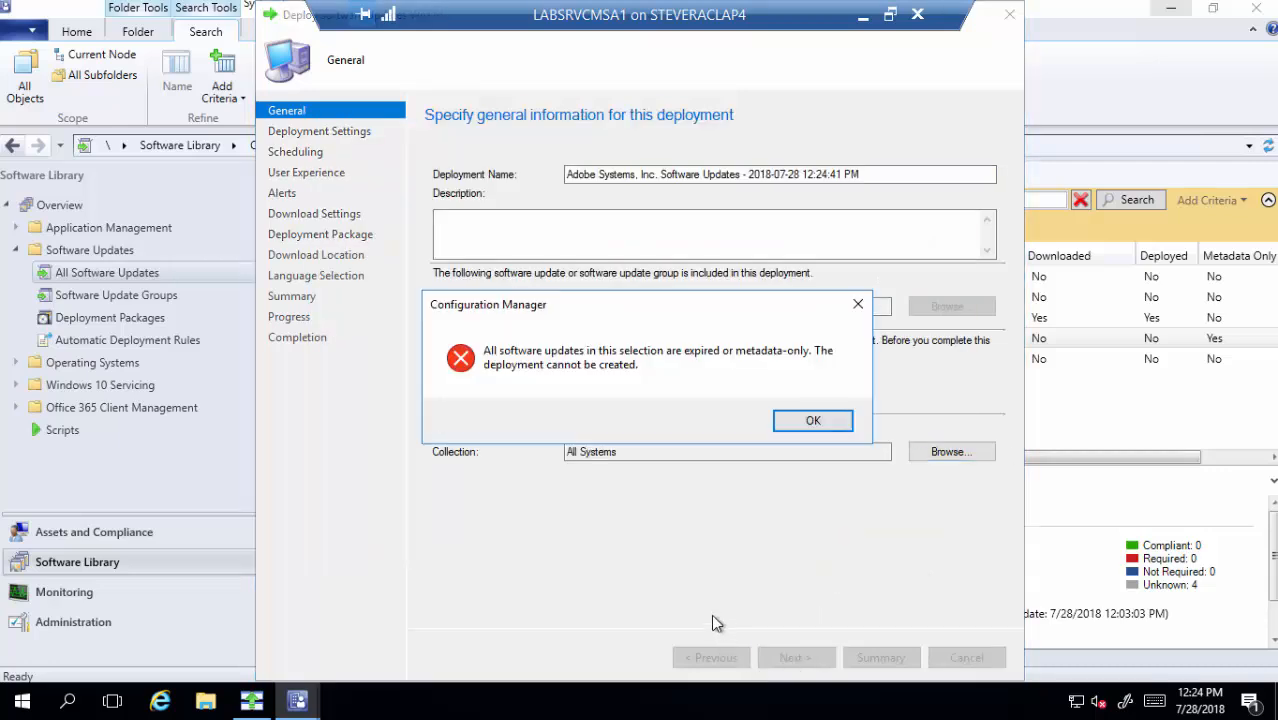
click(808, 421)
click(965, 655)
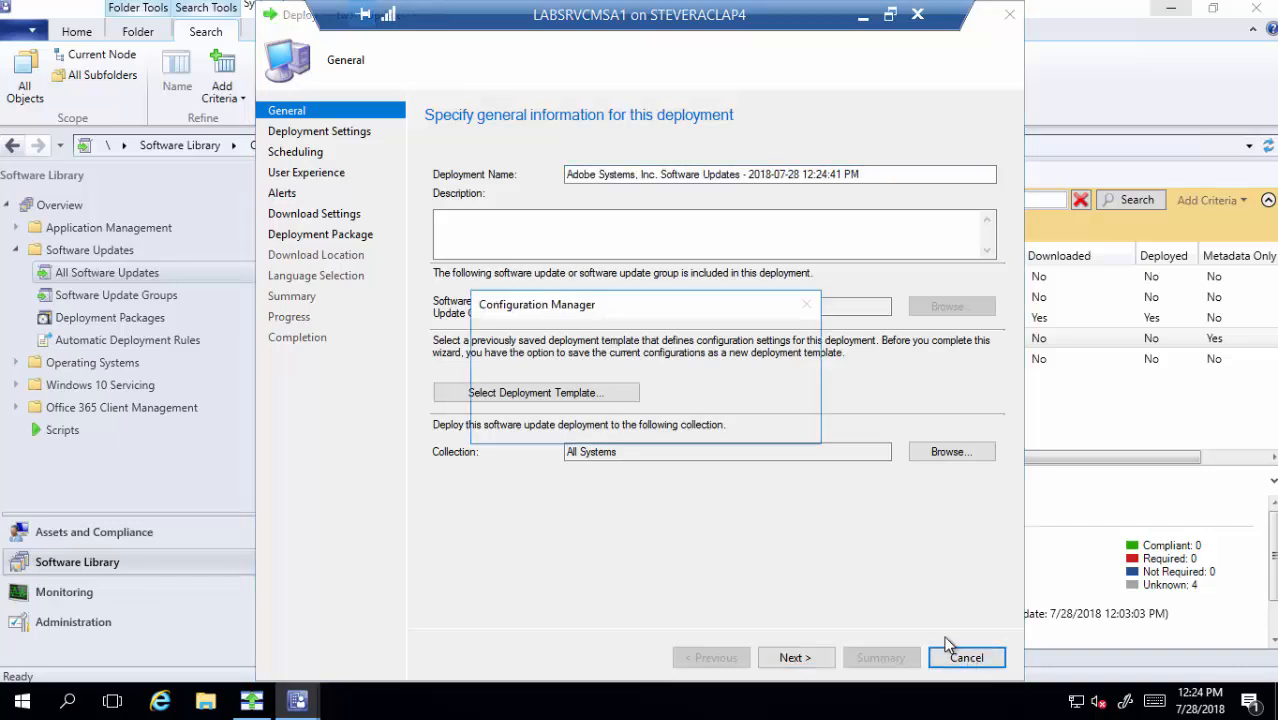
click(695, 430)
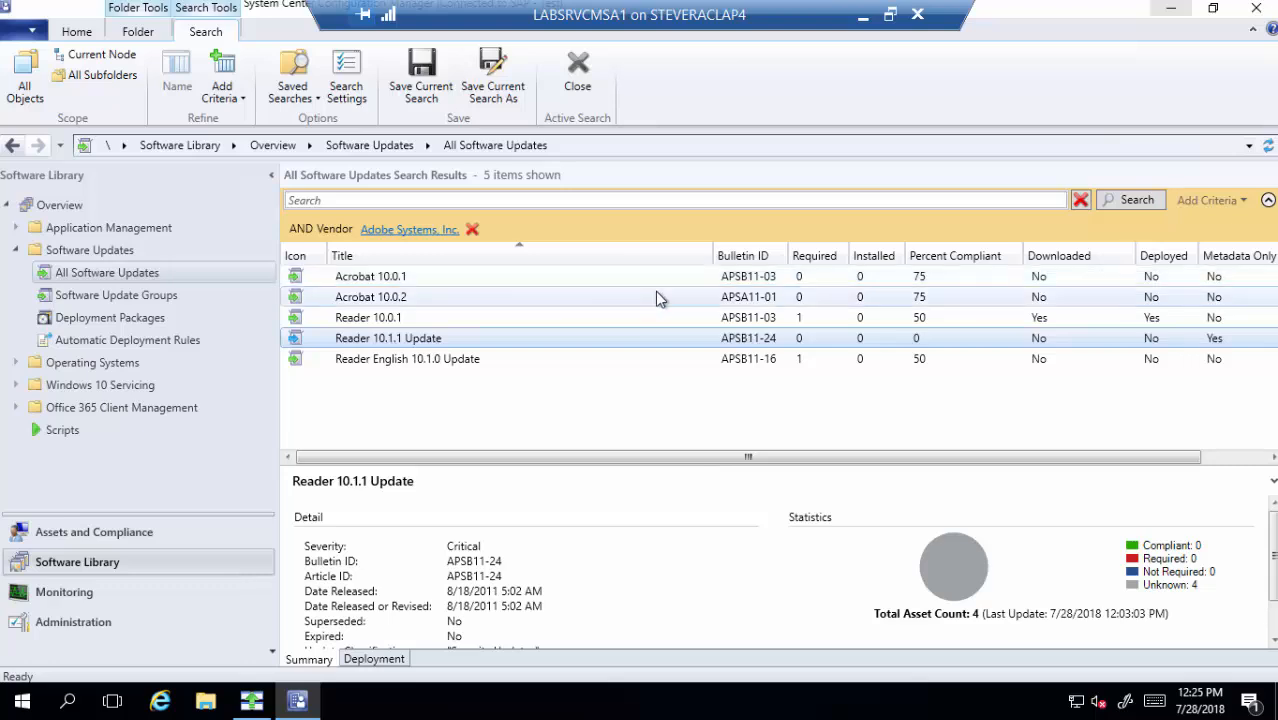
Start a deployment of the Reader 10.0.1 update and target it at the Enable Super-Peers device collection
click(476, 318)
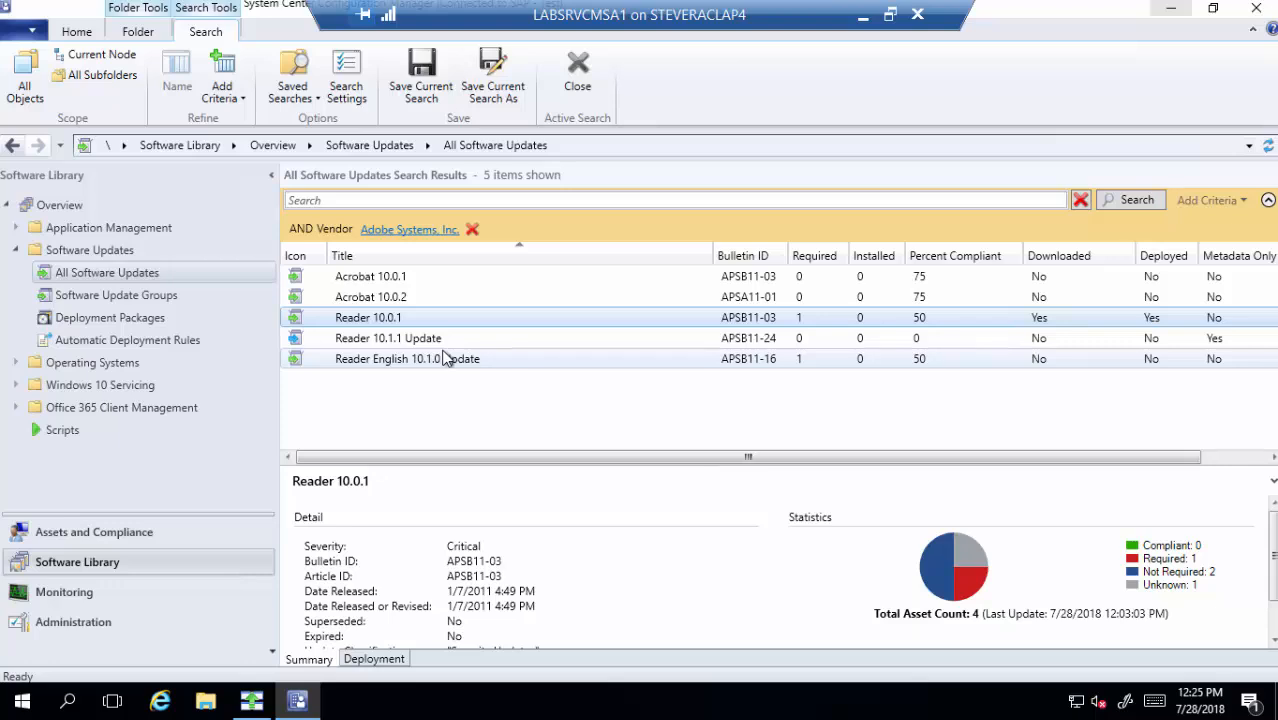
right_click(418, 327)
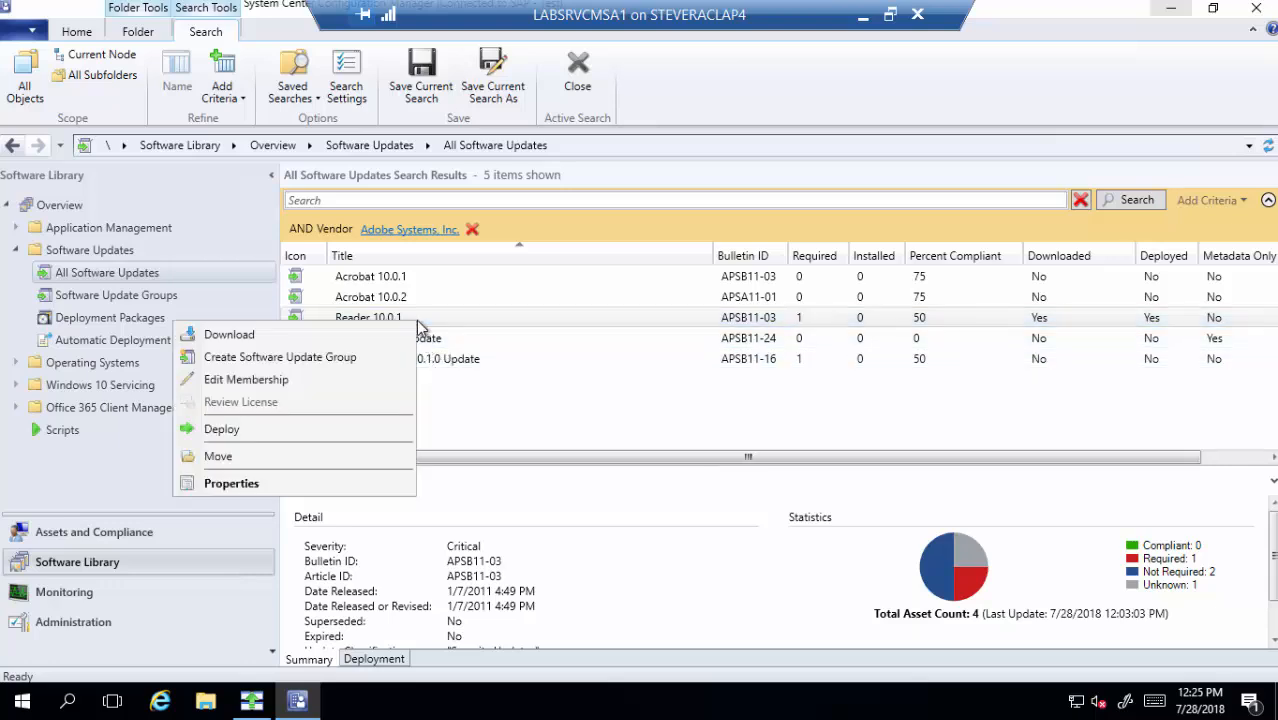
click(299, 432)
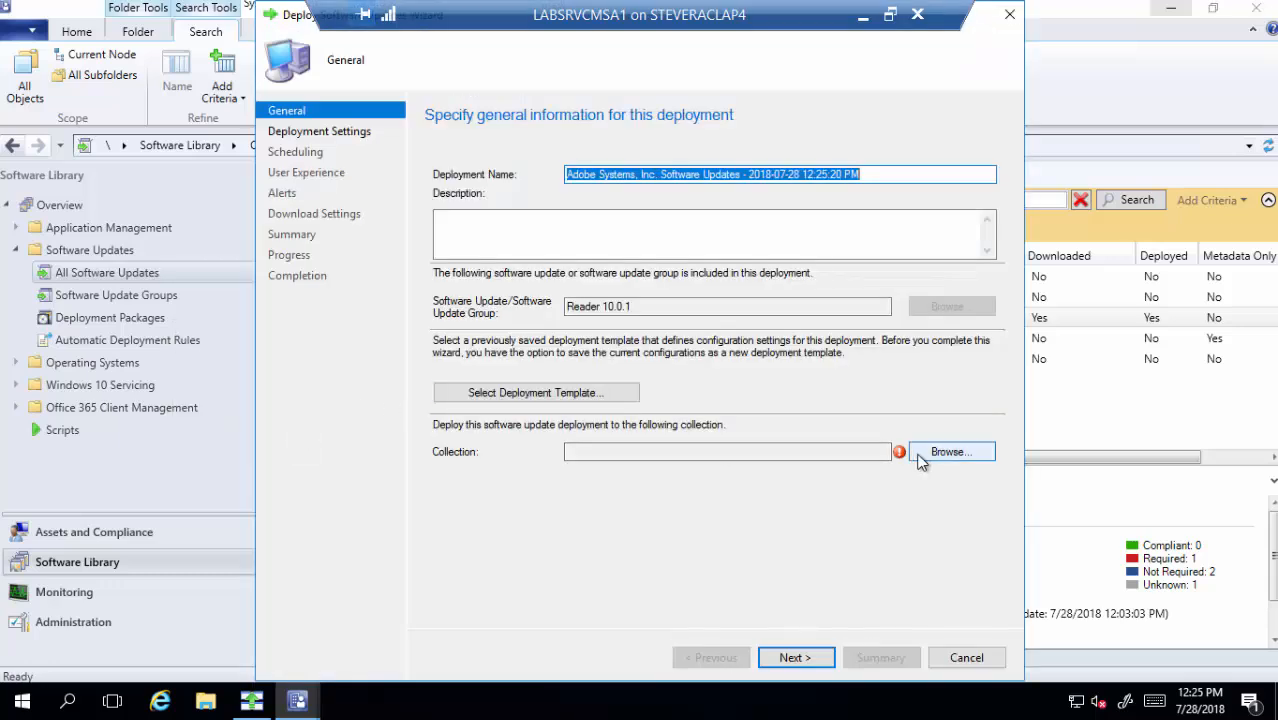
click(916, 458)
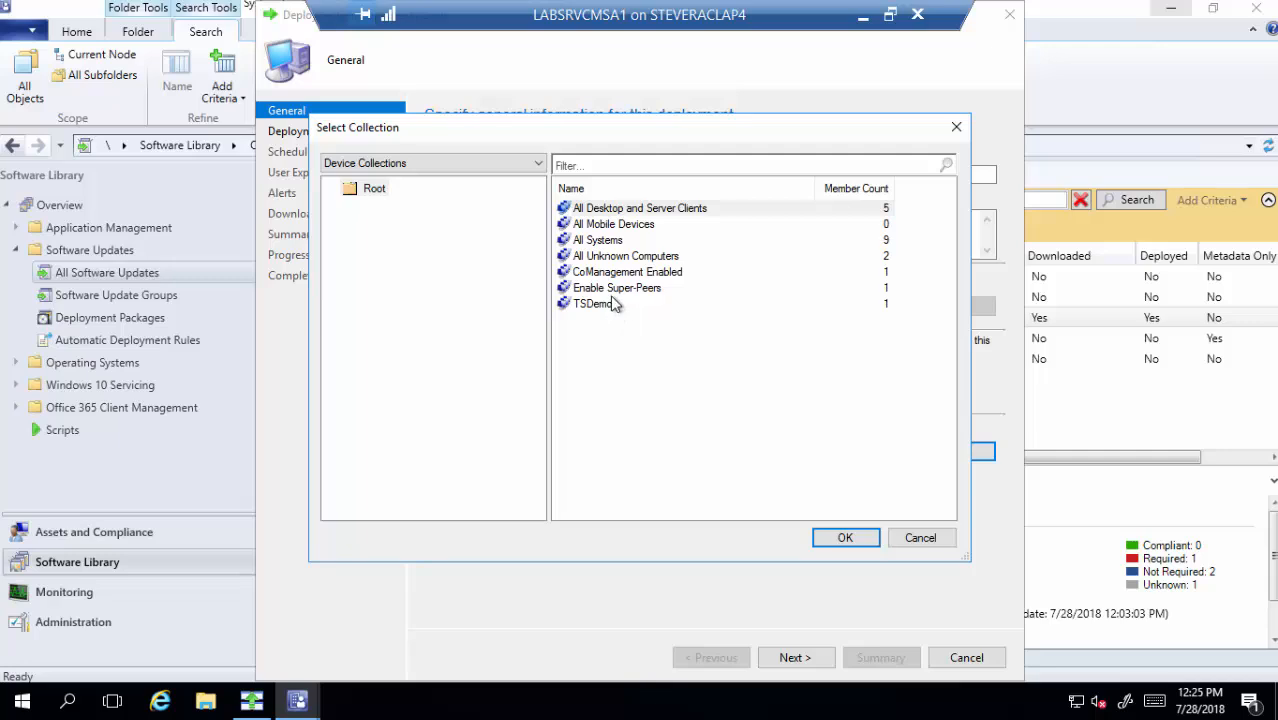
click(612, 302)
click(620, 288)
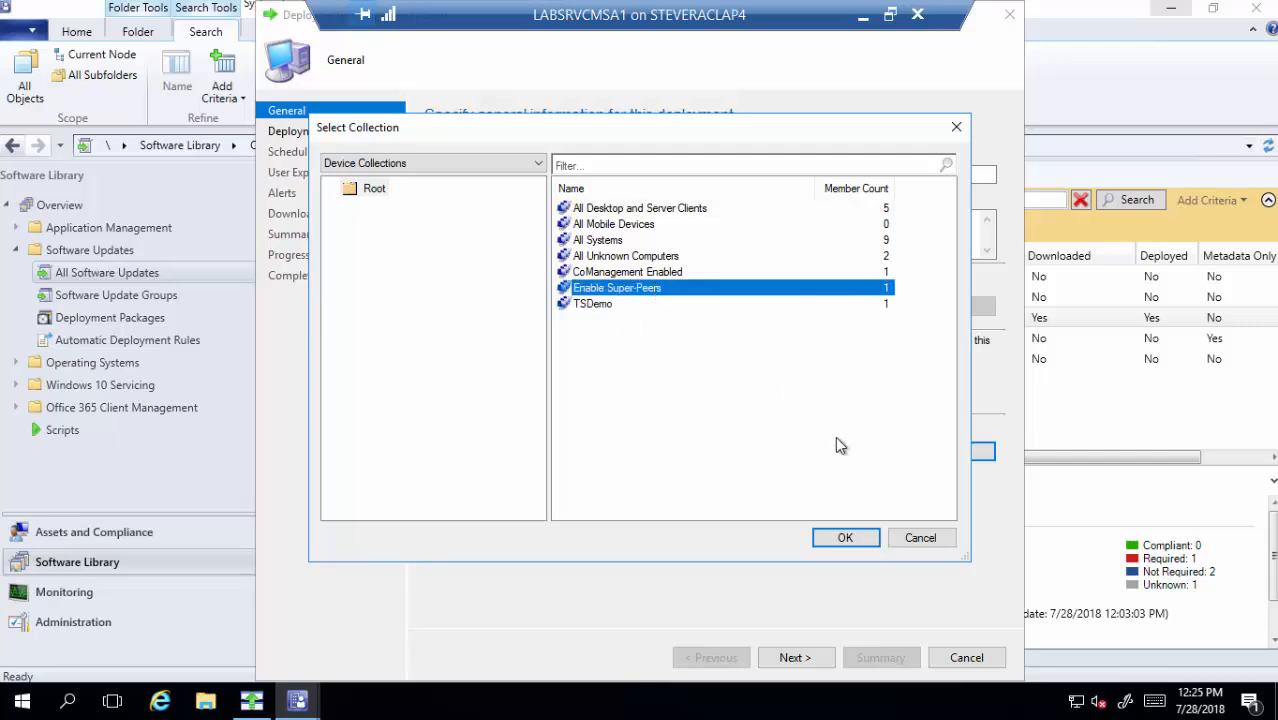
click(846, 537)
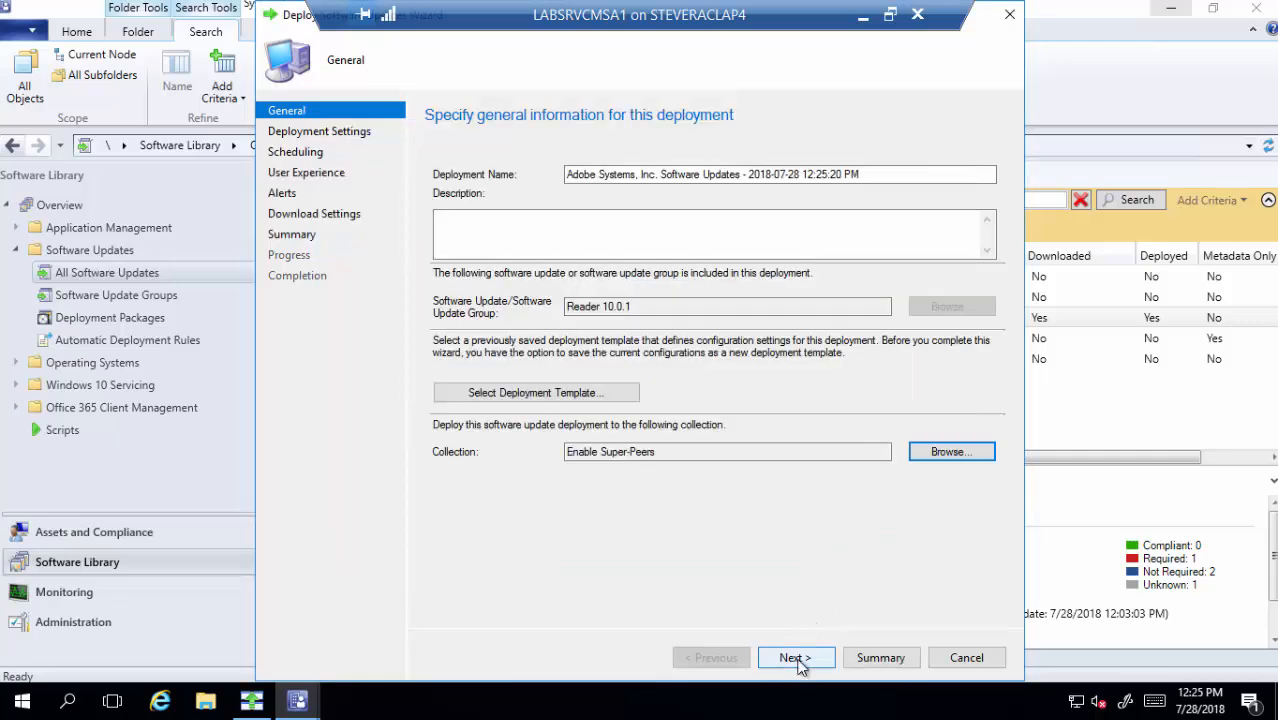
Go through the deployment wizard's pages up to the download settings, keeping the defaults, and cancel the deployment
click(797, 660)
click(794, 658)
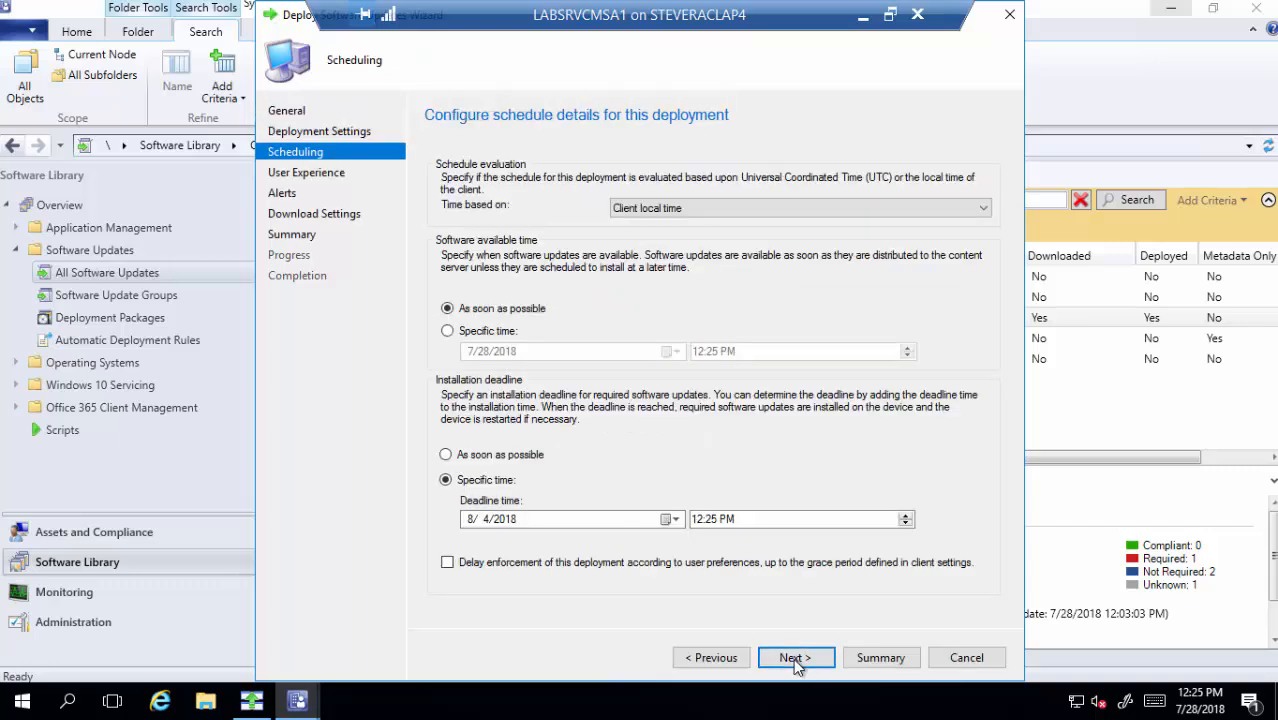
click(793, 658)
click(793, 658)
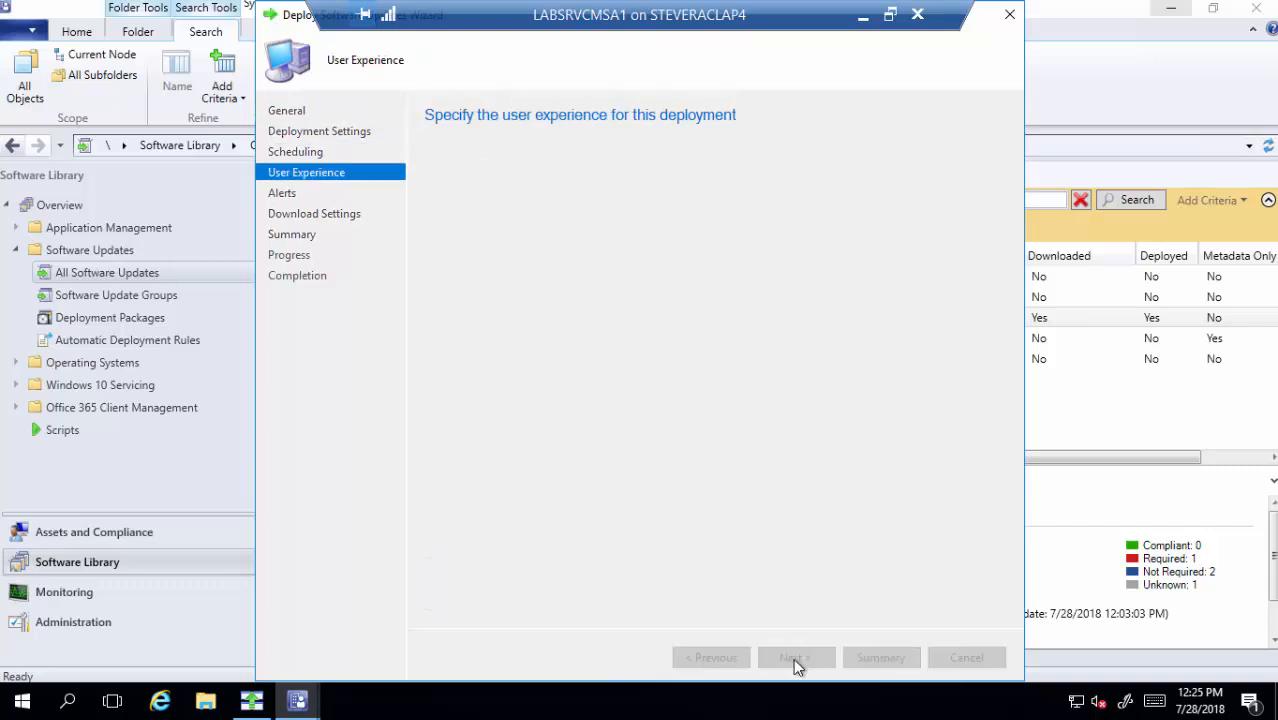
click(793, 658)
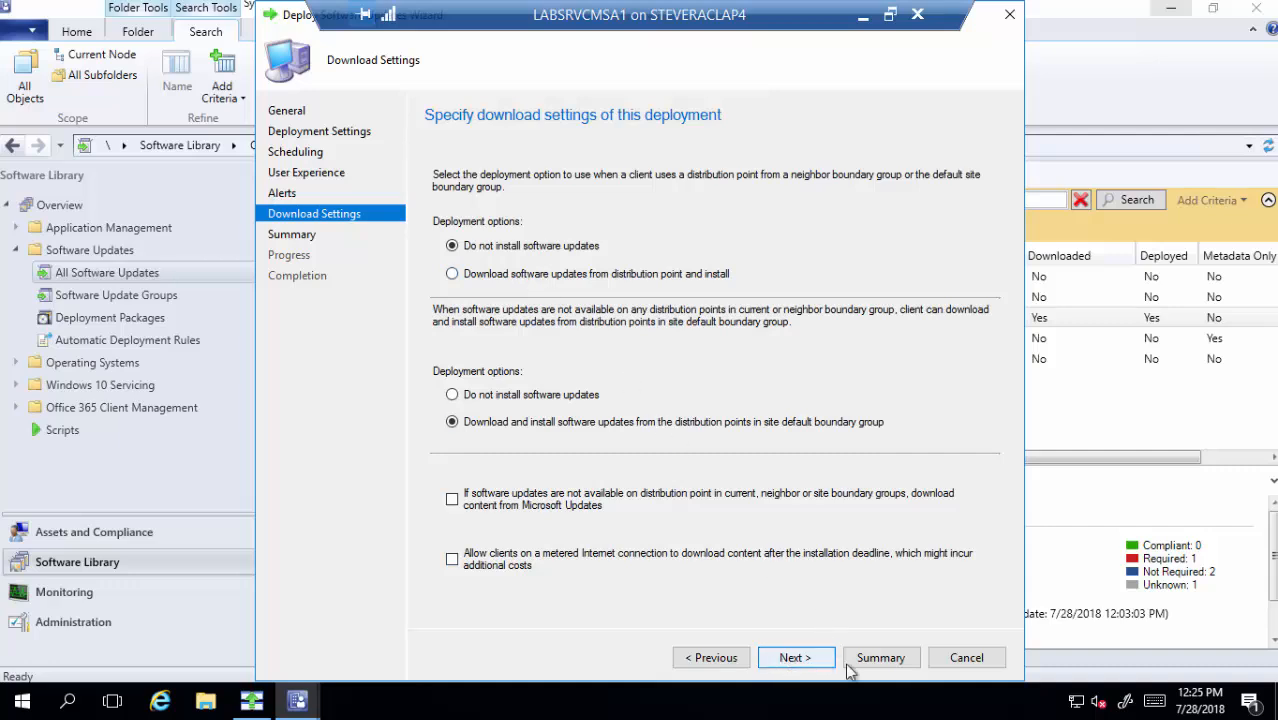
click(964, 657)
click(670, 421)
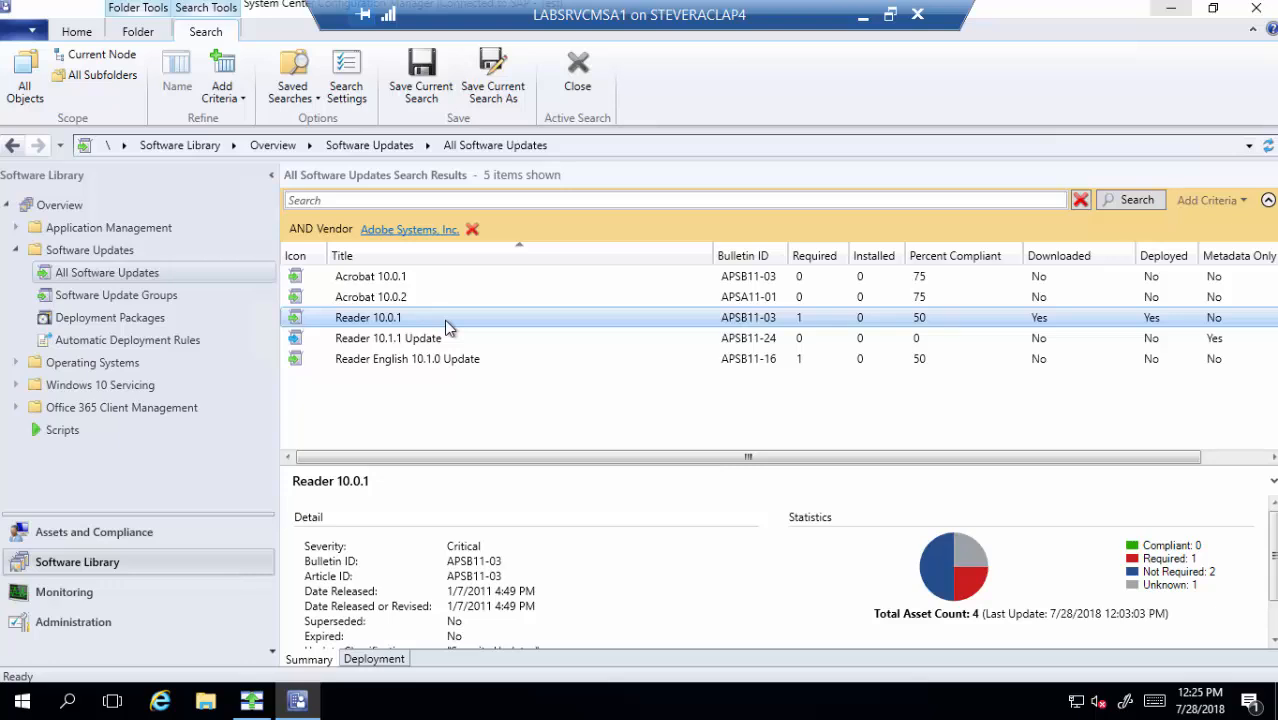
Start downloading Acrobat 10.0.2 into the deployment package Update Package, check the download location options and cancel the wizard
click(425, 300)
right_click(425, 300)
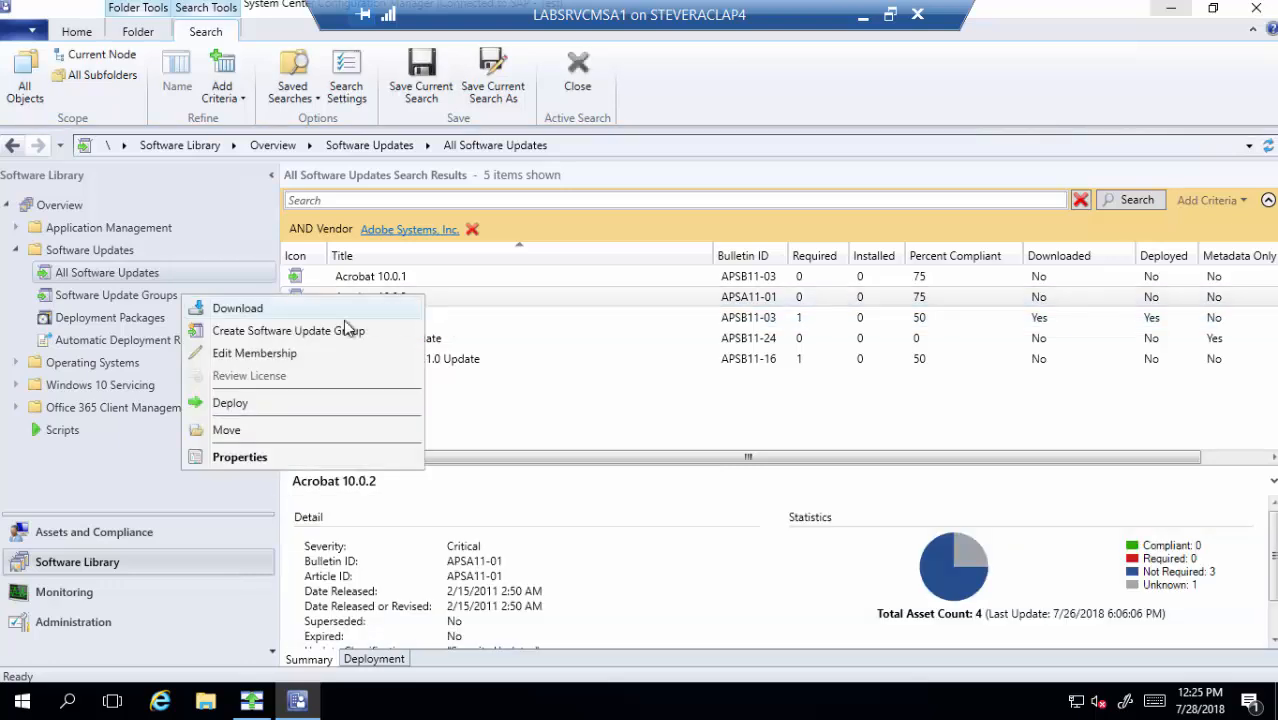
click(345, 312)
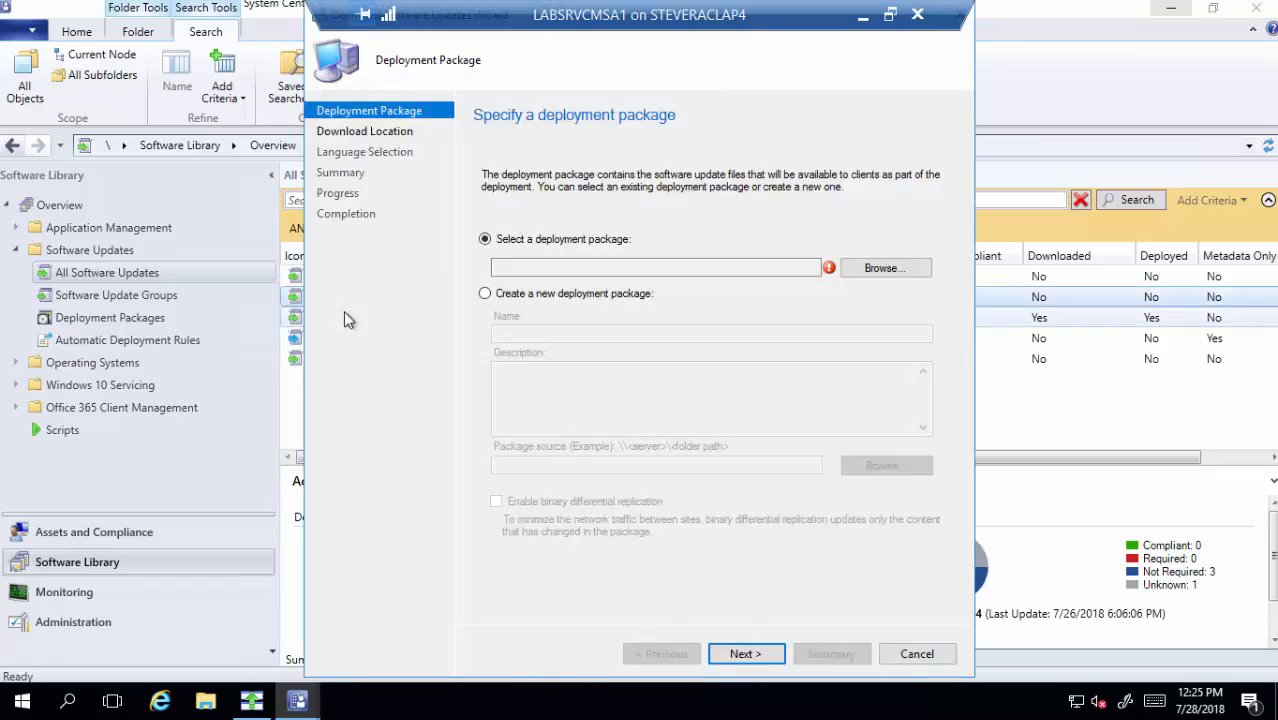
click(876, 272)
click(516, 202)
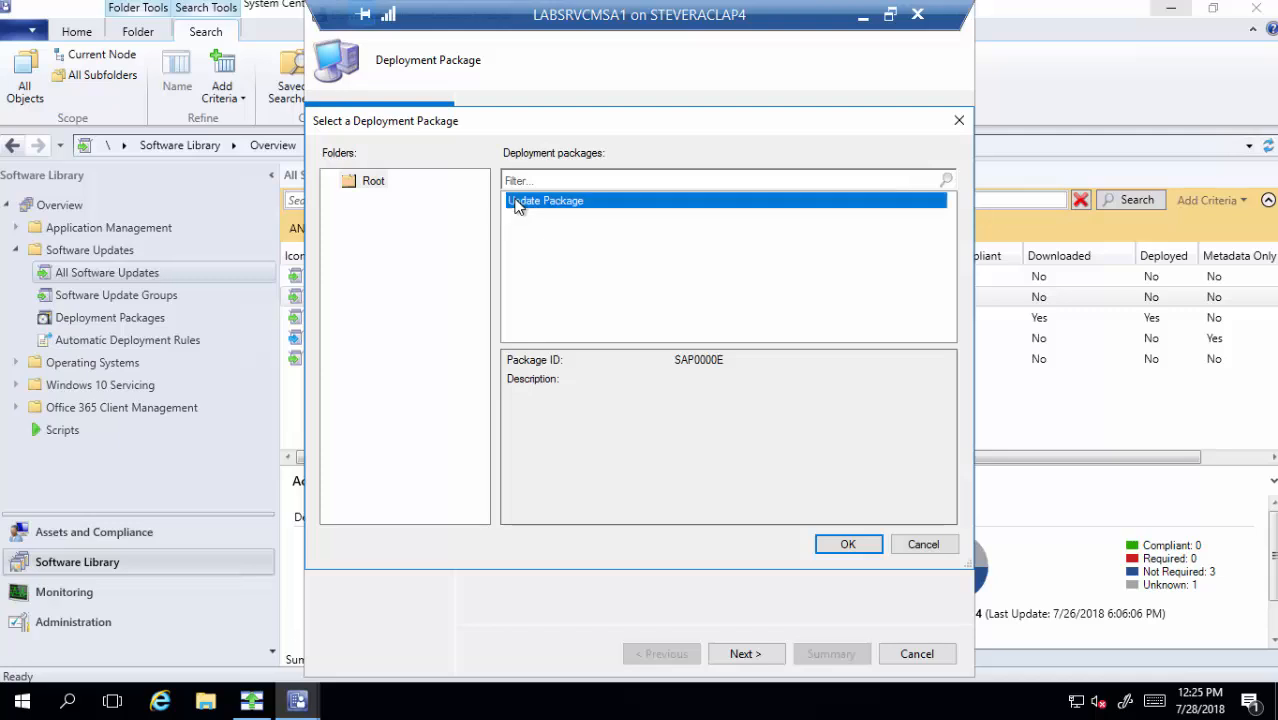
click(848, 544)
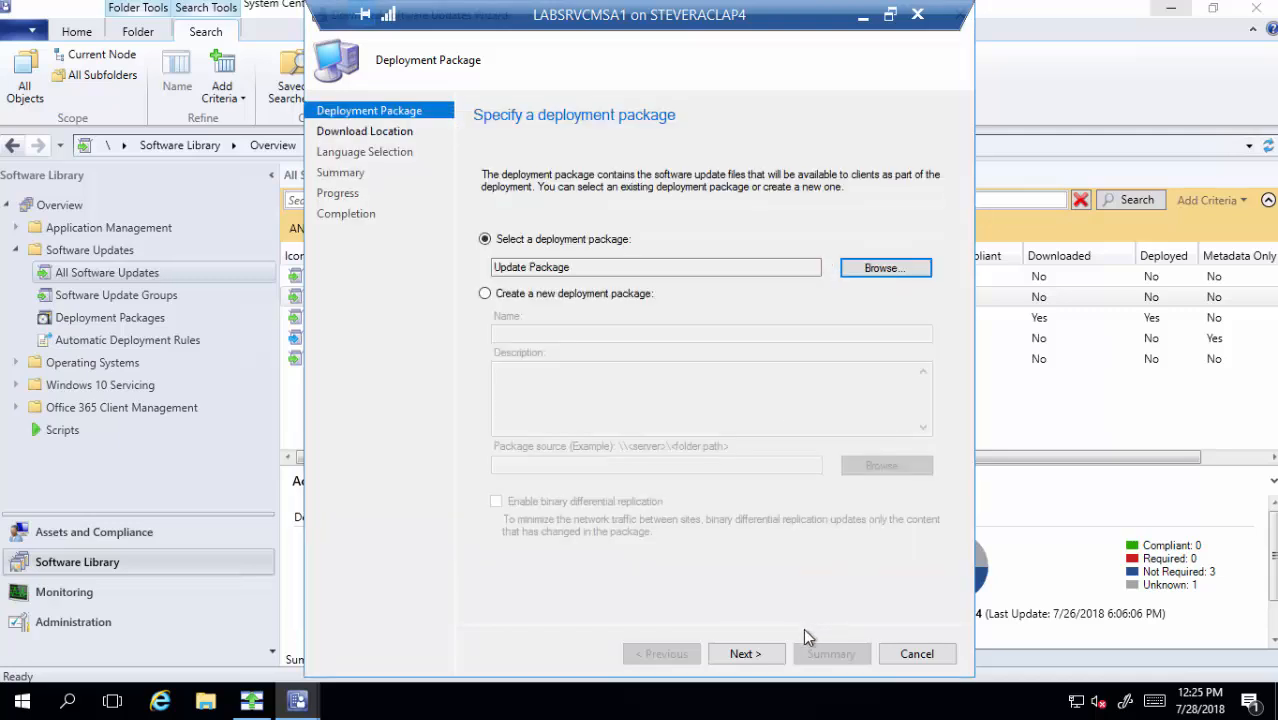
click(755, 658)
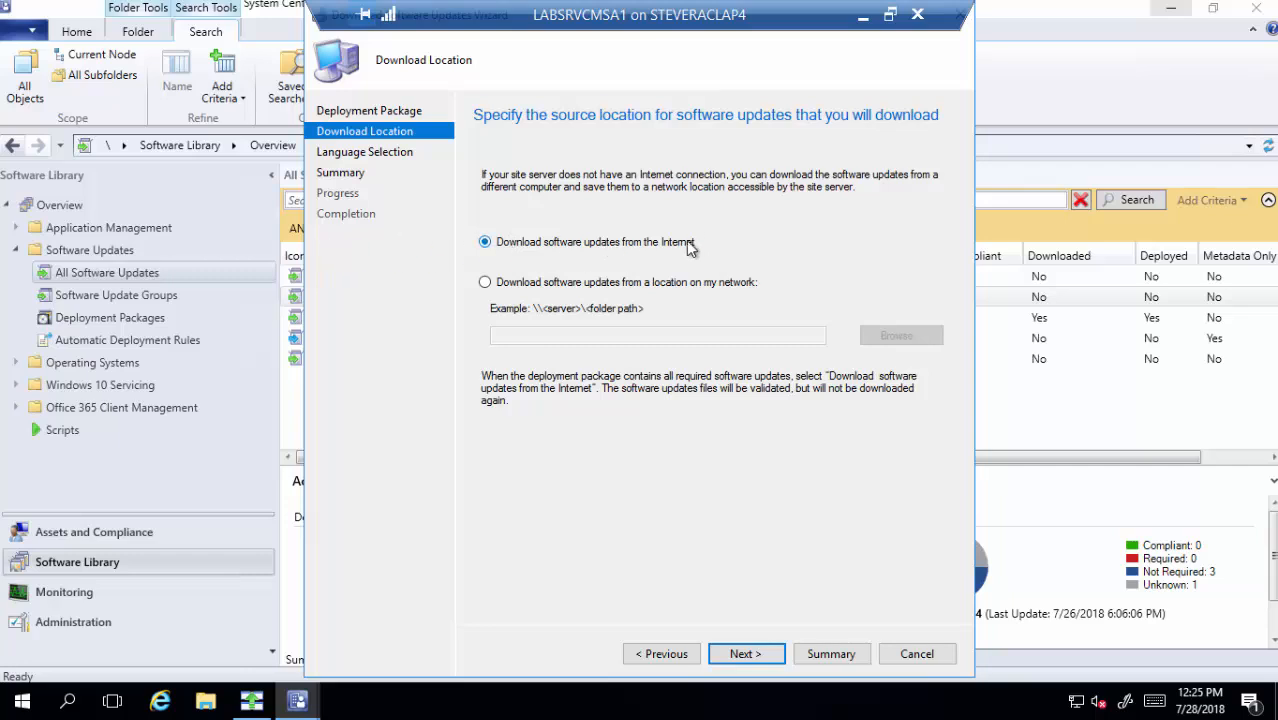
click(928, 656)
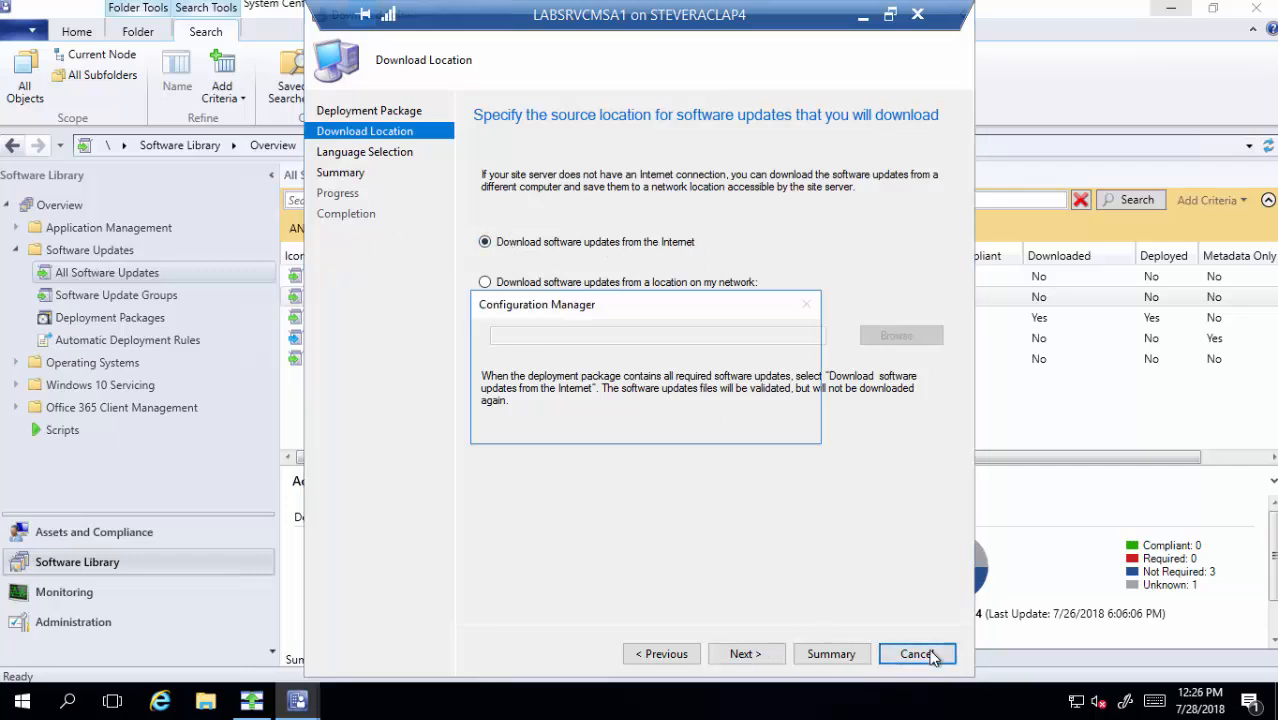
click(680, 424)
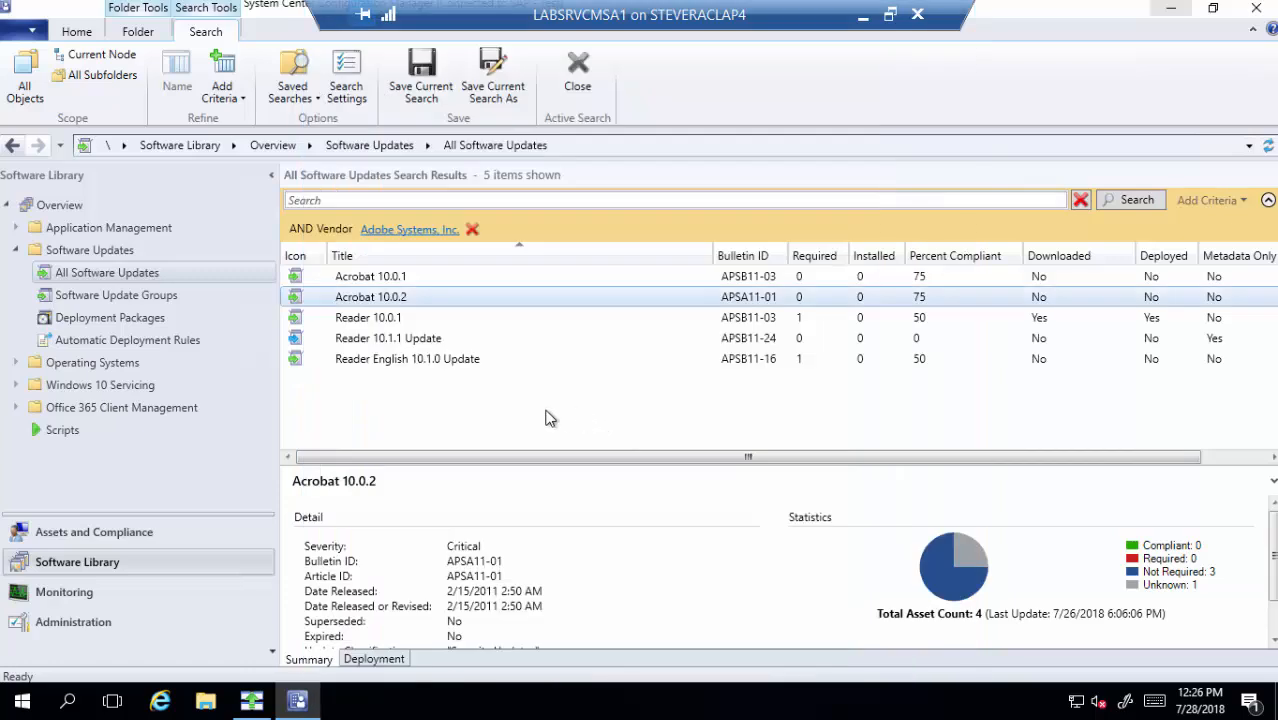
Review the existing deployments of the Reader 10.0.1 update
click(388, 318)
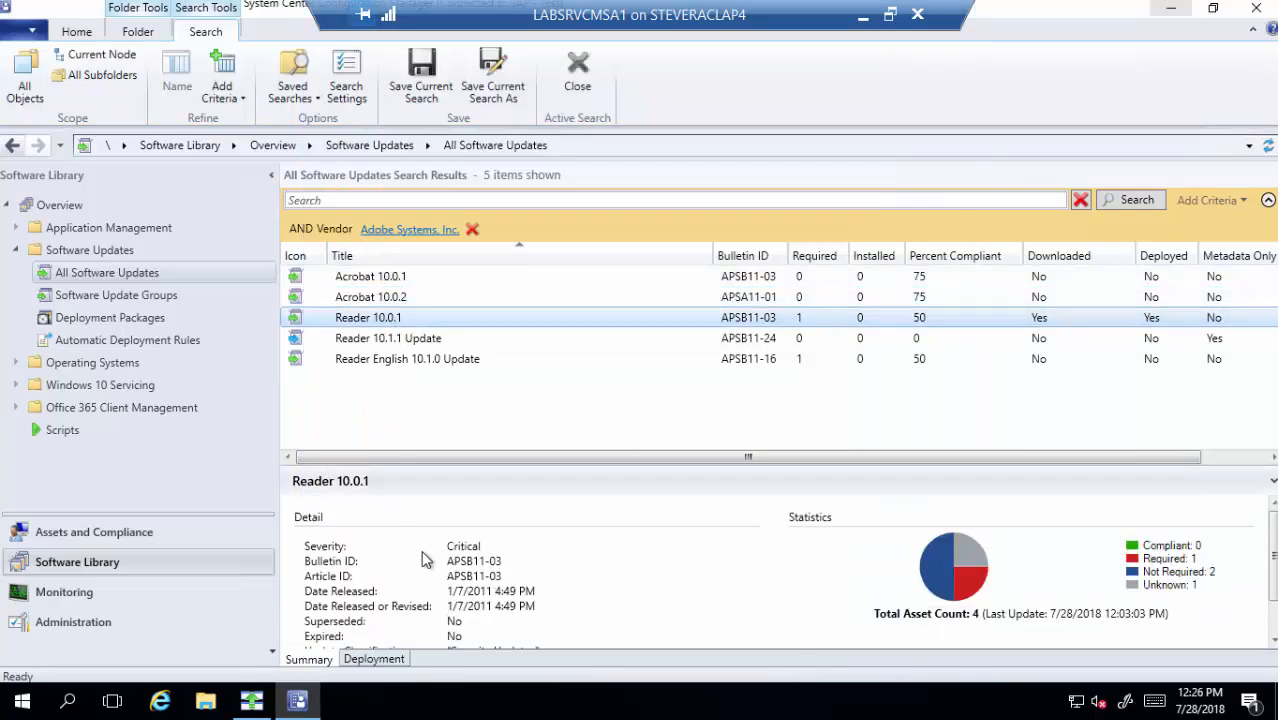
click(390, 660)
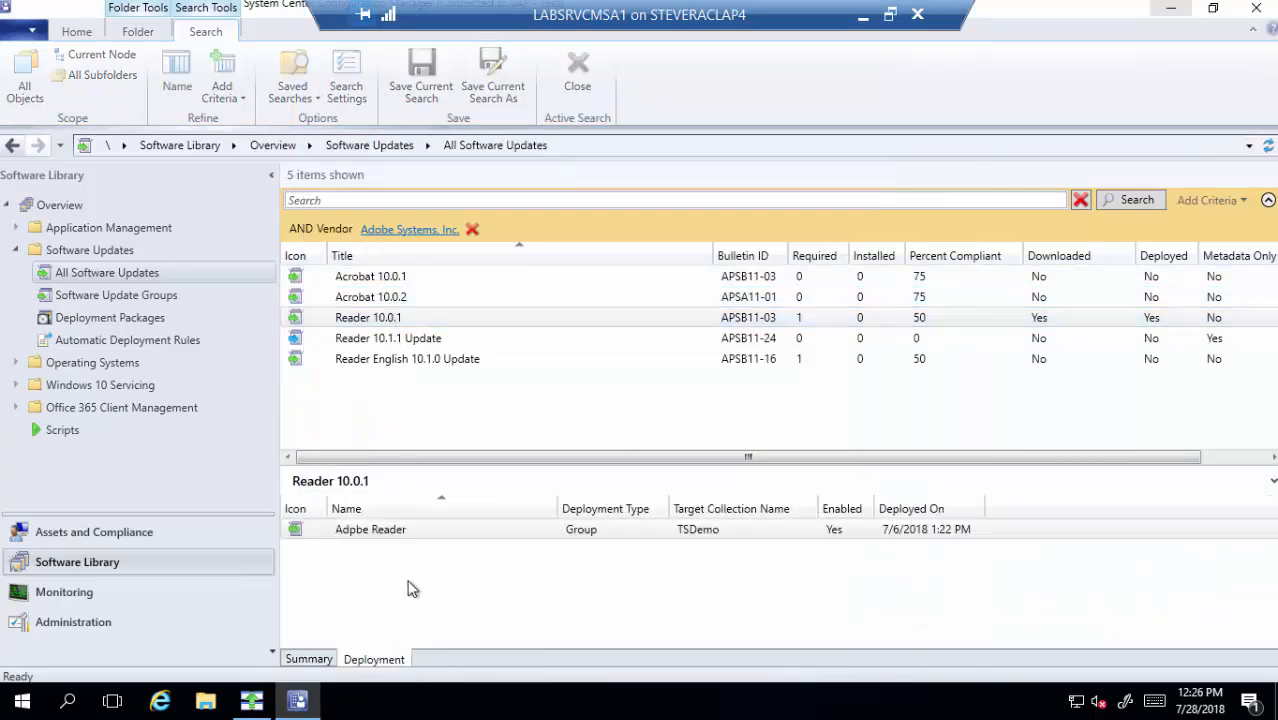
click(418, 536)
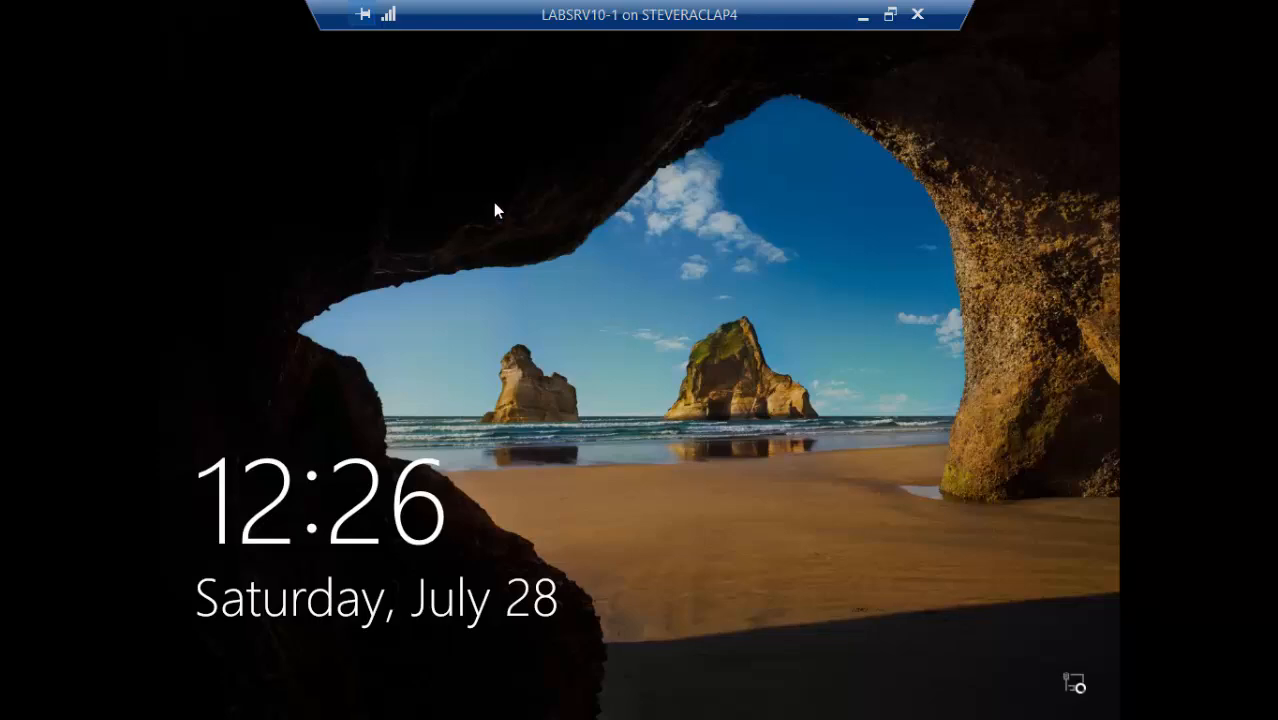
Sign in to the LABSRV10-1 client machine by entering the administrator account's password
click(753, 311)
text(•)
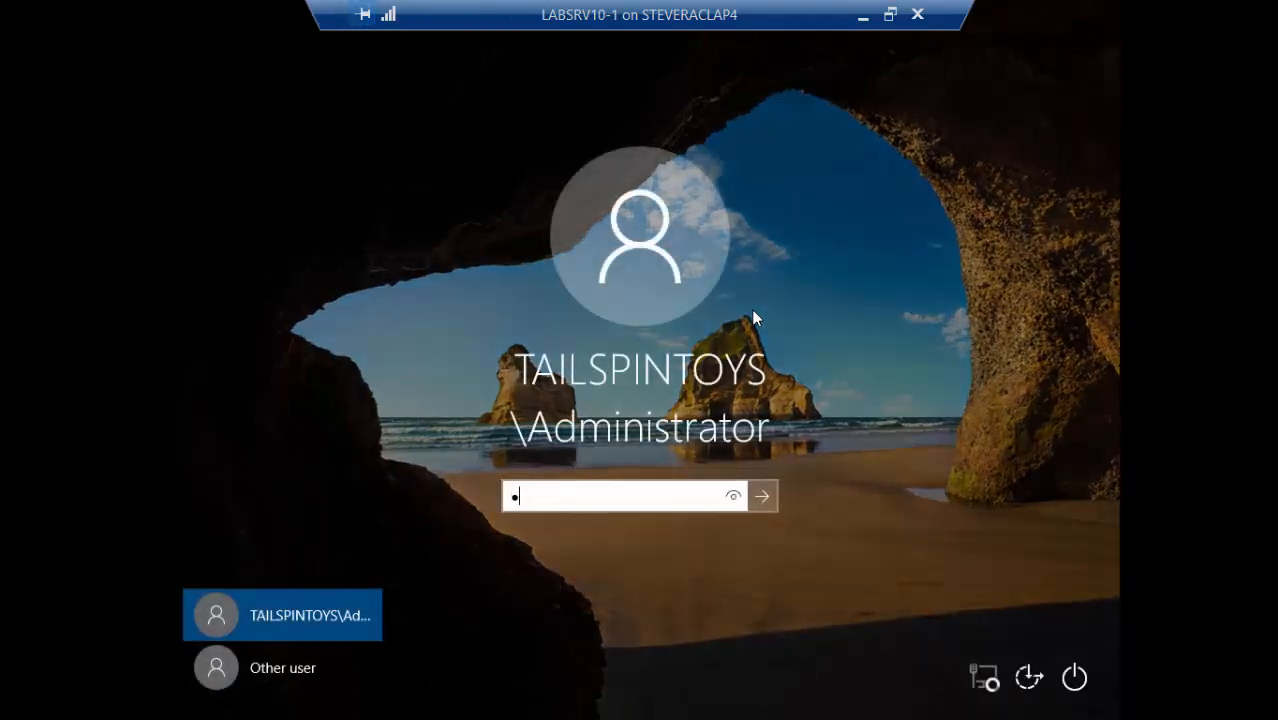
text(••••••••••)
key(Return)
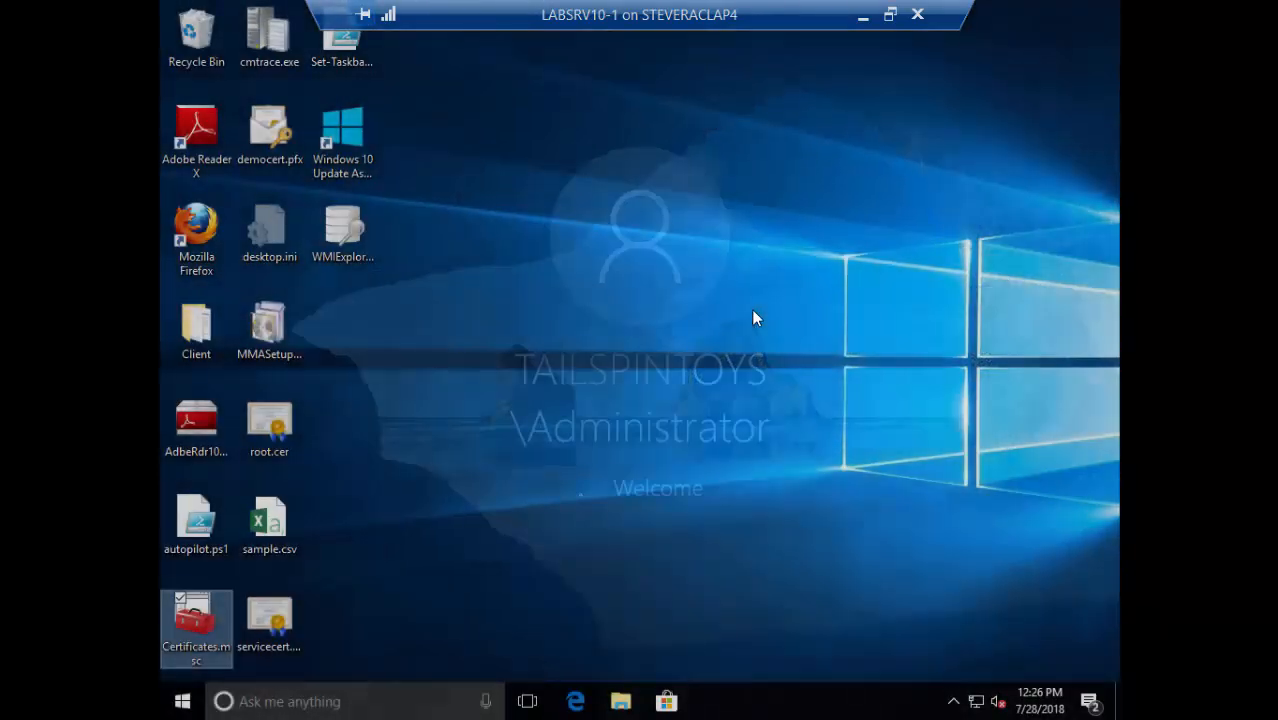
Search for and open Software Center on the client and show its available updates
click(270, 708)
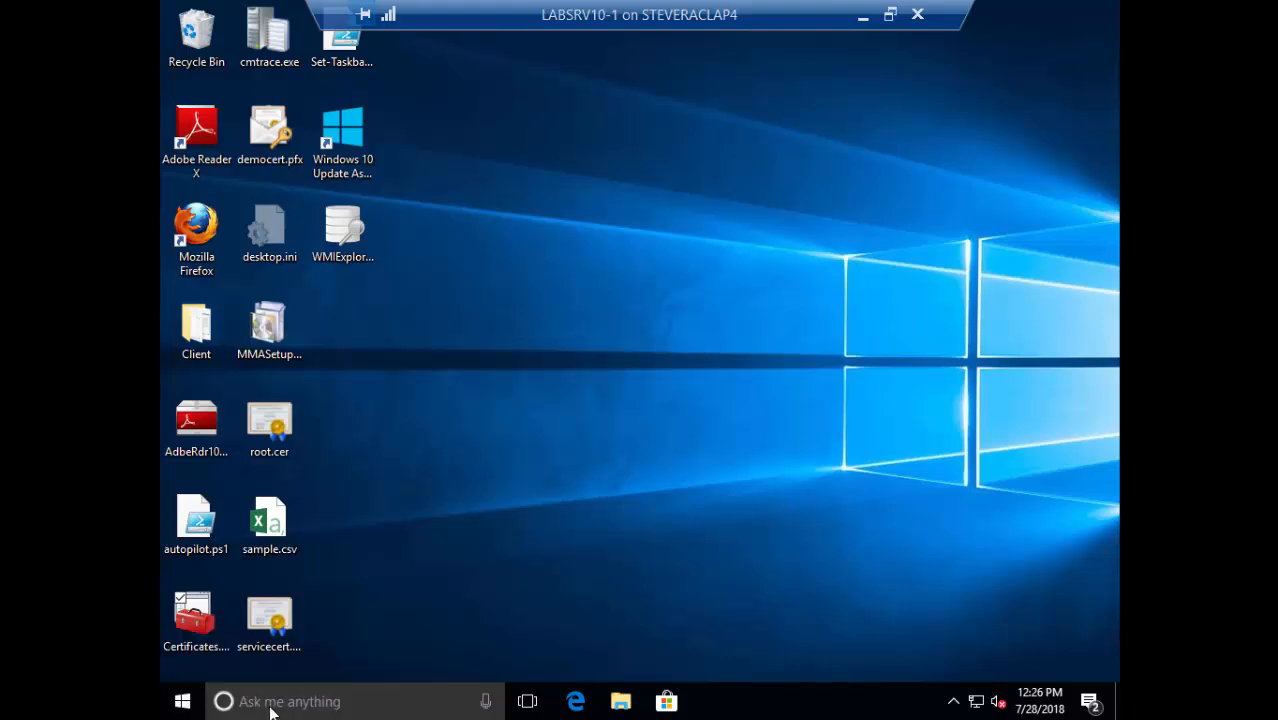
text(software)
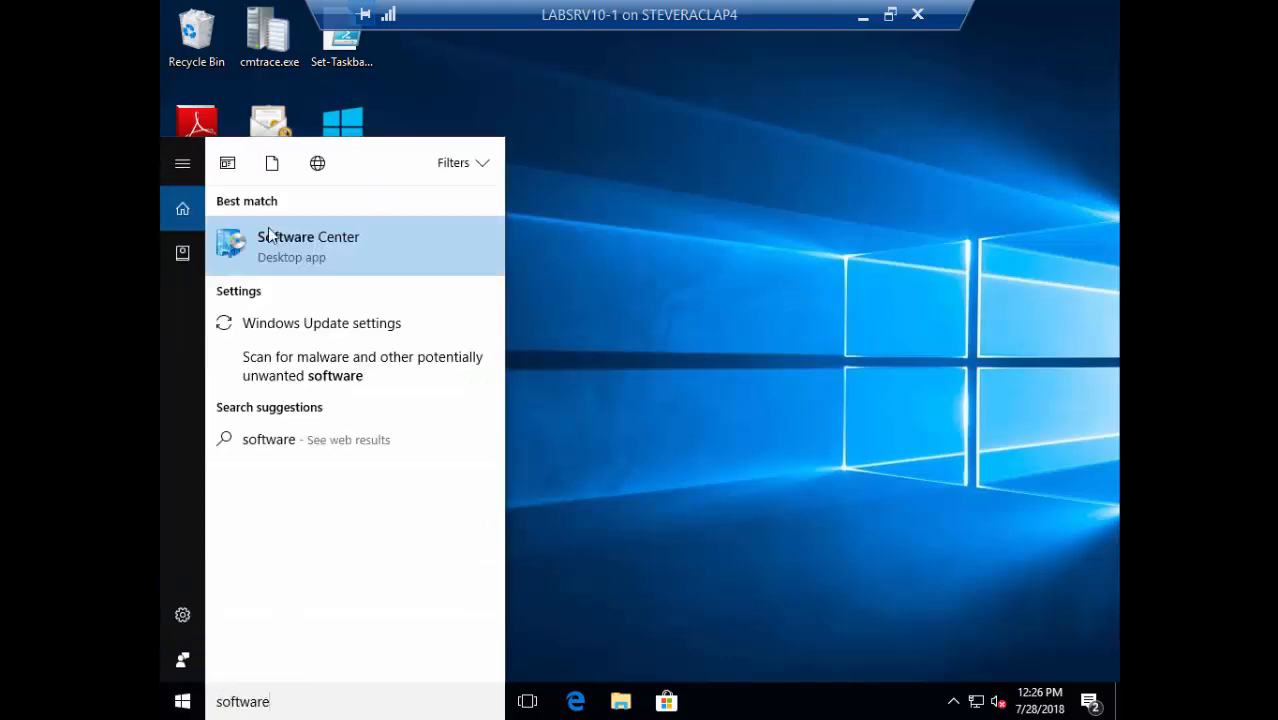
click(326, 244)
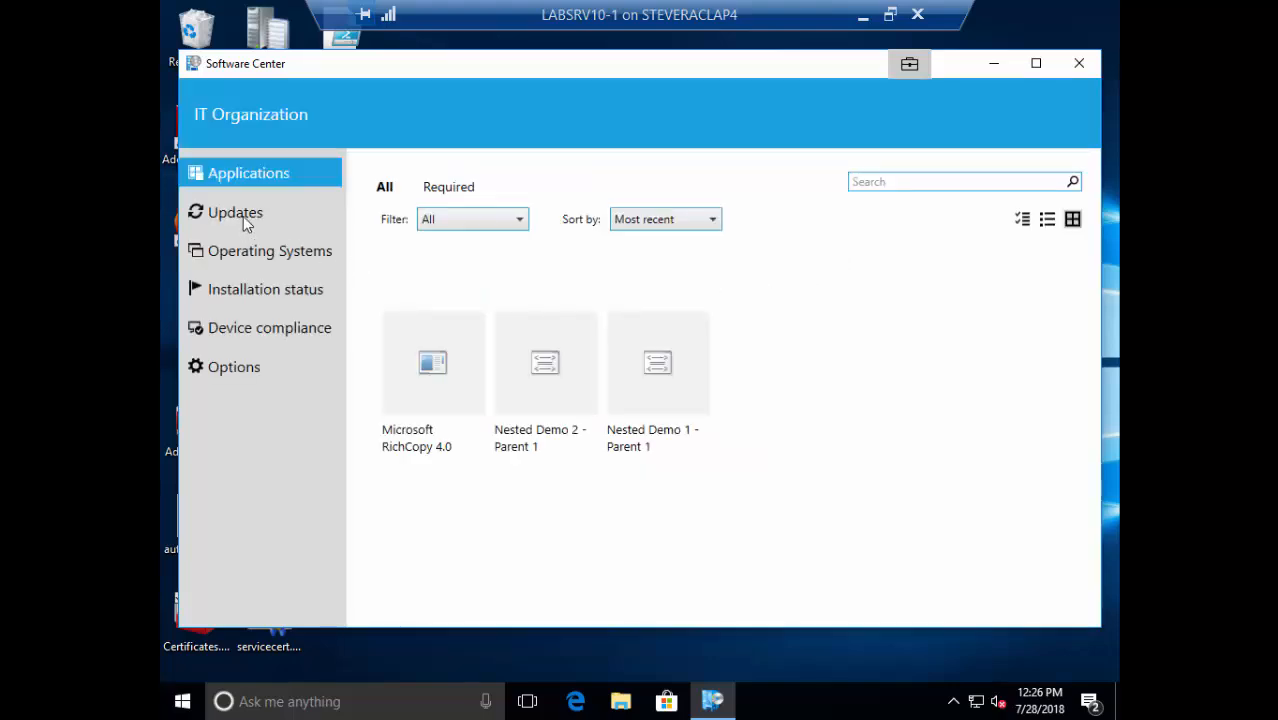
click(244, 213)
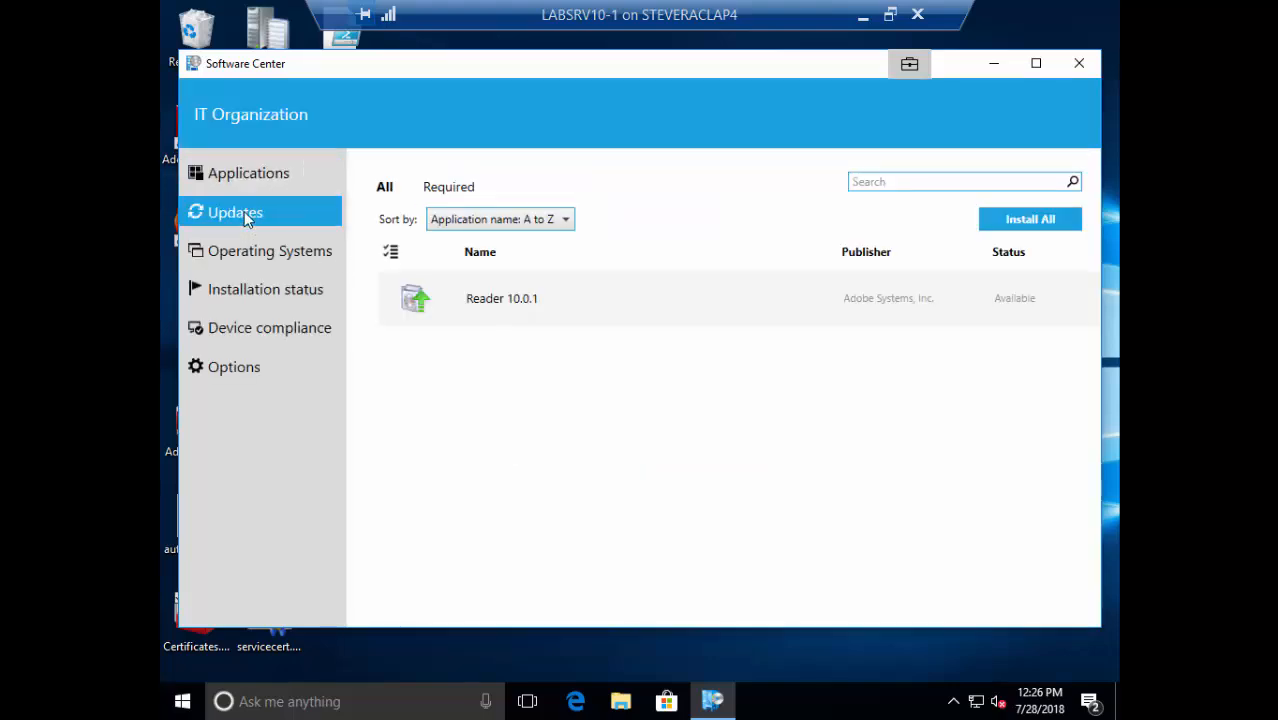
Open the Reader 10.0.1 update's details and start its installation, retrying the install
click(584, 316)
click(541, 318)
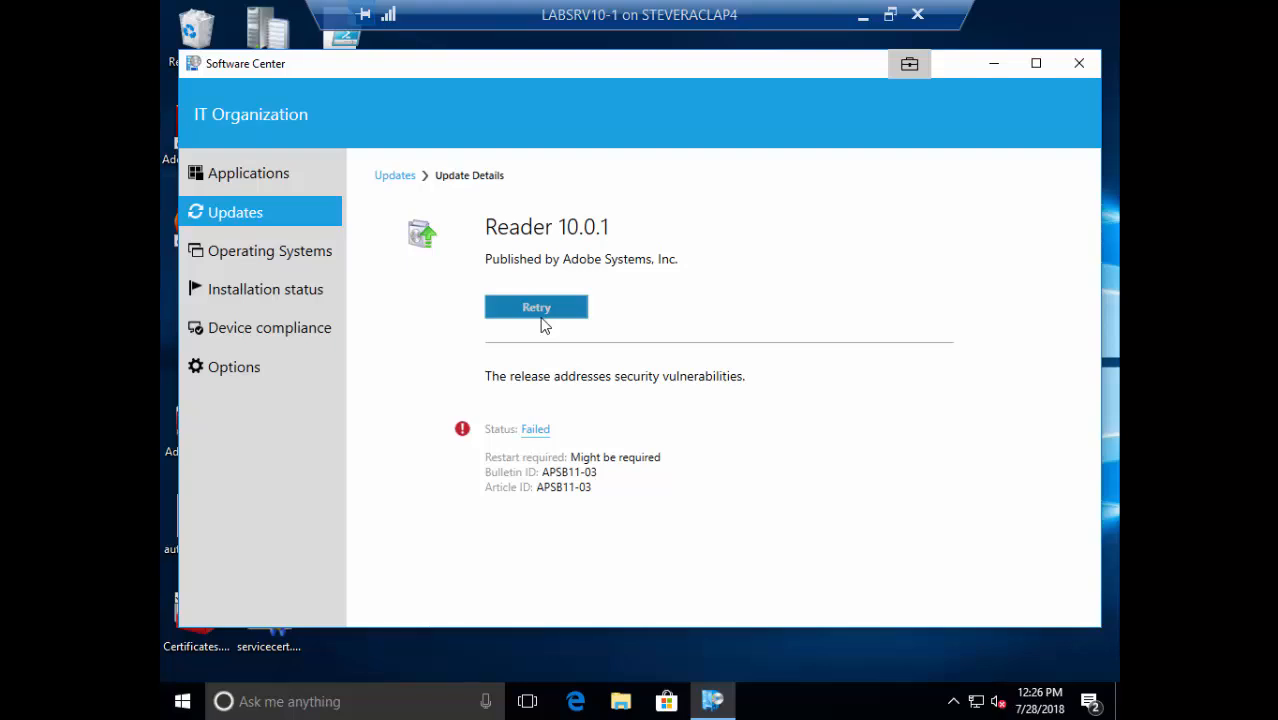
click(536, 308)
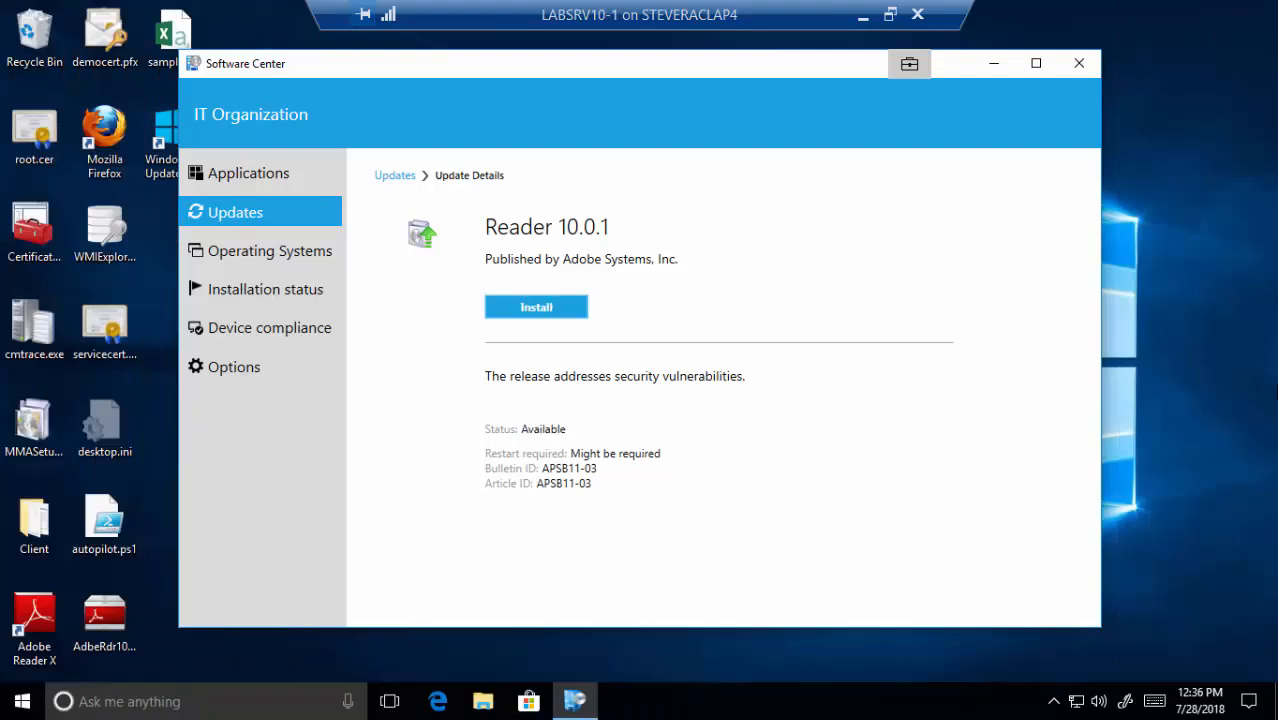
click(555, 315)
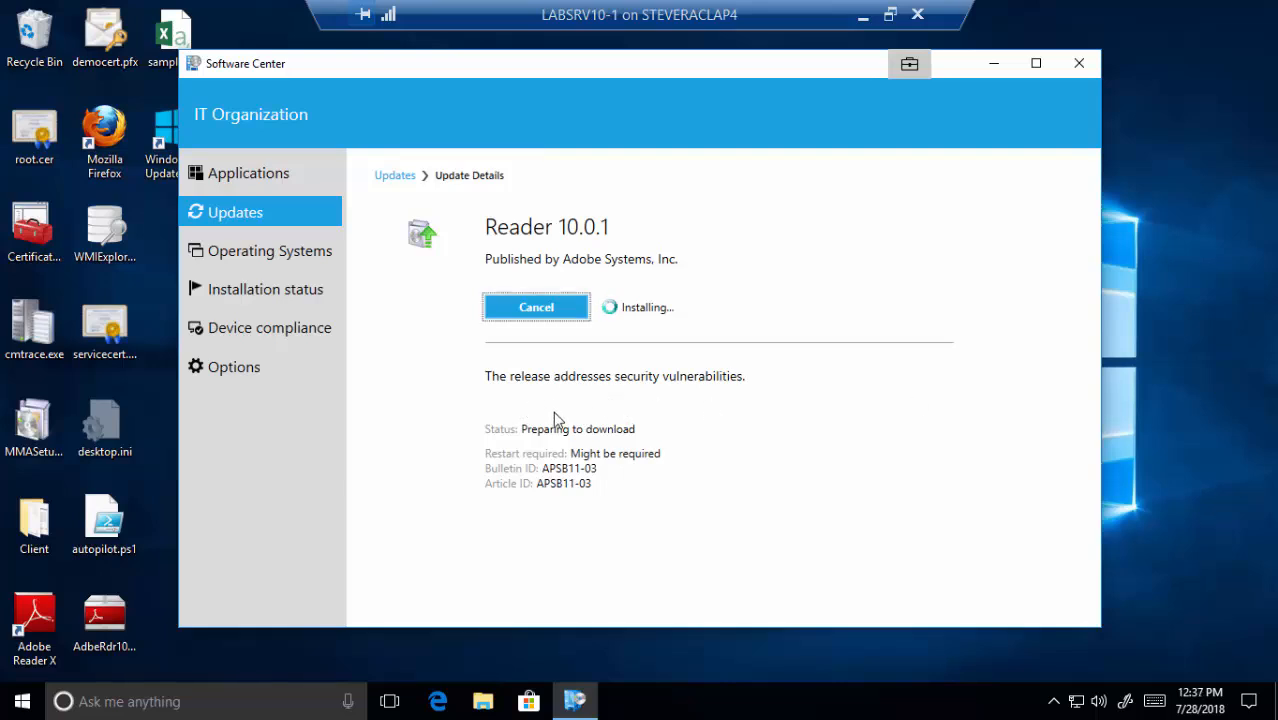
Check folder 4 in the client's C:\Windows\ccmcache for the Reader update's download files, and close File Explorer
click(483, 701)
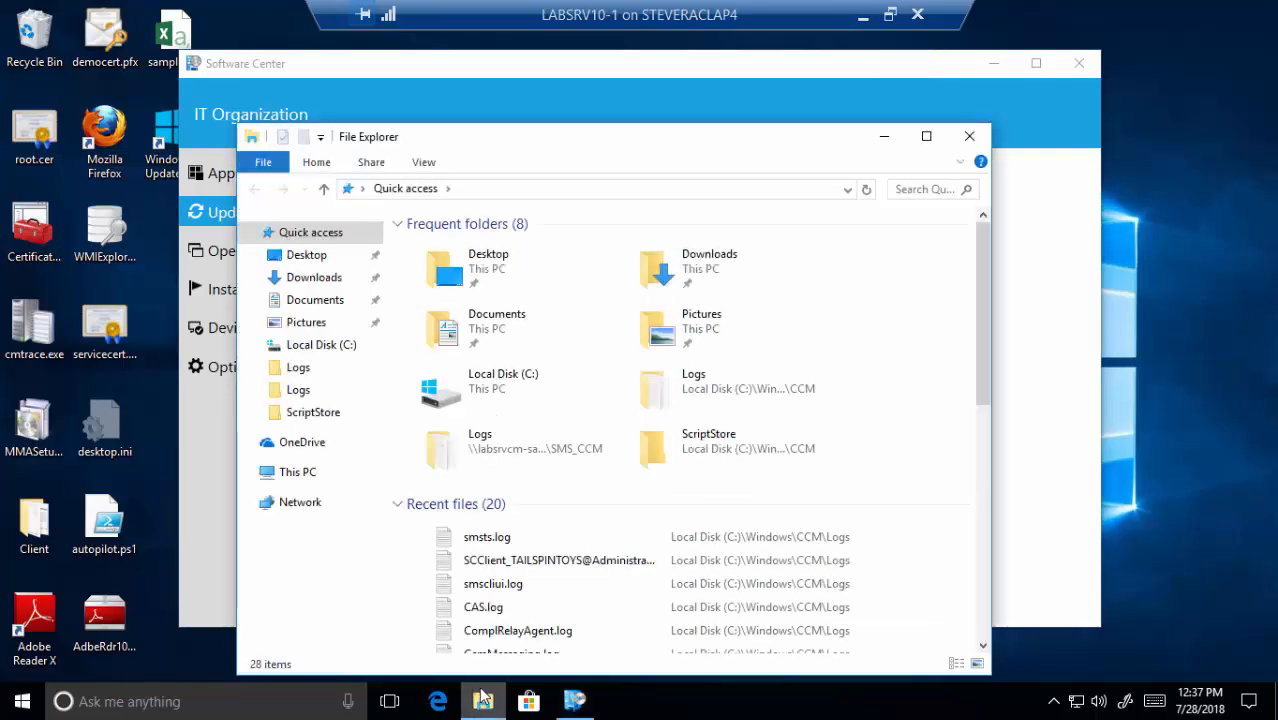
double_click(503, 383)
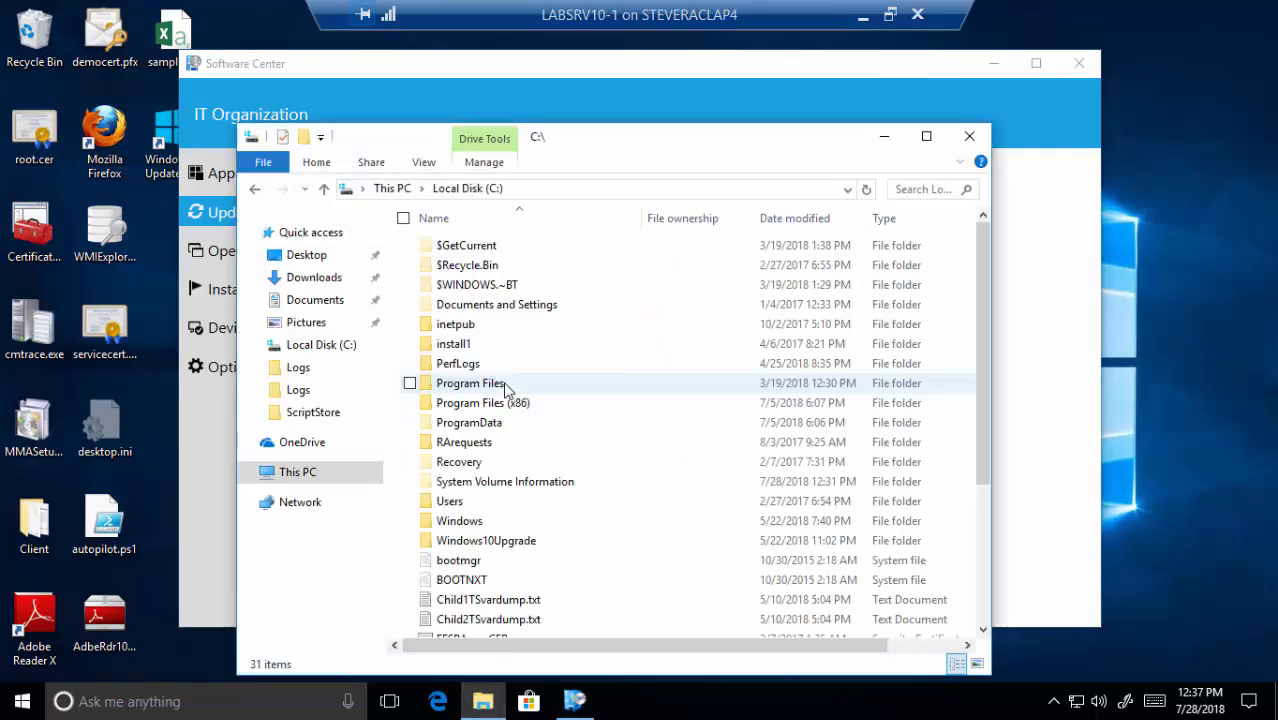
double_click(478, 521)
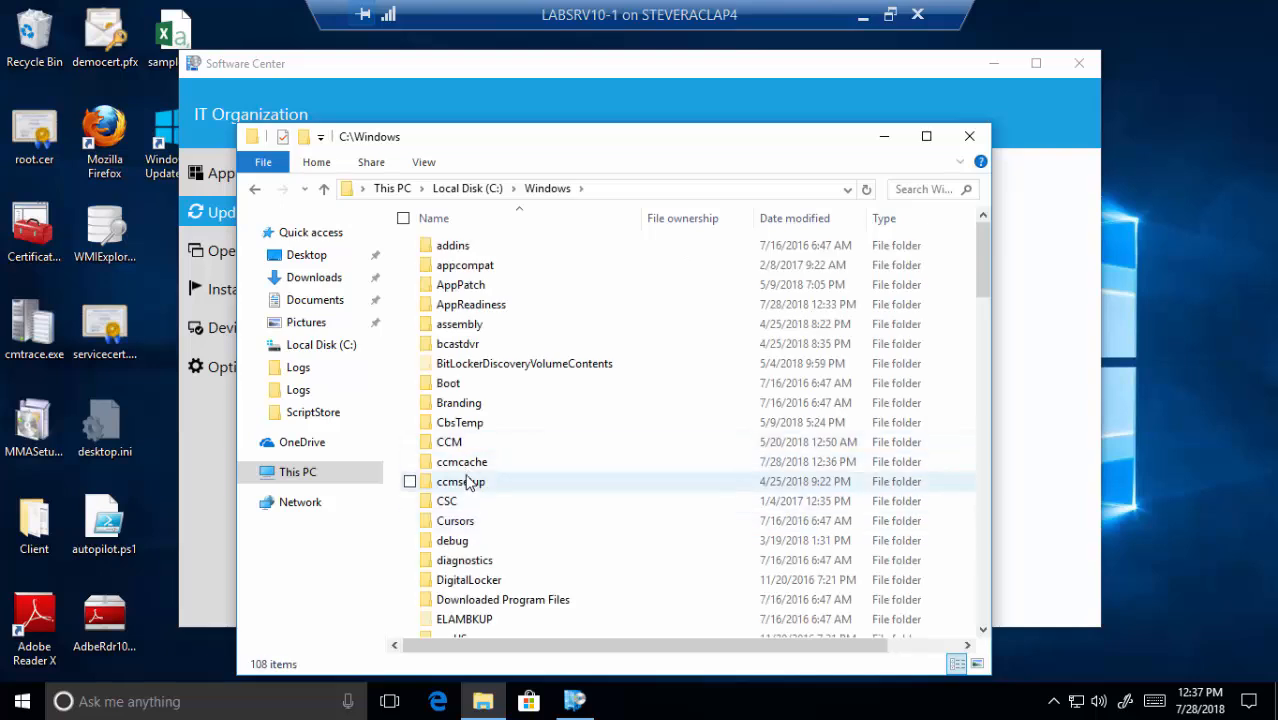
double_click(470, 461)
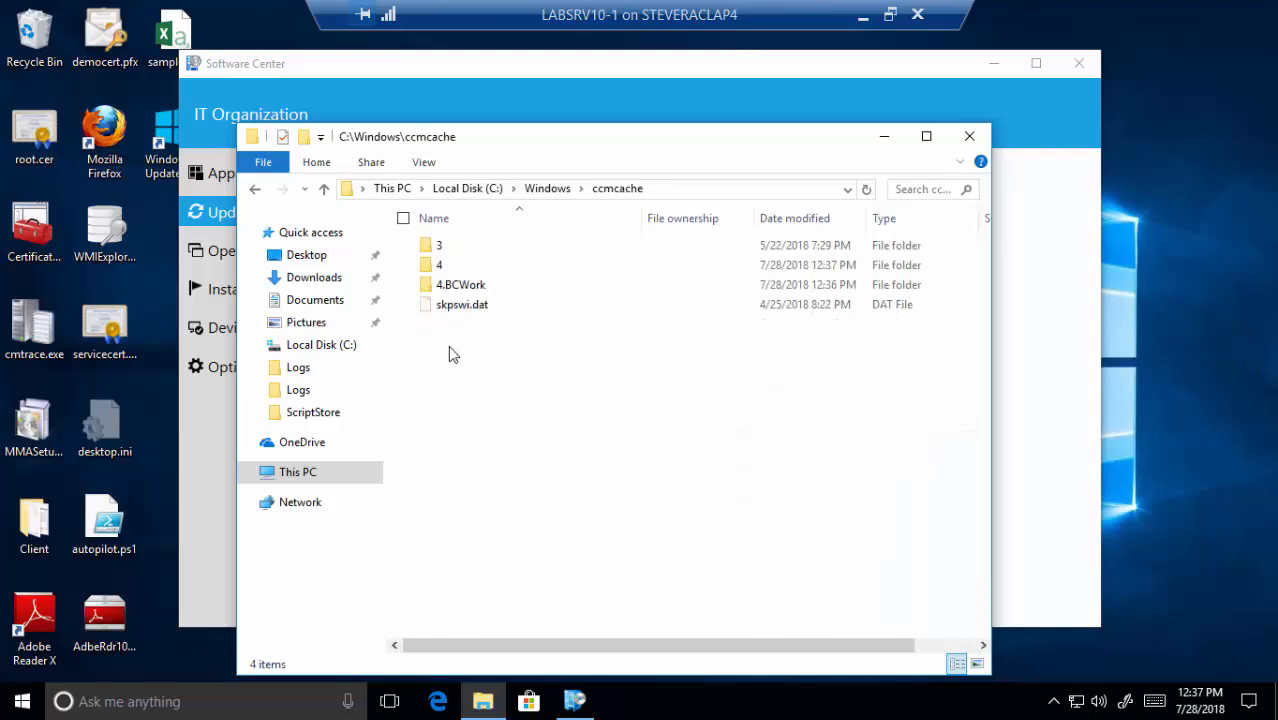
double_click(447, 265)
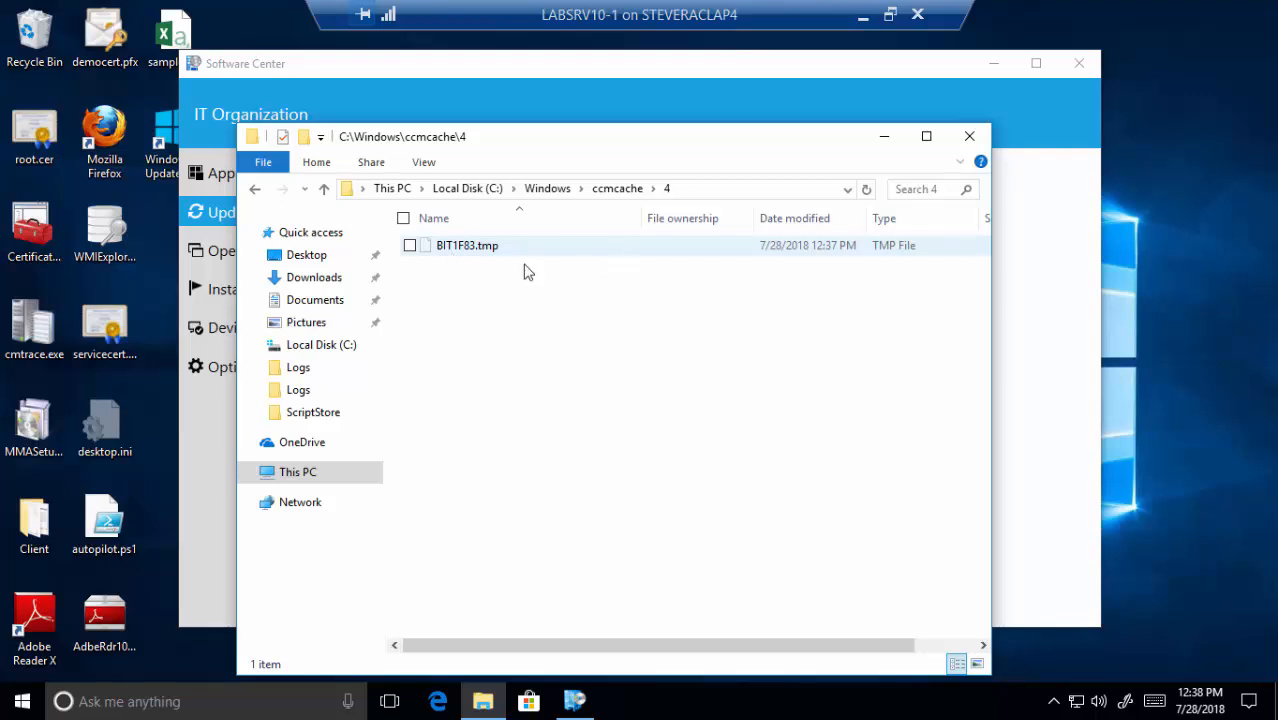
click(255, 189)
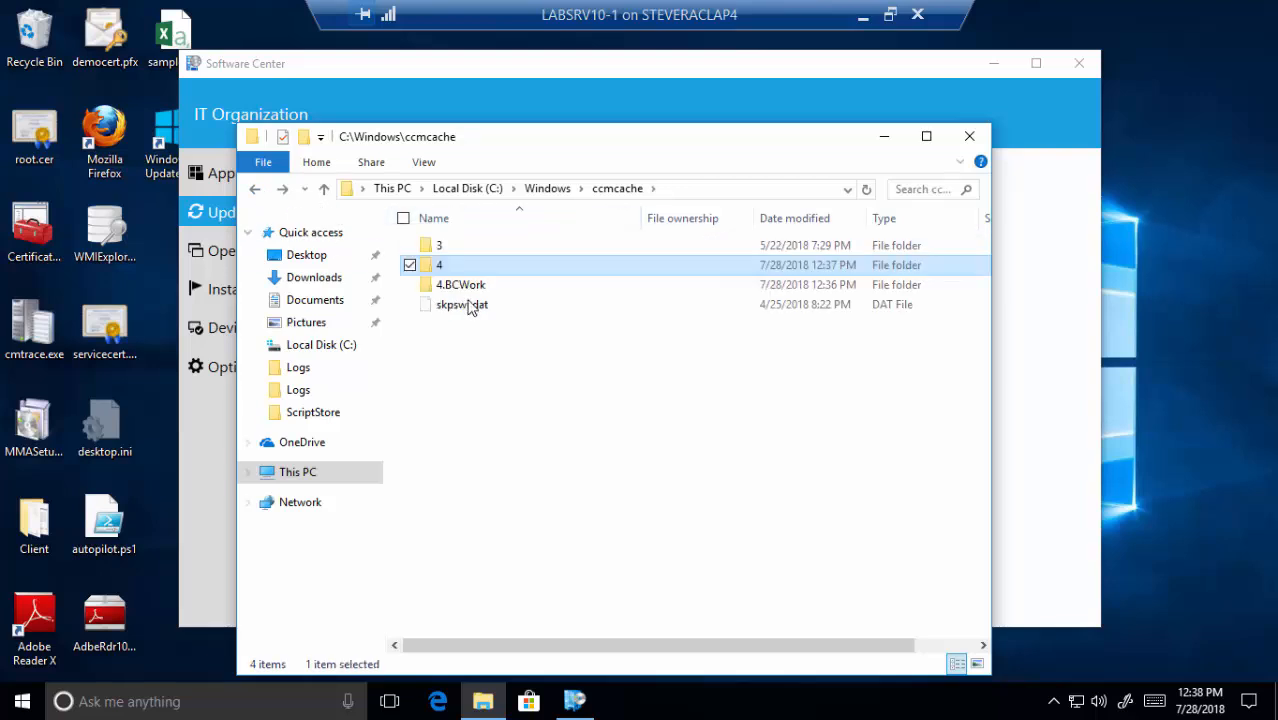
click(966, 139)
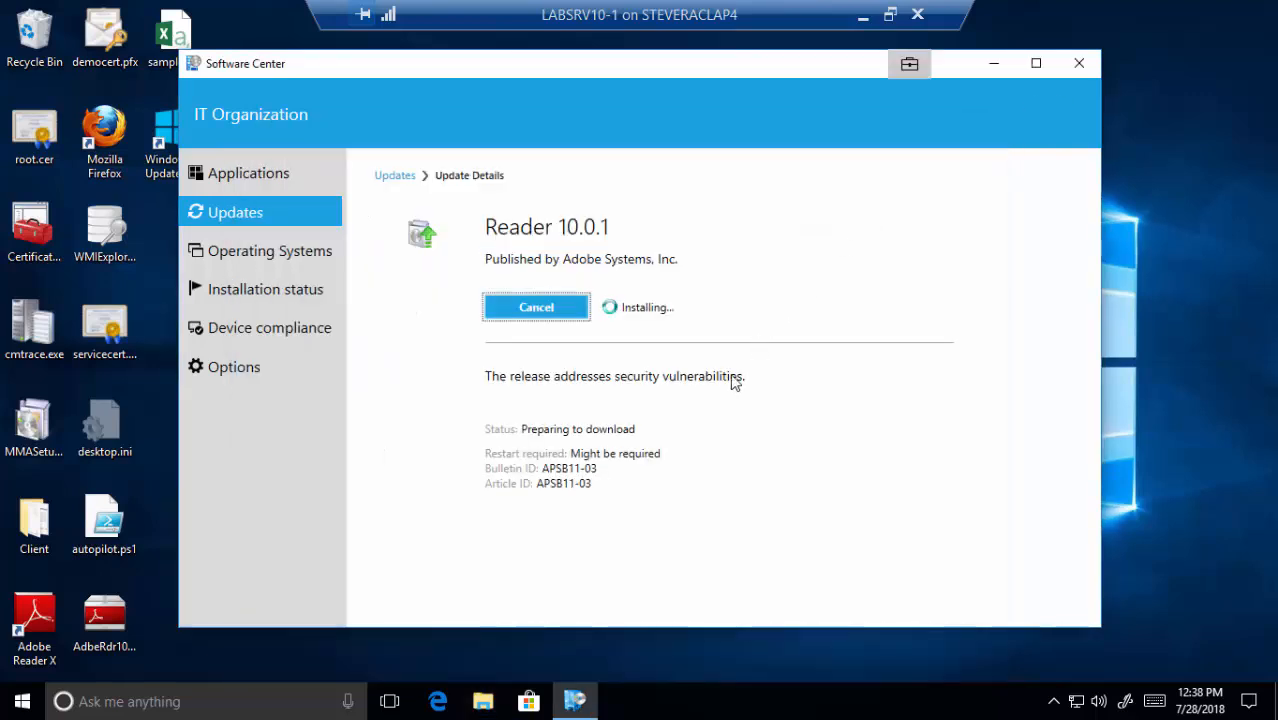
Switch from the client to the Configuration Manager console on the LABSRVCMSA1 server
double_click(617, 18)
drag(625, 73, 1277, 500)
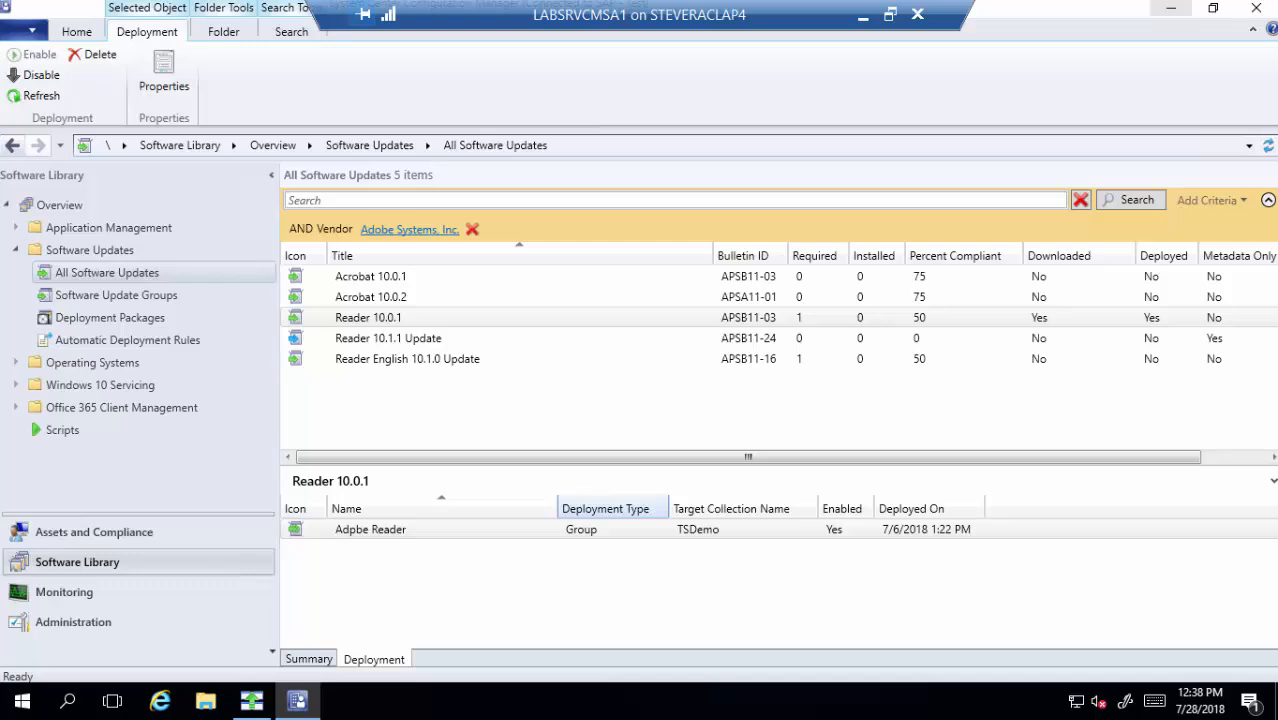